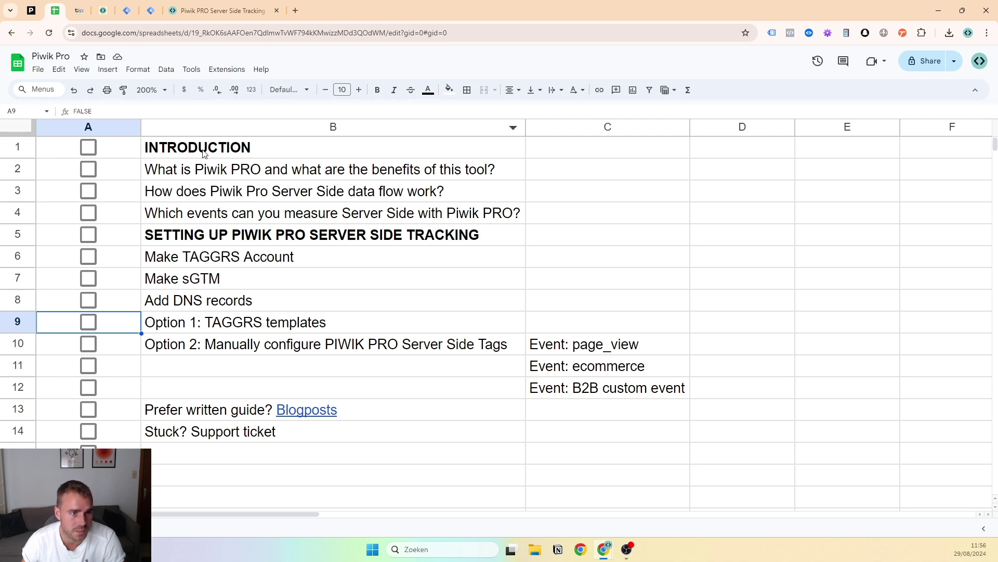
Select checklist rows 1–14 and switch to the 'Piwik PRO Server Side Tracking' article tab
drag(64, 147, 74, 429)
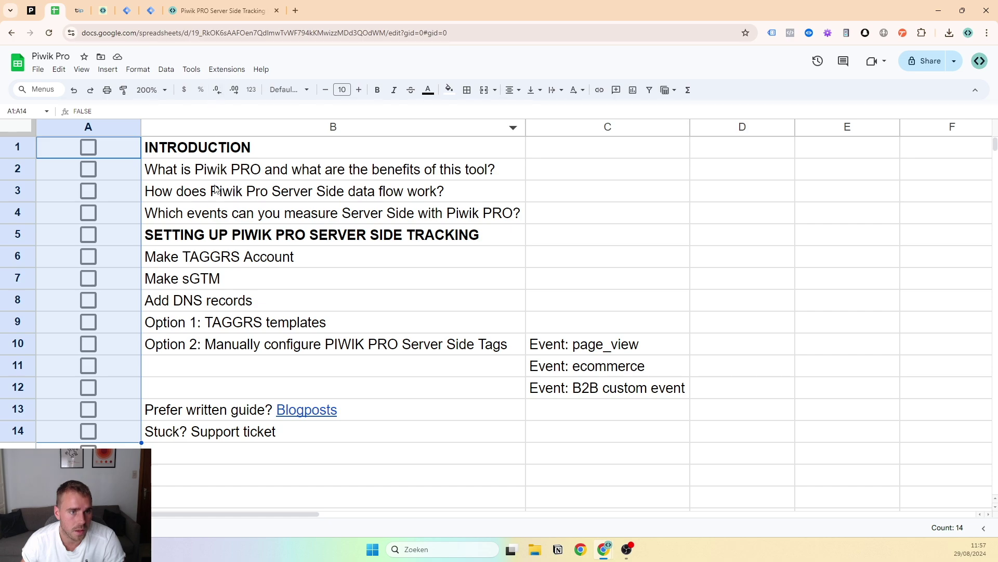
click(213, 199)
click(196, 7)
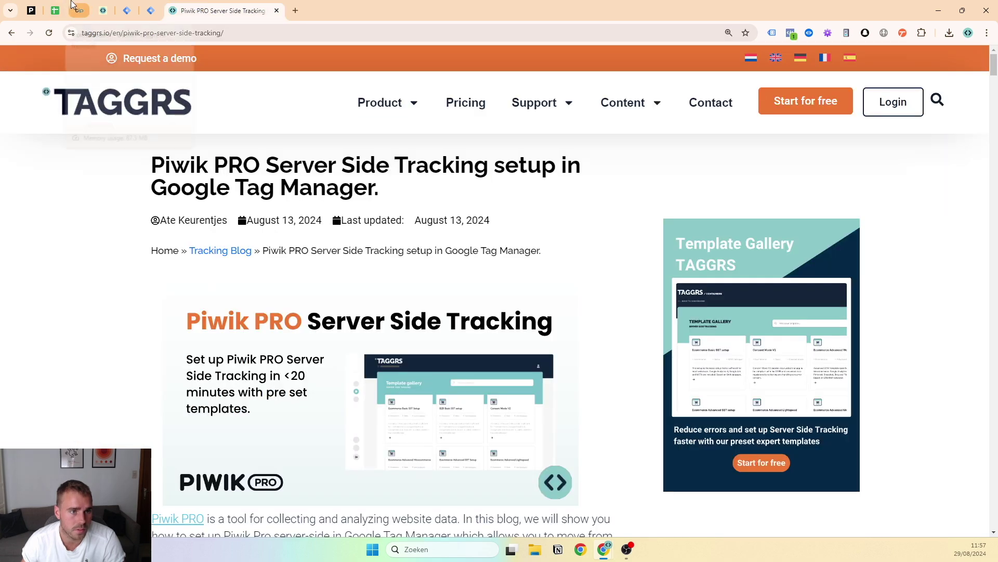
Glance at the TAGGRS dashboard, then return to the article and reset it to normal zoom
click(103, 10)
click(218, 10)
scroll(307, 205, down, 6)
scroll(291, 218, up, 6)
scroll(283, 230, down, 10)
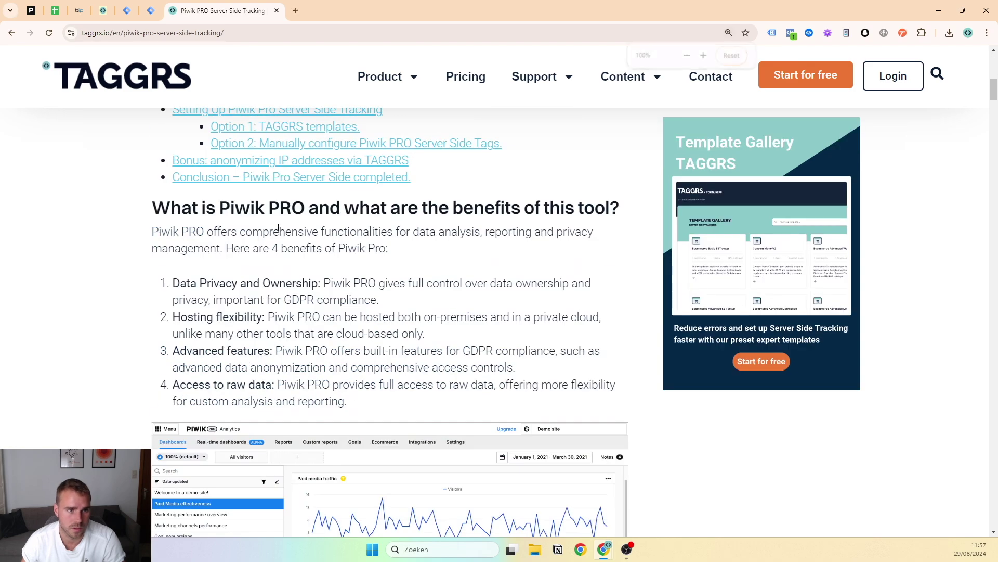
key(ctrl+minus)
key(ctrl+minus)
scroll(372, 229, up, 8)
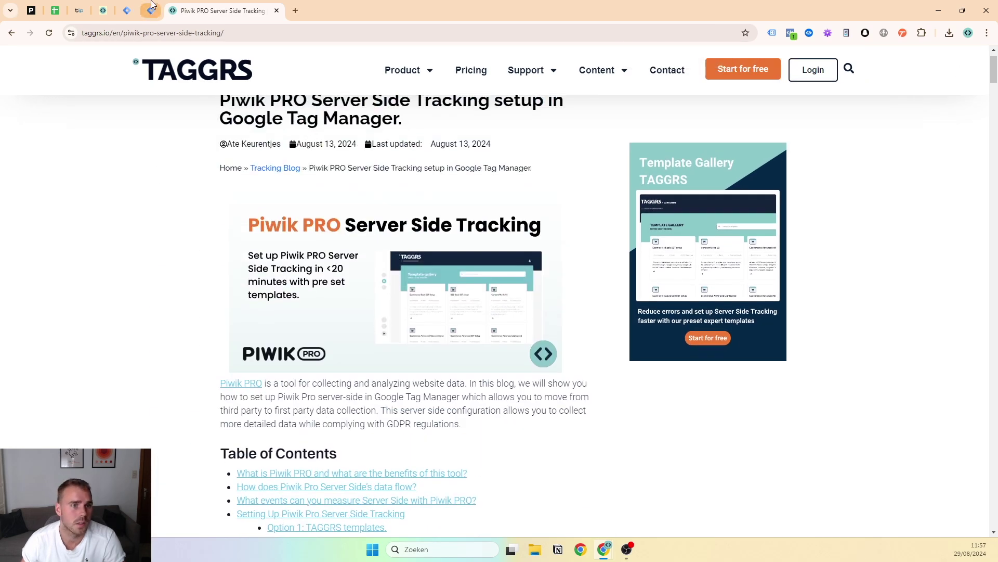
Check the 'What is Piwik PRO' topic in B2, then scroll the article to that section
click(98, 8)
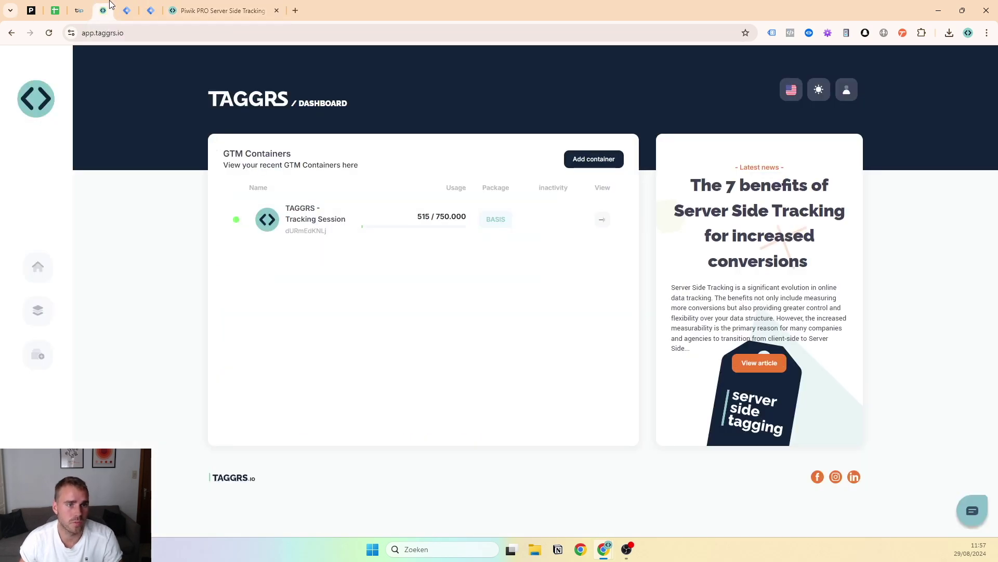
click(62, 7)
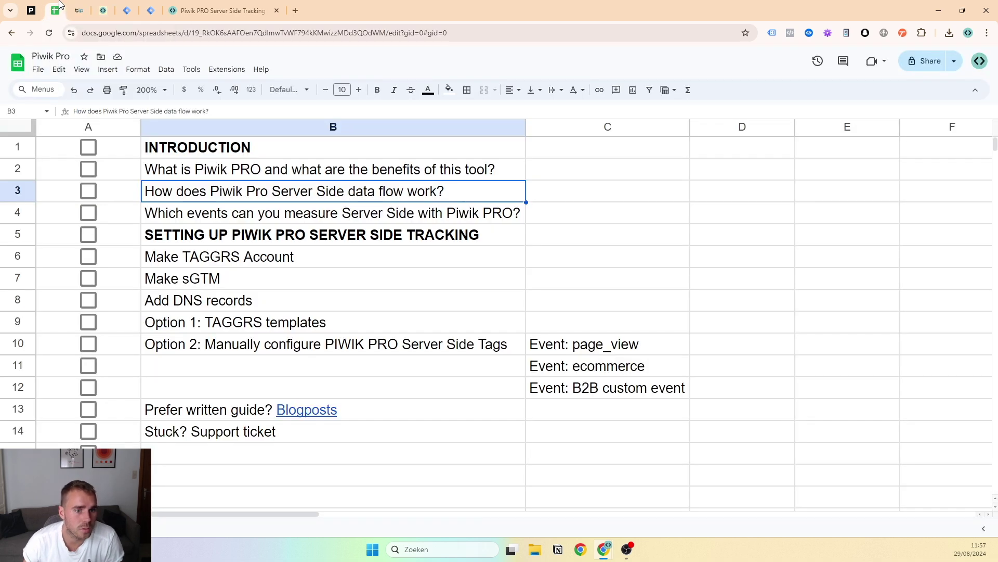
click(226, 175)
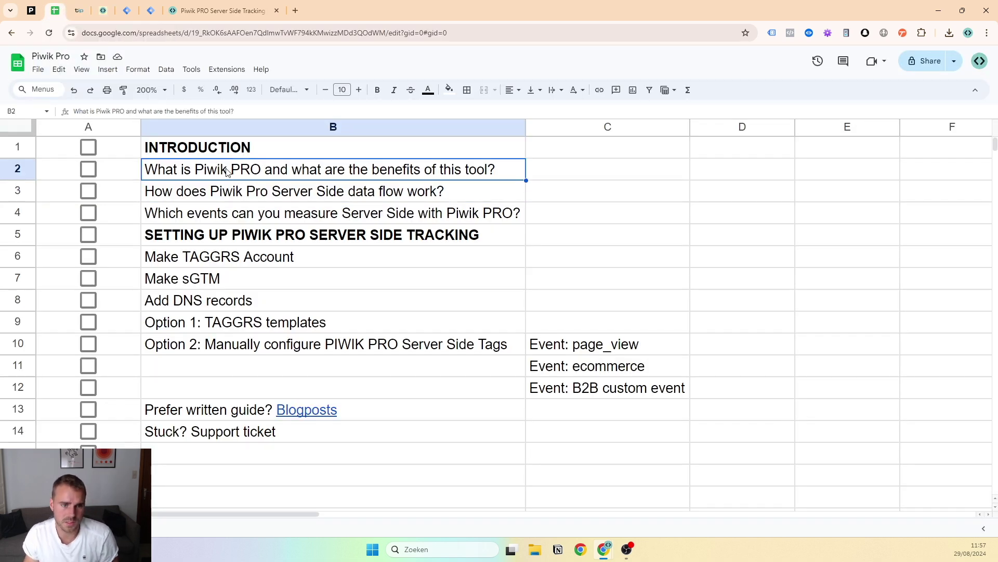
click(203, 7)
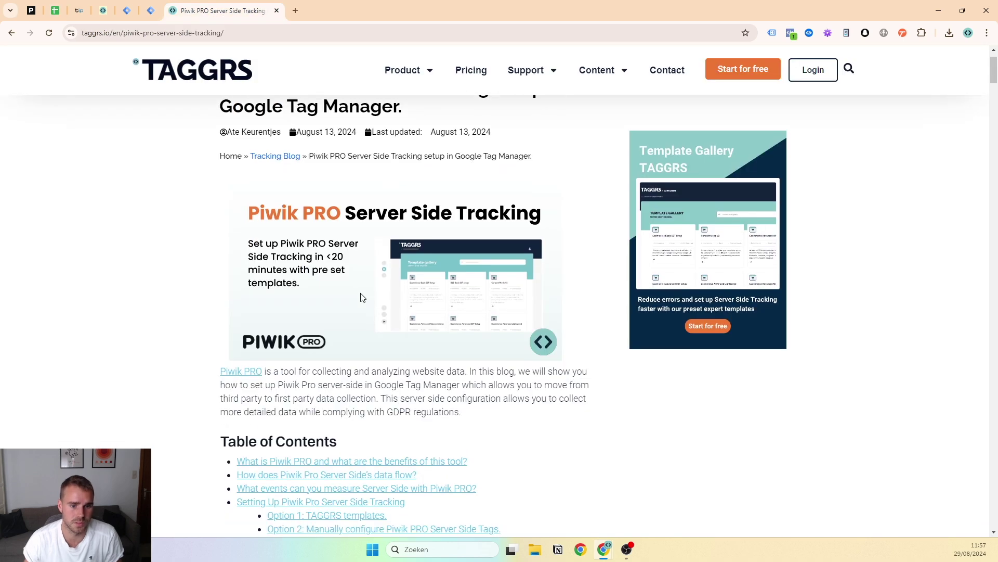
scroll(350, 265, down, 9)
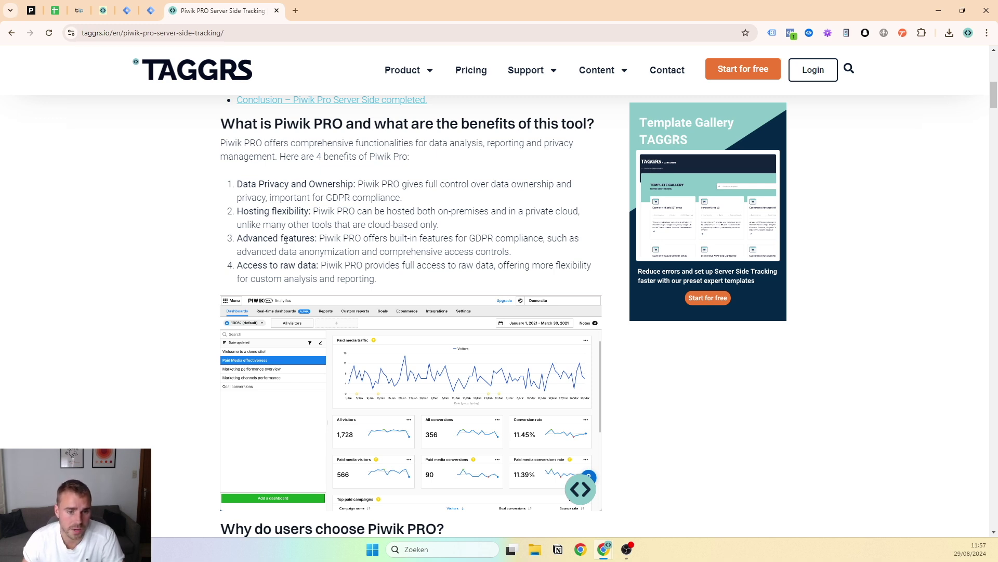
scroll(346, 243, down, 2)
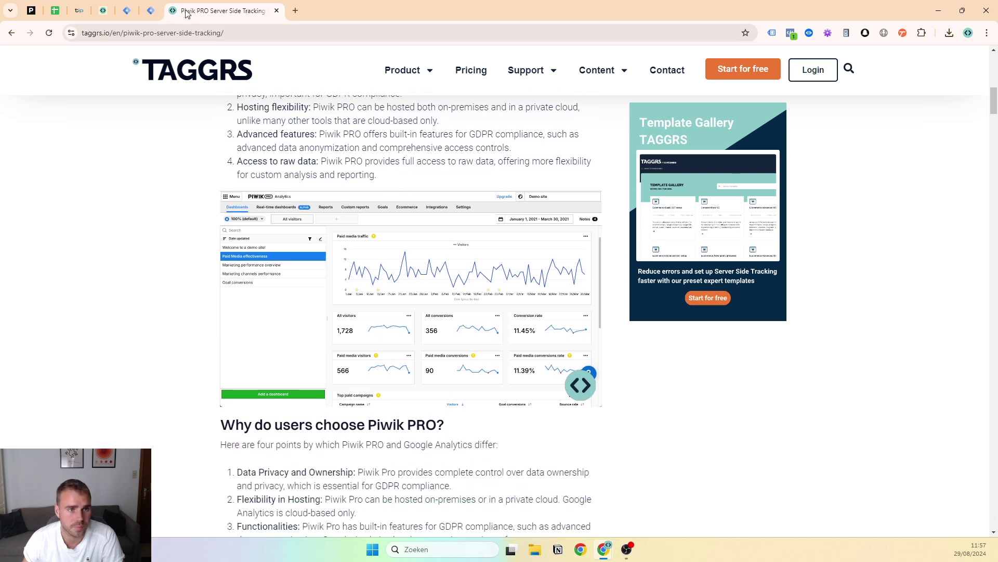
Tick the 'What is Piwik PRO' checkbox in A2 and select the data-flow topic in B3
click(55, 10)
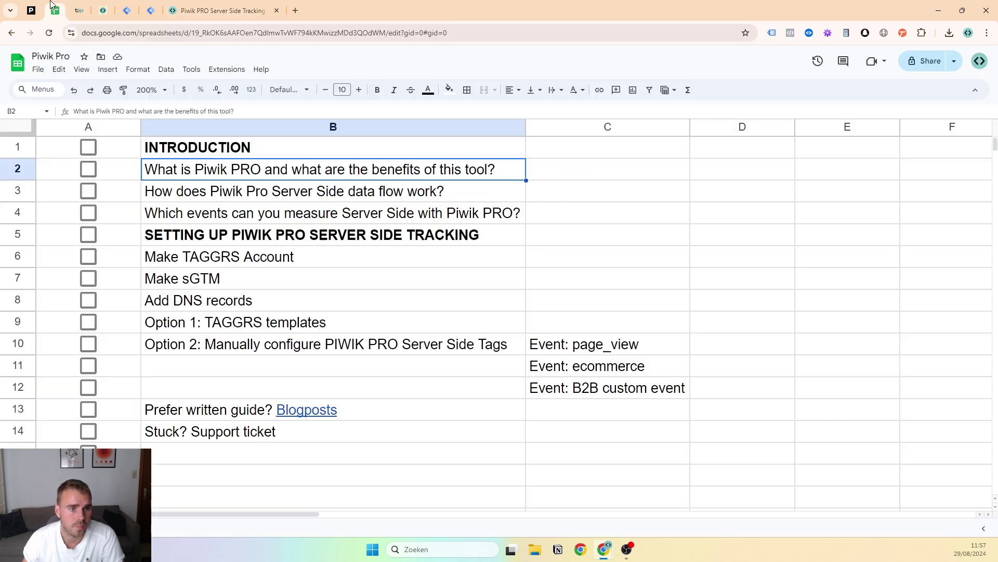
click(89, 168)
click(159, 200)
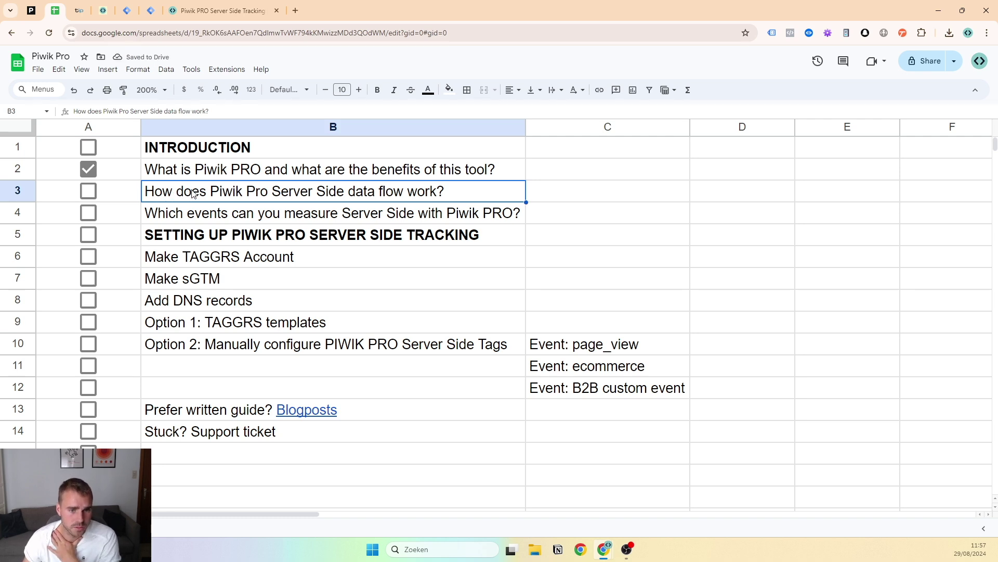
Zoom the article to 150% and read through its Piwik Pro data-flow diagram
click(203, 9)
scroll(372, 252, down, 10)
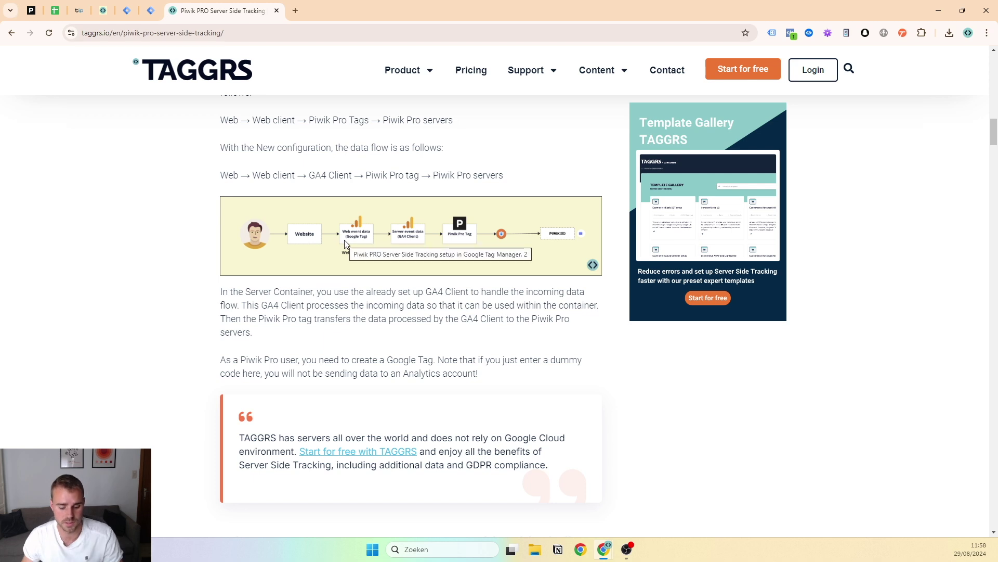
key(ctrl+plus)
key(ctrl+plus)
key(ctrl+plus)
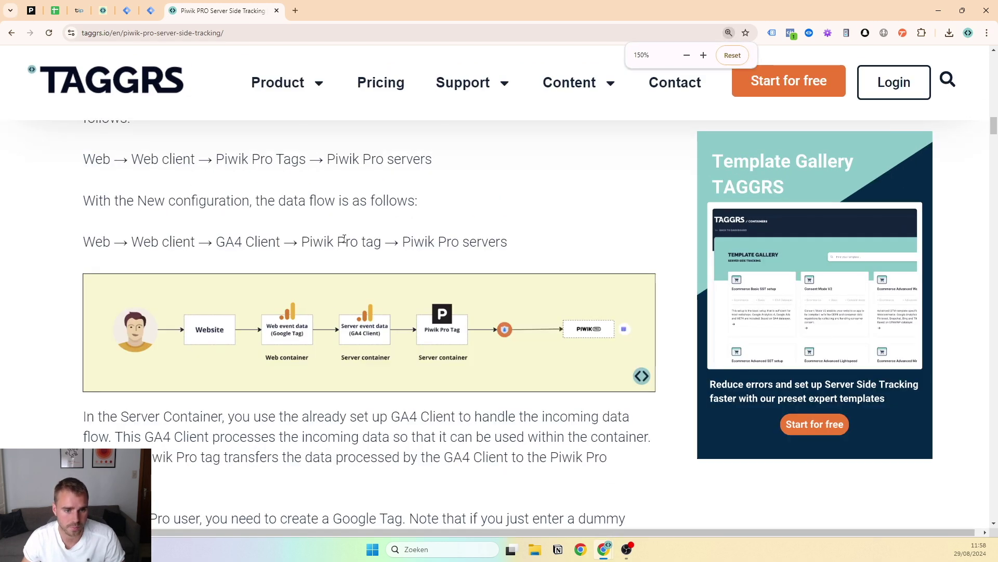
scroll(344, 239, down, 1)
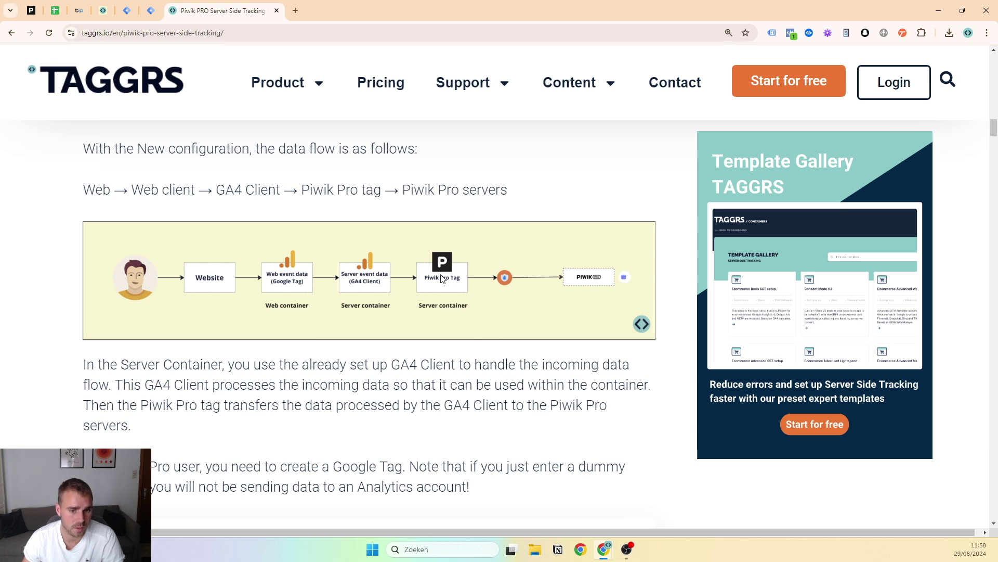
scroll(312, 229, down, 1)
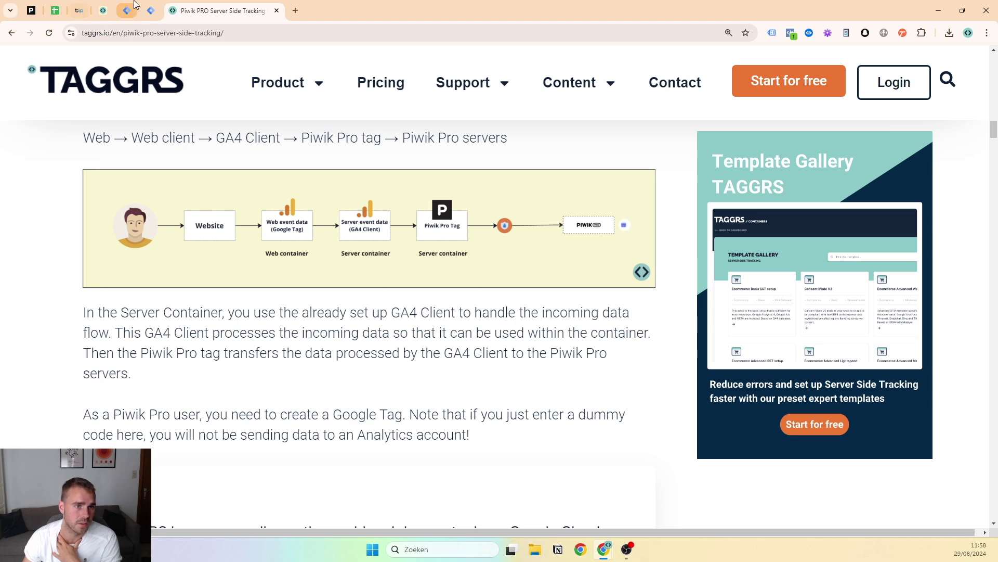
click(58, 10)
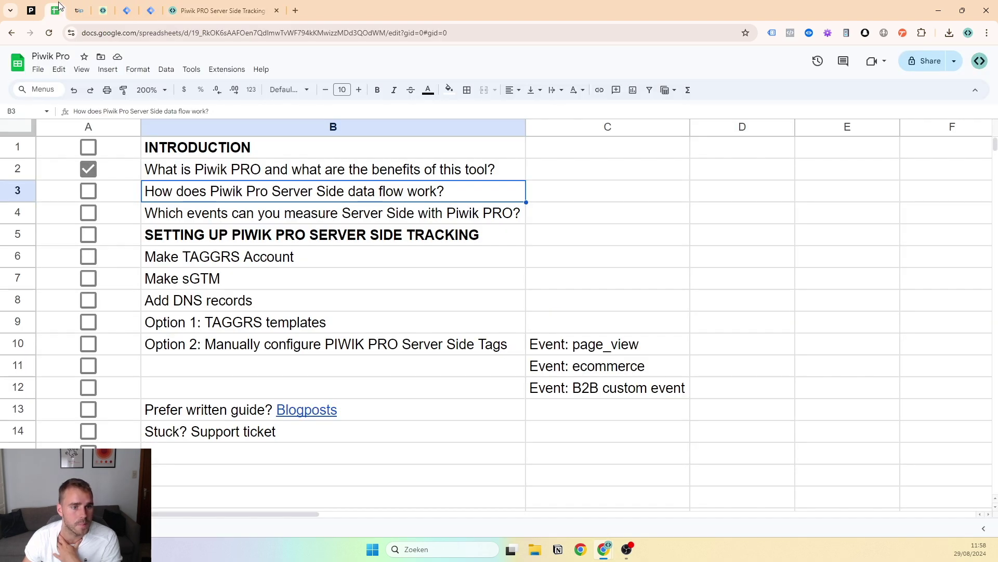
Tick the data-flow item in A3 and select the events topic in B4
click(92, 194)
click(190, 200)
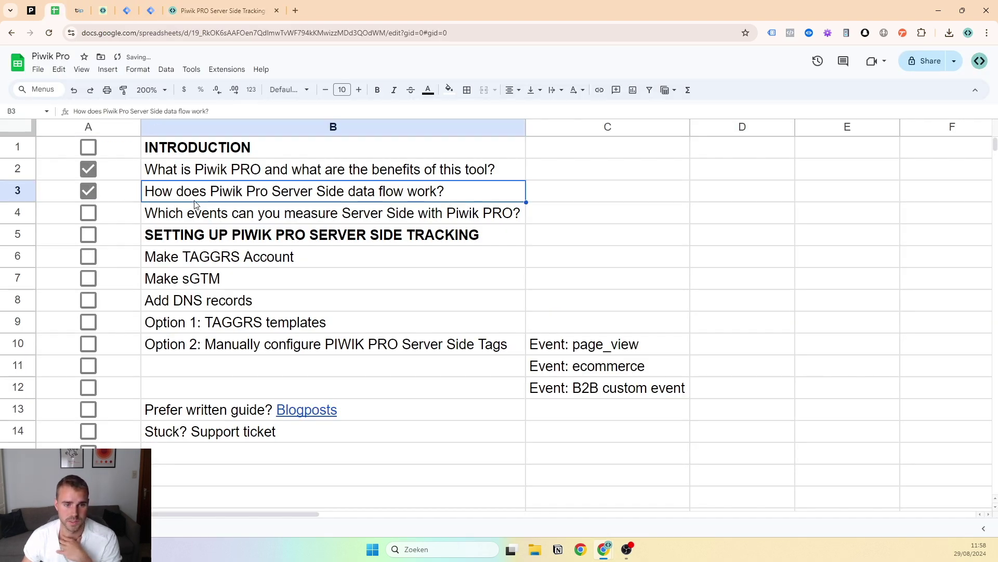
click(205, 215)
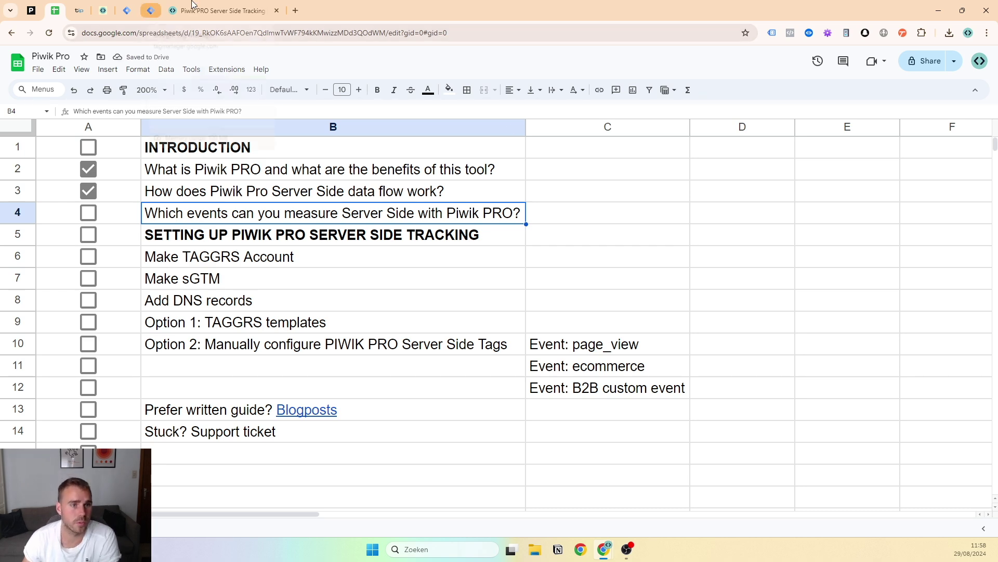
Read the article's section on measurable Piwik PRO events, such as Remove from cart
click(219, 10)
scroll(260, 405, down, 6)
scroll(257, 403, down, 4)
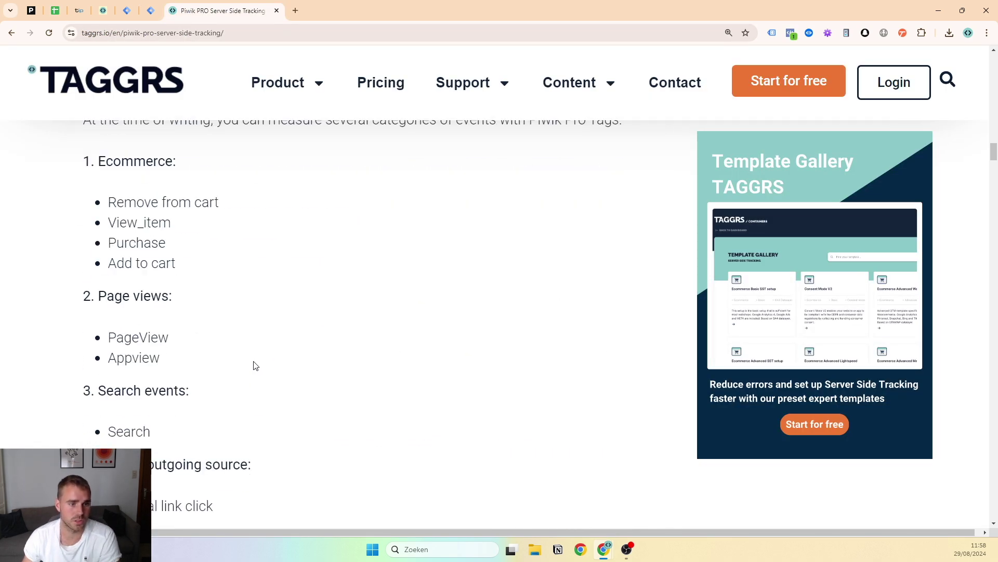
key(ctrl+minus)
scroll(257, 310, up, 1)
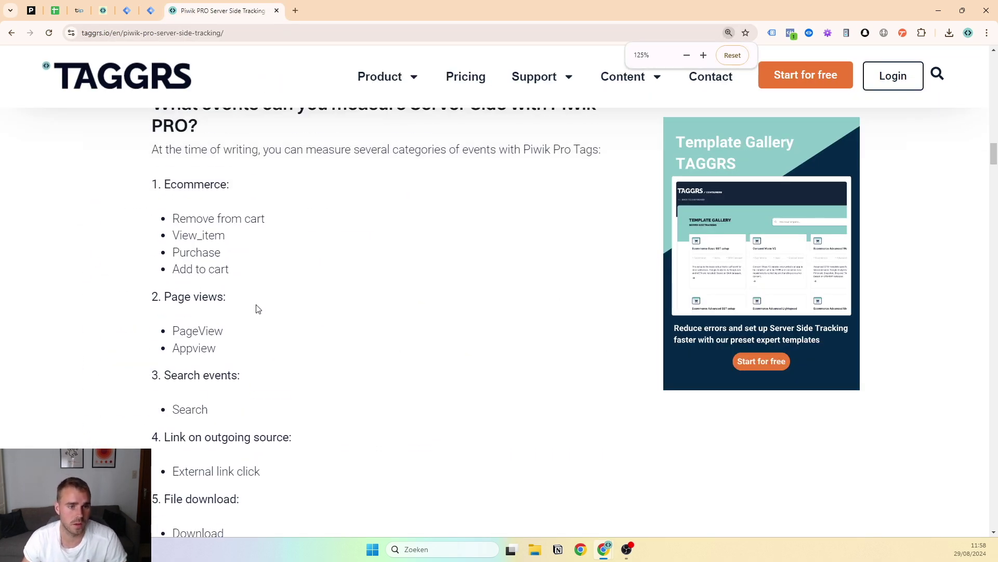
triple_click(214, 228)
click(221, 243)
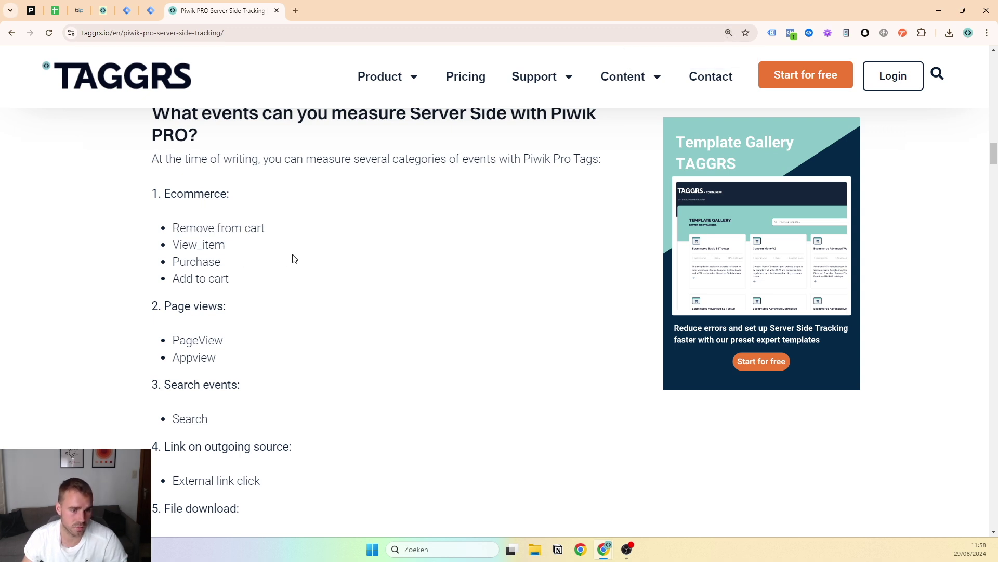
scroll(293, 260, down, 1)
scroll(254, 289, down, 2)
scroll(243, 184, up, 1)
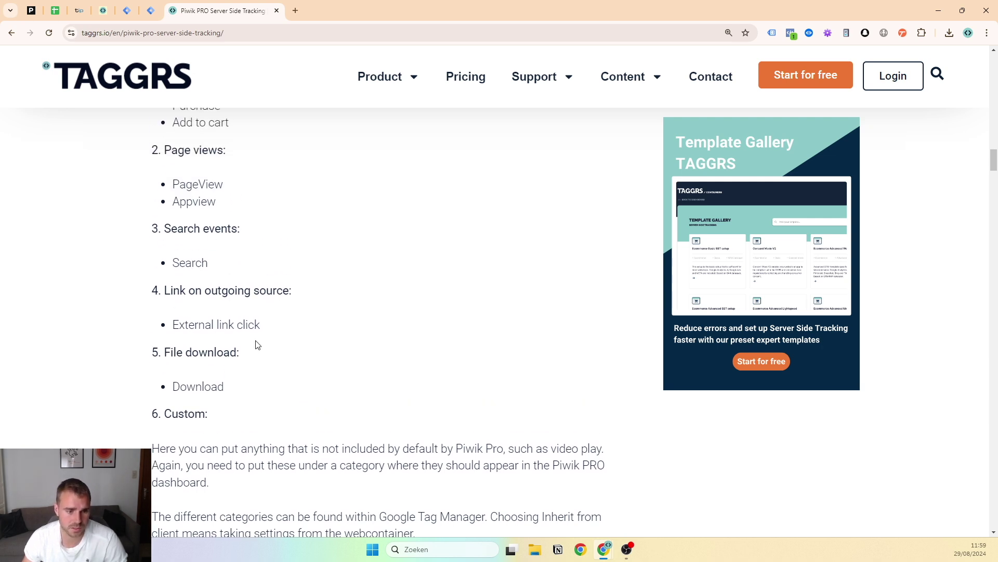
scroll(250, 333, down, 4)
scroll(281, 250, down, 3)
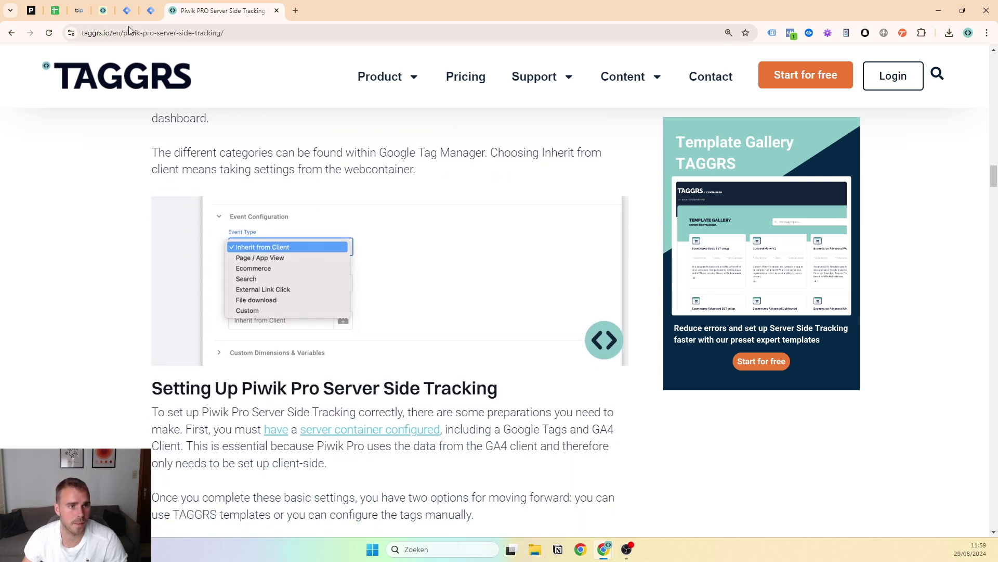
Tick the events item in A4, select the 'Make TAGGRS Account' task, and open a new tab
click(56, 10)
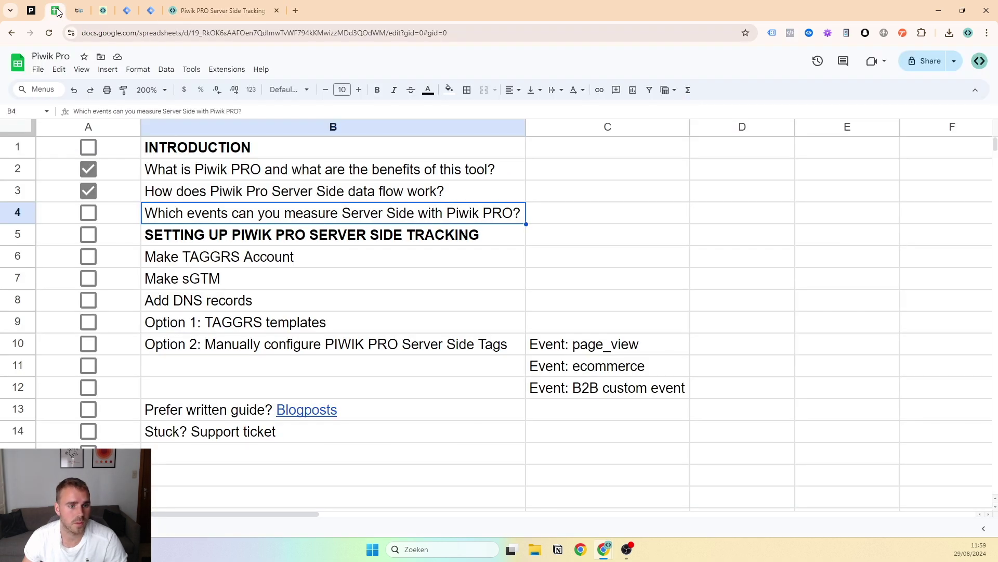
click(89, 212)
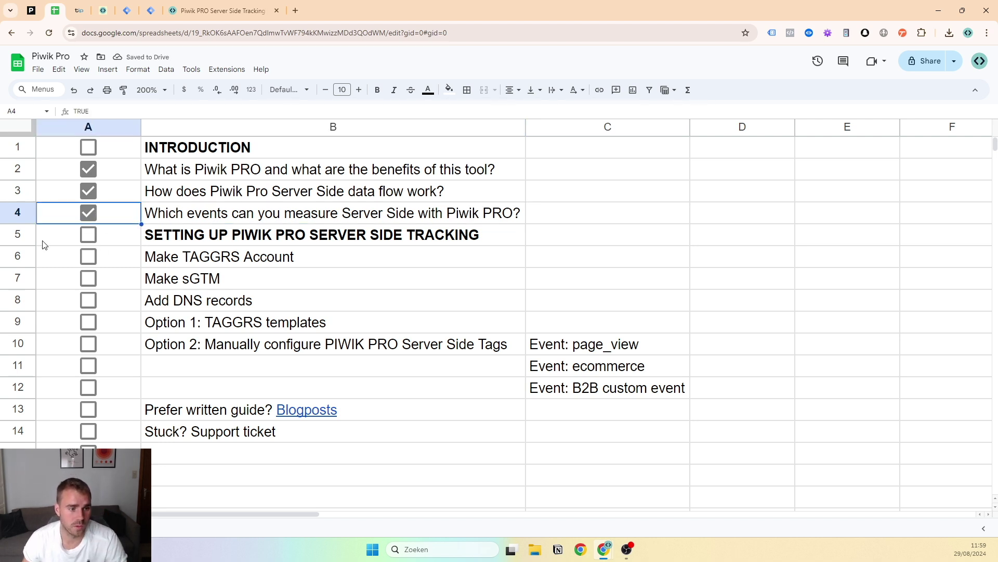
click(18, 235)
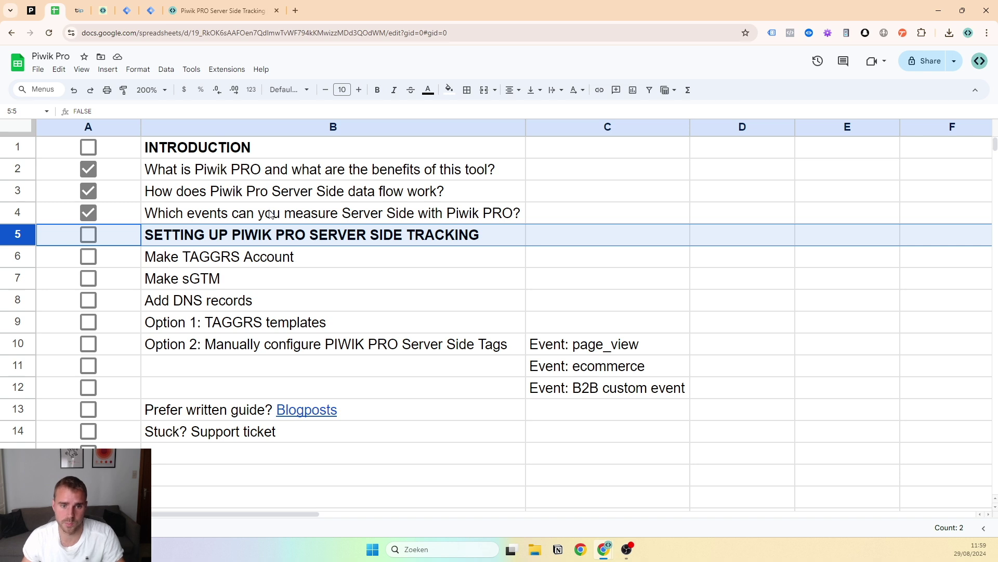
click(211, 266)
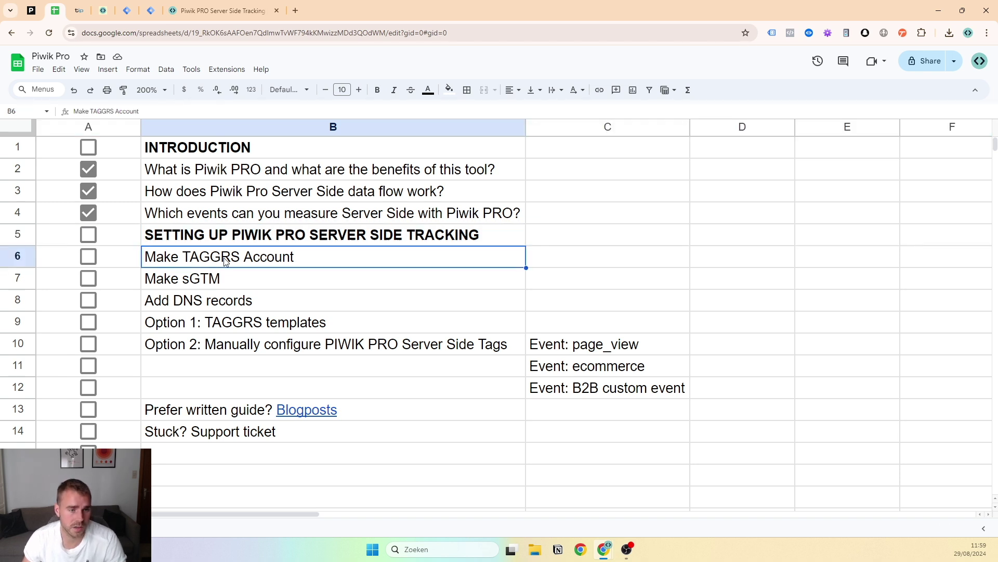
click(292, 11)
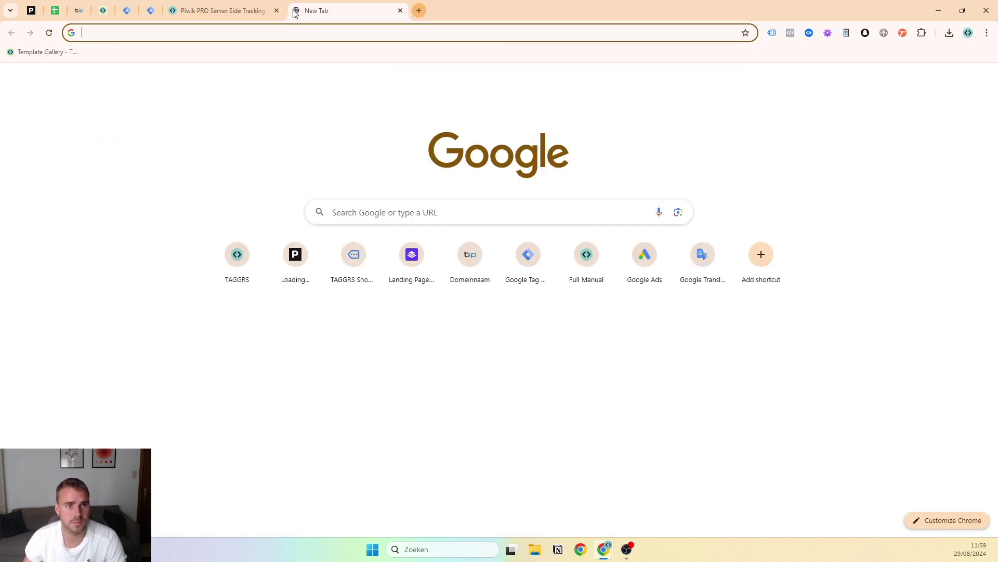
Go to the TAGGRS site in English, enter the app, and open the 'TAGGRS - Tracking Session' container
text(taggrs)
key(Return)
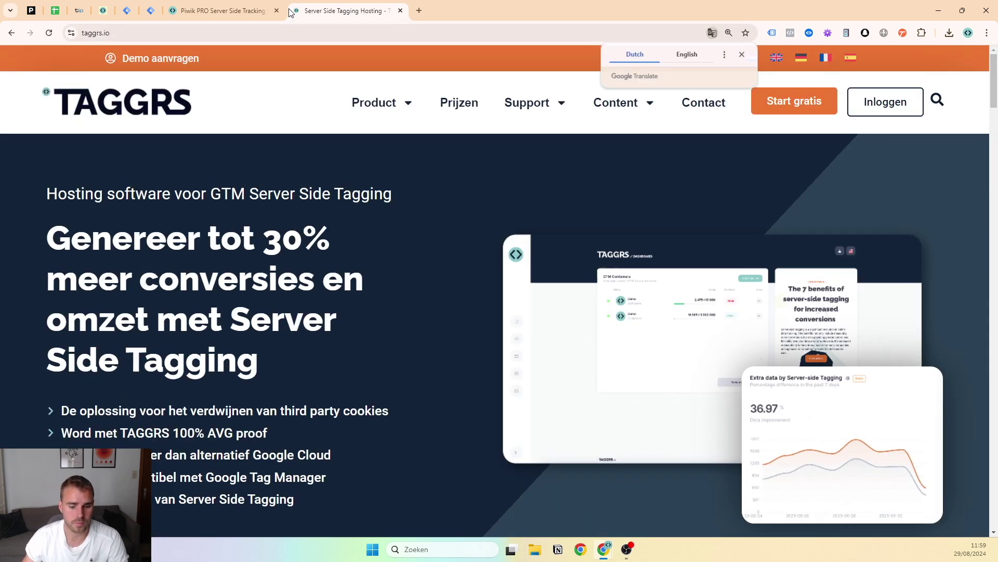
click(777, 57)
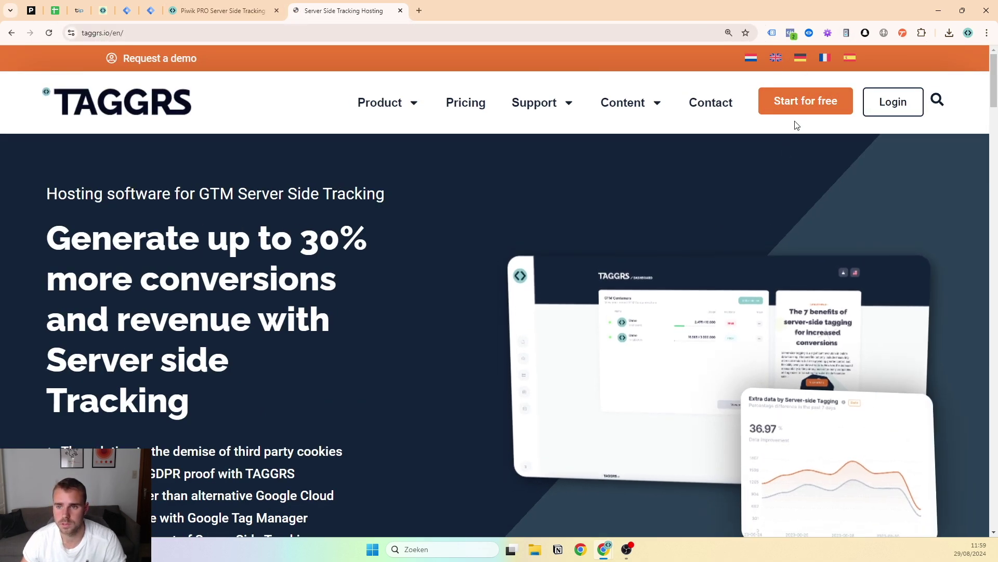
click(805, 102)
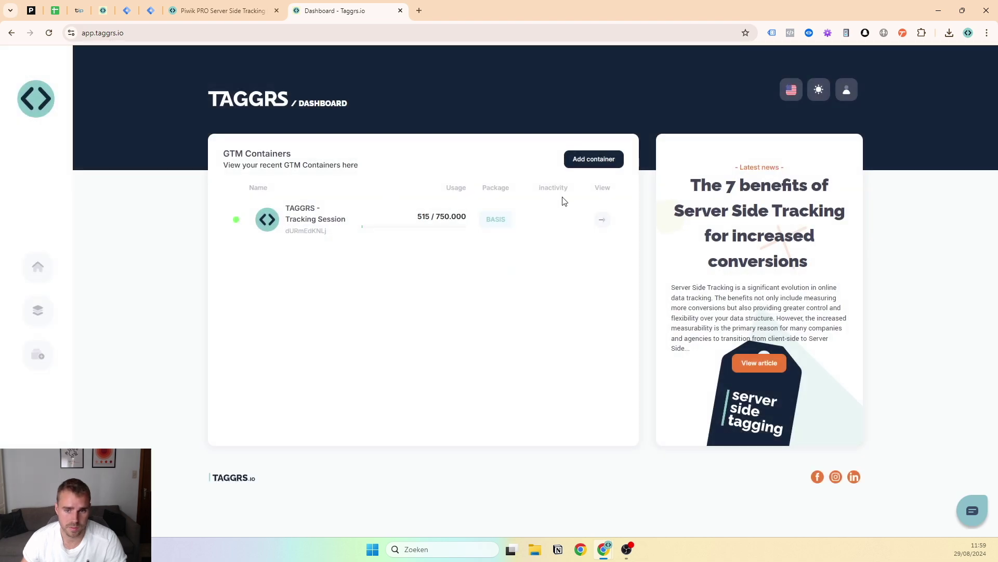
click(603, 222)
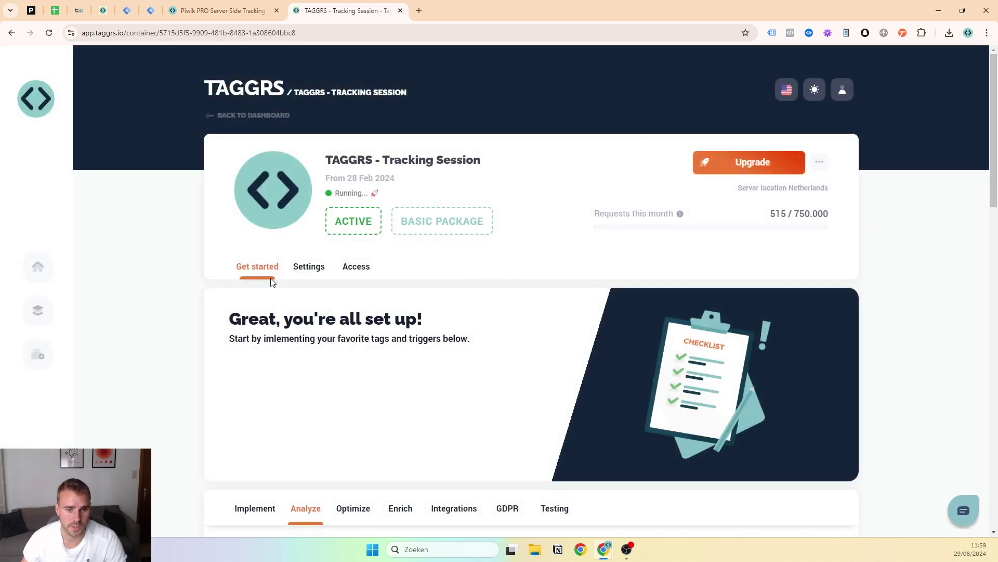
Open the container's settings editor and copy the demo1-taggrs.nl domain from the Subdomain field
click(305, 272)
click(833, 311)
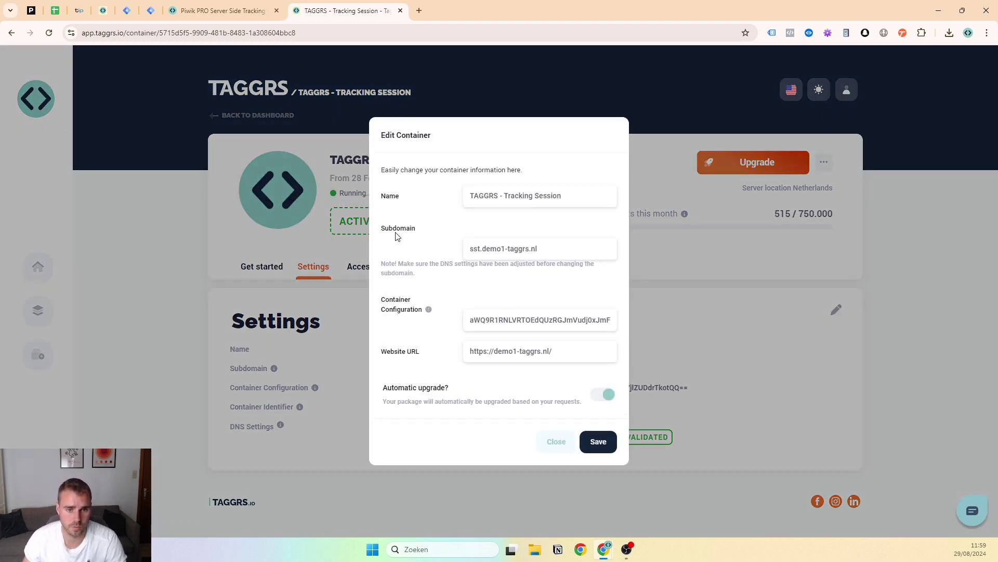
double_click(476, 252)
click(483, 255)
drag(483, 250, 569, 249)
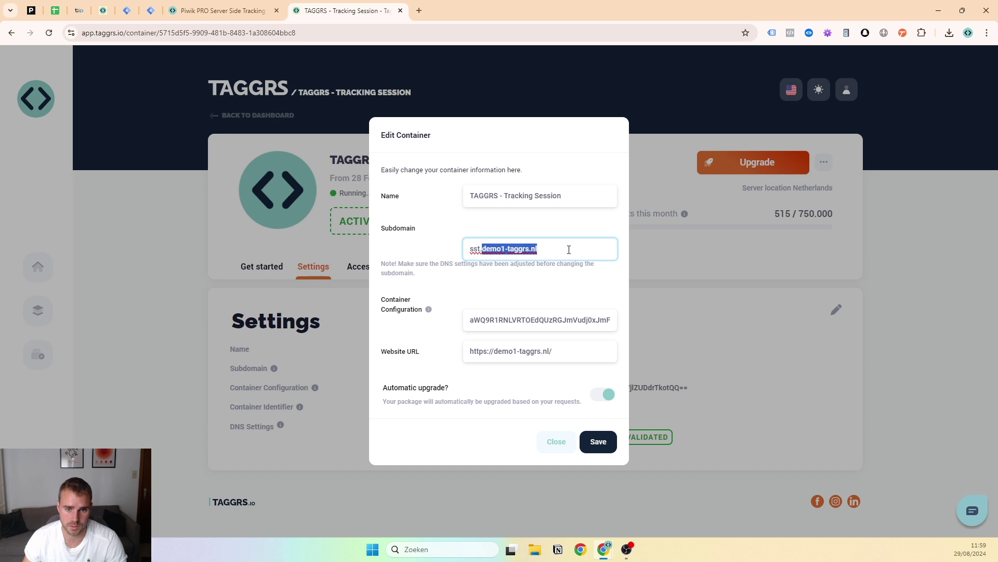
key(ctrl+c)
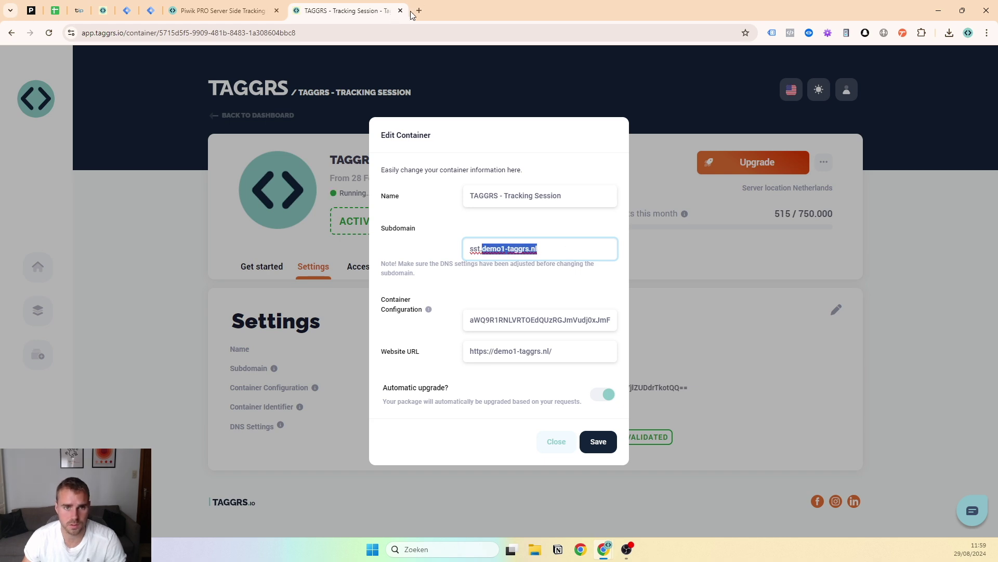
Load demo1-taggrs.nl in a new tab to confirm the shop loads, then close it
key(ctrl+t)
key(ctrl+v)
key(Return)
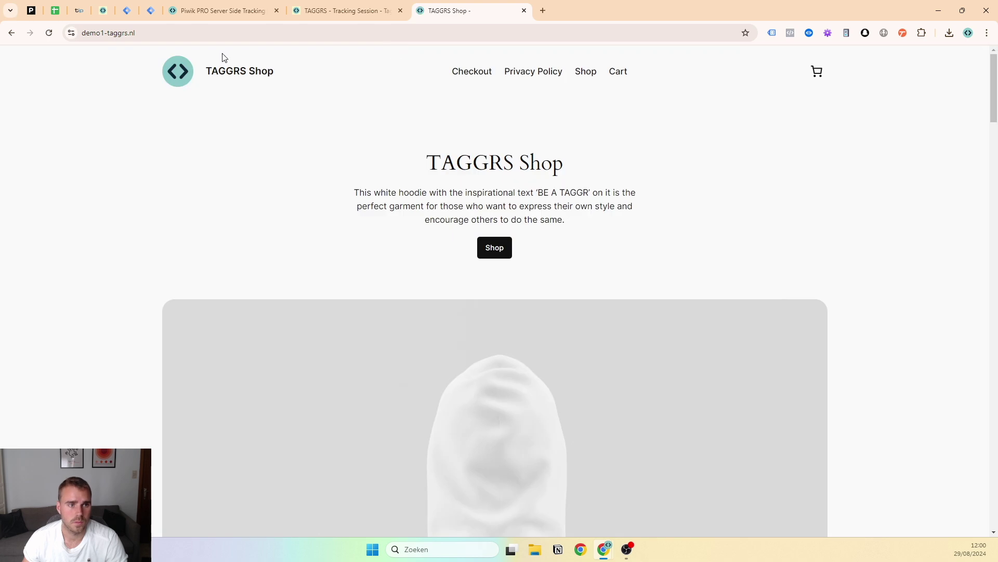
click(525, 11)
double_click(475, 249)
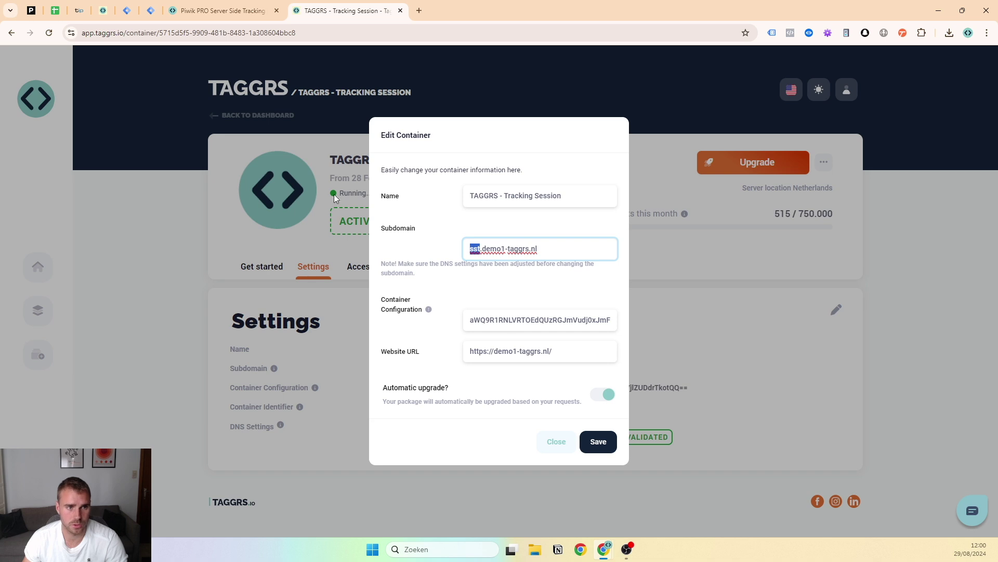
click(128, 11)
Close the export panel and return to the web container's admin settings
click(266, 63)
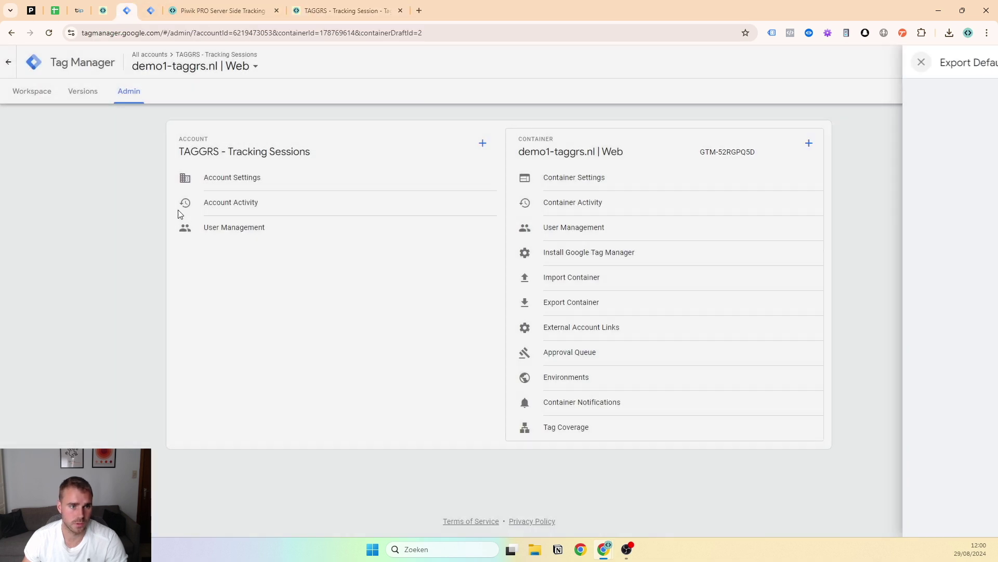
click(30, 92)
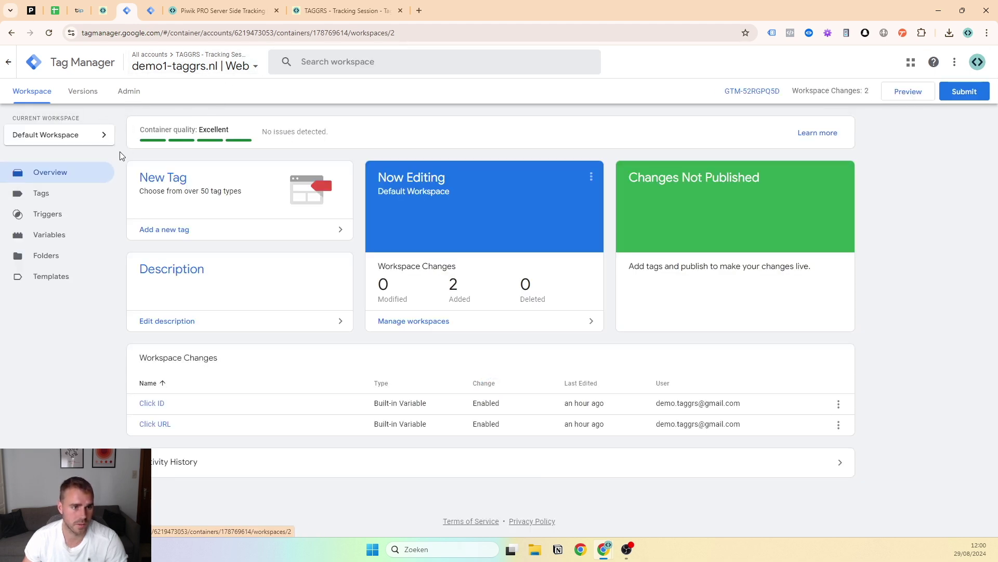
click(129, 91)
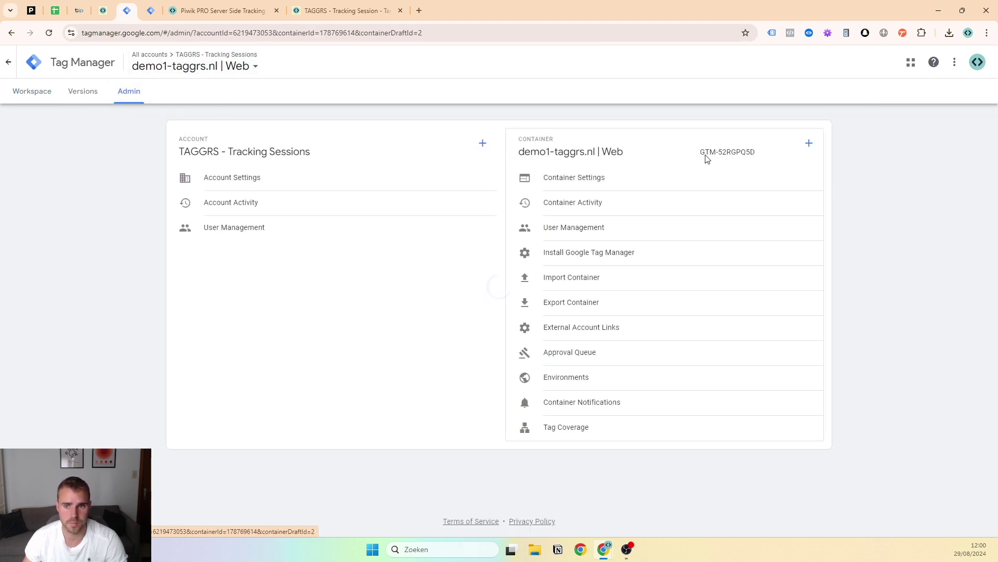
Create a Server container named 'demo1-taggrs | server' with manual tagging server provisioning
click(809, 143)
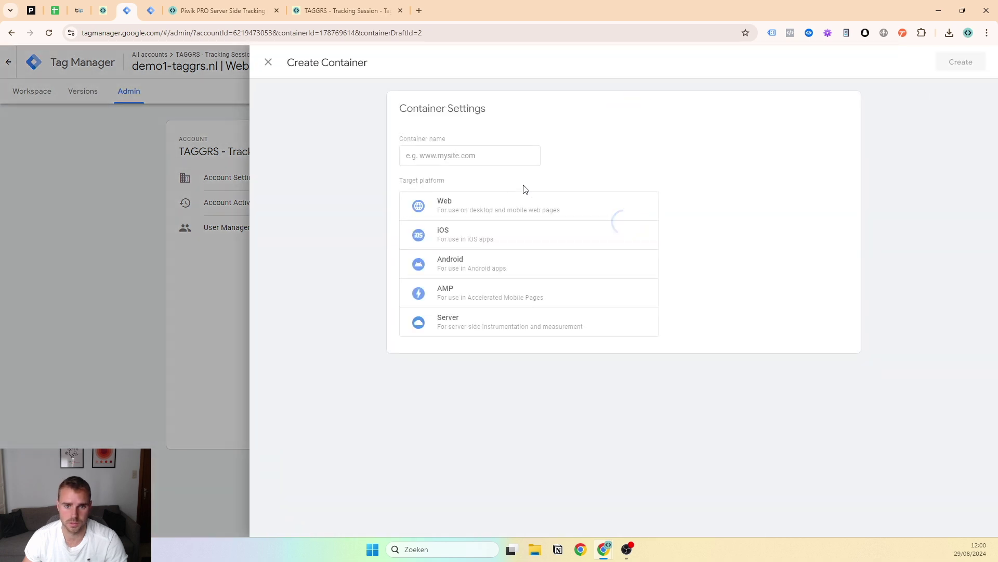
click(474, 325)
click(433, 156)
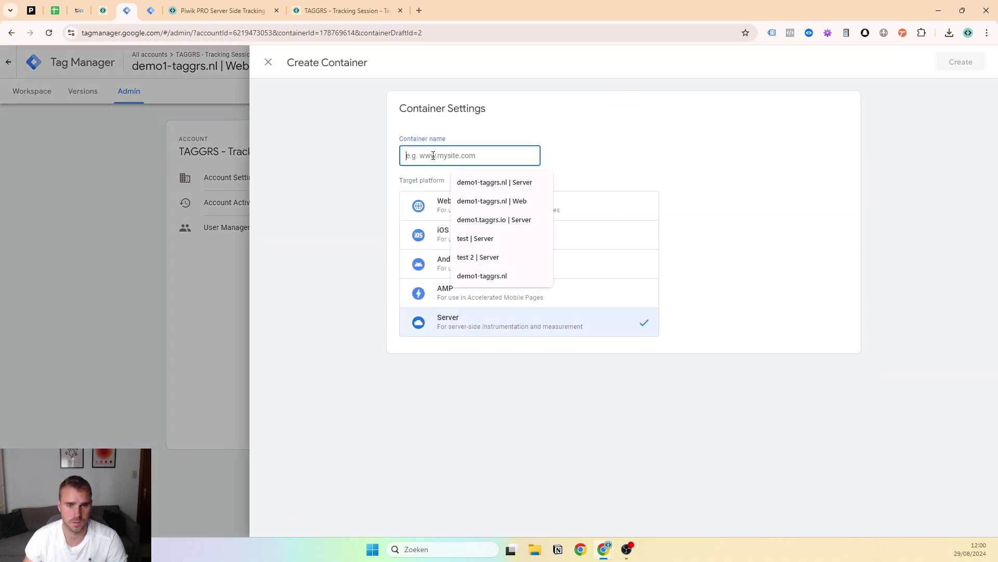
text(de)
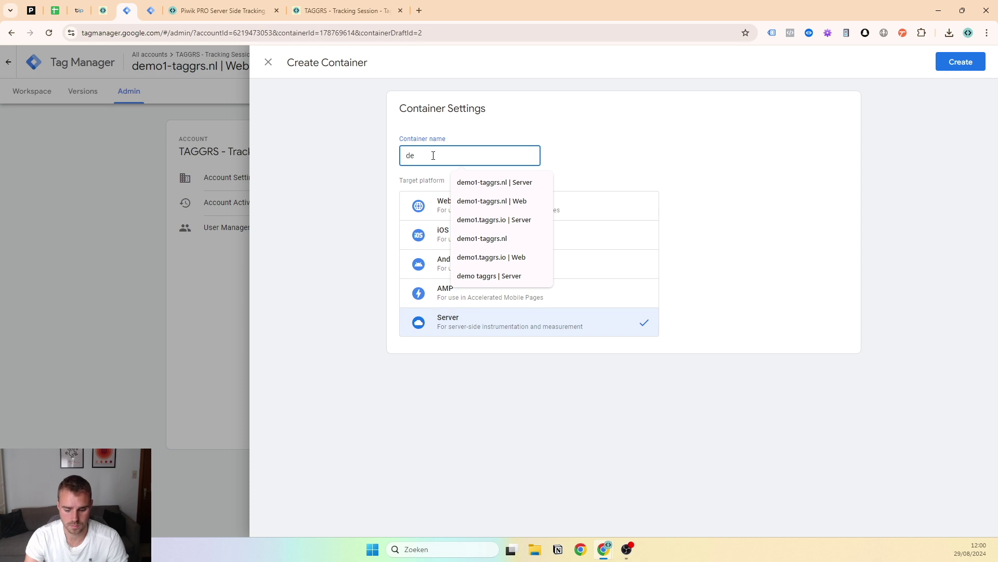
text(mo1-taggrs | server)
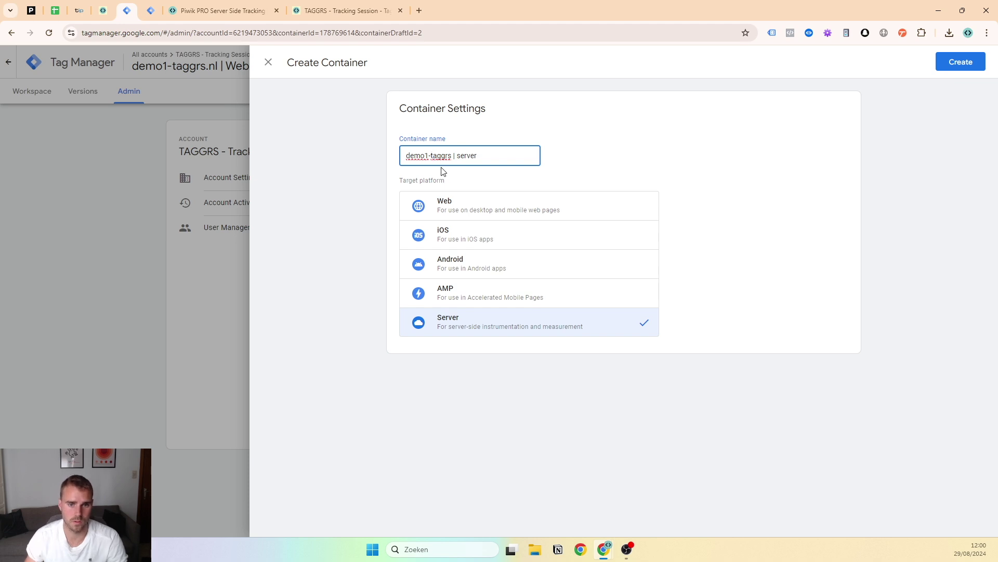
click(953, 59)
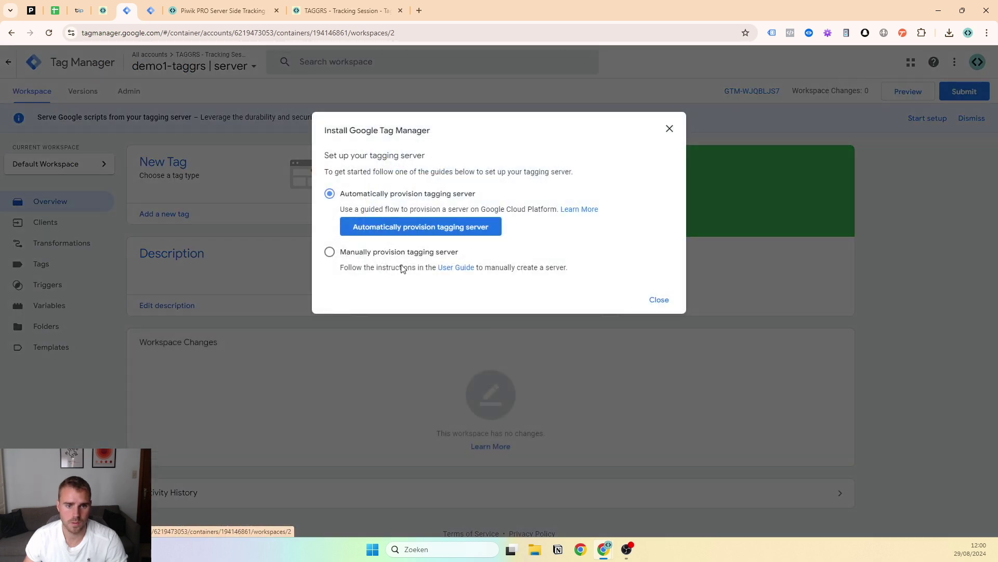
click(404, 253)
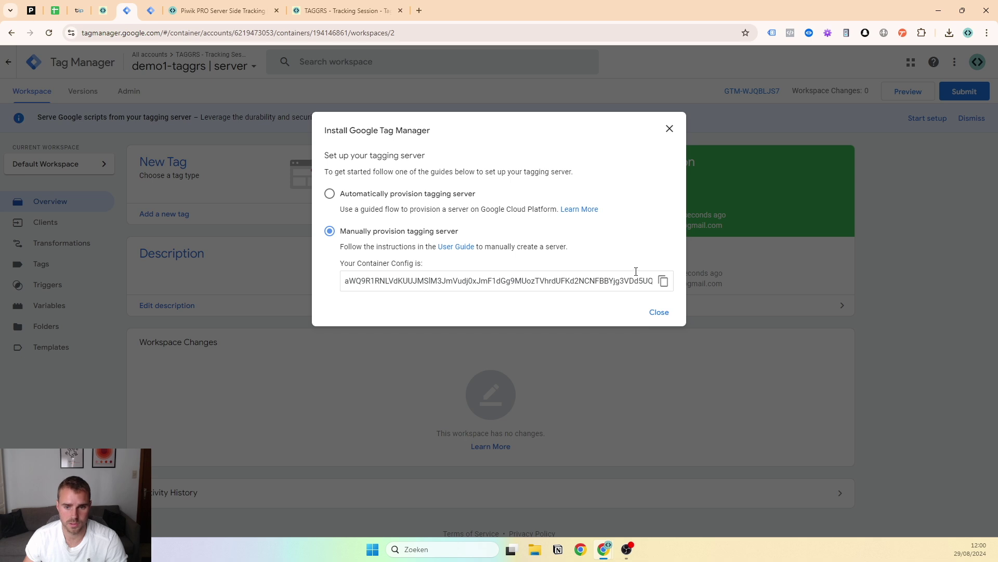
Copy the new container config, then save and close the TAGGRS container editor and check its DNS record
click(662, 282)
click(343, 11)
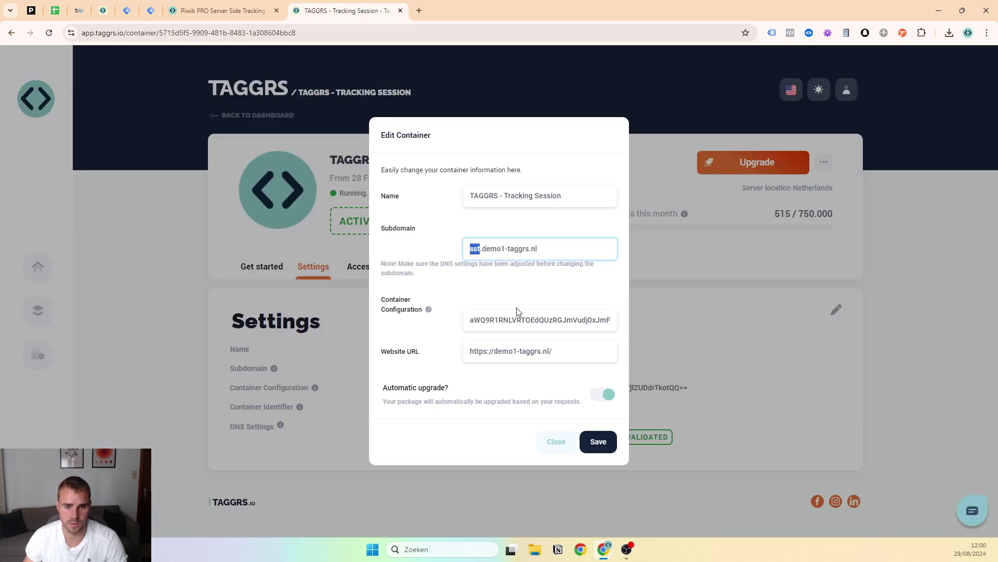
double_click(512, 322)
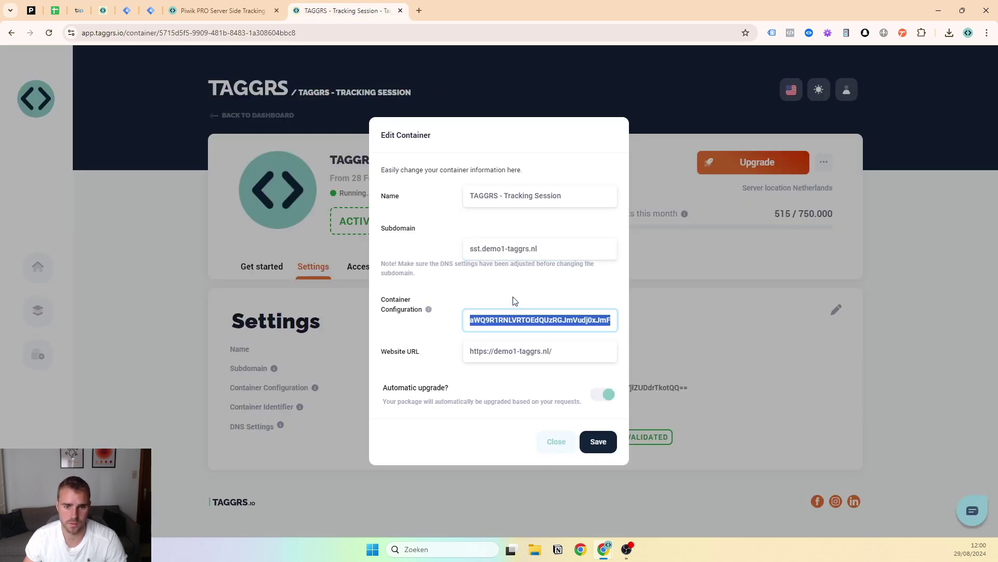
click(513, 301)
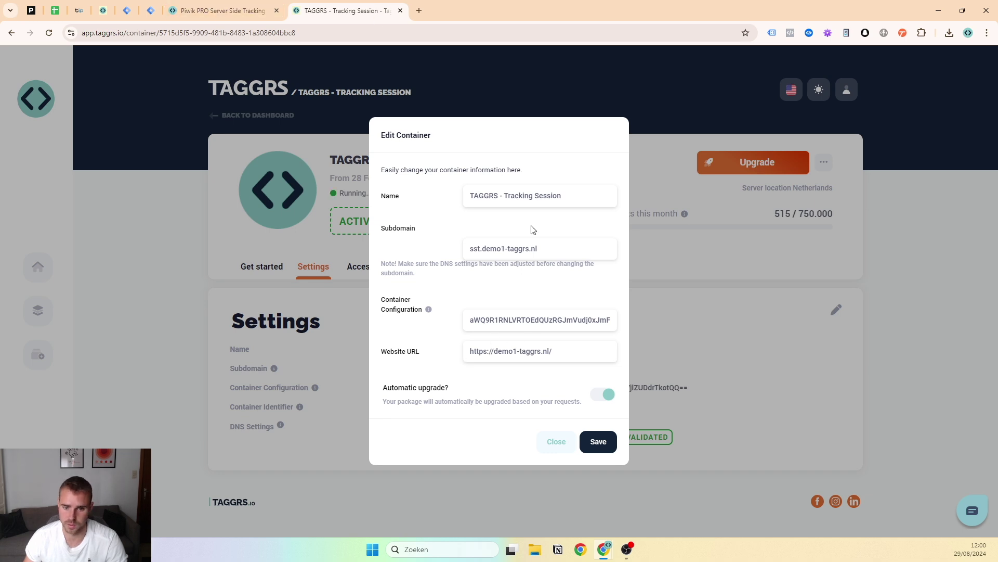
click(583, 445)
click(555, 445)
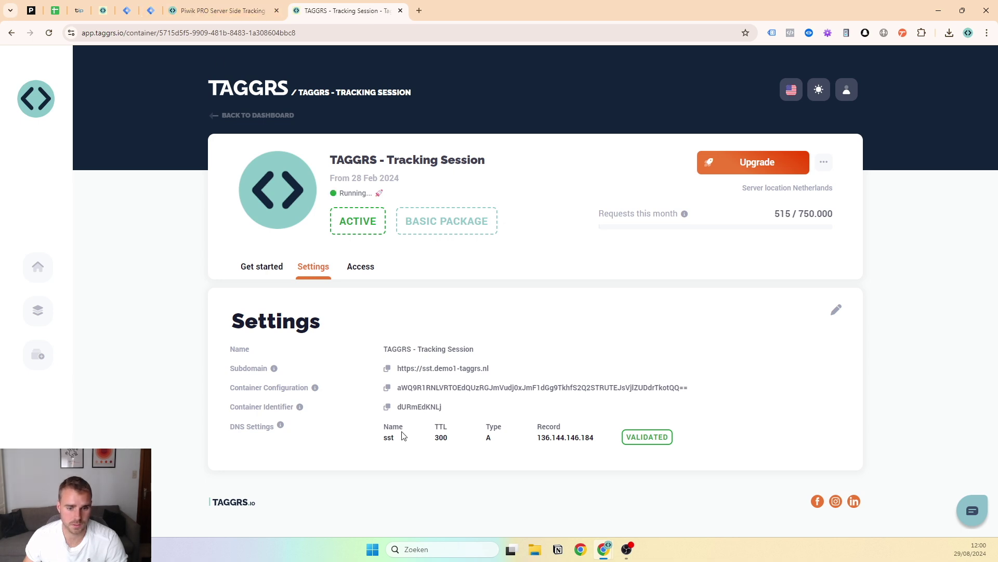
drag(379, 442, 670, 436)
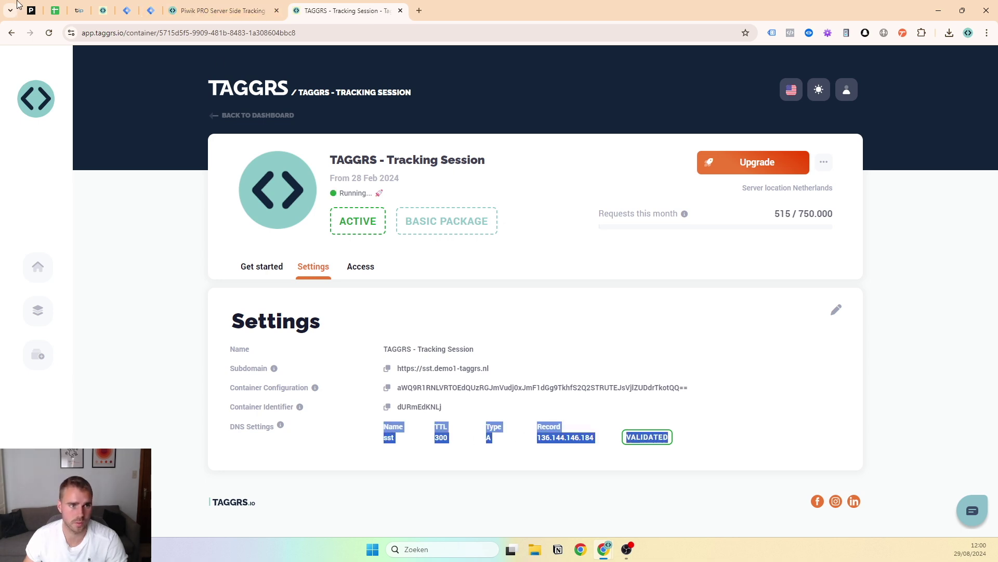
click(56, 10)
Tick 'Make TAGGRS Account', 'Make sGTM' and 'Add DNS records' as done in the checklist
click(90, 258)
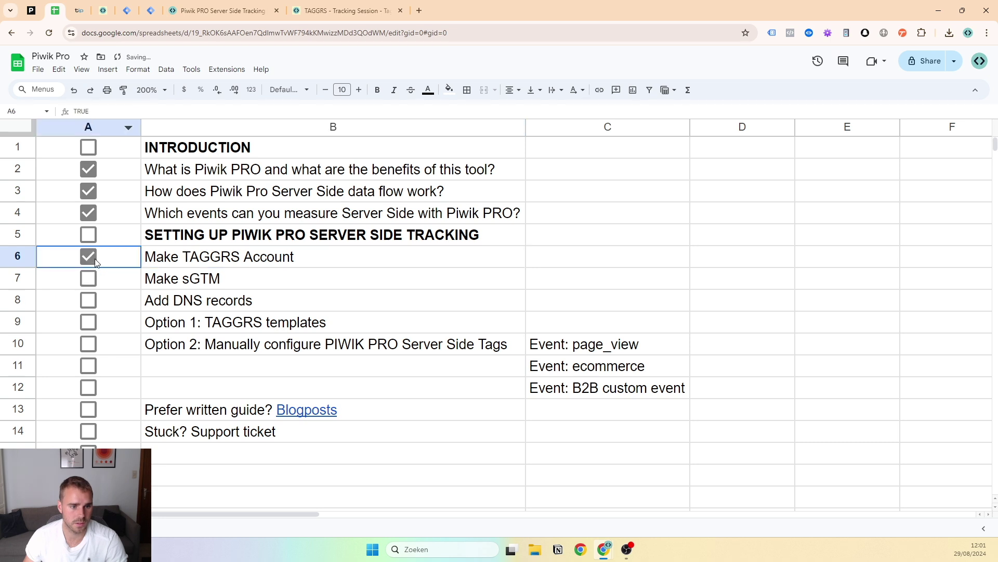
click(92, 279)
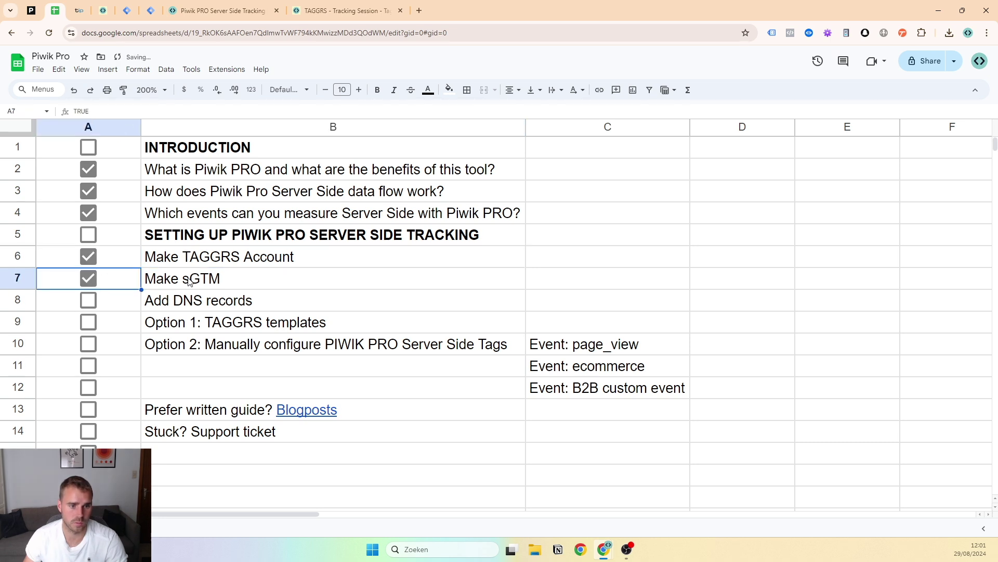
click(203, 279)
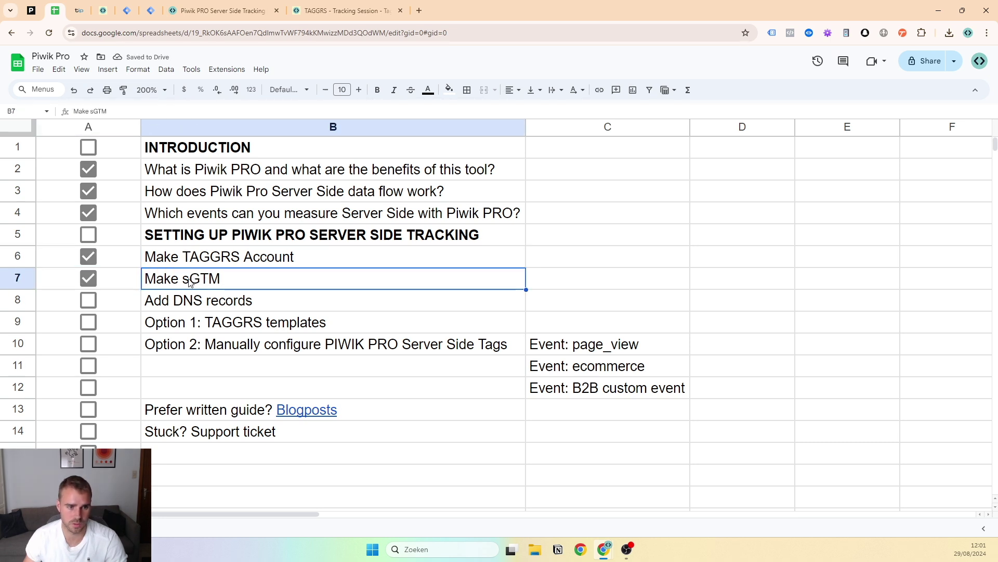
click(88, 302)
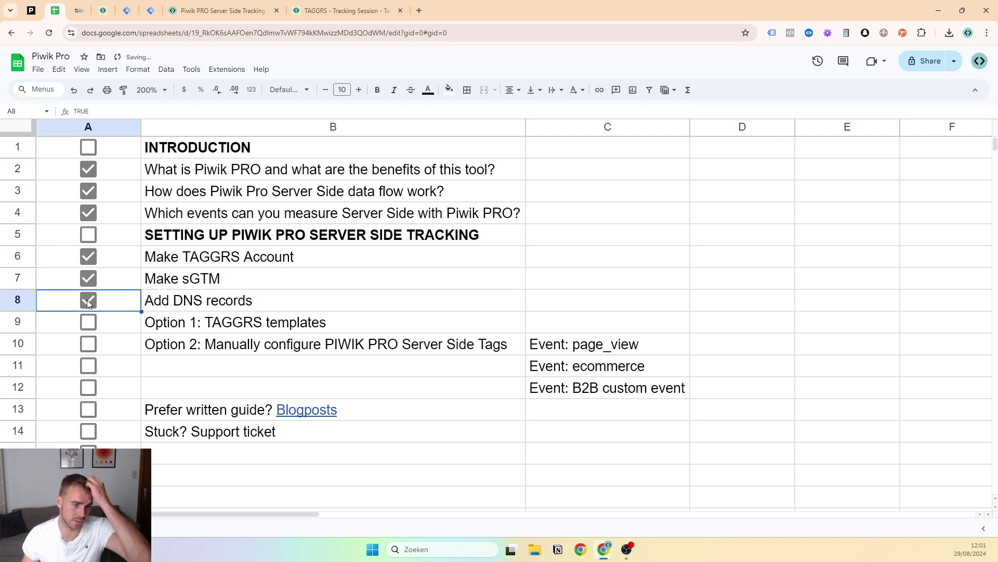
In TransIP, verify the sst A record pointing to 136.144.146.184 among the DNS records
click(333, 6)
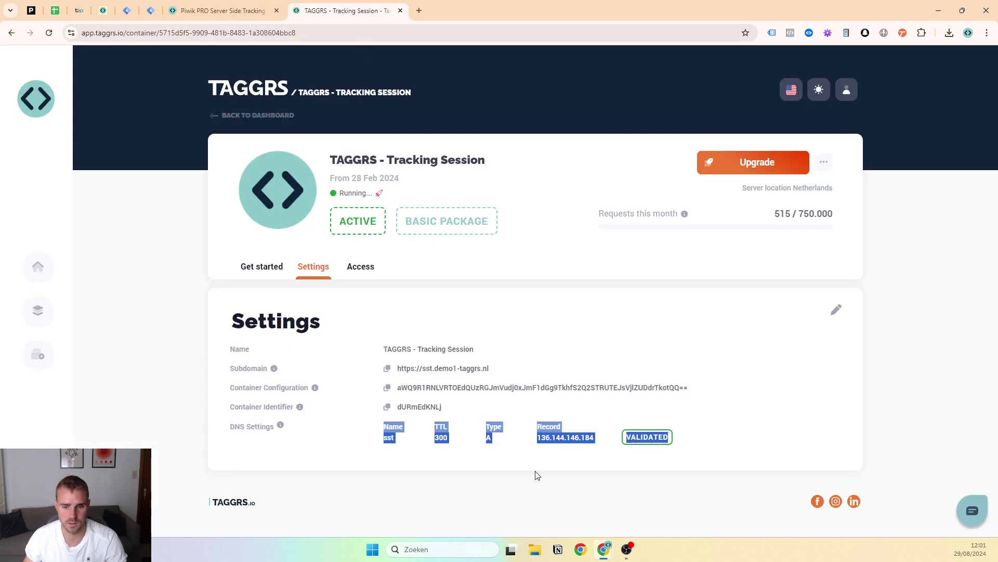
click(437, 458)
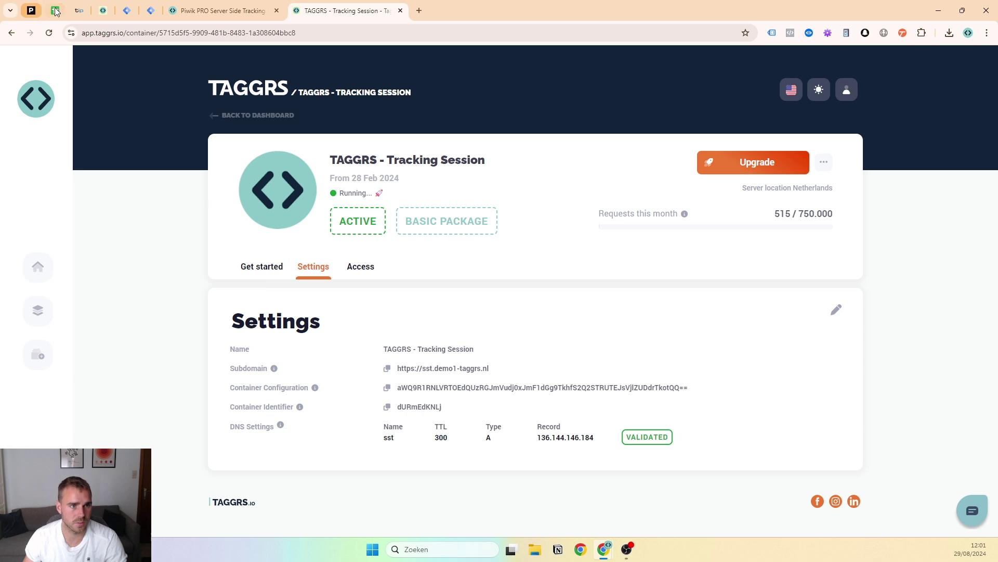
click(79, 10)
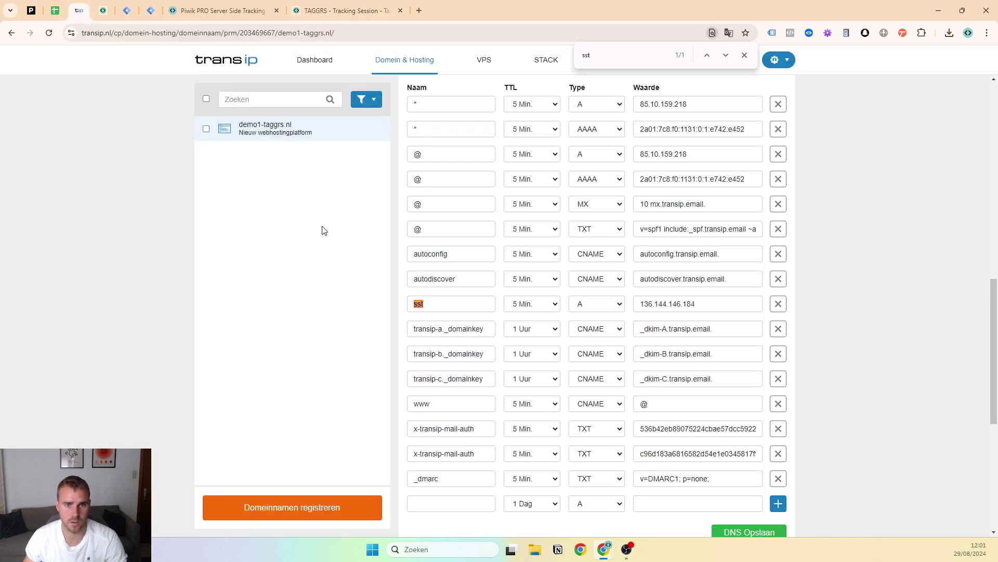
scroll(853, 187, up, 10)
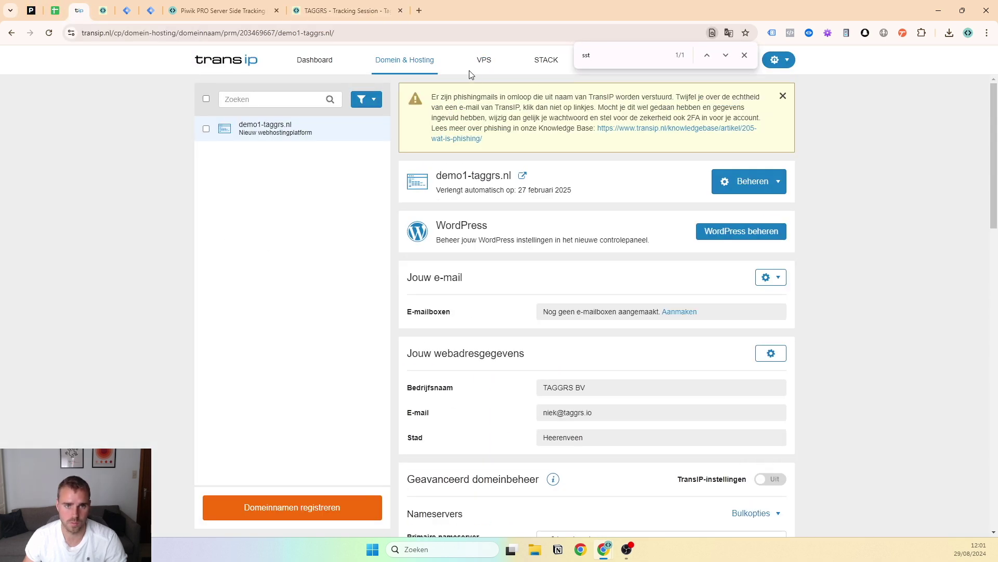
click(745, 56)
scroll(489, 167, down, 12)
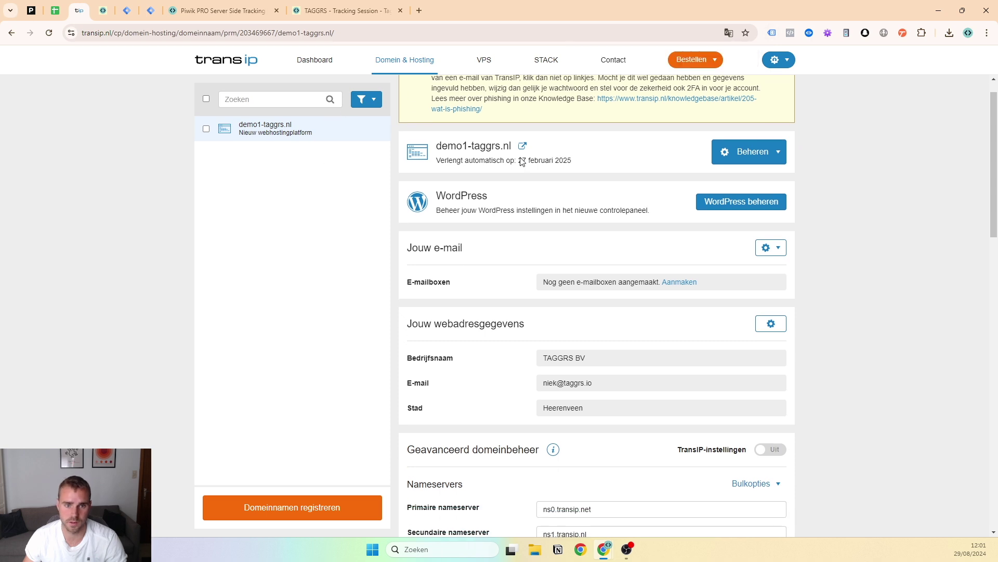
scroll(458, 240, down, 1)
double_click(448, 304)
scroll(677, 312, down, 2)
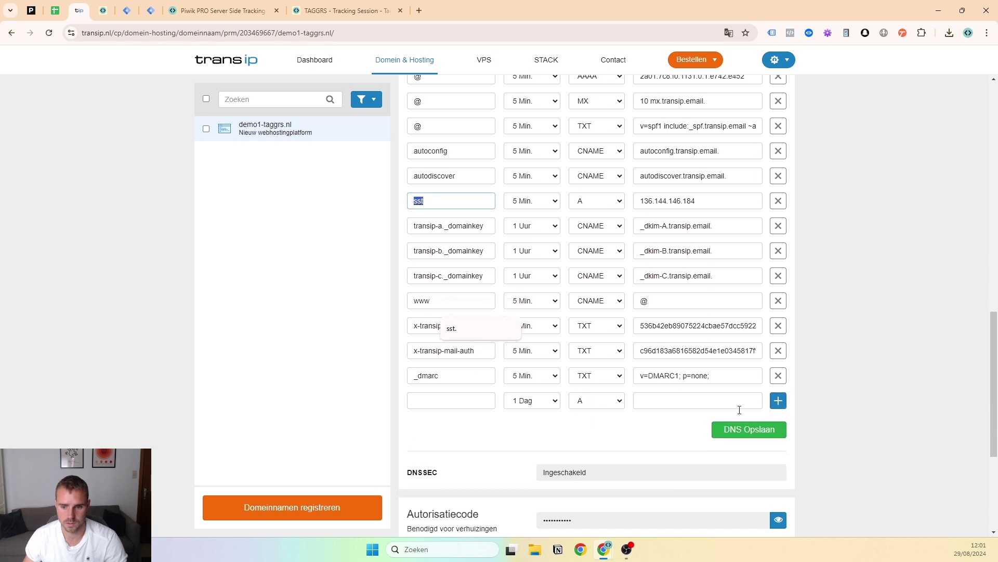
click(102, 10)
Cycle through the article, TAGGRS, checklist and Tag Manager tabs, then open the container list
click(223, 11)
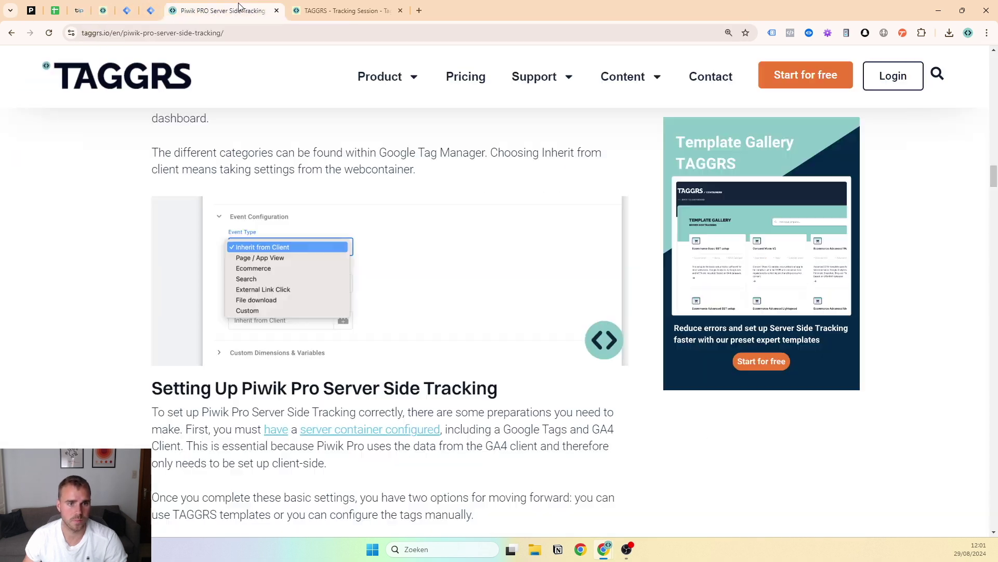
click(356, 7)
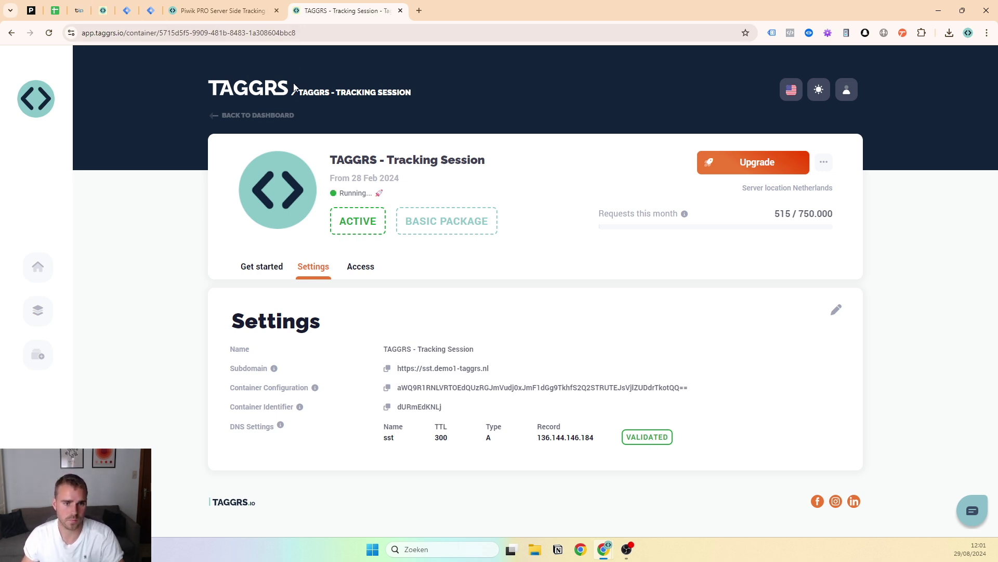
click(110, 7)
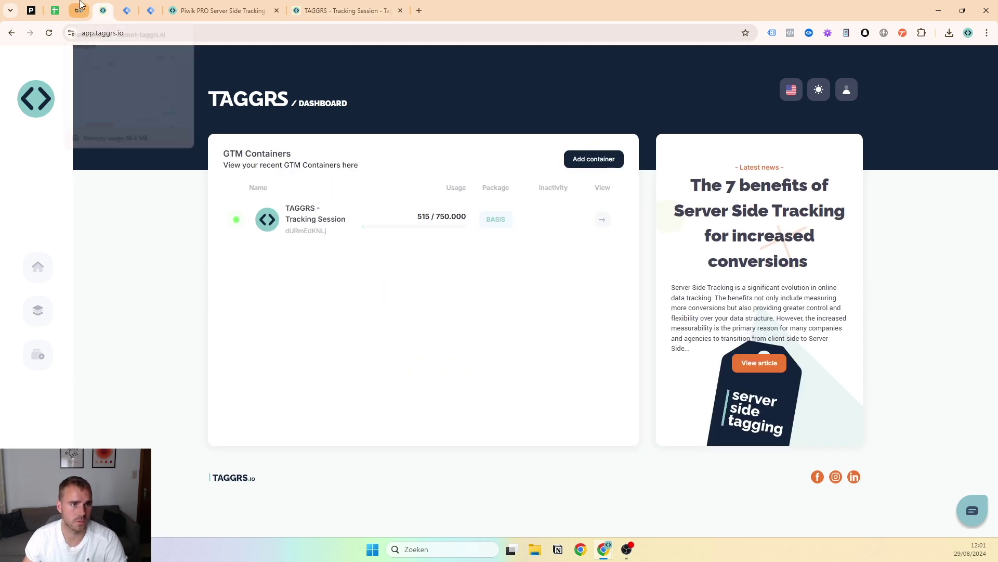
click(47, 7)
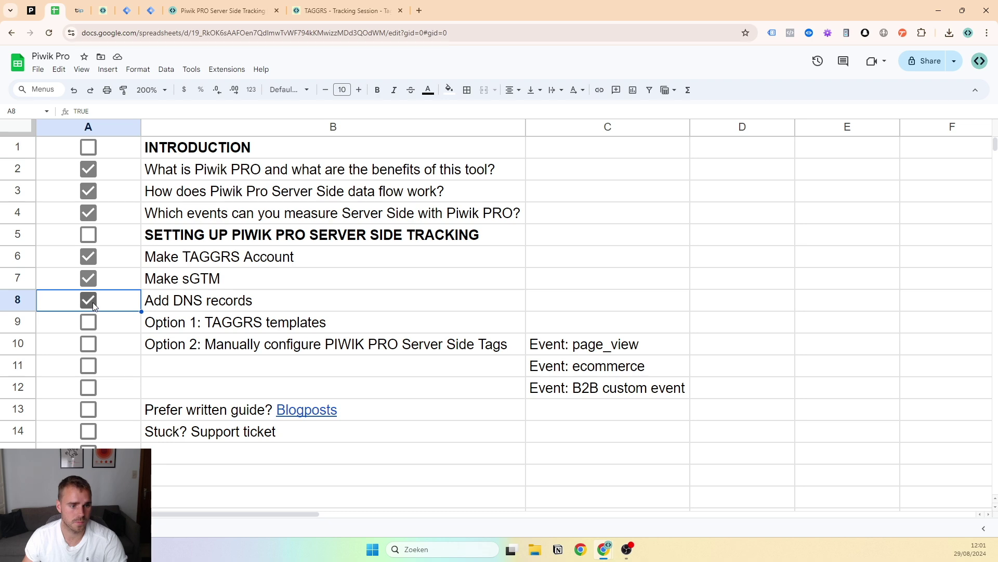
click(127, 7)
click(150, 6)
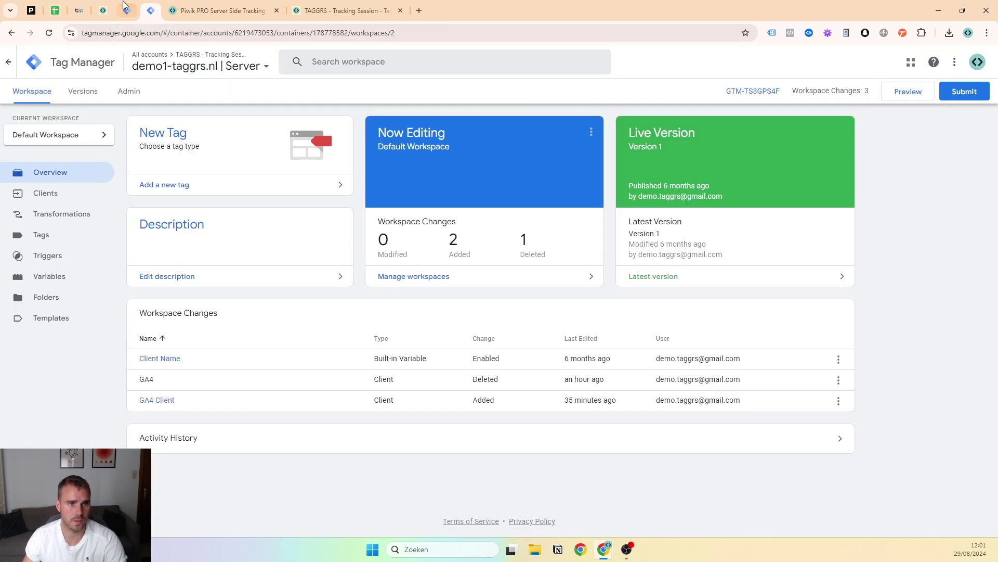
click(187, 67)
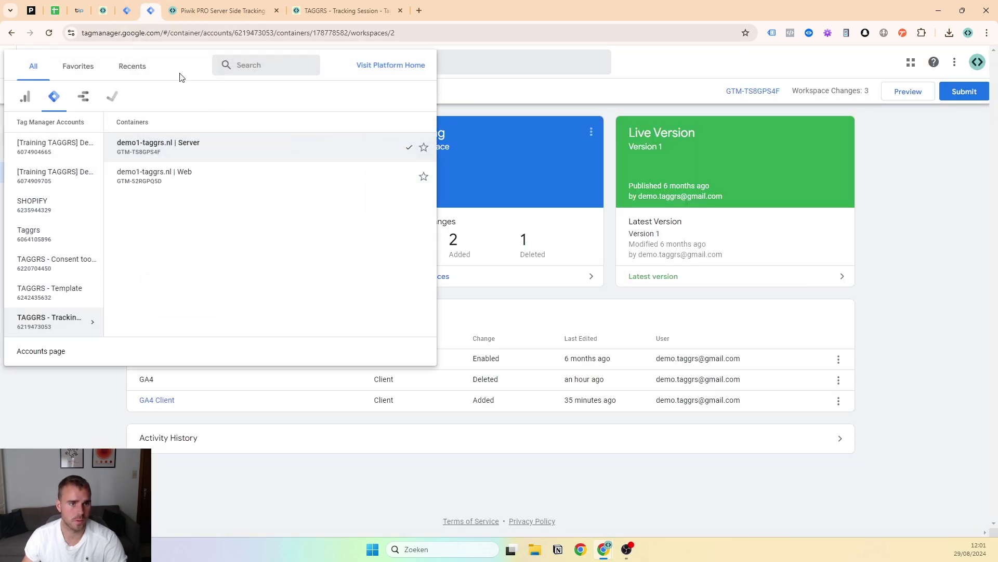
Close the TAGGRS Tracking Session tab and open the demo1-taggrs | server container workspace
click(272, 13)
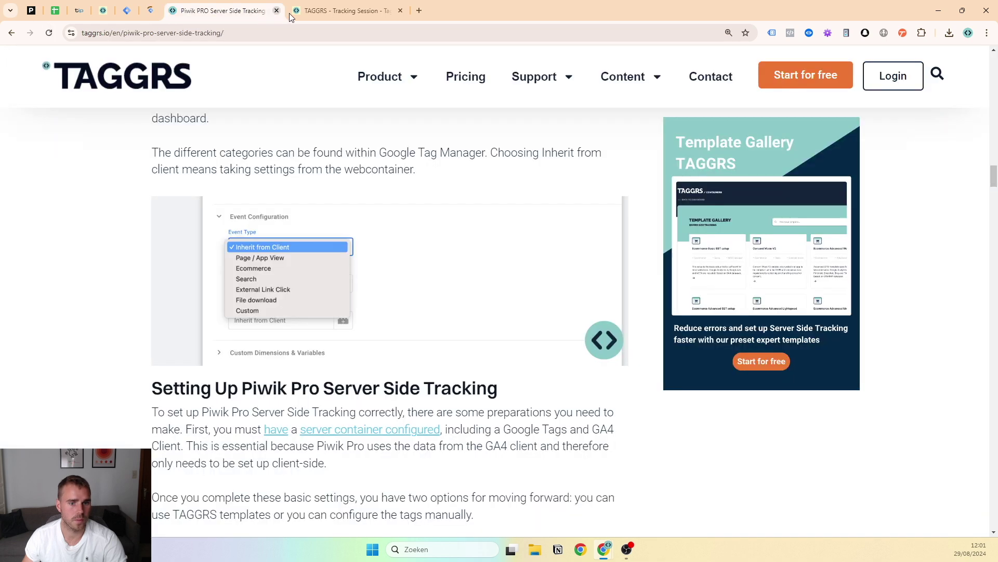
click(390, 15)
click(400, 11)
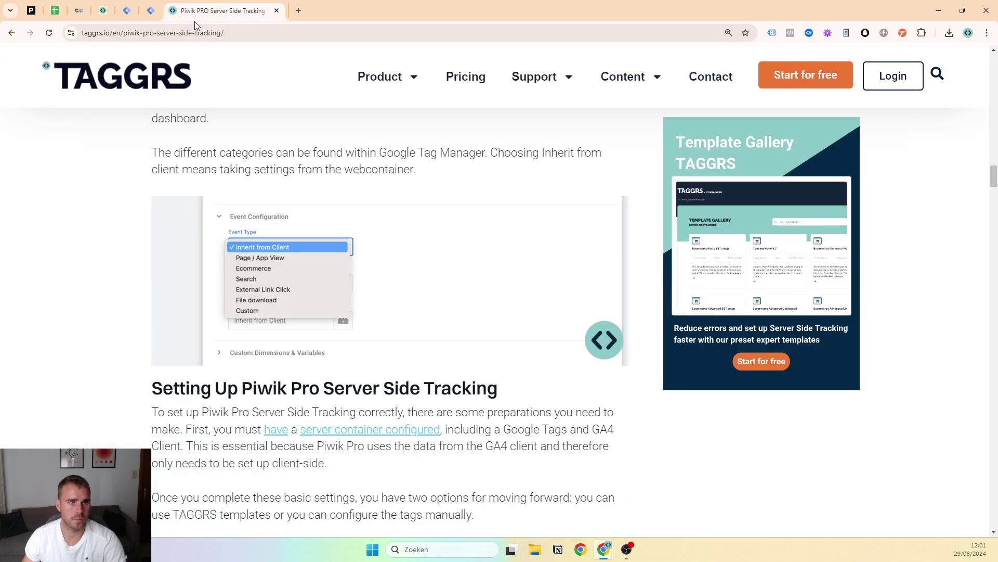
click(150, 11)
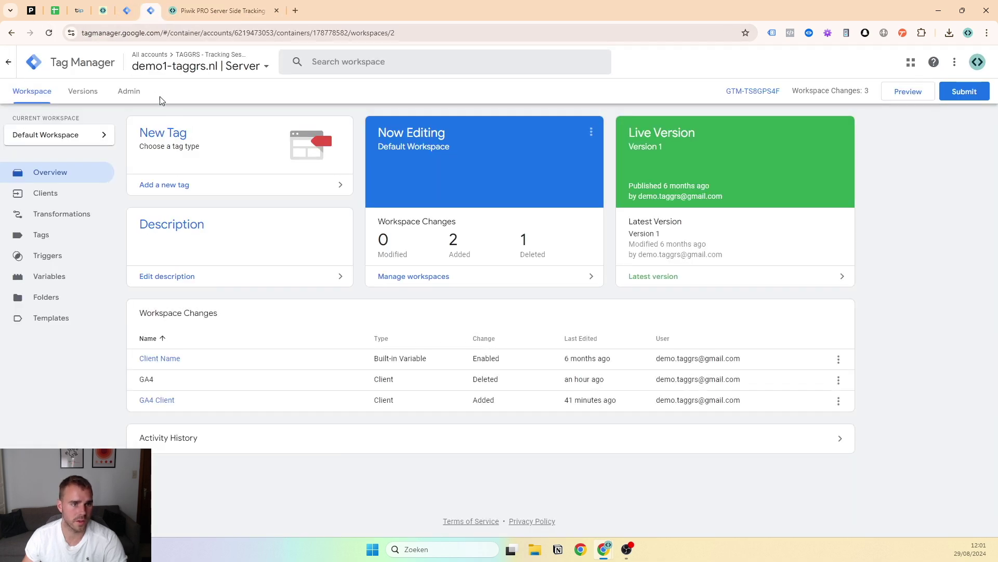
click(203, 66)
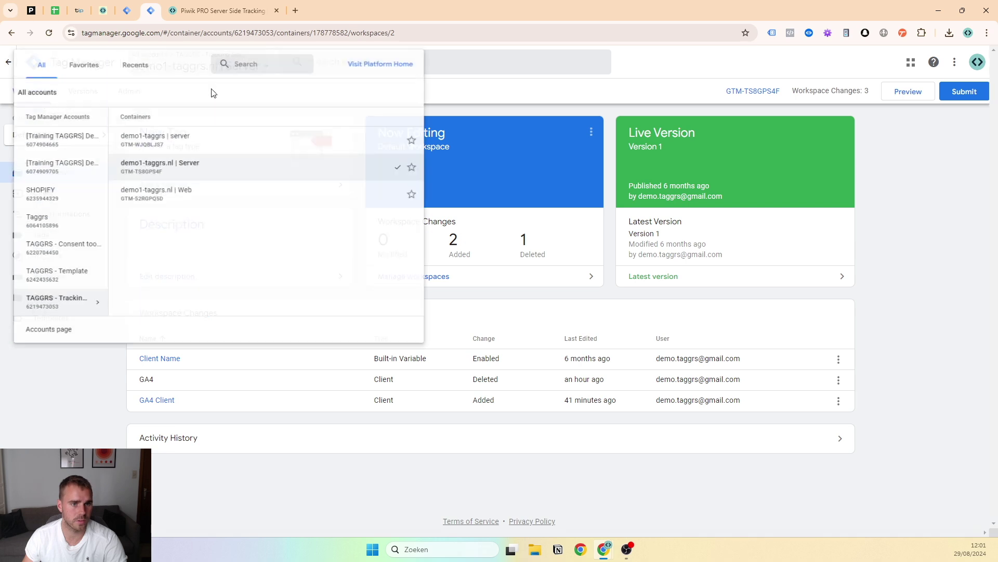
click(188, 153)
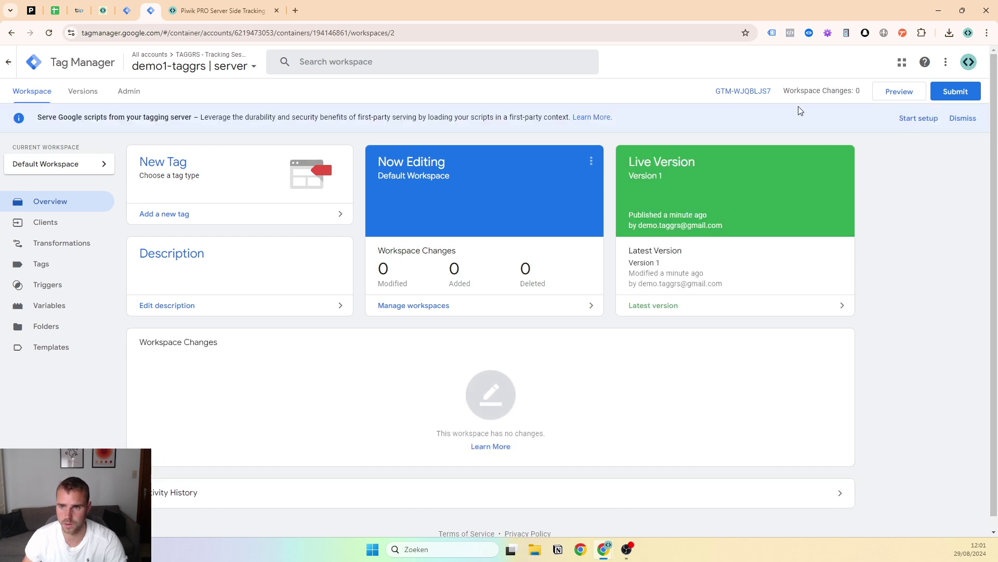
Delete the demo1-taggrs | server container from its Container Settings
click(963, 118)
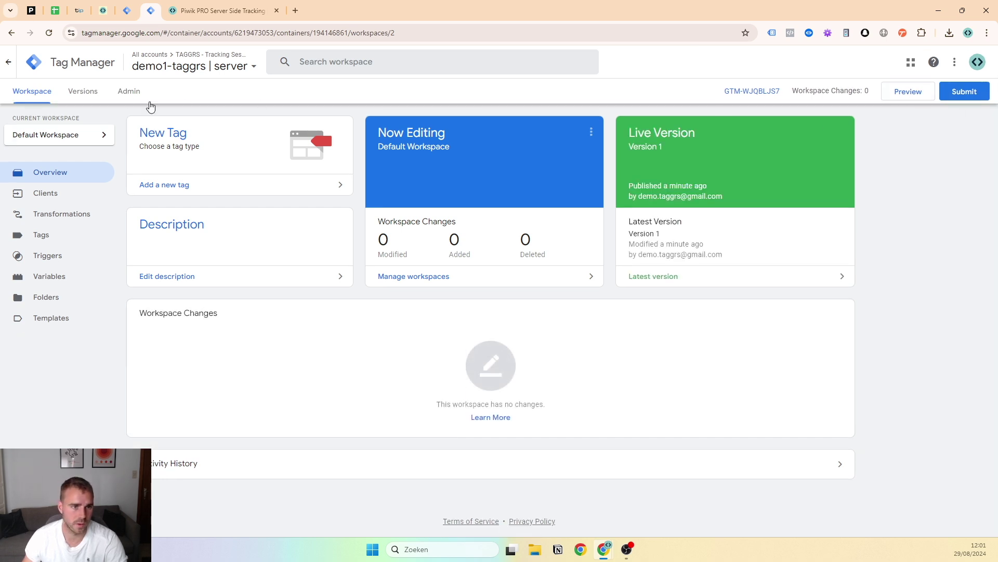
click(129, 92)
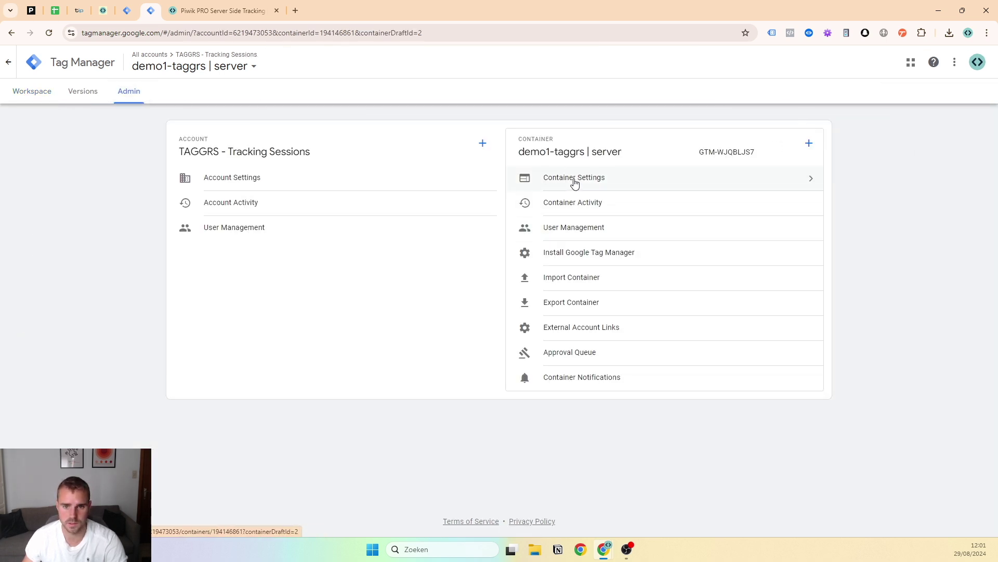
click(575, 180)
click(979, 63)
click(943, 86)
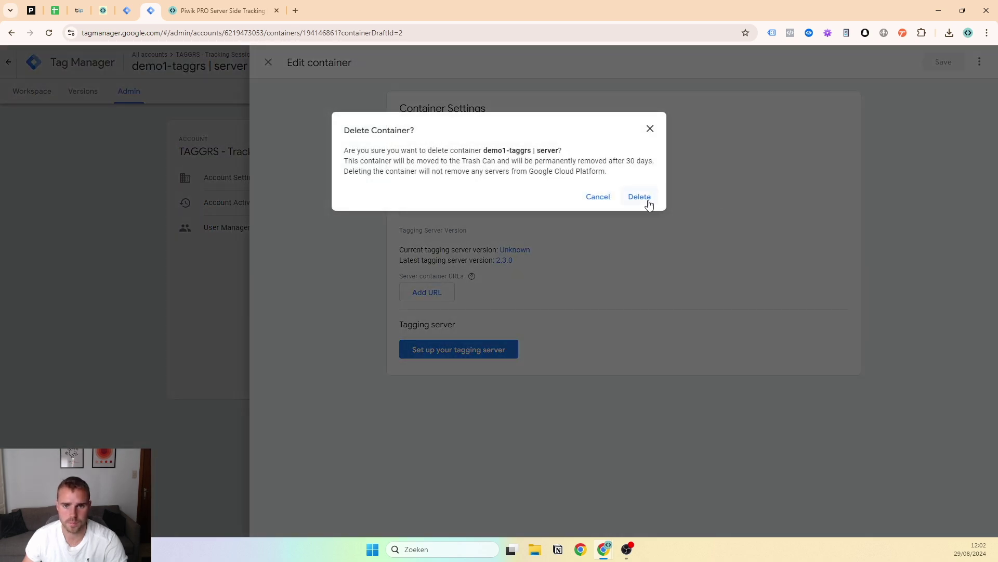
click(648, 201)
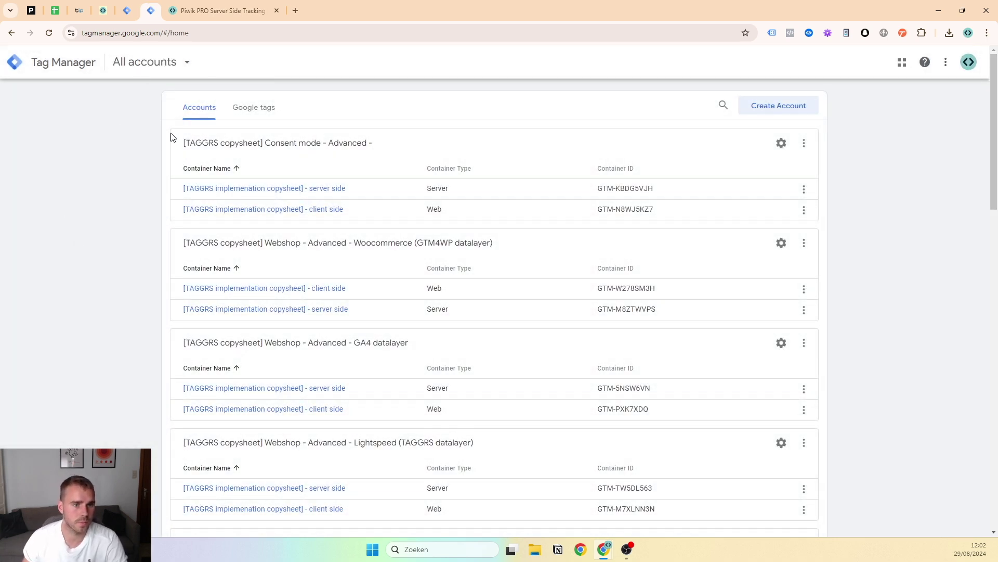
Reopen the demo1-taggrs.nl | Server container from the accounts list
click(11, 33)
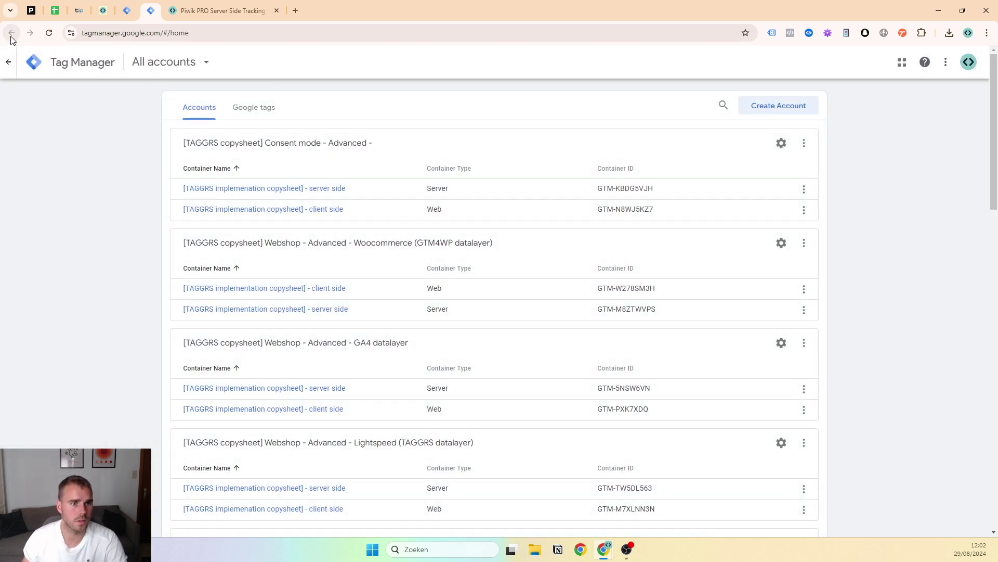
key(ctrl+f)
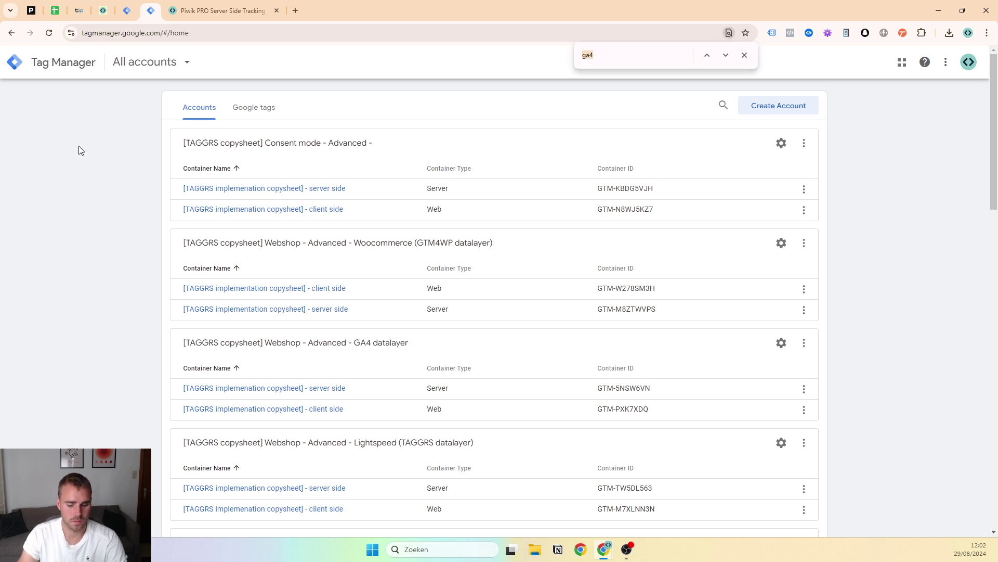
scroll(21, 190, down, 15)
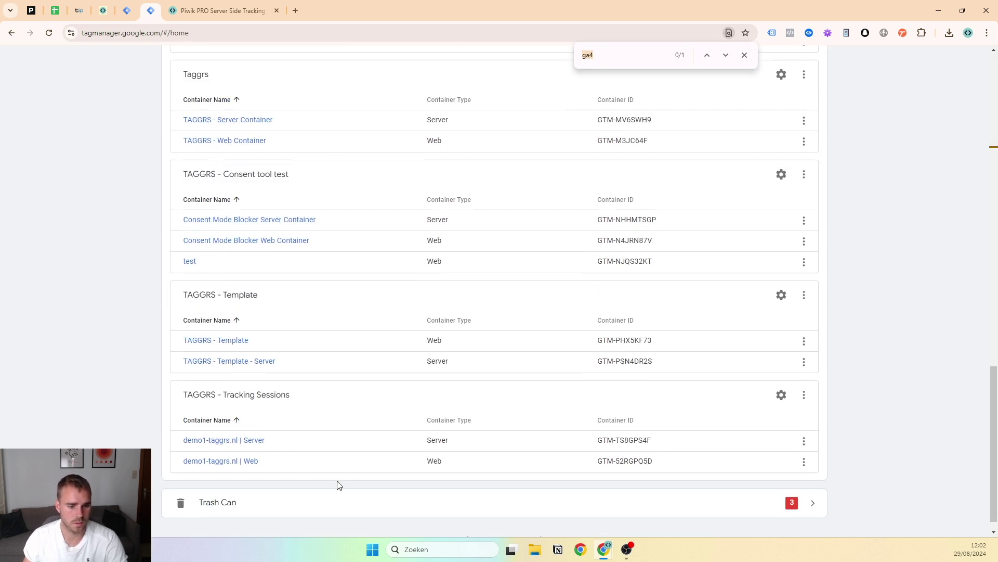
scroll(254, 443, up, 1)
double_click(260, 446)
click(260, 493)
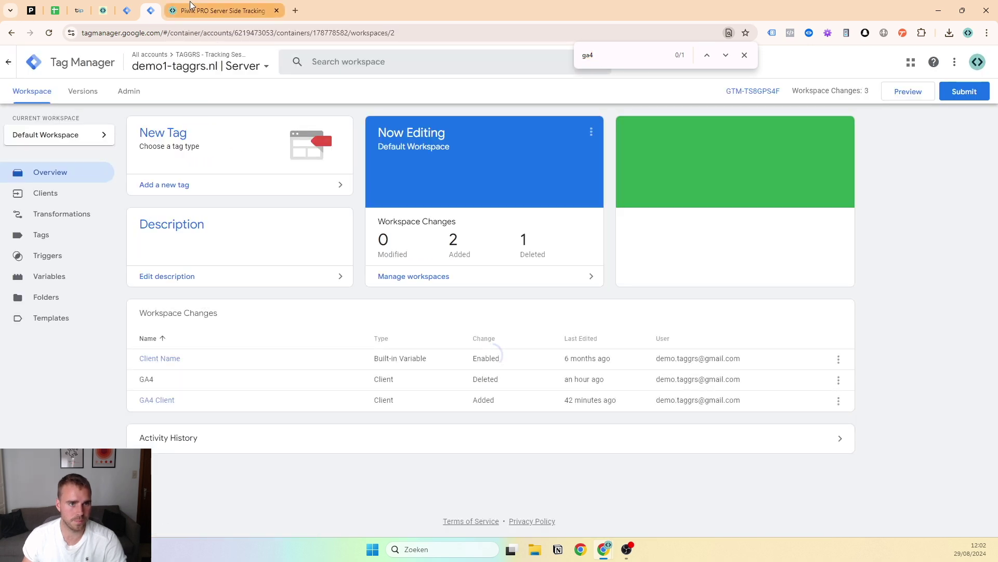
Open the demo1-taggrs.nl | Web container from the container picker in another Tag Manager tab
click(127, 10)
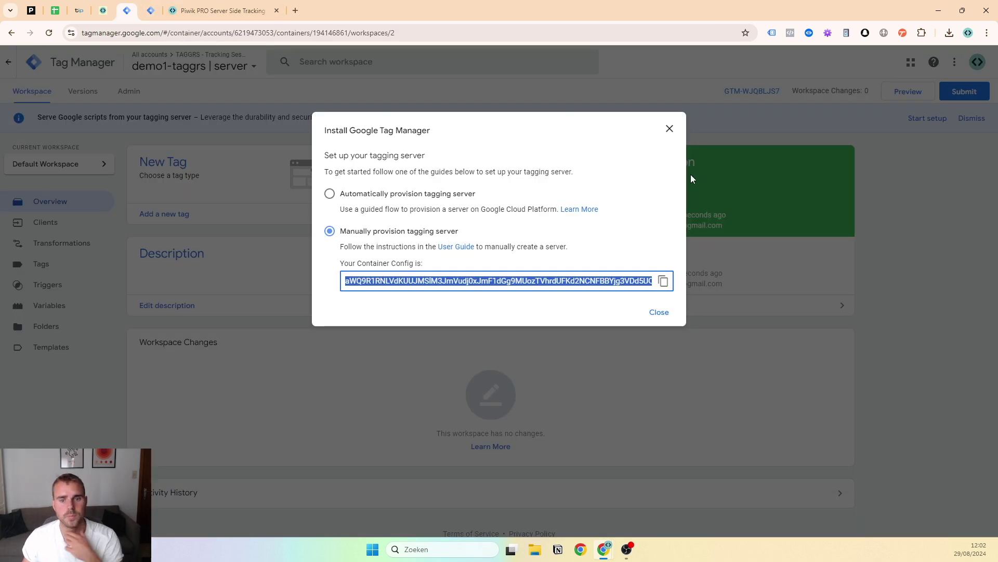
click(669, 129)
click(150, 7)
click(130, 6)
click(179, 65)
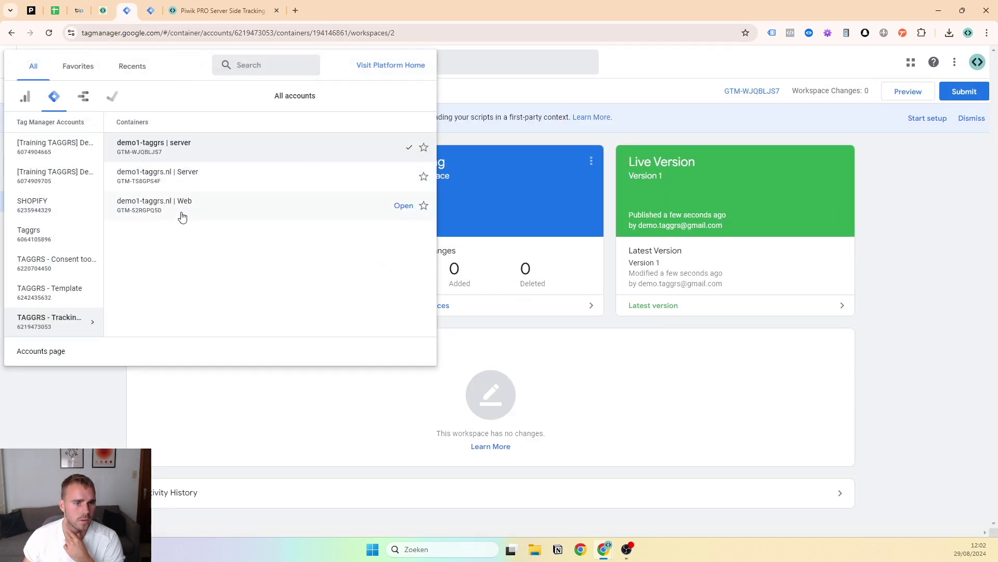
click(180, 216)
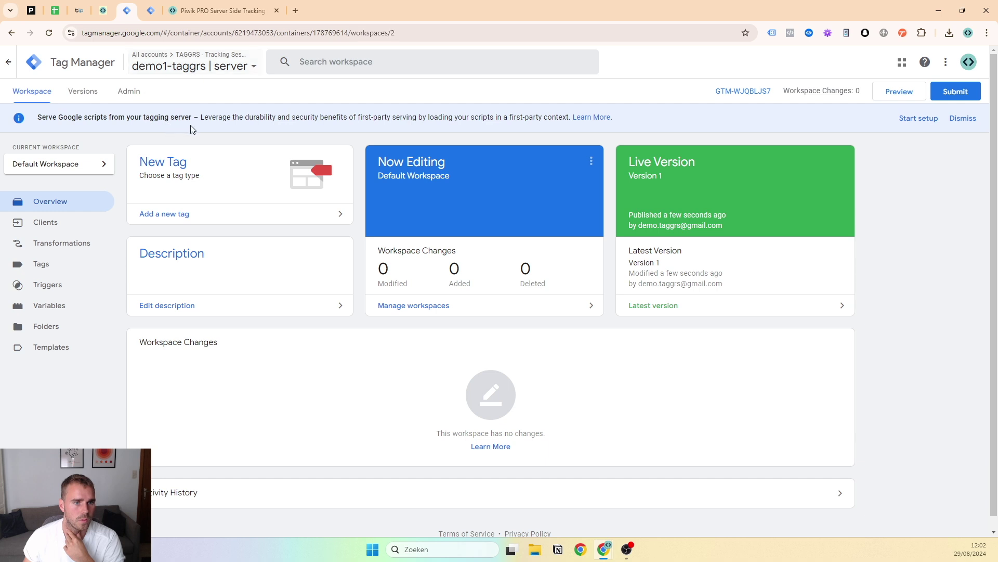
Return to the TAGGRS Piwik PRO article at its server-side setup section
key(ctrl+Tab)
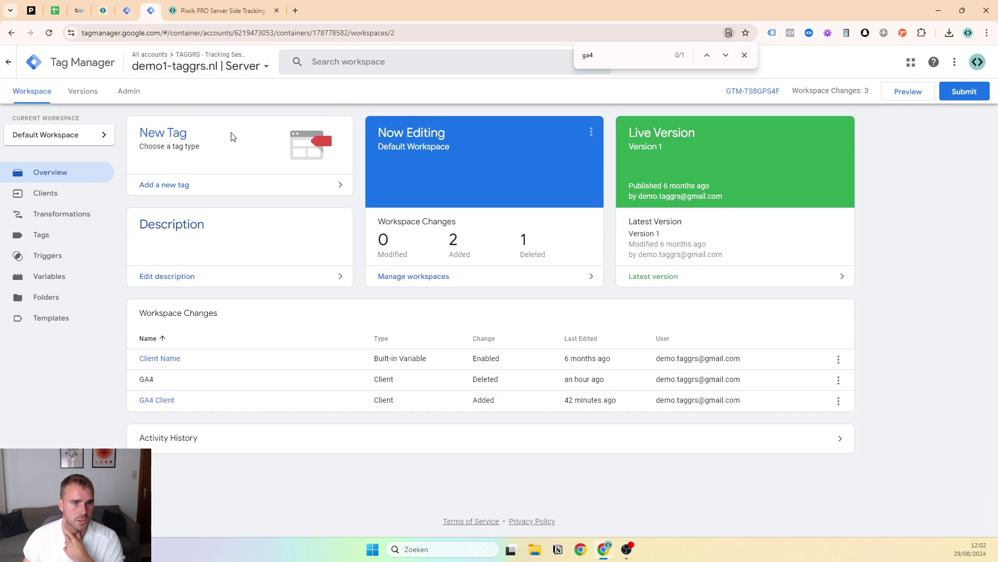
click(234, 10)
scroll(241, 163, up, 3)
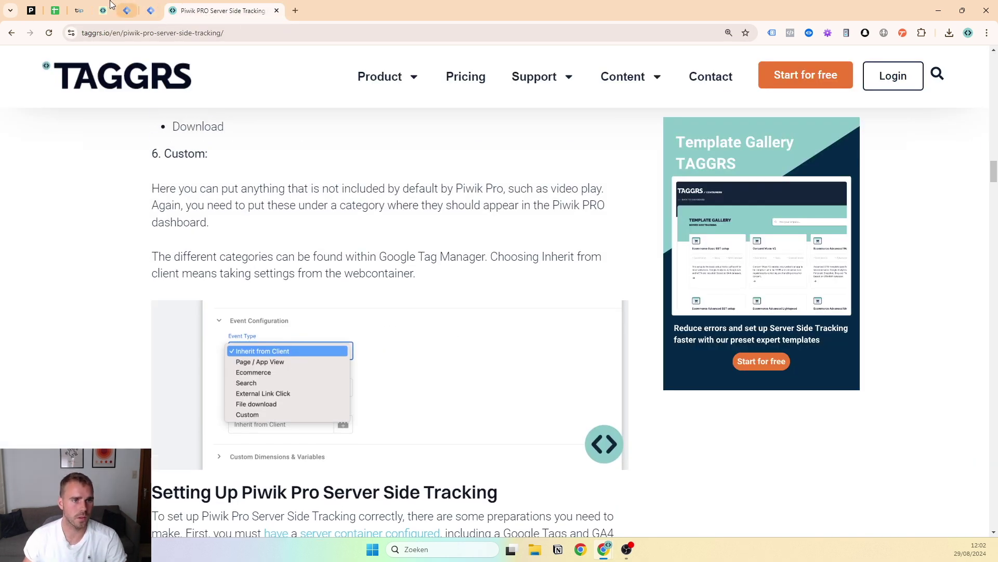
Find row 9, 'Option 1: TAGGRS templates', in the Piwik Pro checklist, then go to the TAGGRS dashboard
click(103, 10)
click(82, 7)
key(ctrl+shift+Tab)
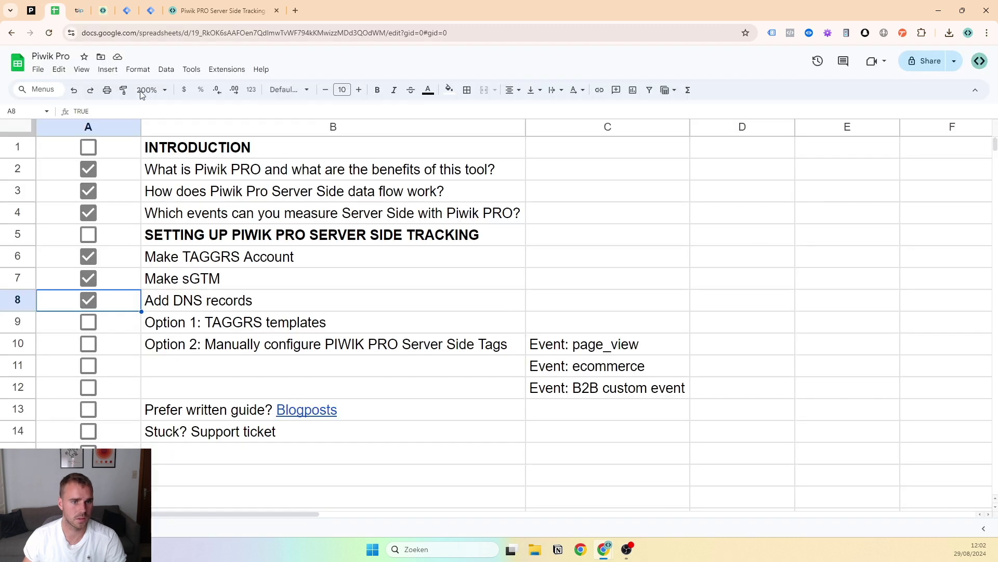
click(187, 327)
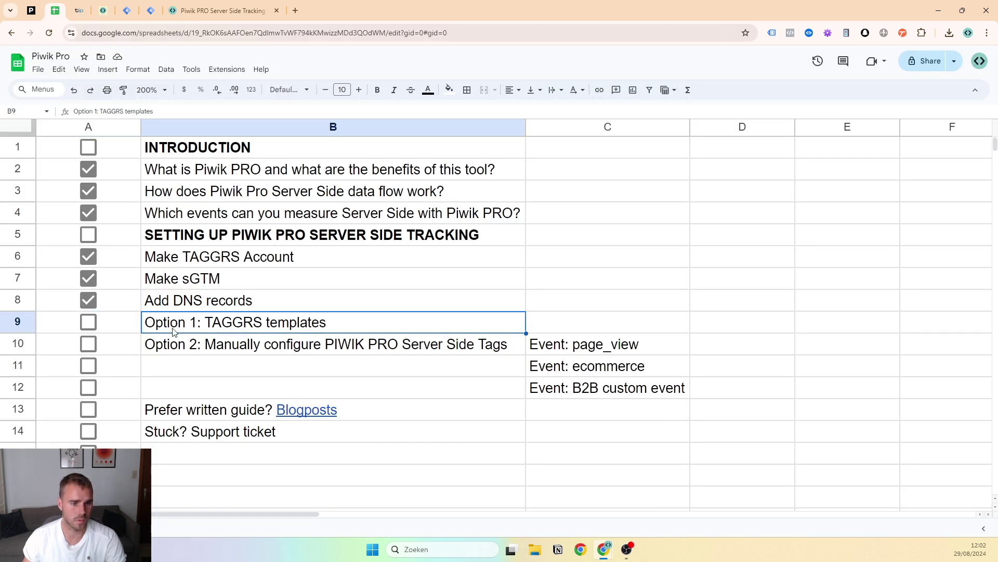
click(28, 329)
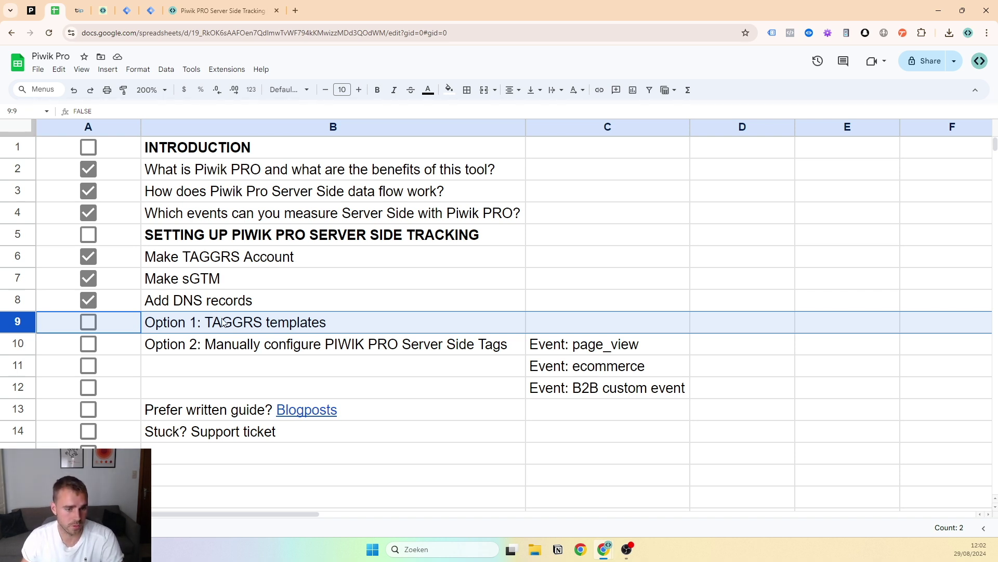
click(127, 9)
click(104, 10)
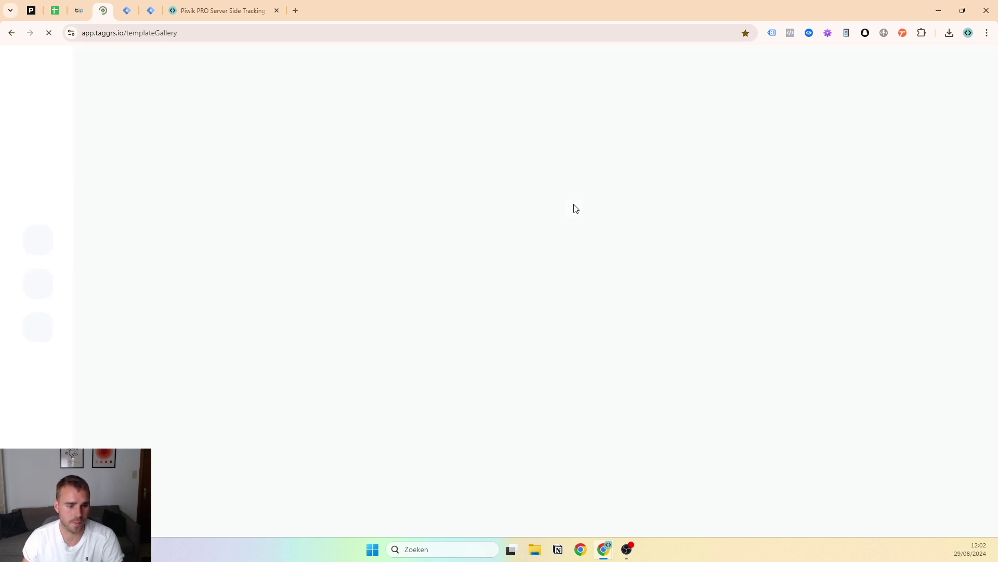
Open the Ecommerce Advanced Woocommerce template in the gallery and download its JSON file
scroll(838, 174, down, 3)
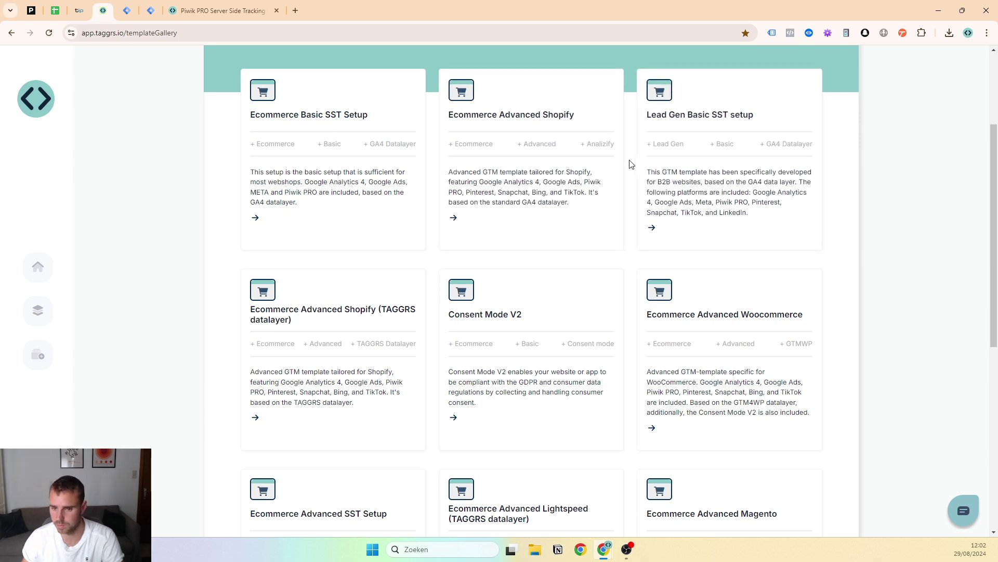
scroll(809, 167, down, 2)
click(758, 240)
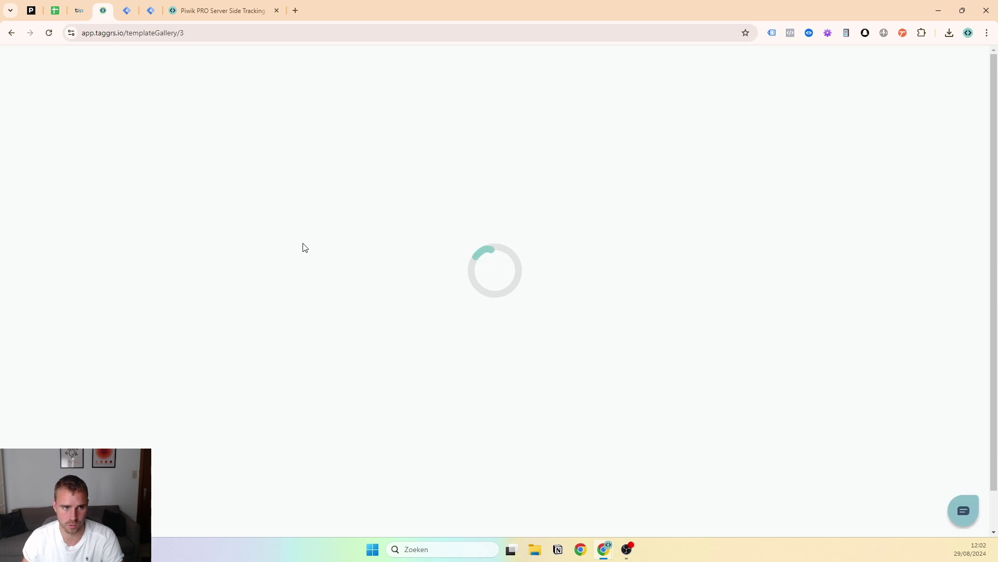
scroll(572, 218, down, 1)
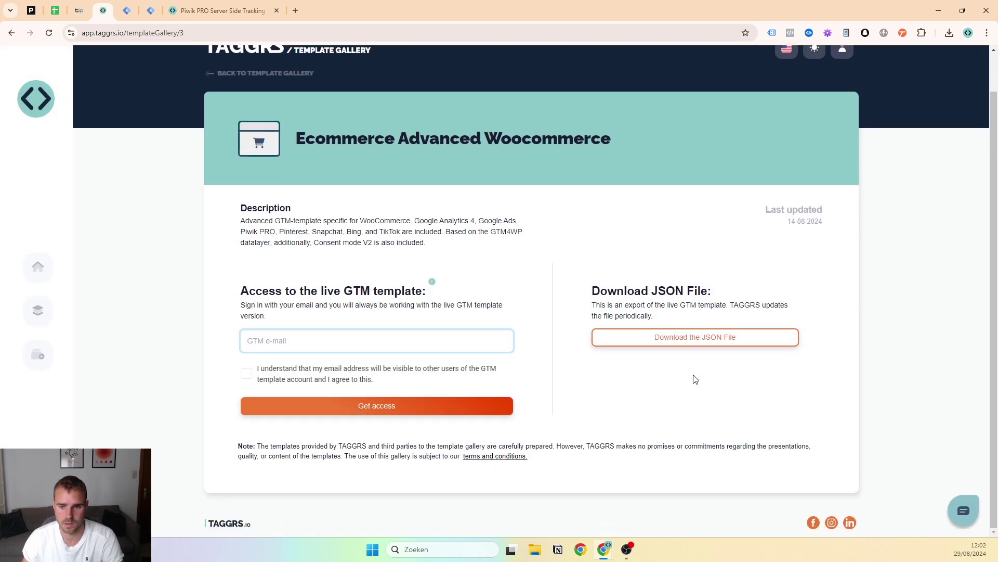
click(702, 343)
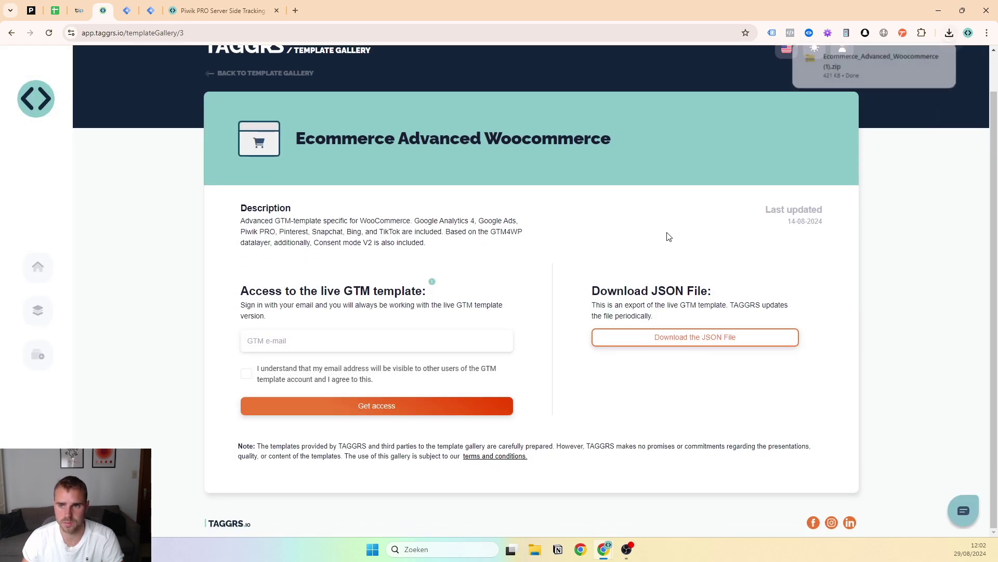
Check the files inside the downloaded template zip
click(840, 68)
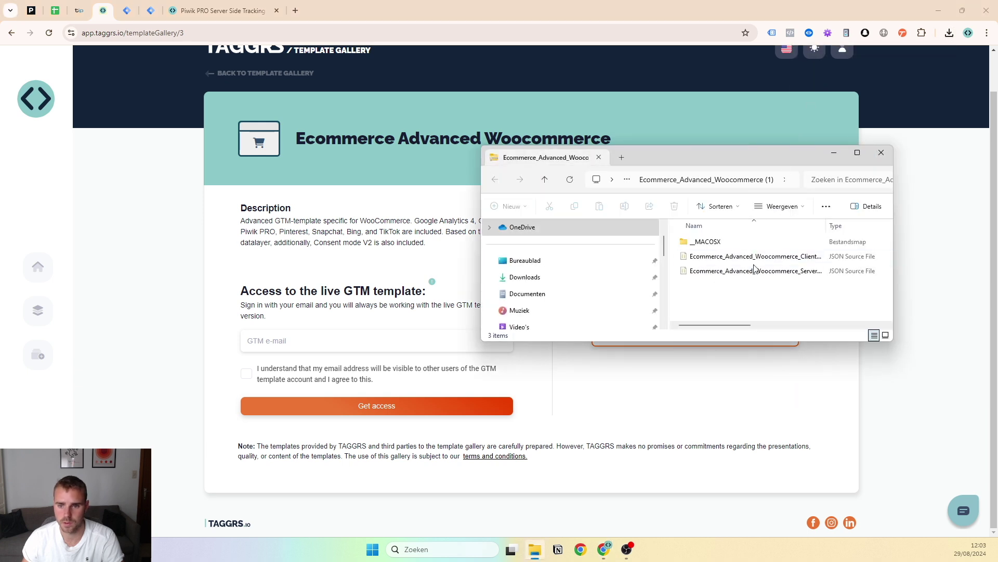
click(881, 153)
click(125, 8)
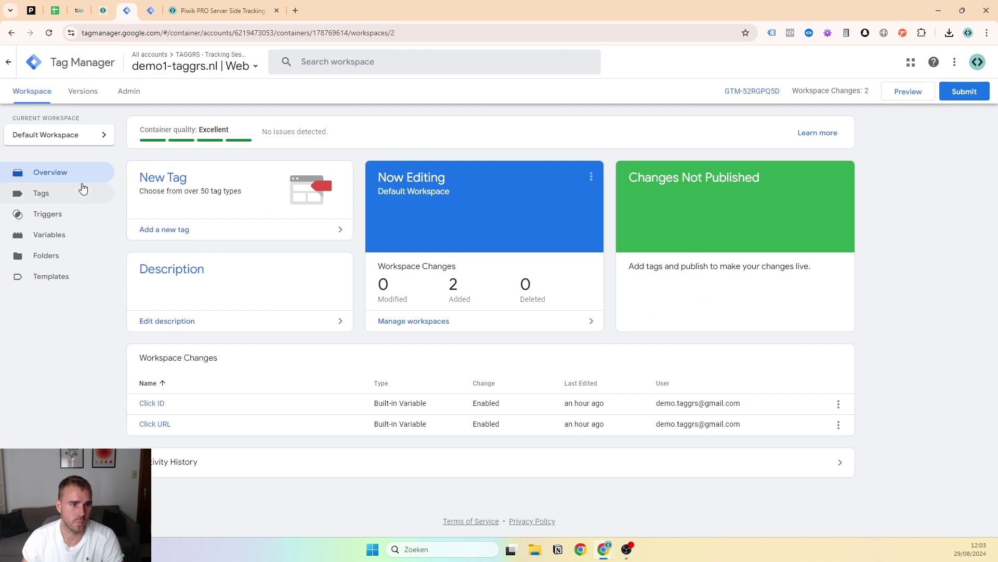
Import Ecommerce_Advanced_Woocommerce_Client_Side.json into the web container's Default Workspace with Overwrite
click(128, 94)
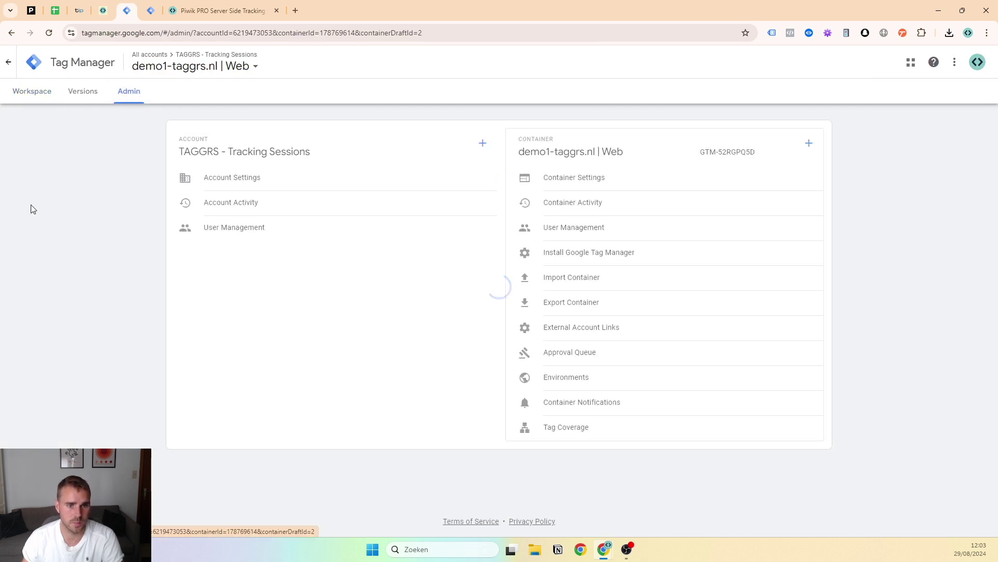
click(572, 278)
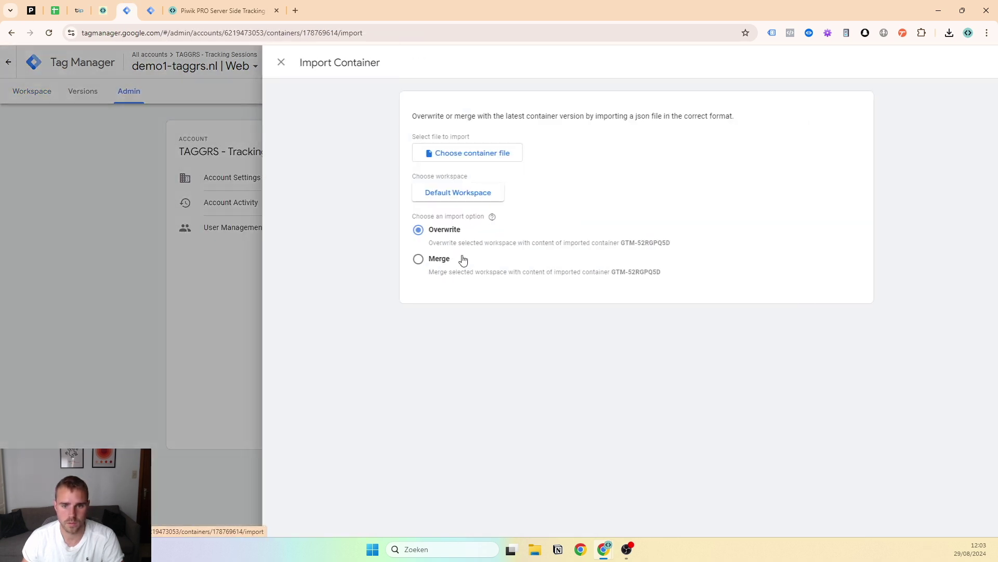
click(452, 152)
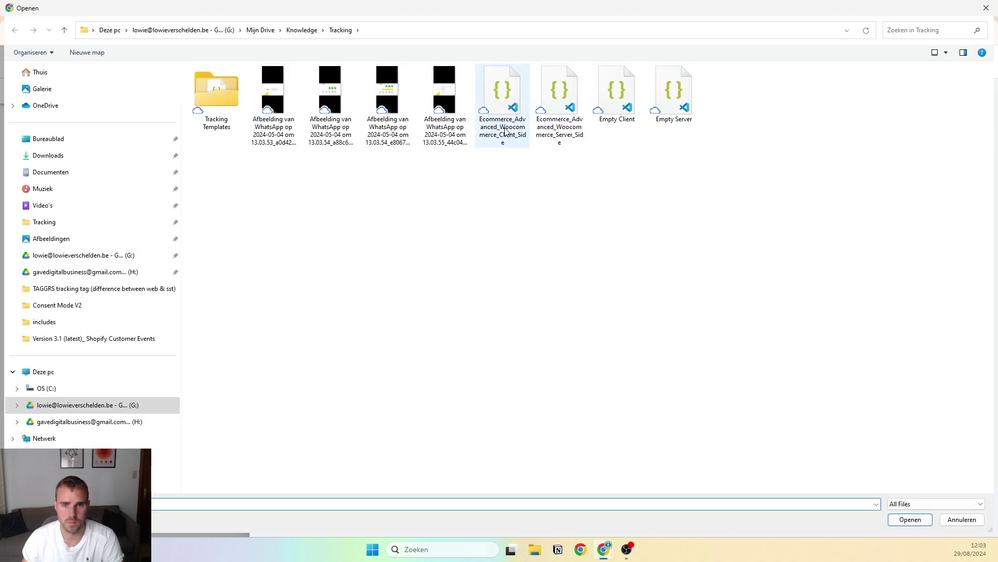
double_click(514, 146)
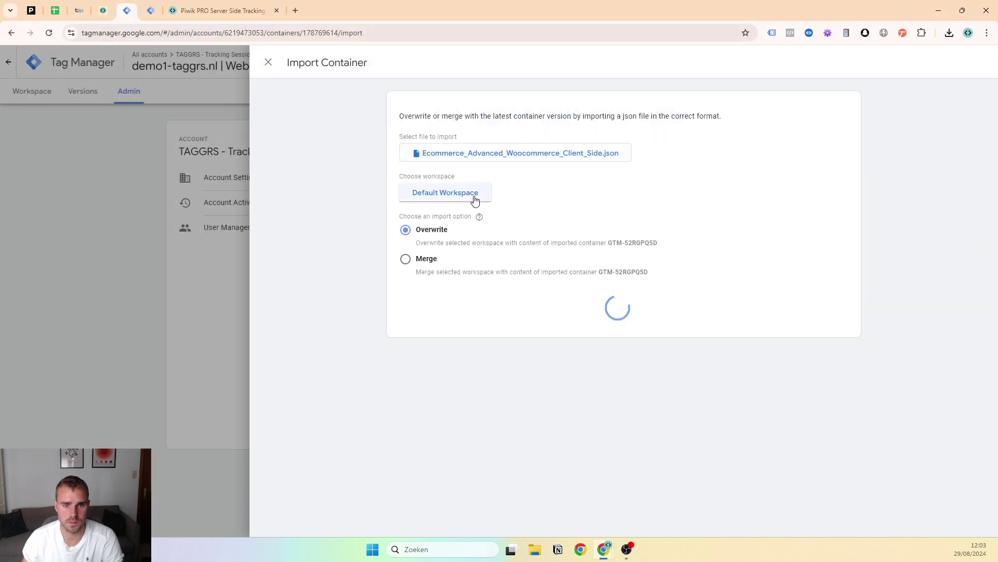
click(469, 202)
click(461, 120)
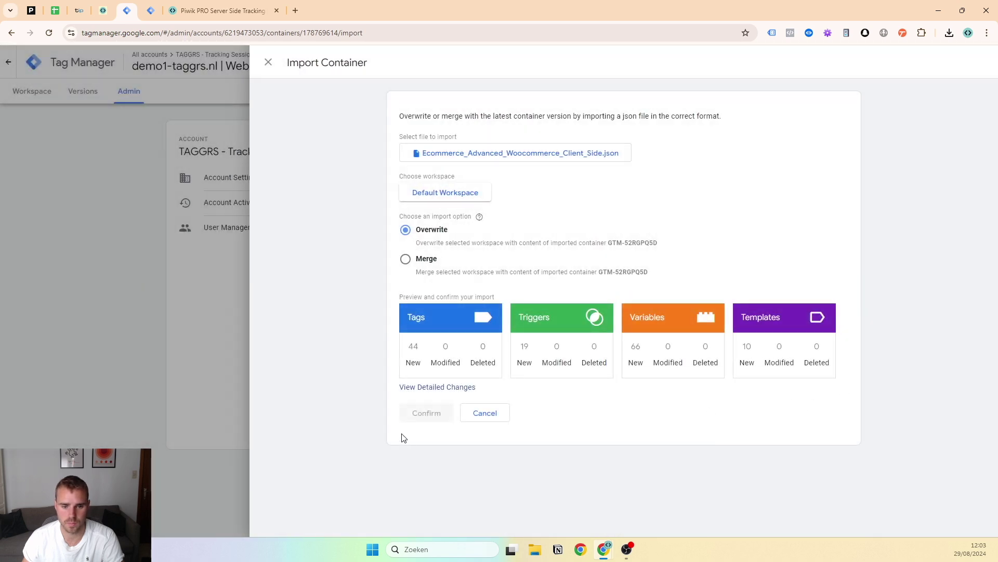
click(422, 418)
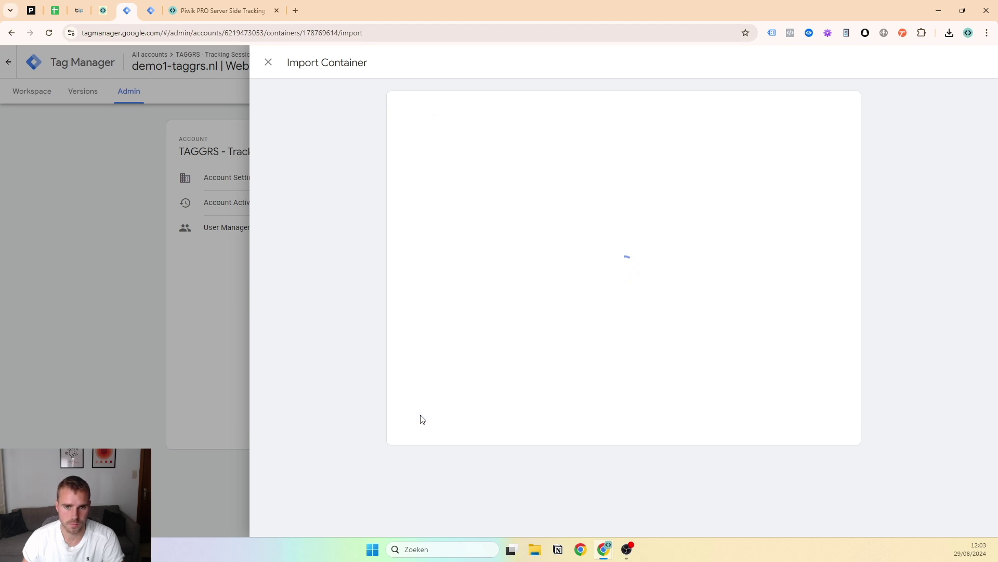
click(151, 10)
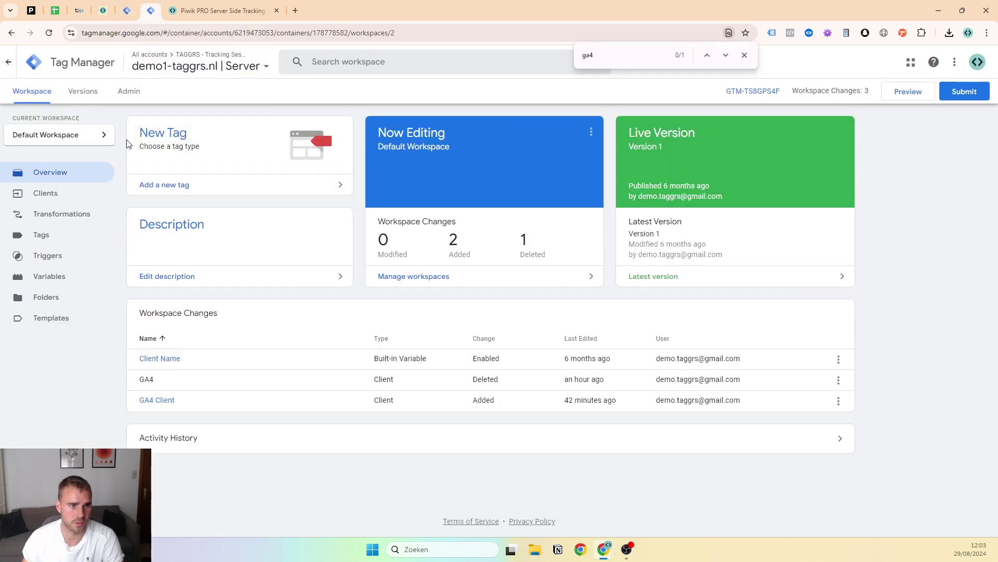
Import Ecommerce_Advanced_Woocommerce_Server_Side.json into the server container's existing Default Workspace, overwriting it
click(129, 92)
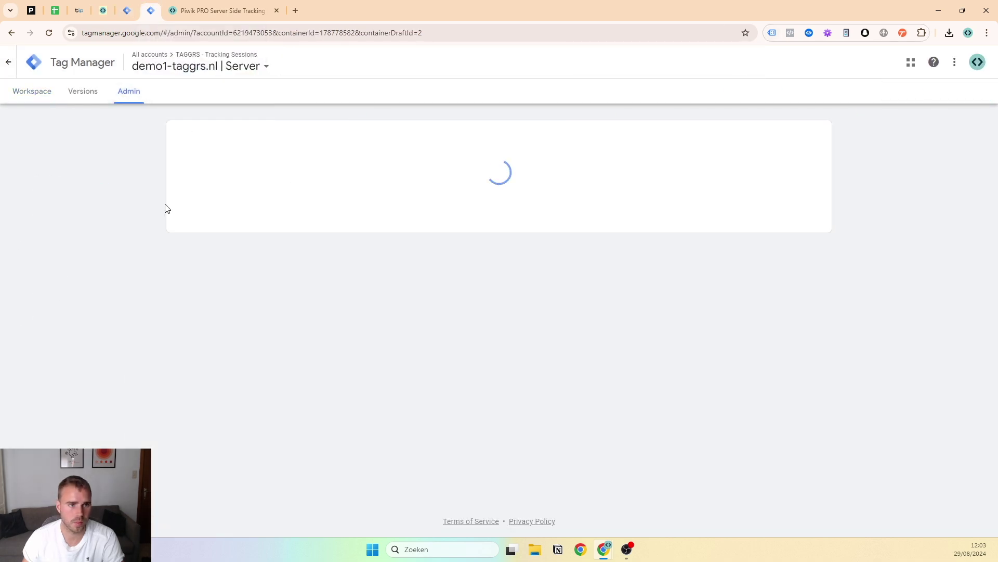
click(579, 275)
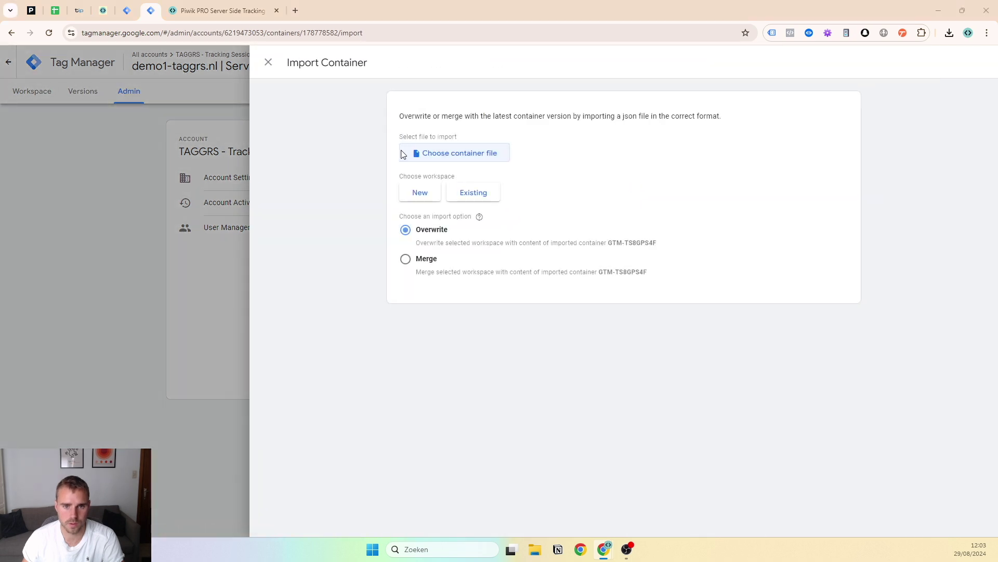
click(413, 154)
double_click(569, 127)
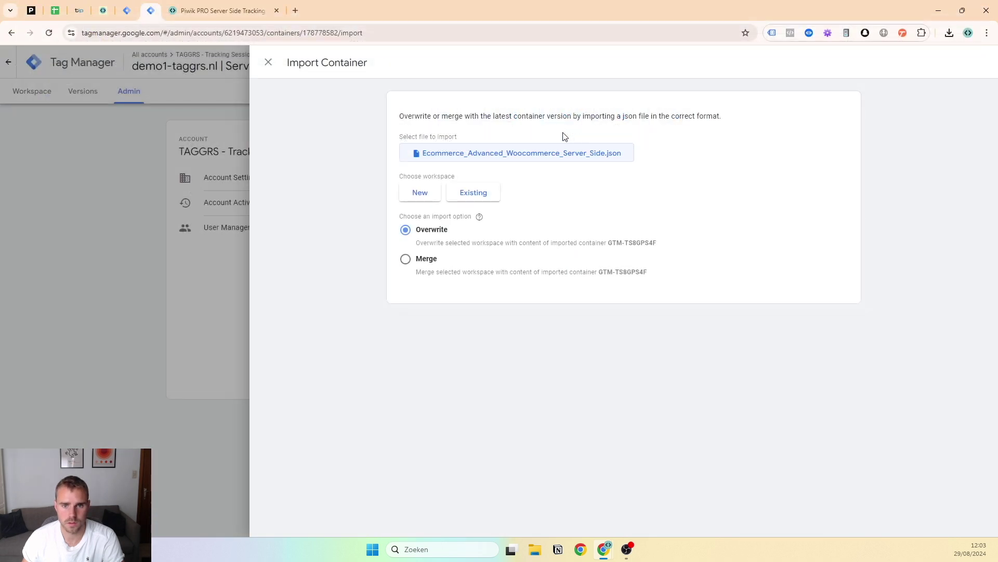
click(463, 194)
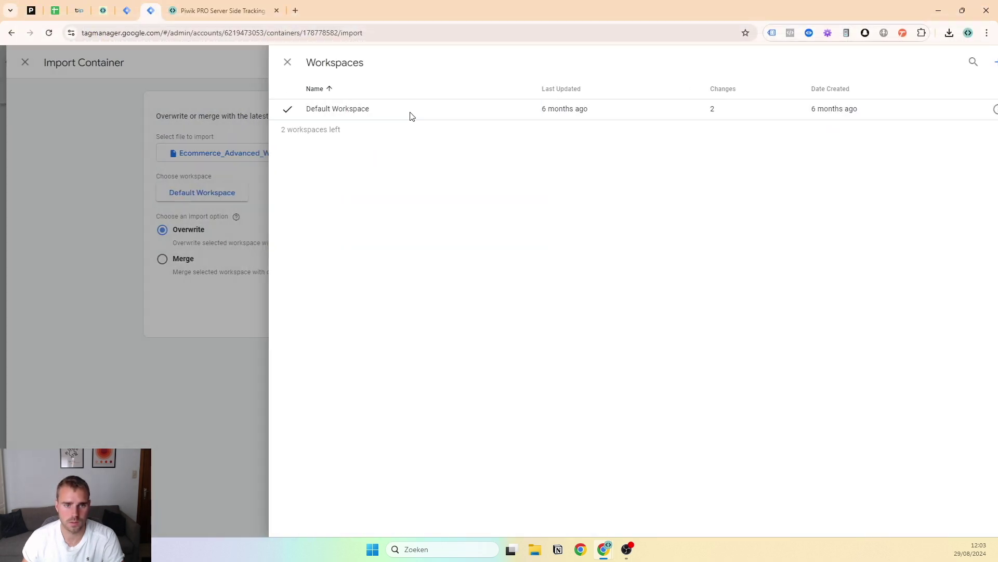
click(411, 112)
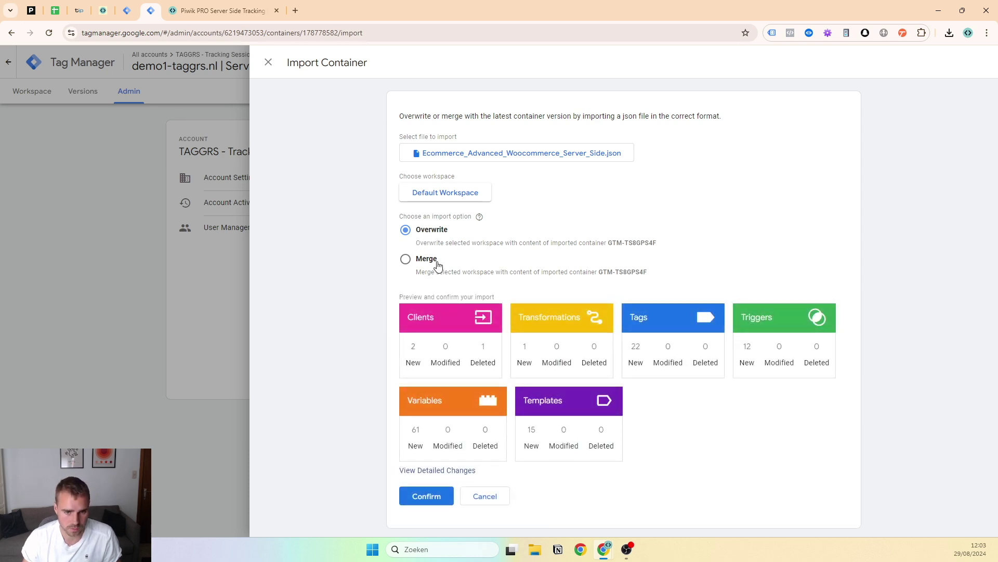
click(446, 498)
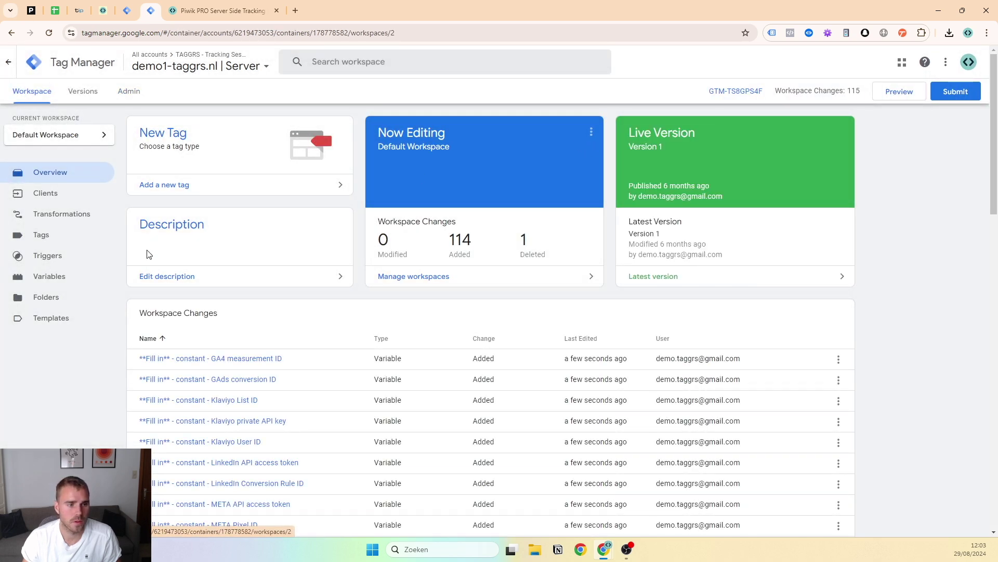
Search the server container's tags for 'piwi' and inspect the Piwik PRO ecommerce triggers and page_view tag
click(125, 6)
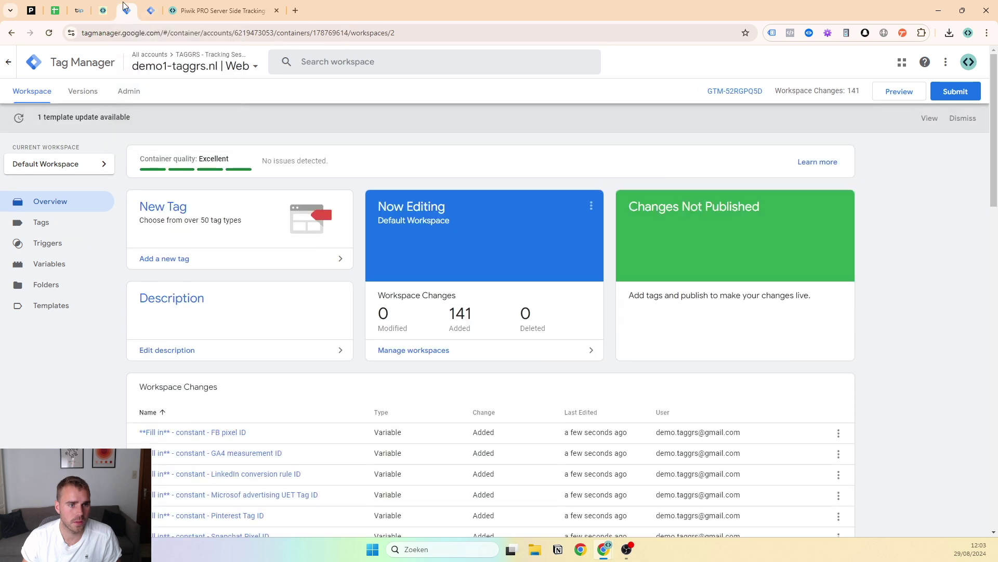
click(143, 11)
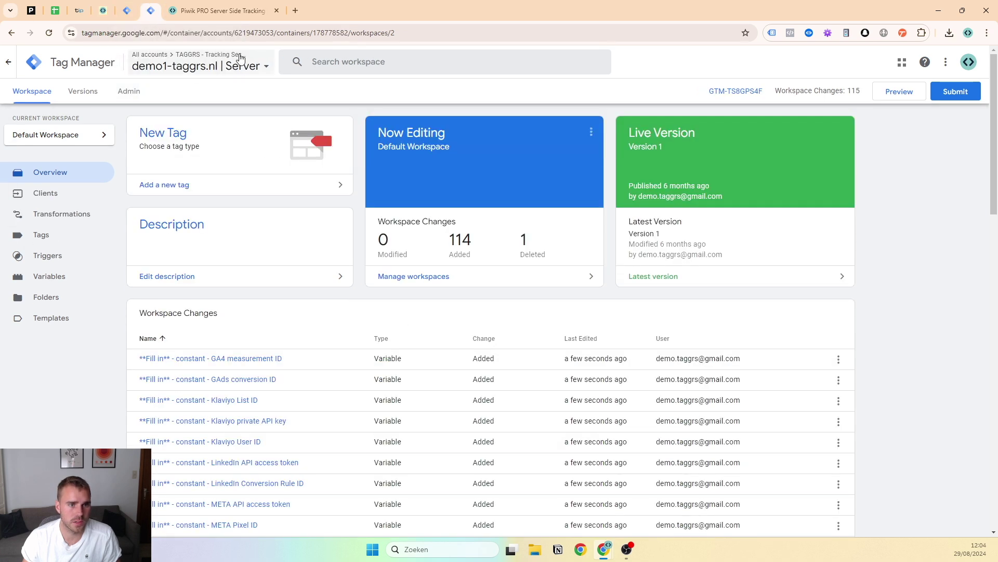
click(65, 232)
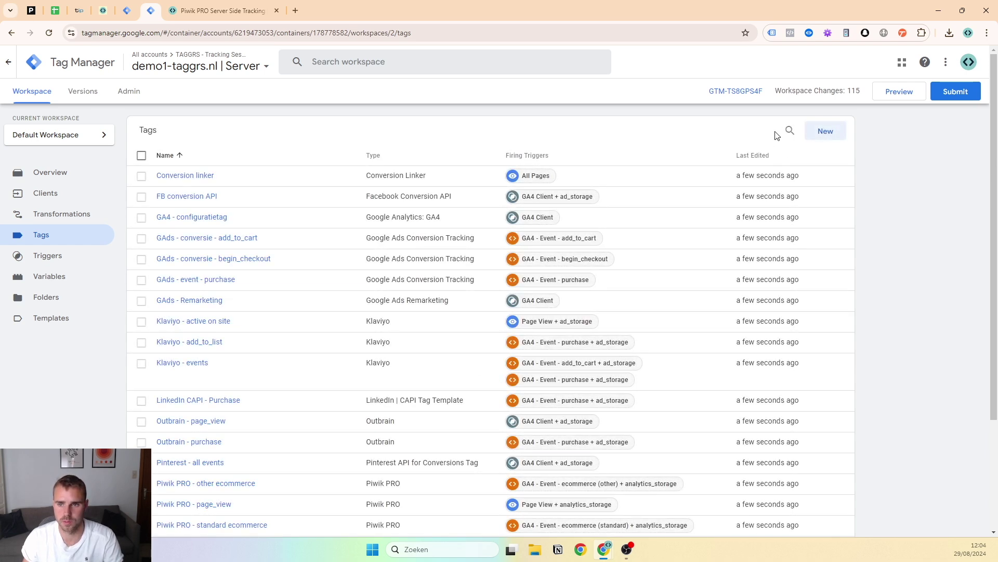
click(790, 131)
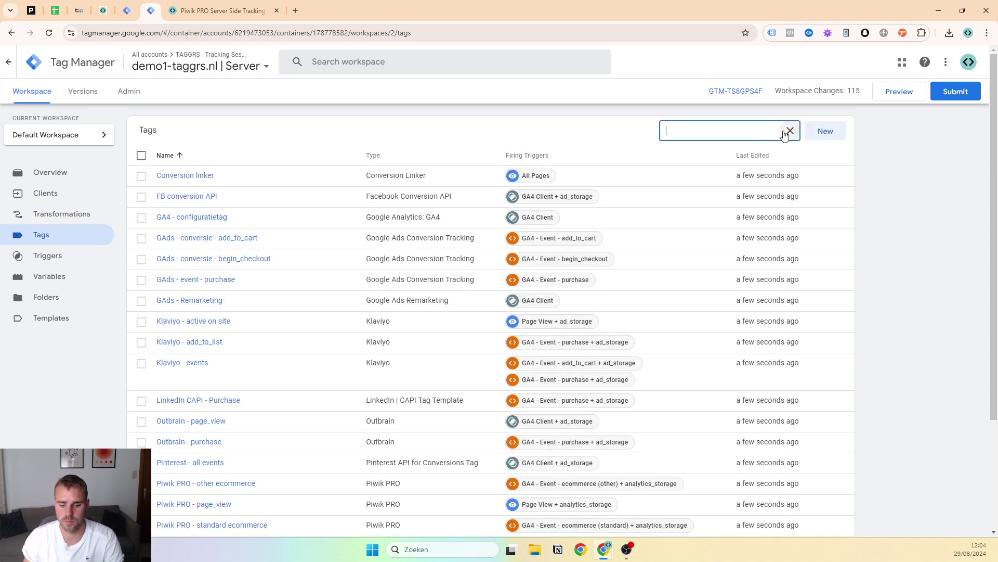
text(piwik)
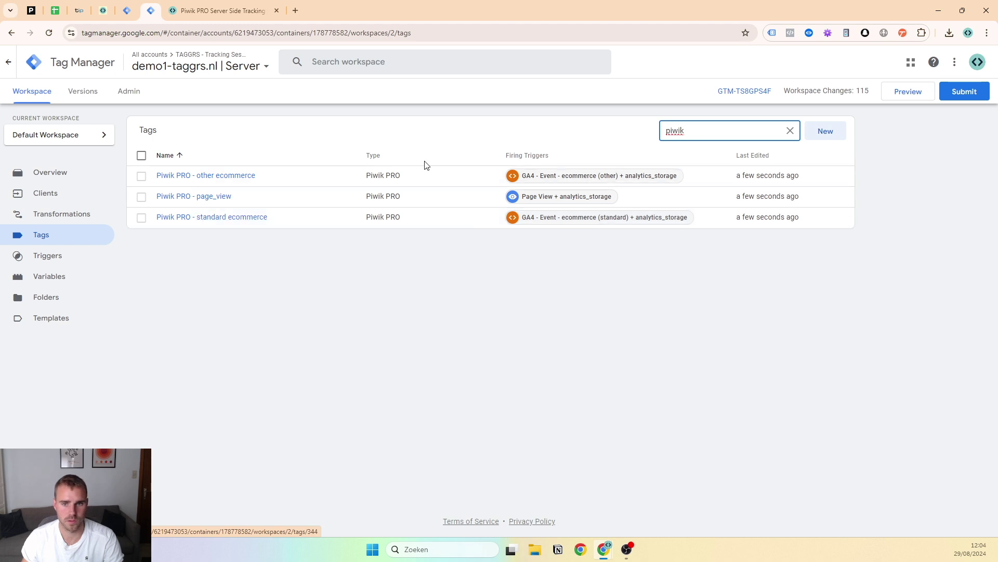
click(609, 177)
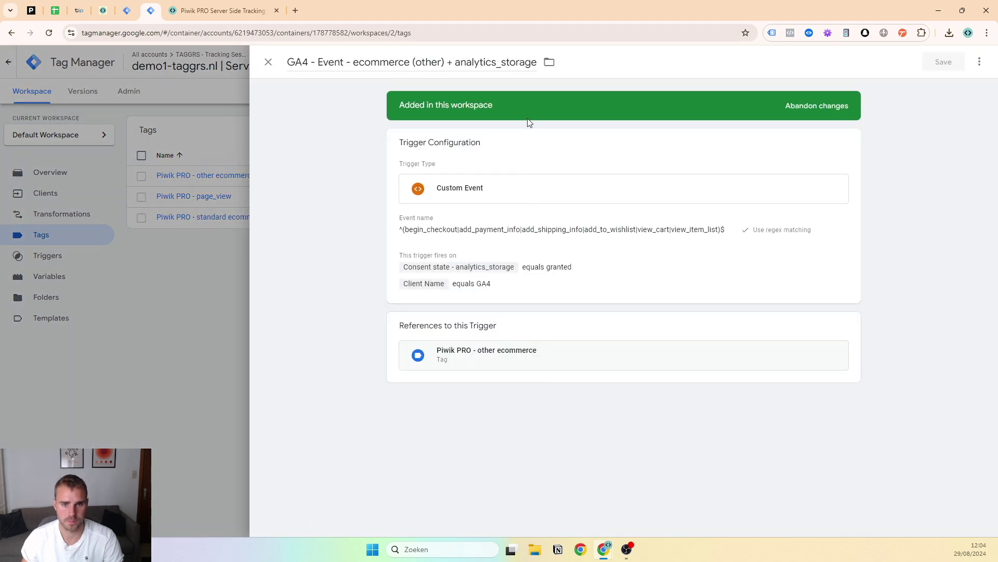
click(227, 282)
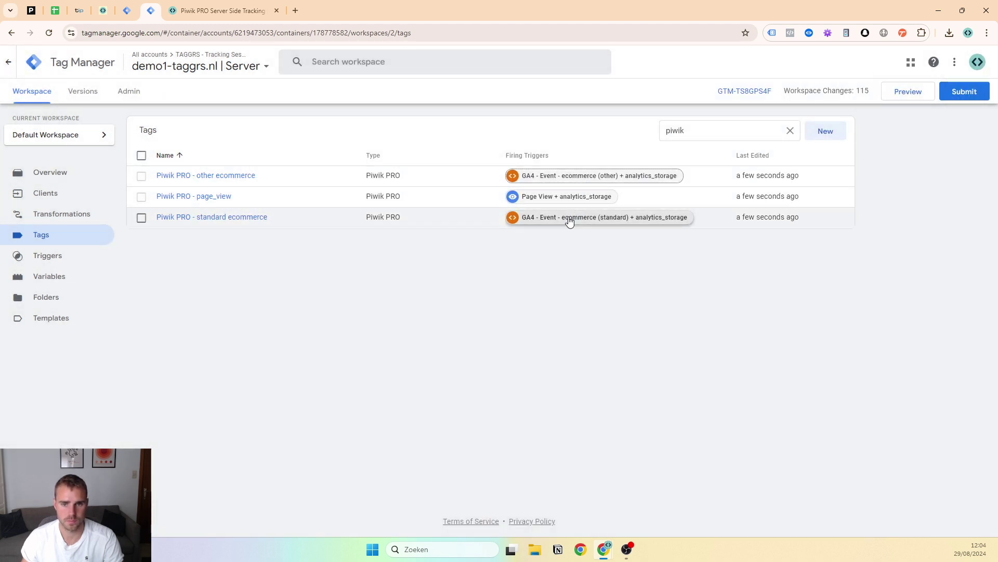
click(571, 217)
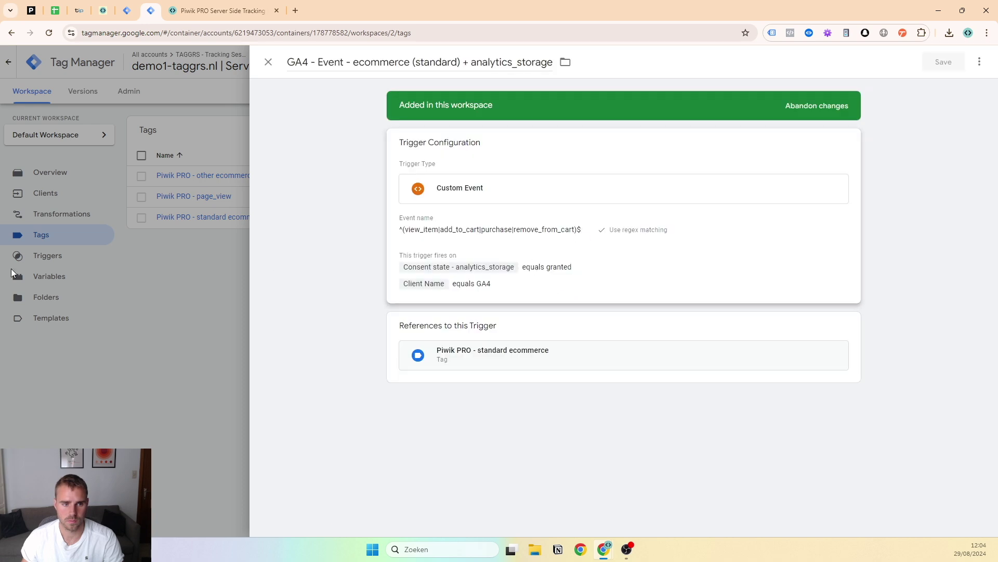
click(138, 260)
click(209, 195)
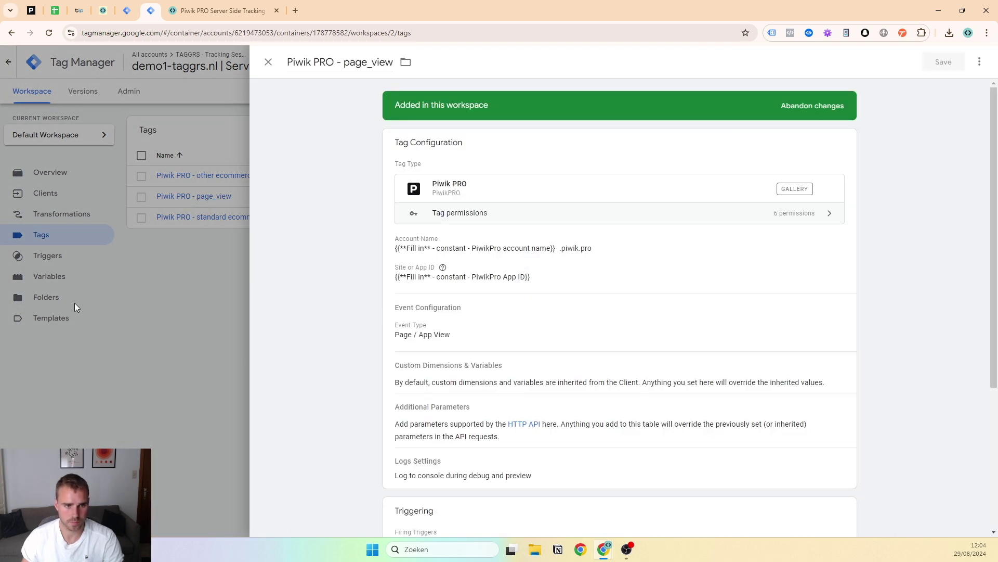
click(73, 302)
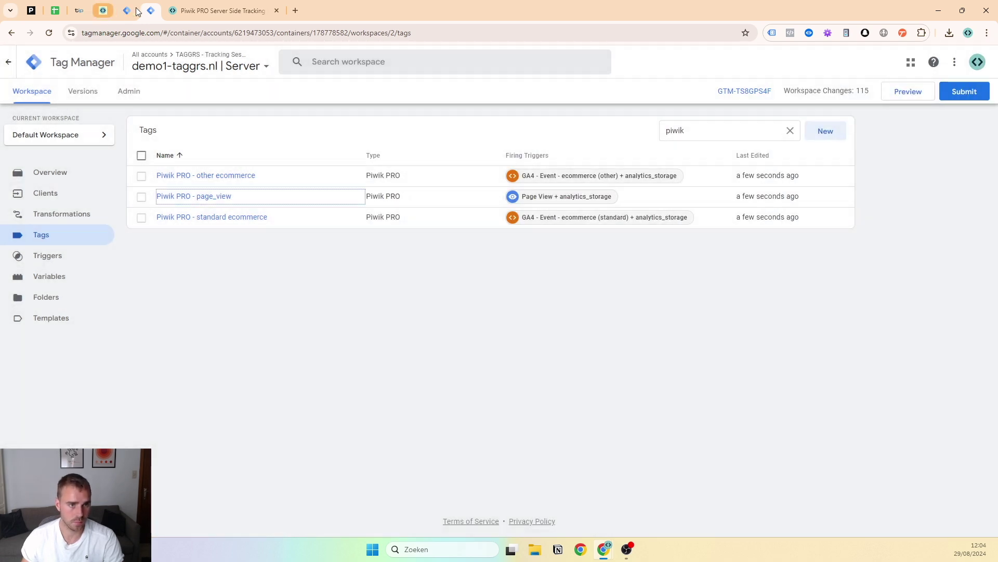
Search the web container's tags for 'conf' and review the GA4 - Configuratietag tag
click(131, 7)
click(70, 221)
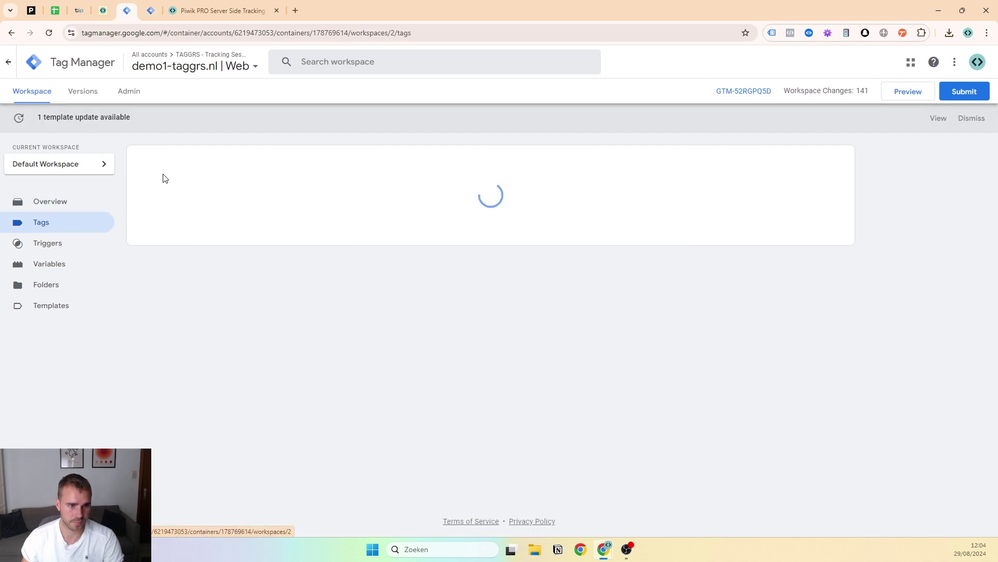
click(790, 160)
text(conf)
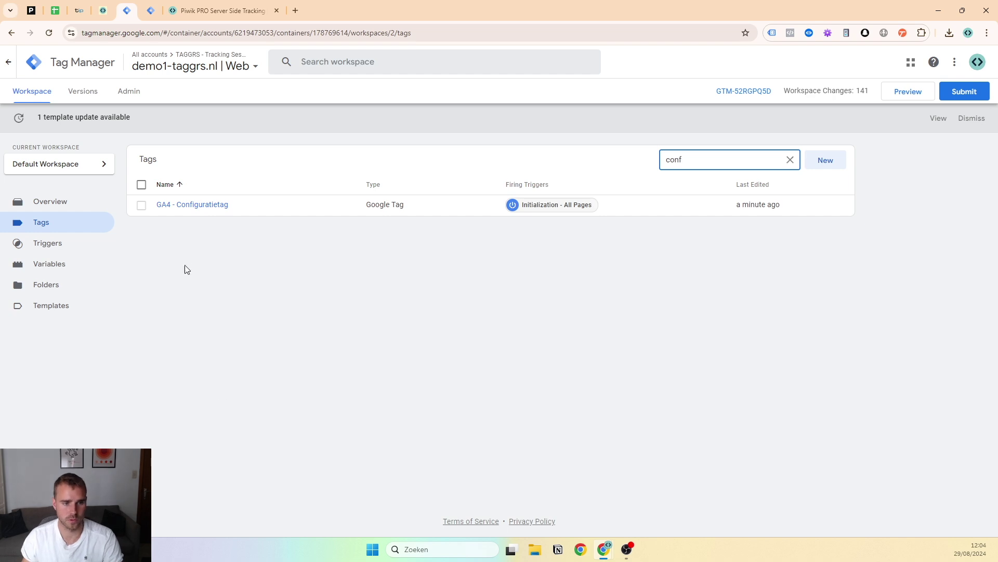
click(201, 205)
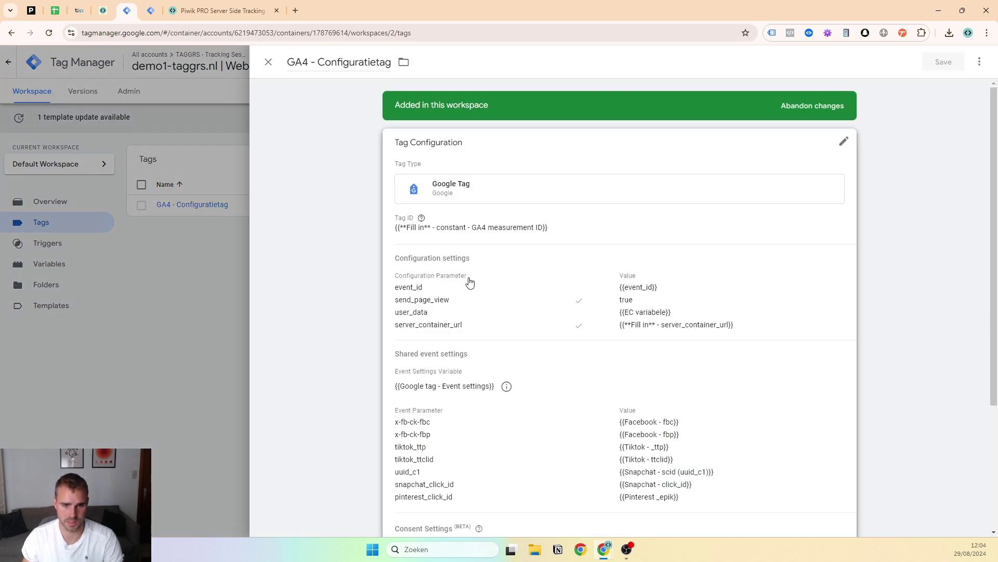
click(156, 6)
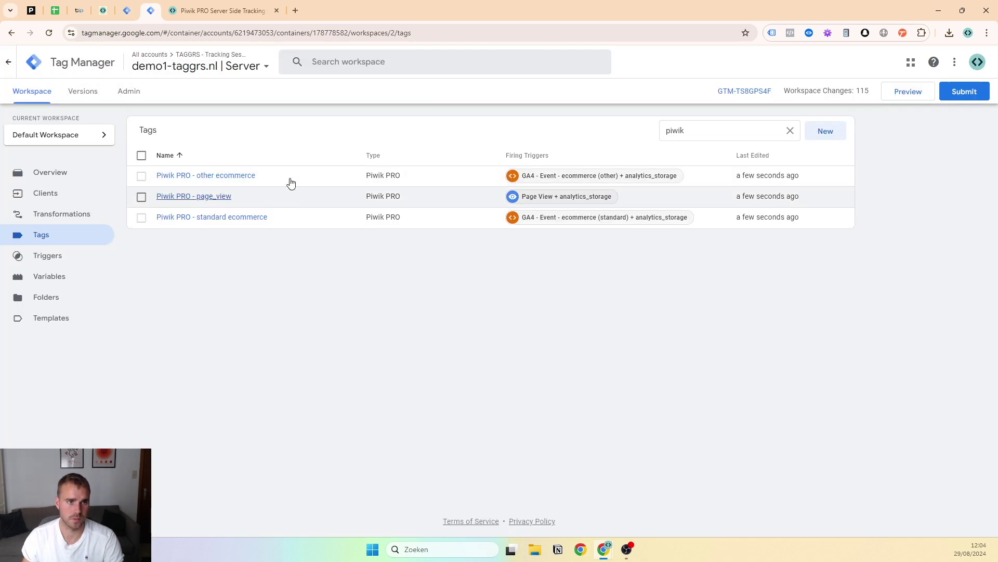
click(127, 11)
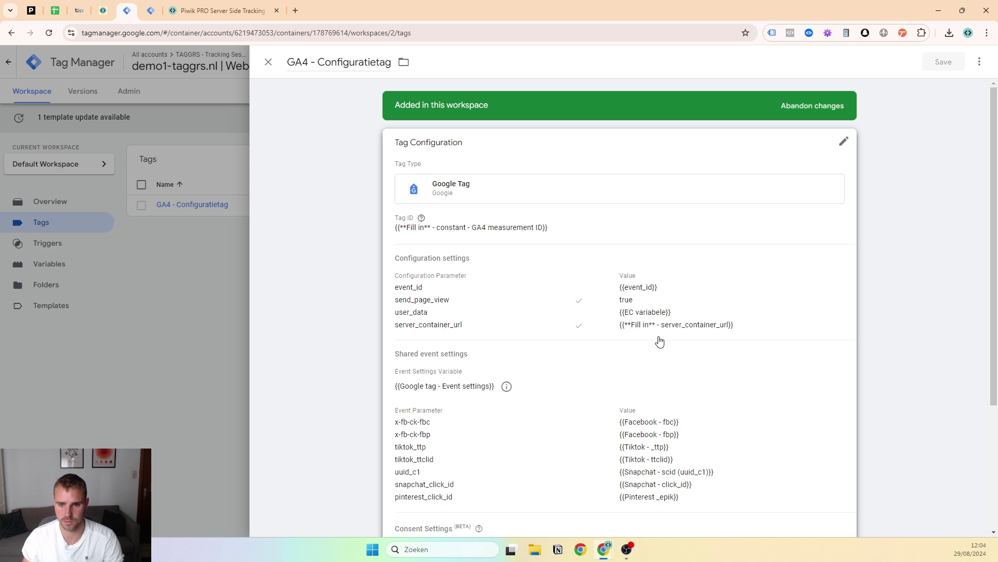
click(220, 236)
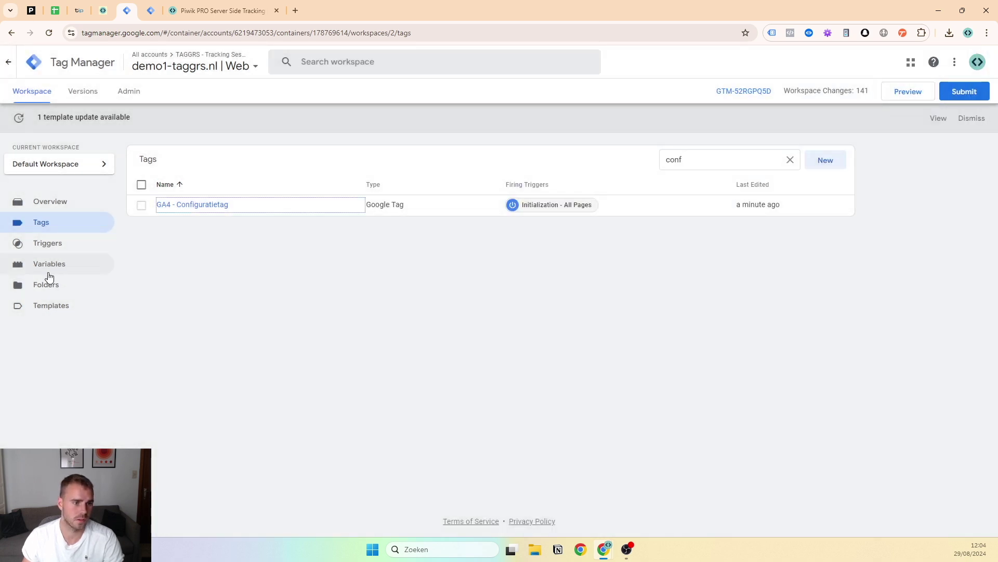
click(49, 264)
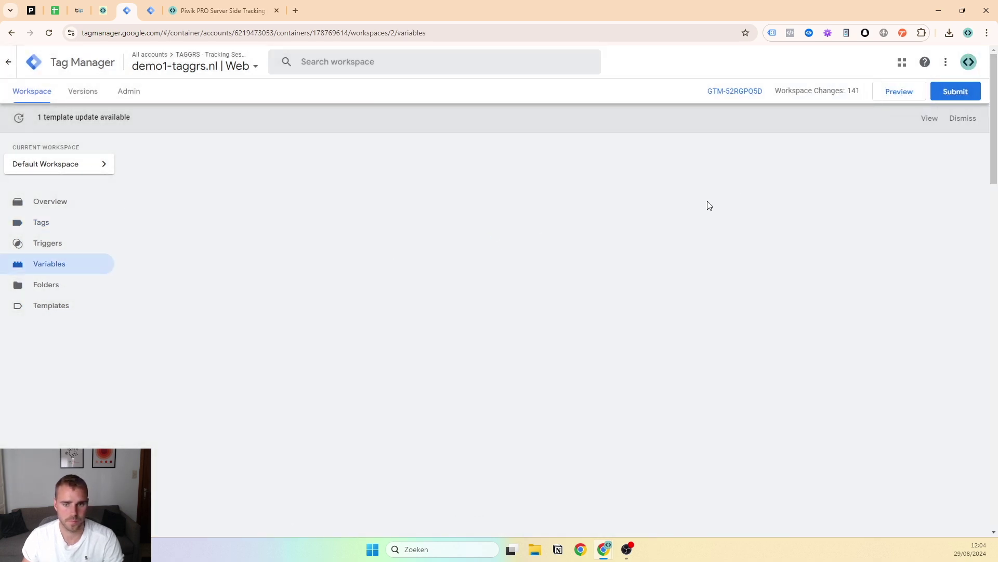
Set the GA4 measurement ID constant to G-12345 and save it
click(791, 365)
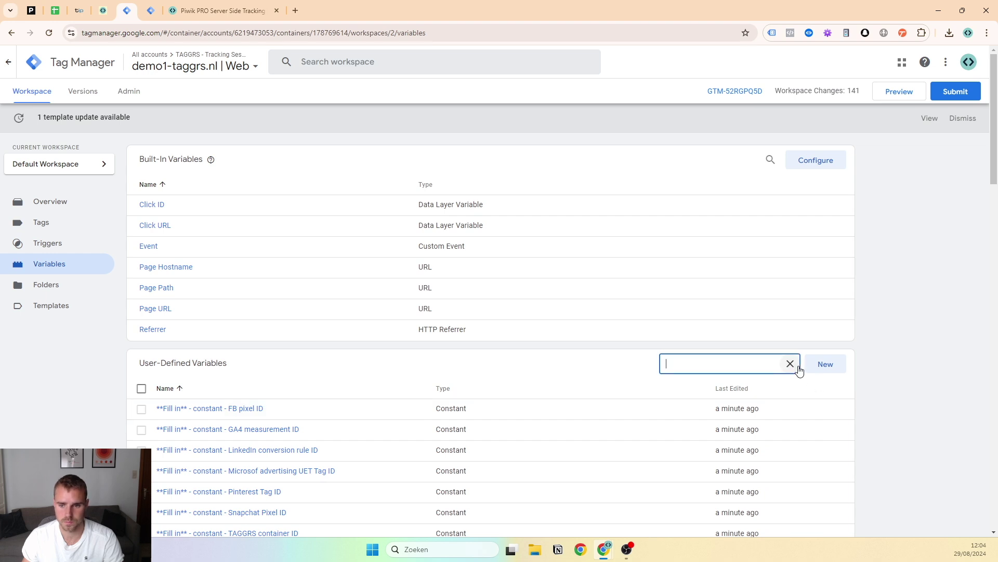
text(ga)
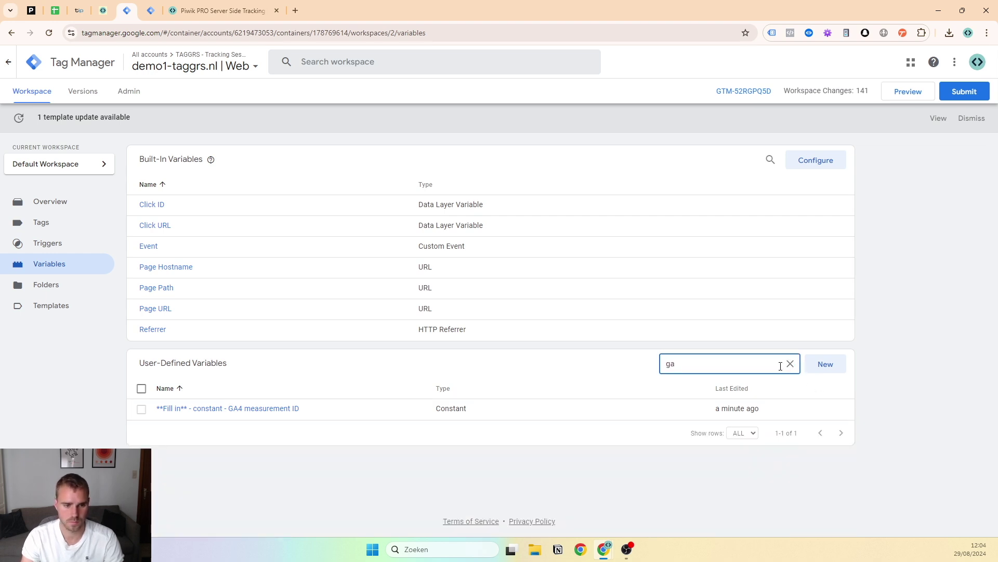
click(296, 407)
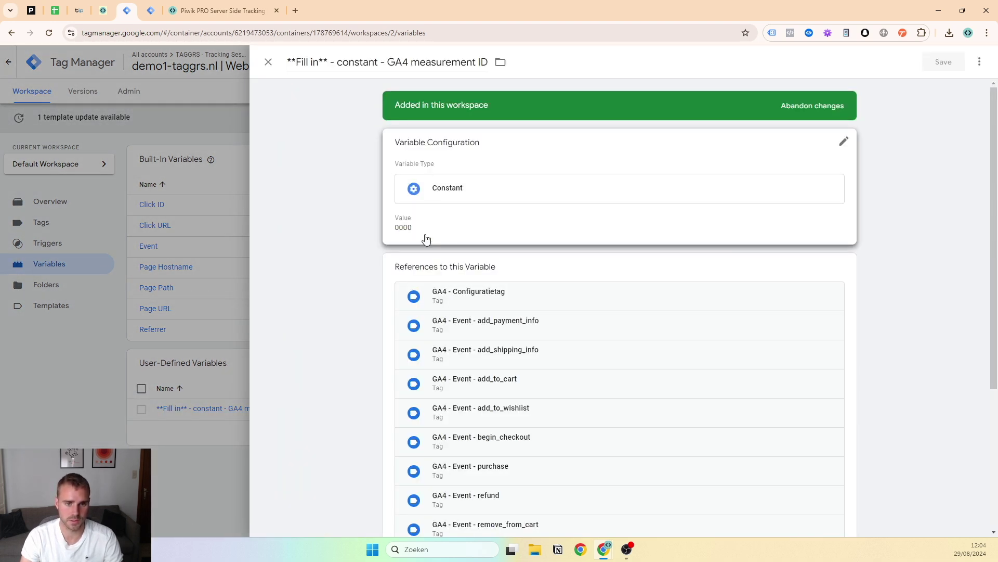
click(425, 237)
text(G-12345)
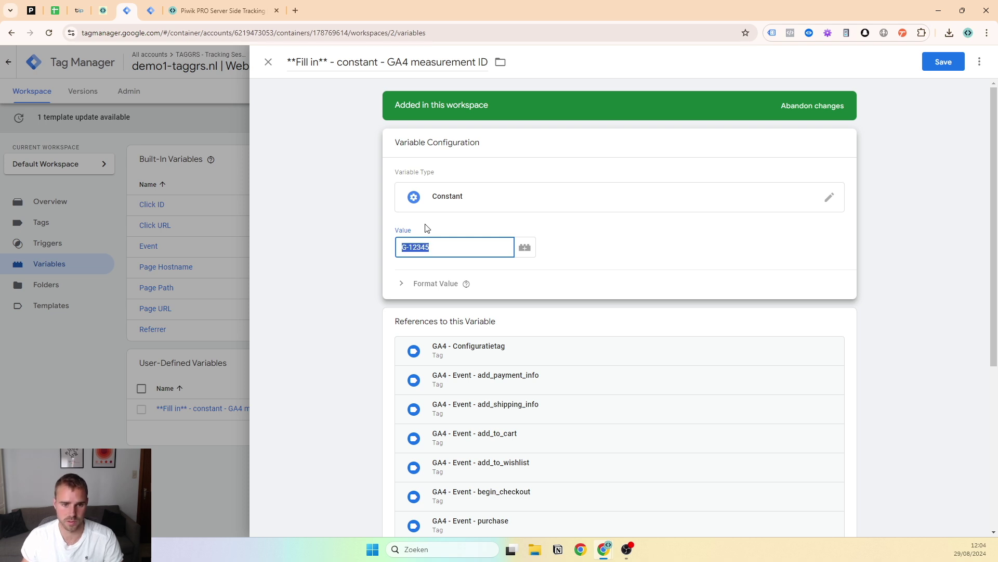
click(961, 65)
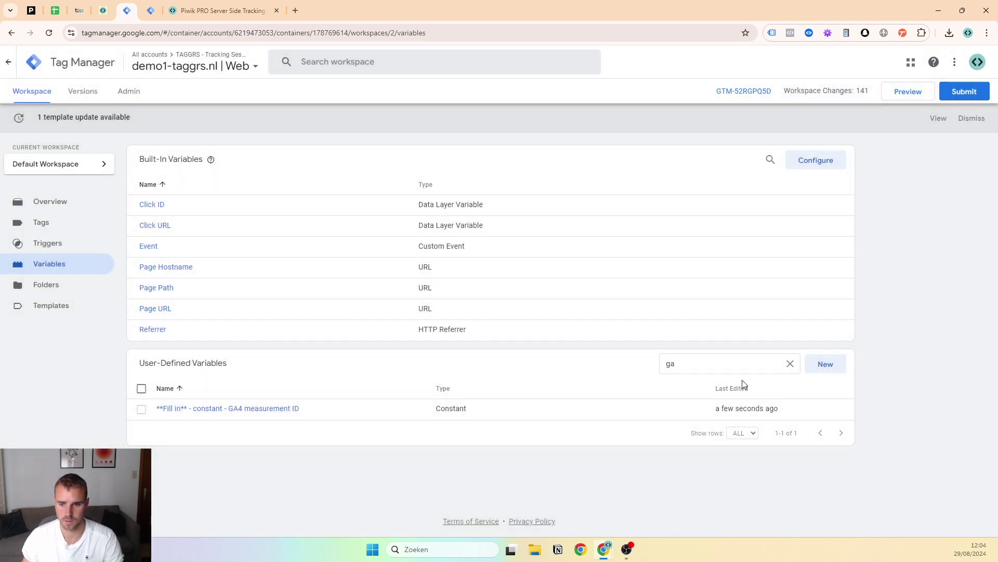
Filter variables for 'server' and start editing the server_container_url constant
double_click(671, 364)
text(server)
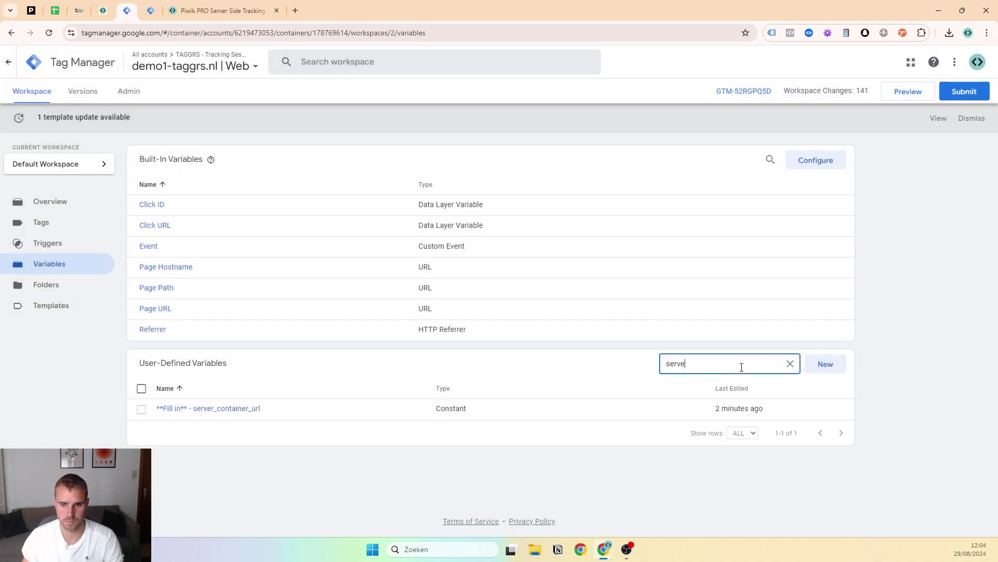
click(188, 414)
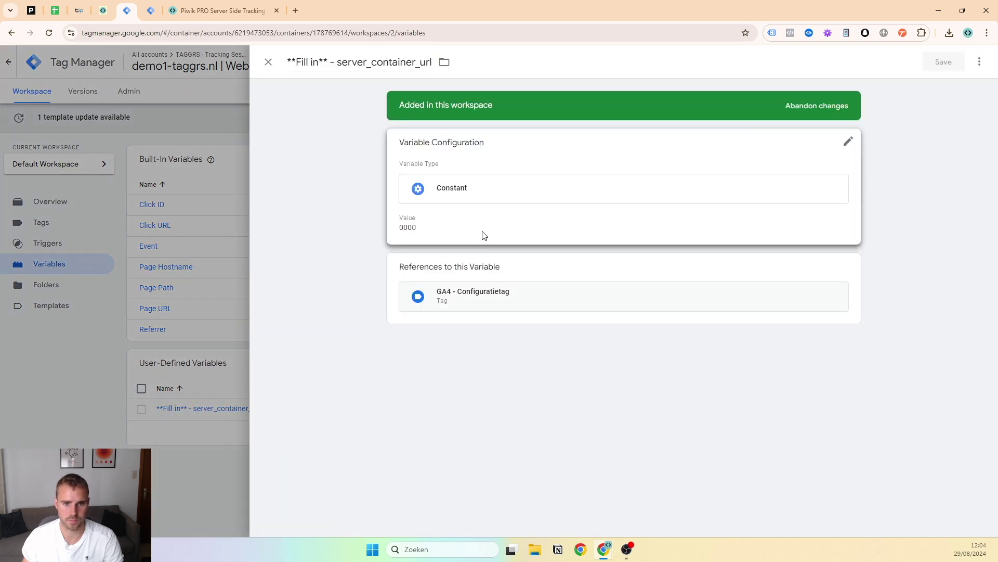
click(464, 243)
text(sst.)
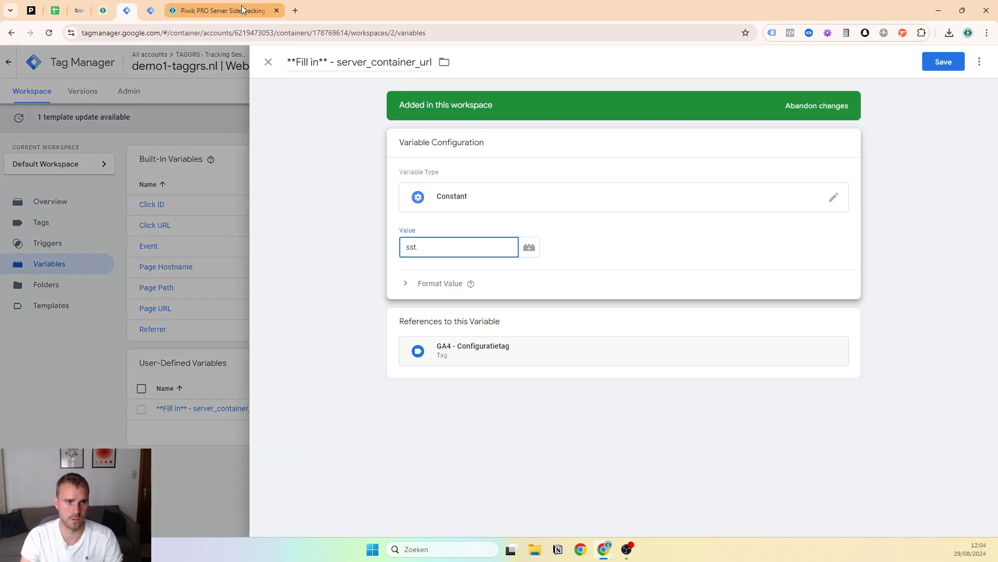
click(207, 5)
click(103, 7)
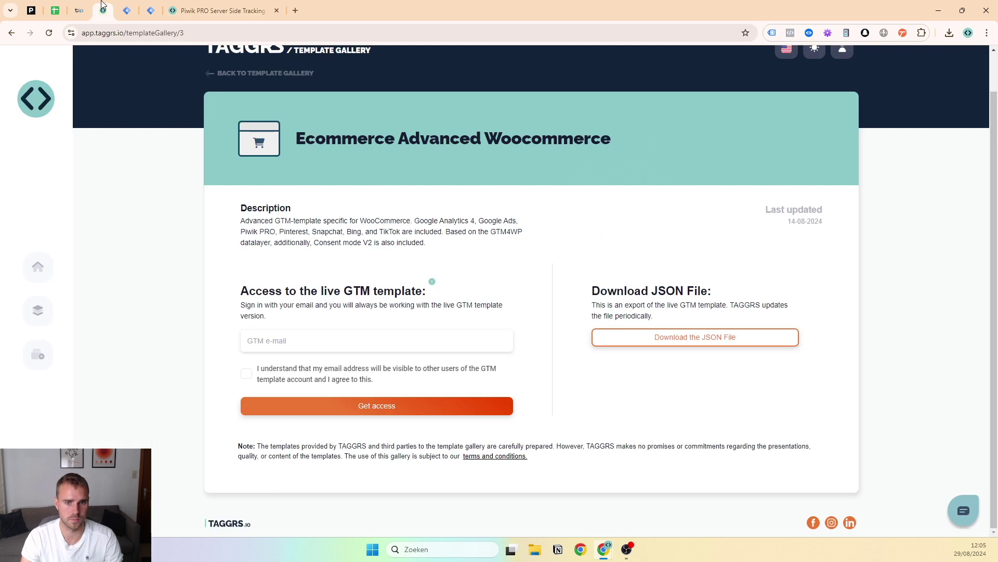
click(40, 310)
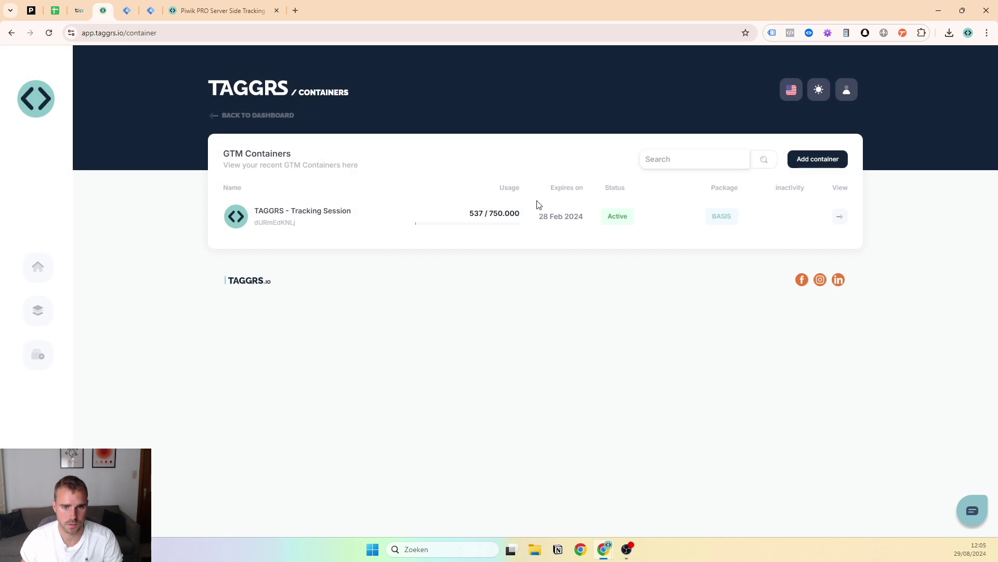
click(838, 217)
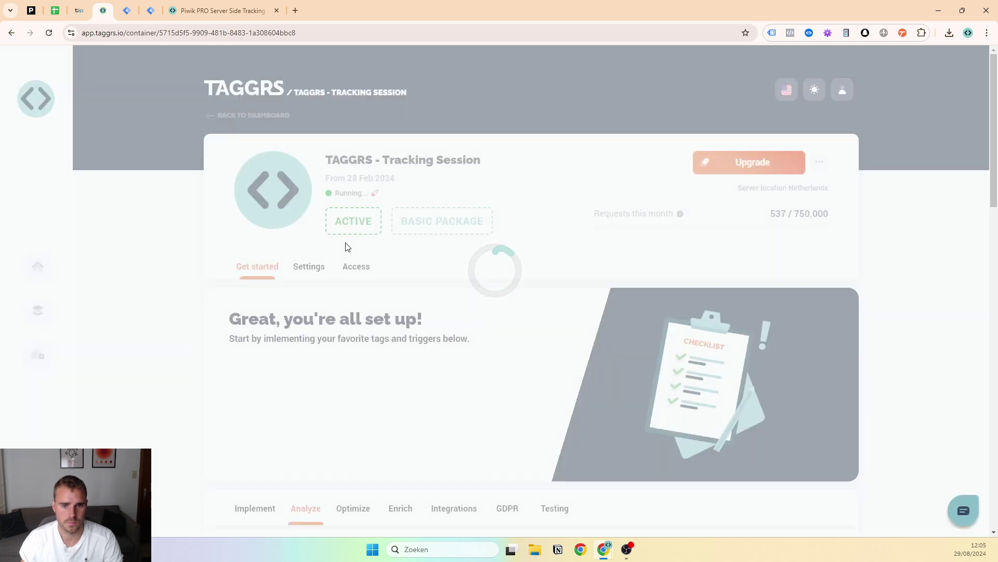
click(313, 267)
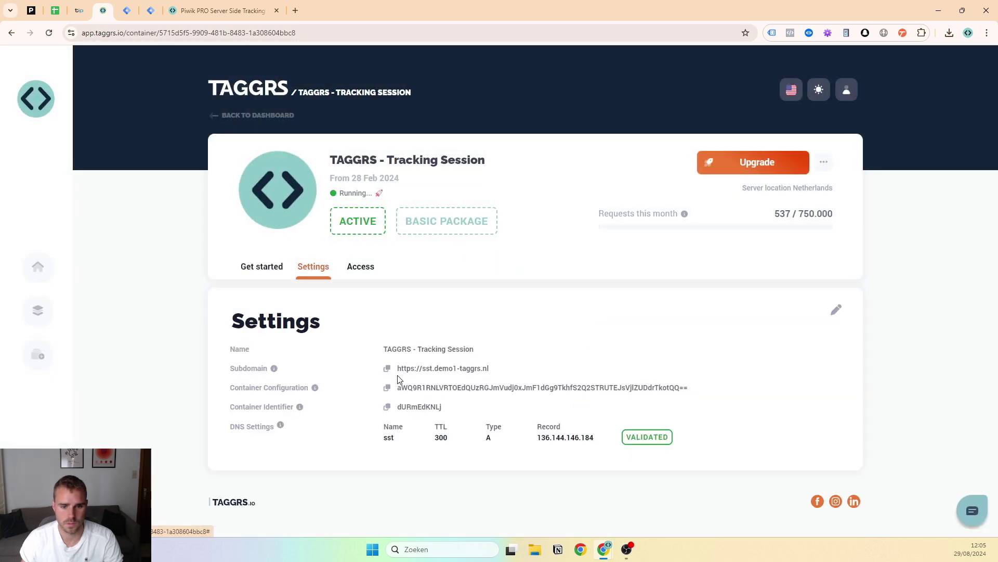
click(126, 11)
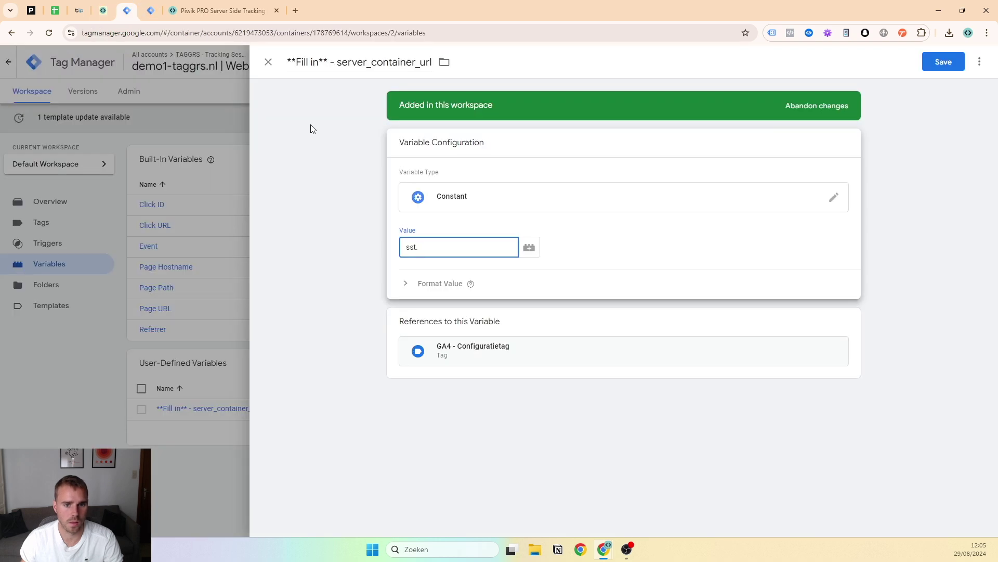
text(https://sst.demo1-taggrs.nl)
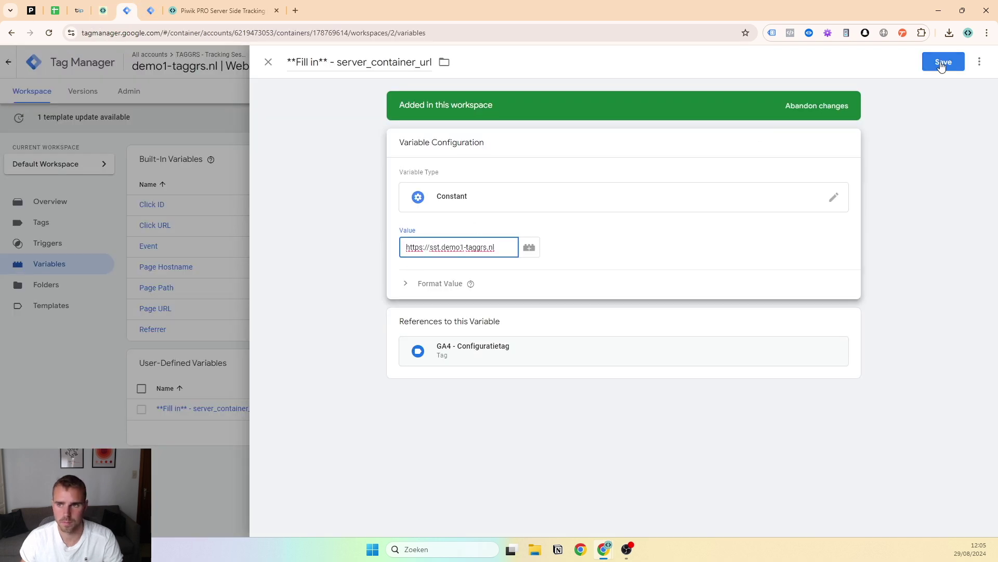
click(940, 66)
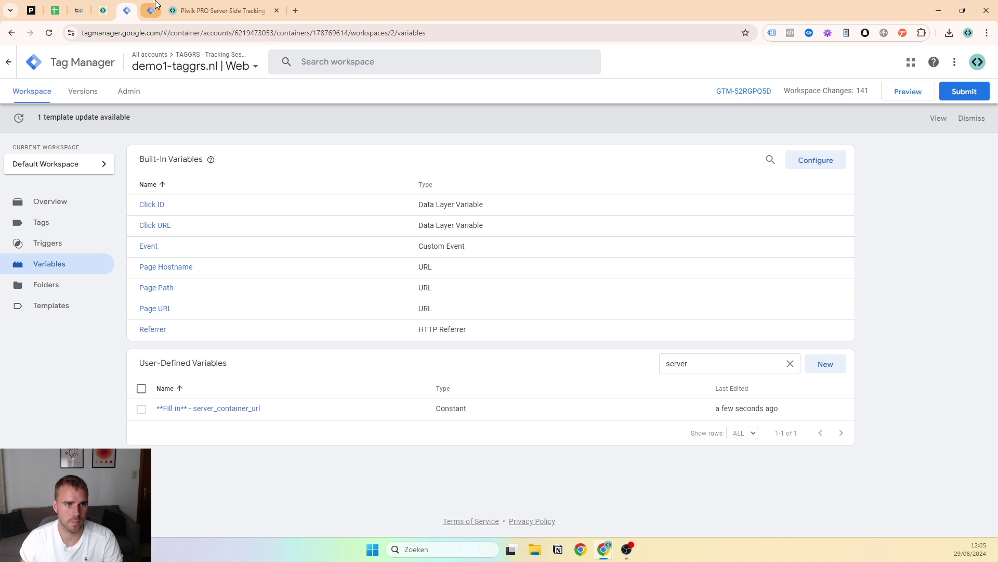
click(156, 4)
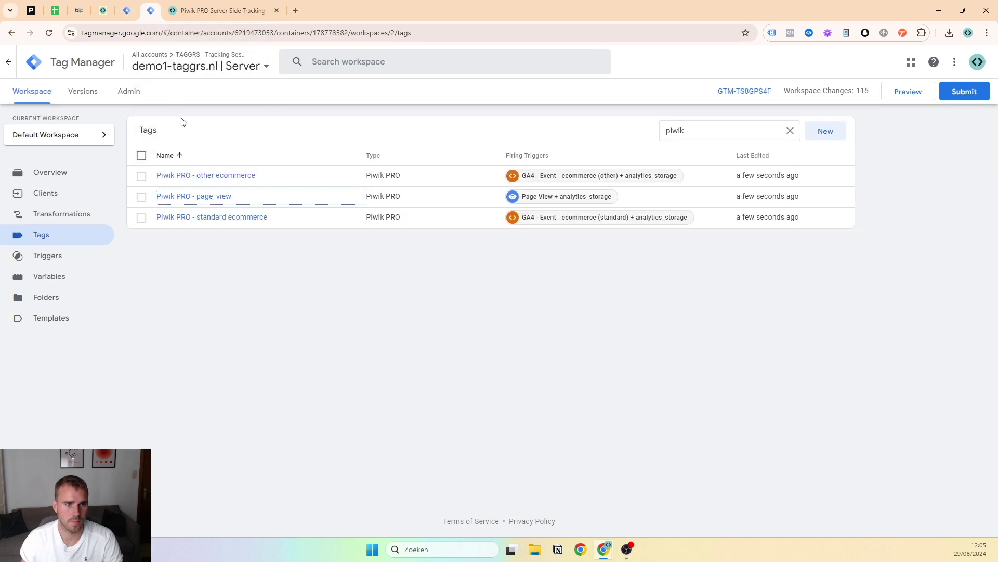
click(134, 68)
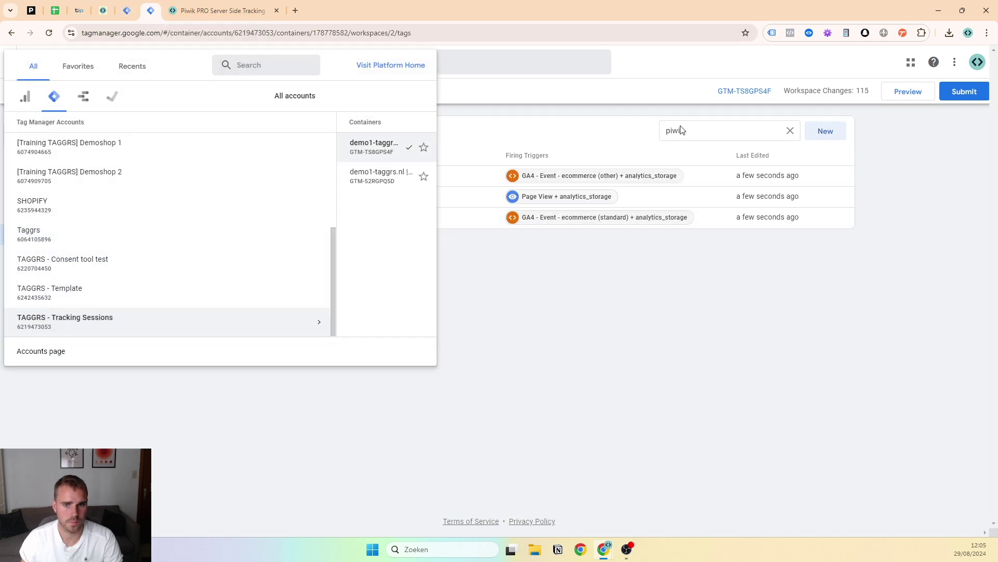
click(683, 131)
click(139, 95)
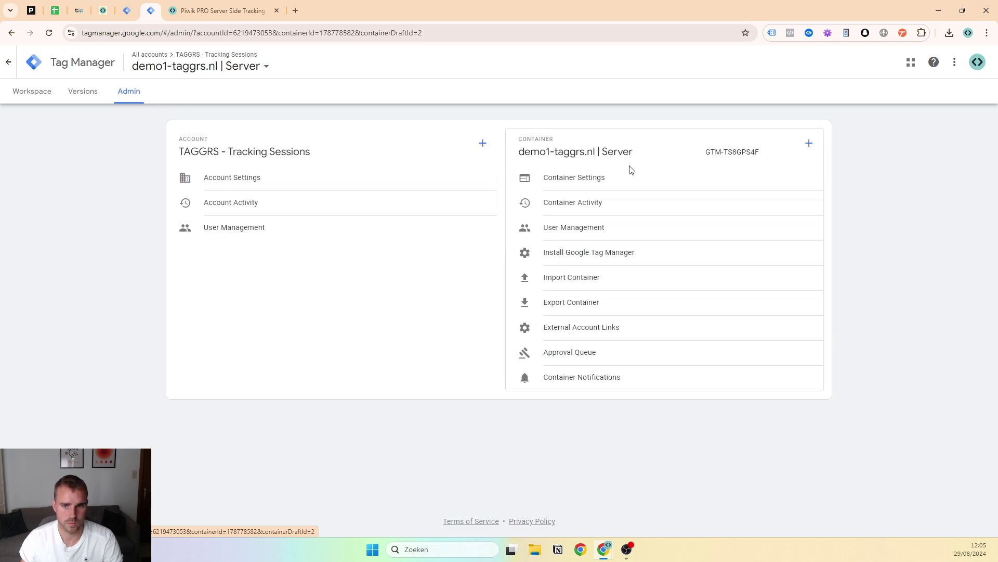
click(584, 180)
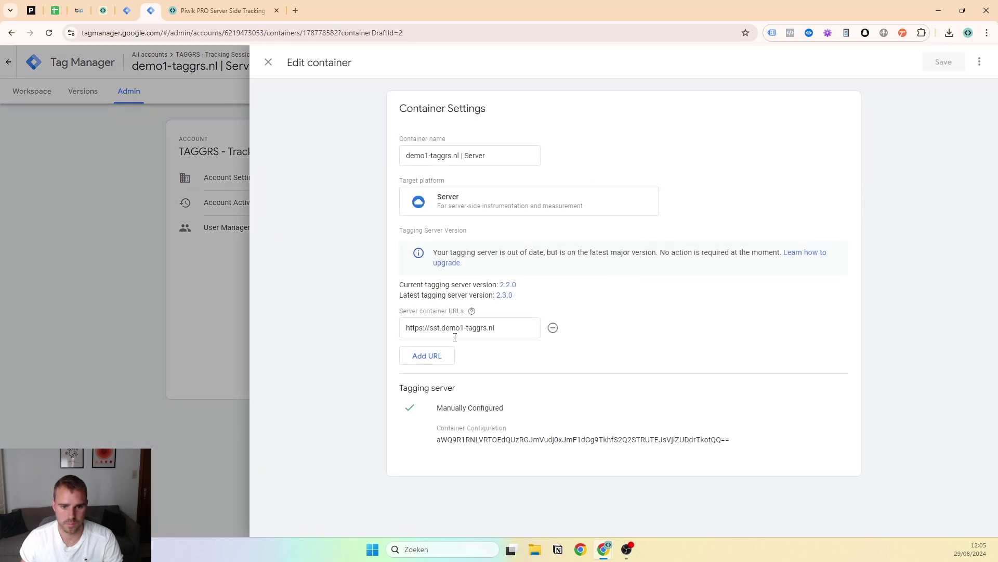
triple_click(455, 331)
click(268, 62)
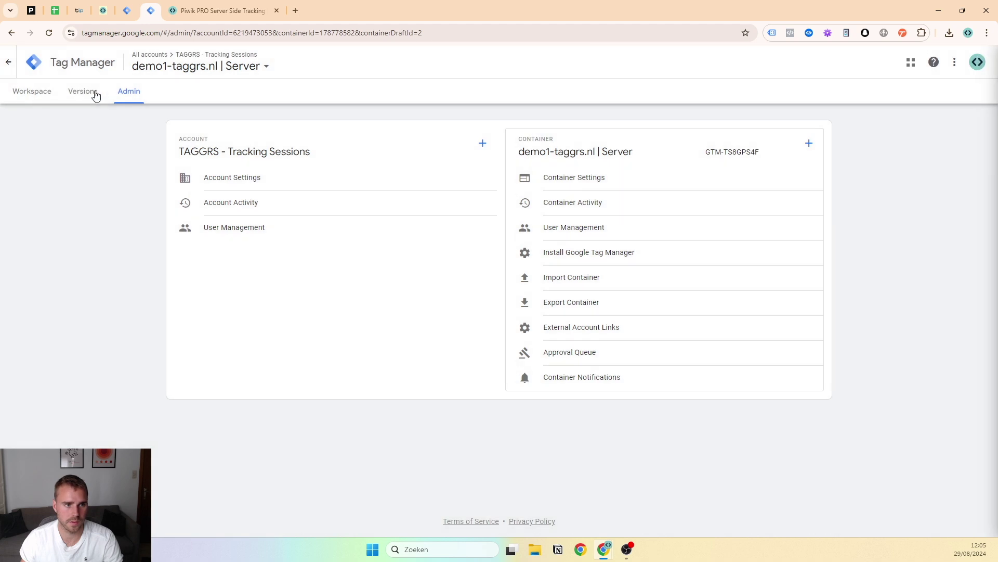
click(32, 91)
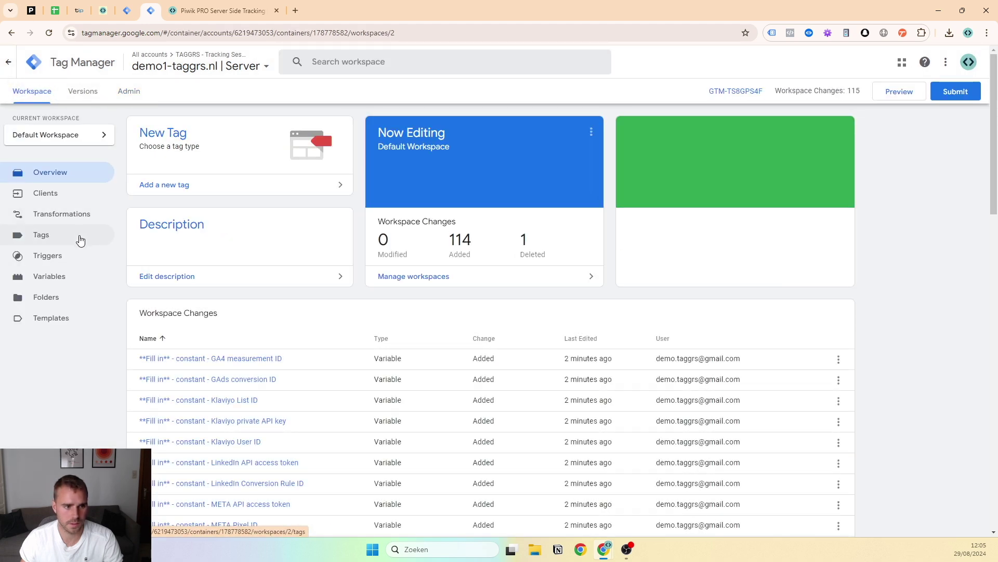
click(57, 276)
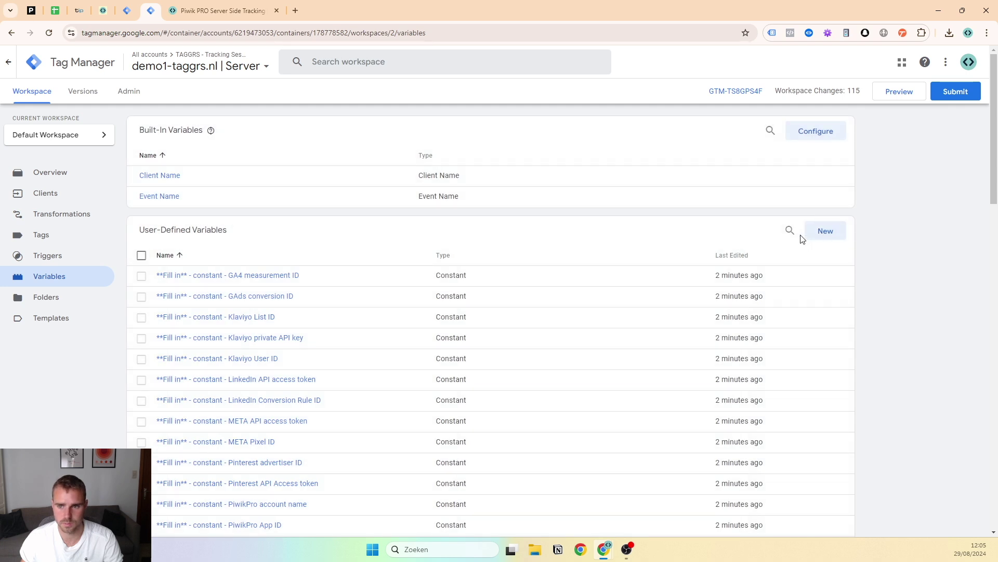
Filter variables for 'piwik' and open the PiwikPro account name constant
click(796, 235)
text(piwk)
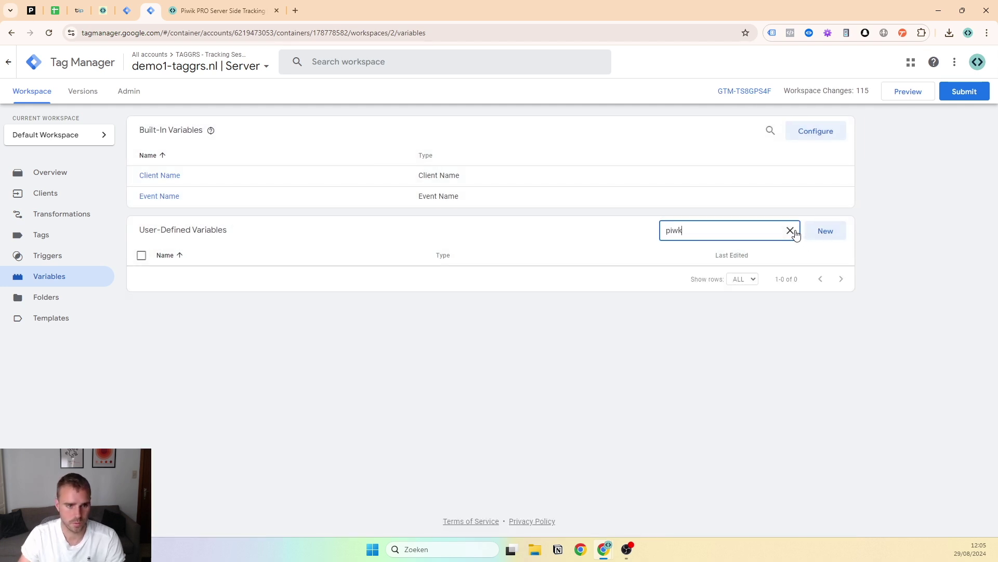
key(BackSpace)
key(BackSpace)
text(wik)
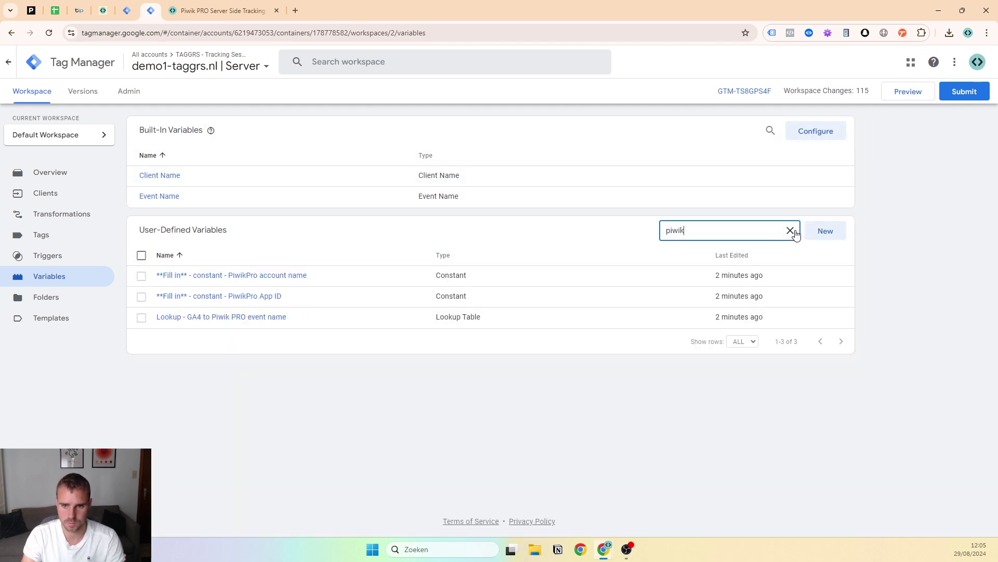
click(252, 275)
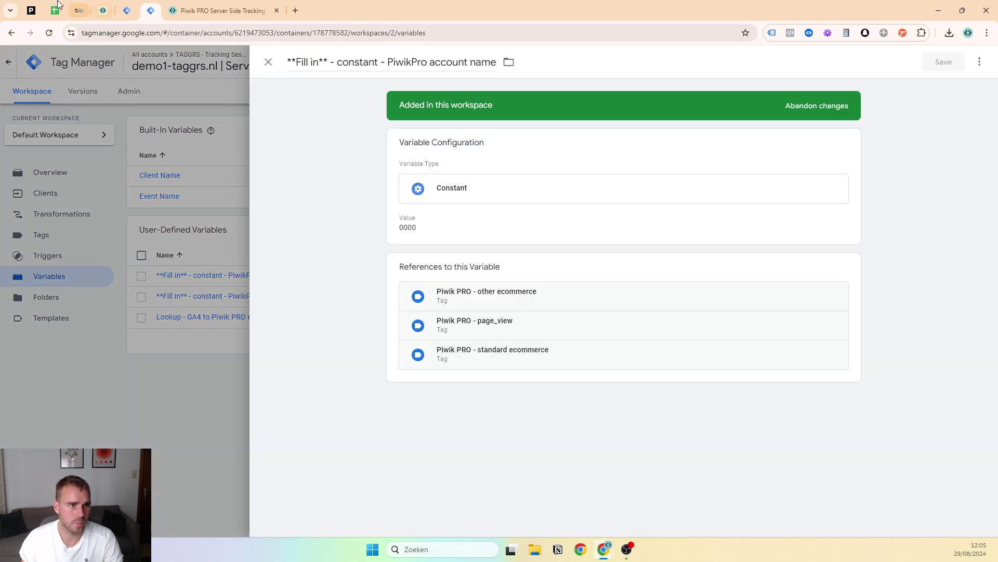
Look up the account name on Piwik PRO's Administration > Account > Subscription page
click(38, 5)
click(530, 283)
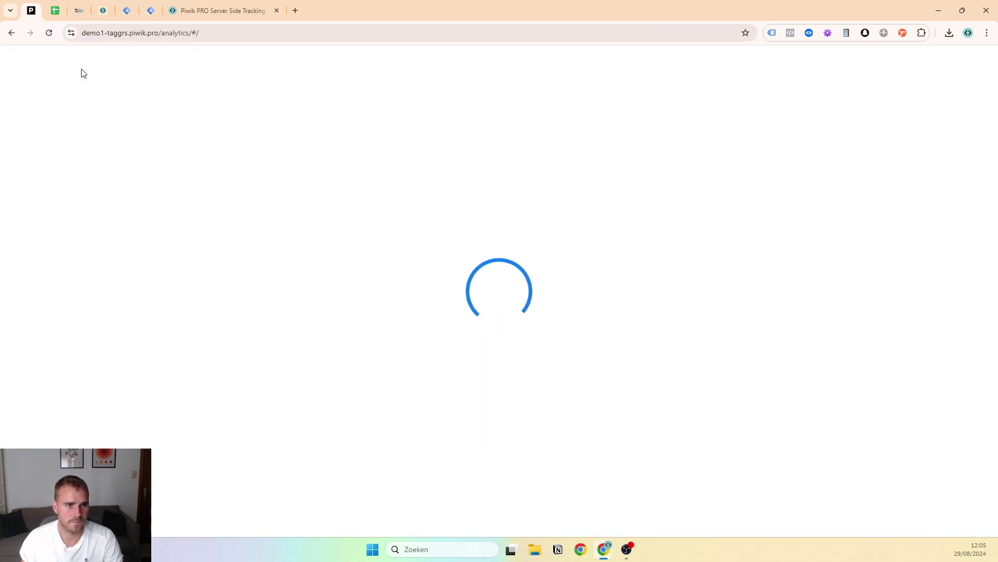
click(32, 57)
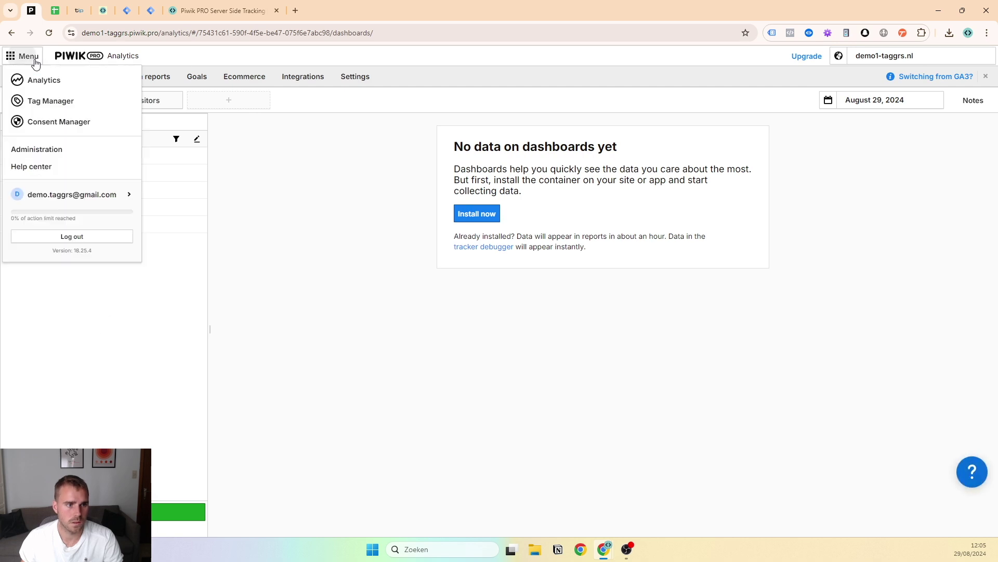
click(34, 152)
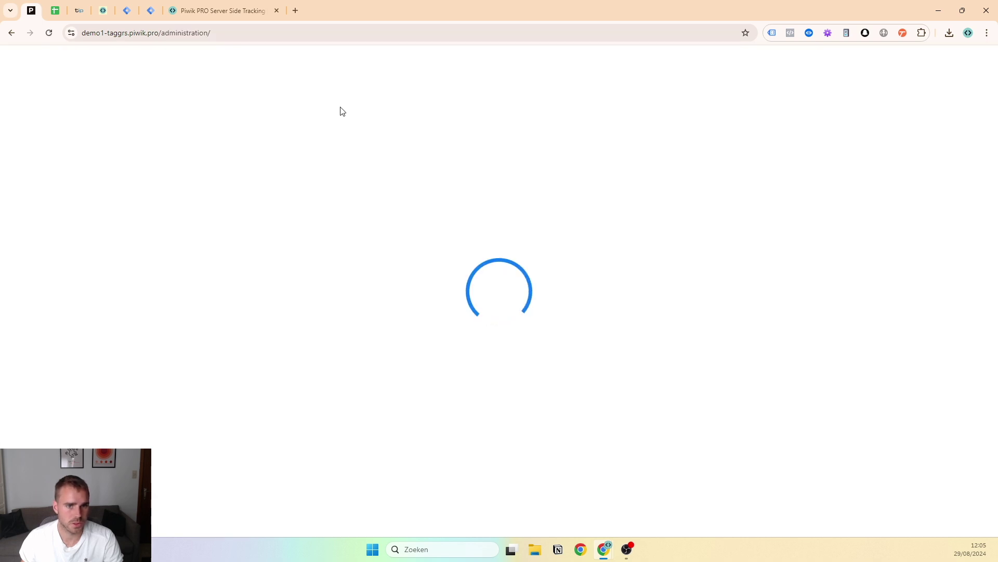
click(260, 83)
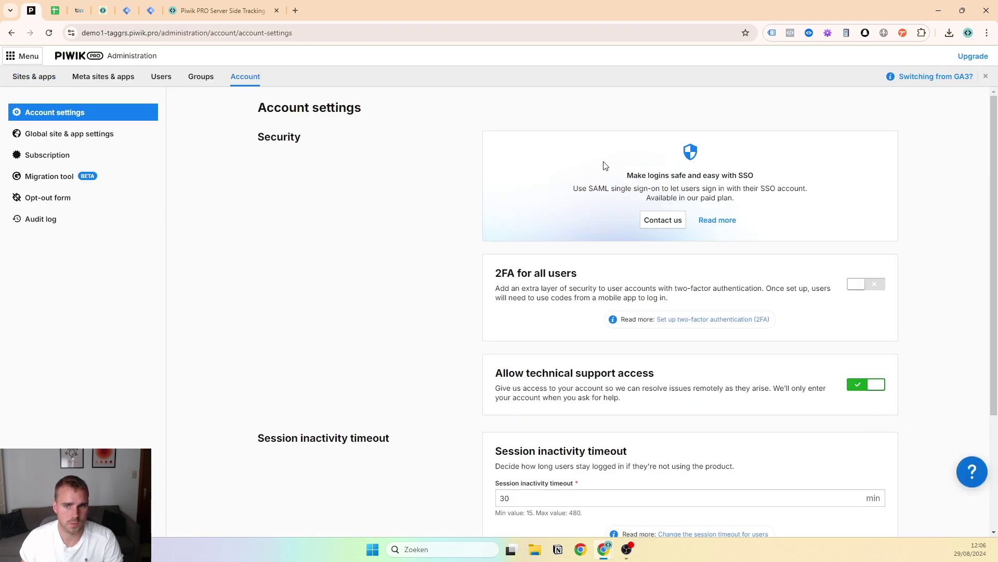
click(48, 155)
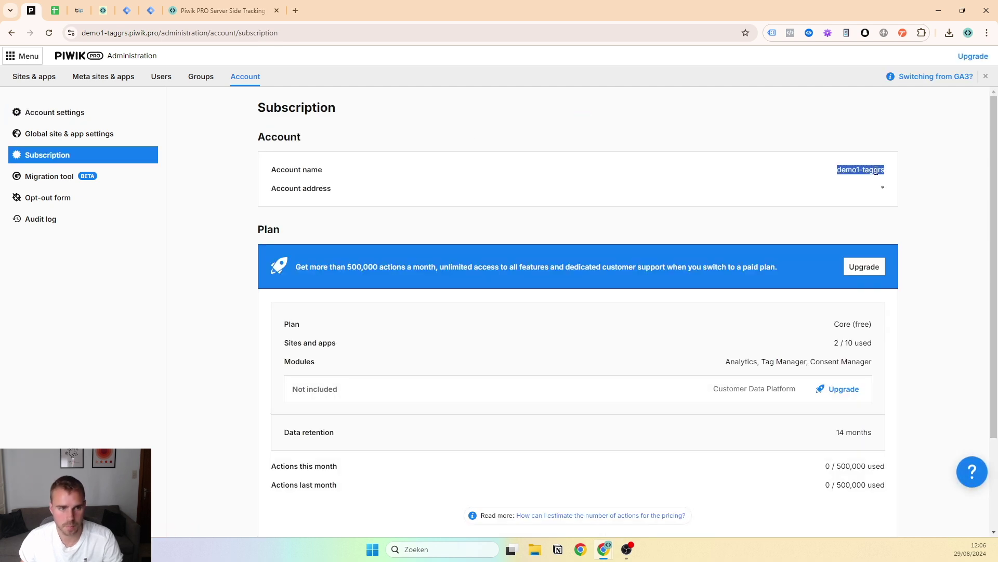
Replace the 0000 value of the PiwikPro account name constant with the copied account name and save
click(224, 11)
click(127, 10)
click(151, 10)
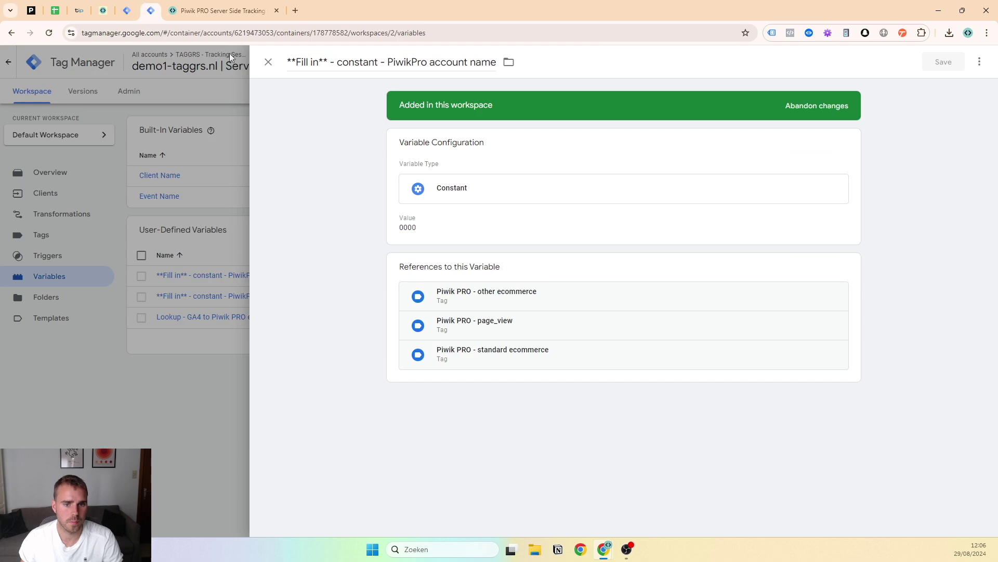
double_click(408, 228)
text(demo1-taggrs)
click(941, 63)
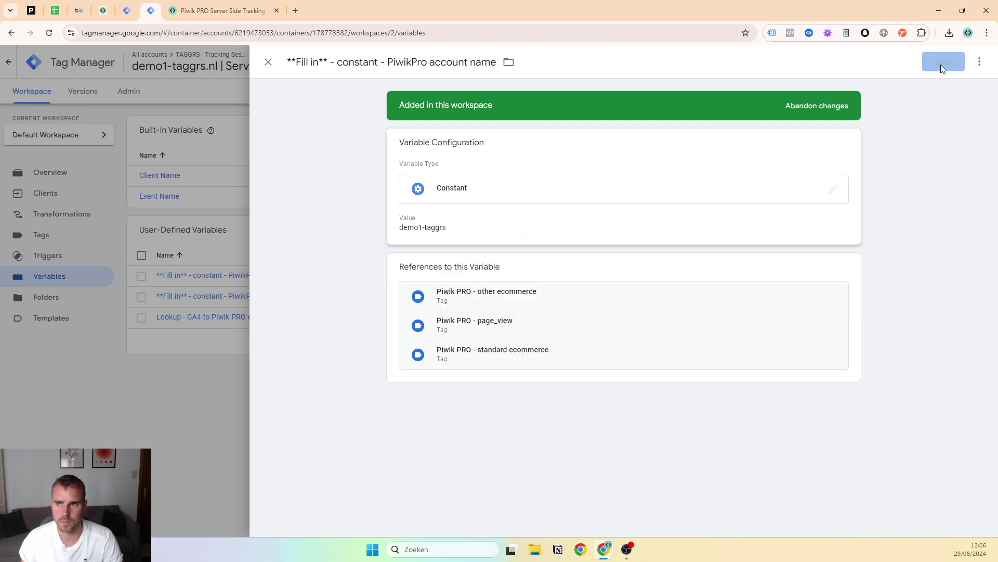
click(240, 315)
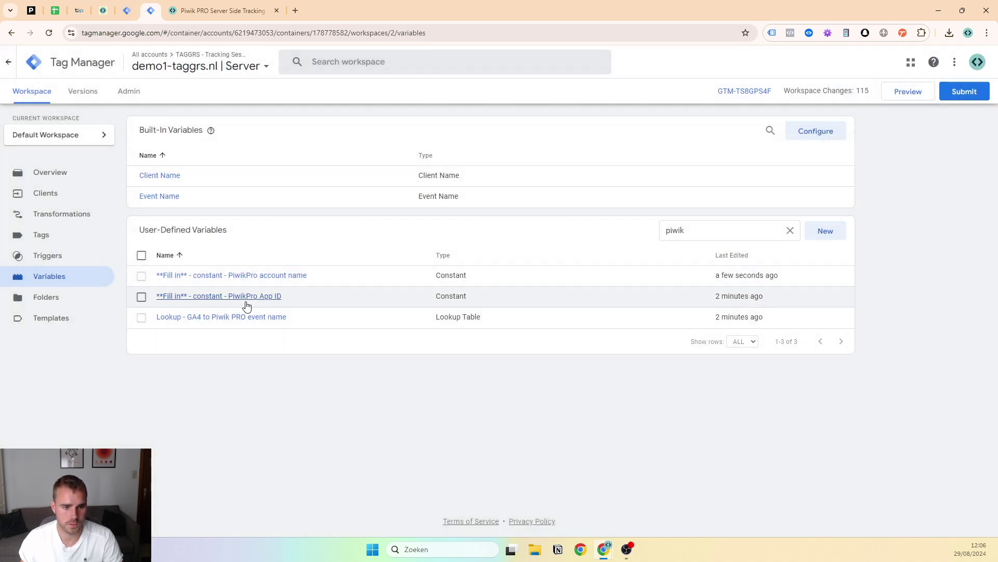
click(245, 297)
Copy the demo1-taggrs.nl site ID from Piwik PRO's Sites & apps administration
click(190, 4)
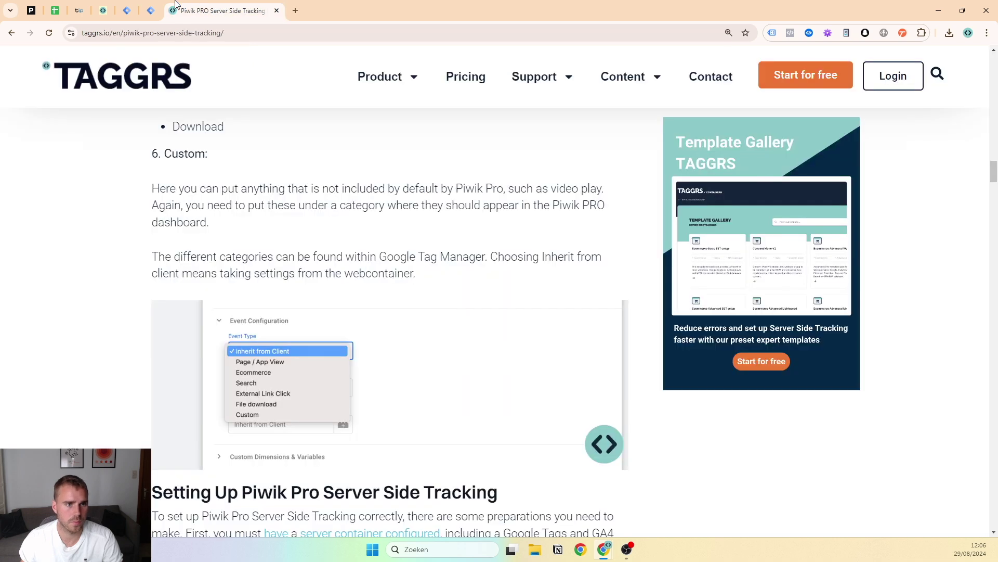
click(31, 11)
click(19, 82)
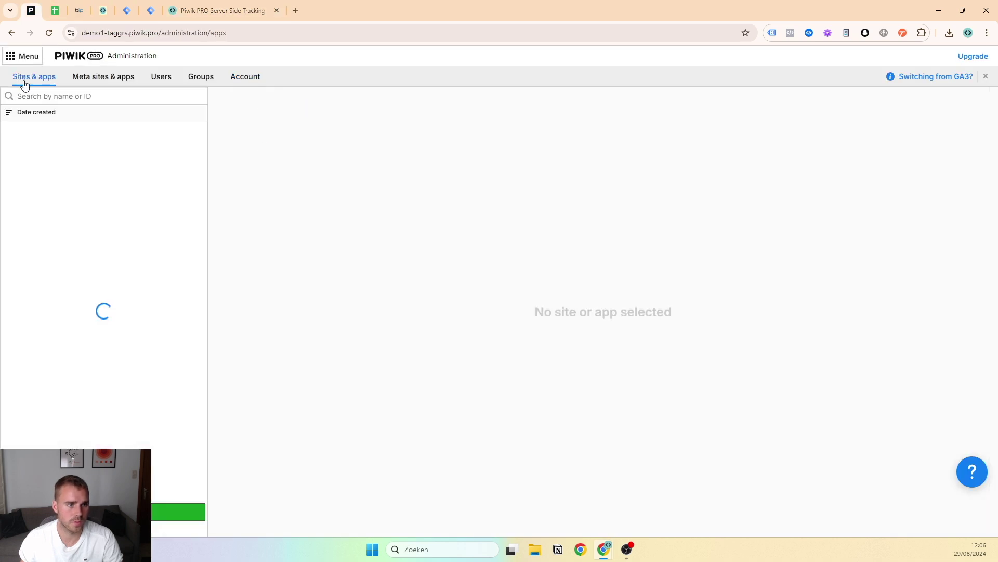
click(64, 168)
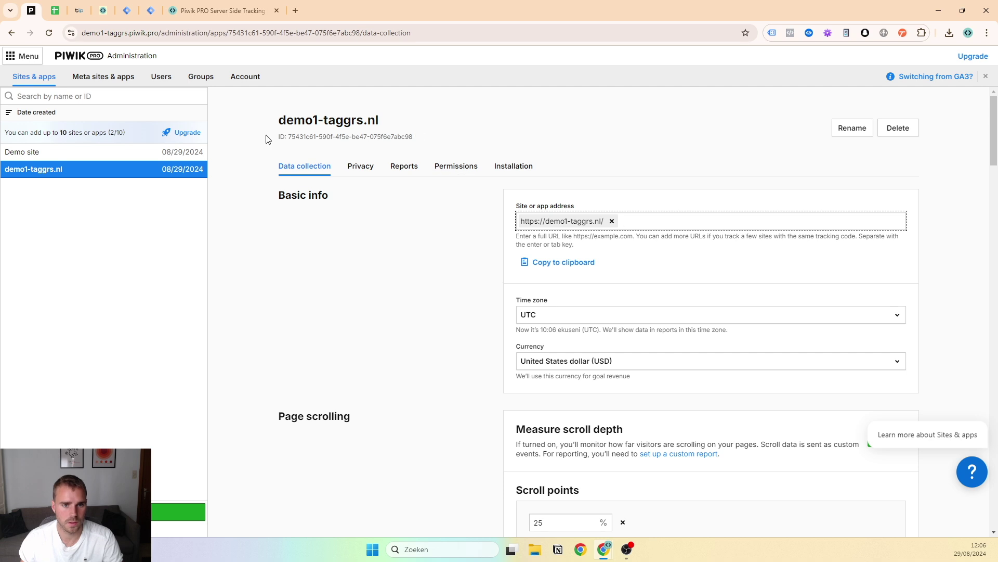
click(419, 137)
Replace the PiwikPro App ID constant's 0000 value with the copied site ID and save
click(219, 10)
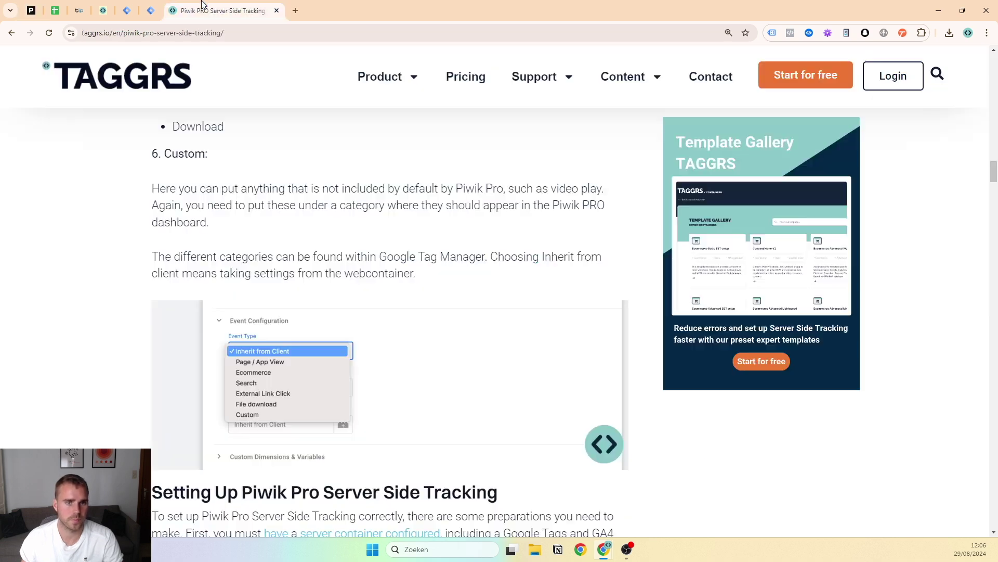
click(151, 11)
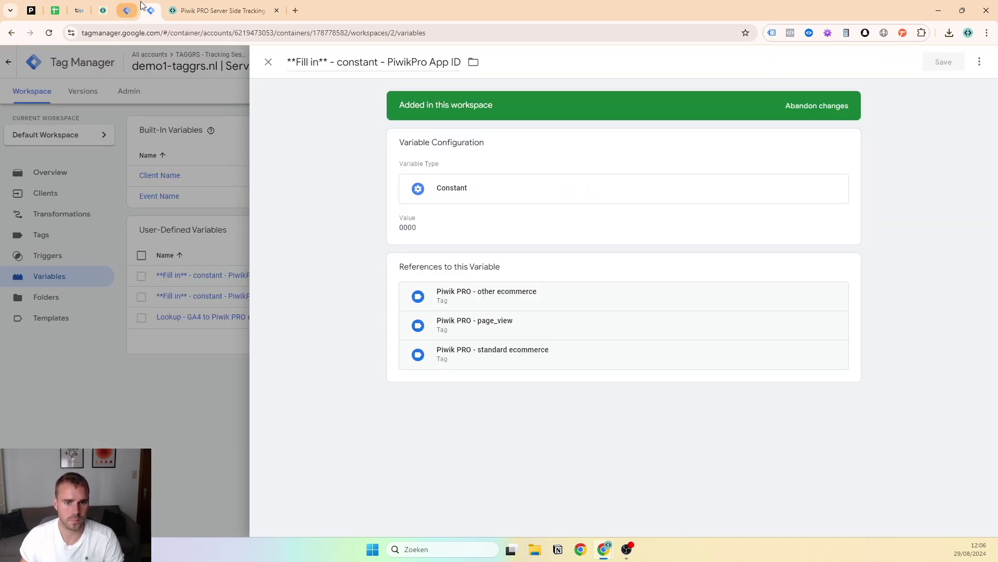
click(430, 207)
click(435, 245)
key(ctrl+a)
key(ctrl+v)
drag(446, 239, 399, 236)
click(509, 228)
click(938, 62)
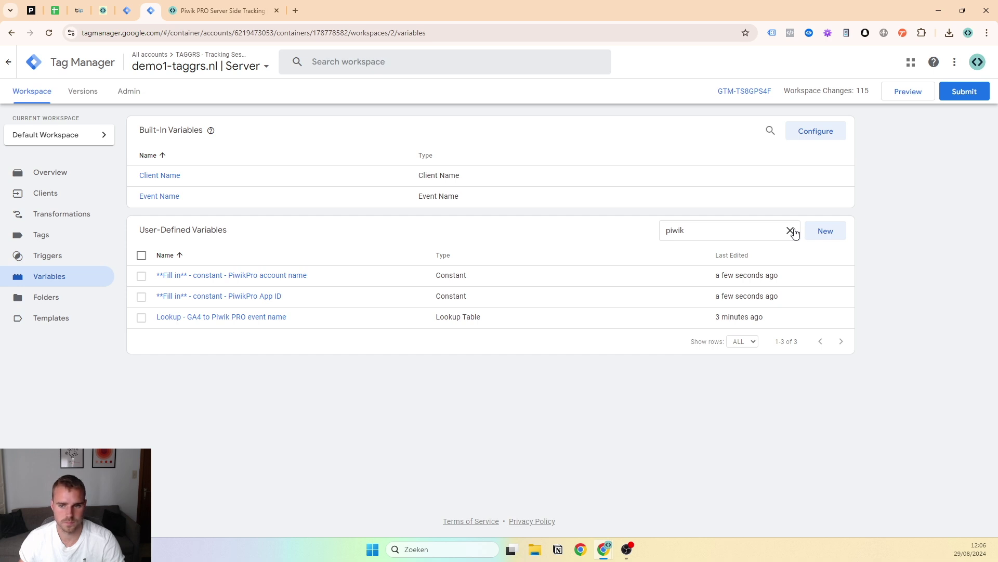
click(790, 230)
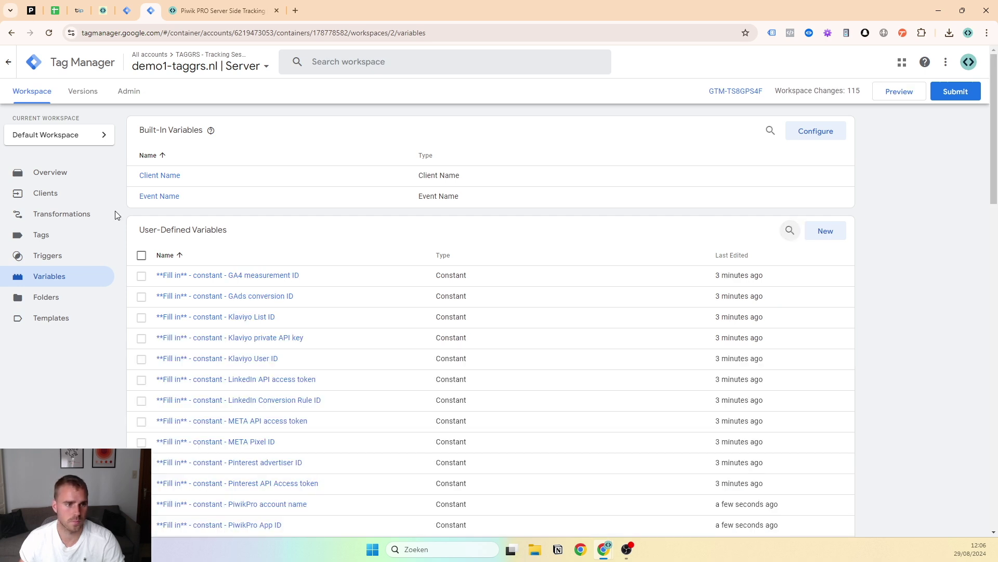
Preview the server and web containers and connect Tag Assistant to demo1-taggrs.nl
click(81, 240)
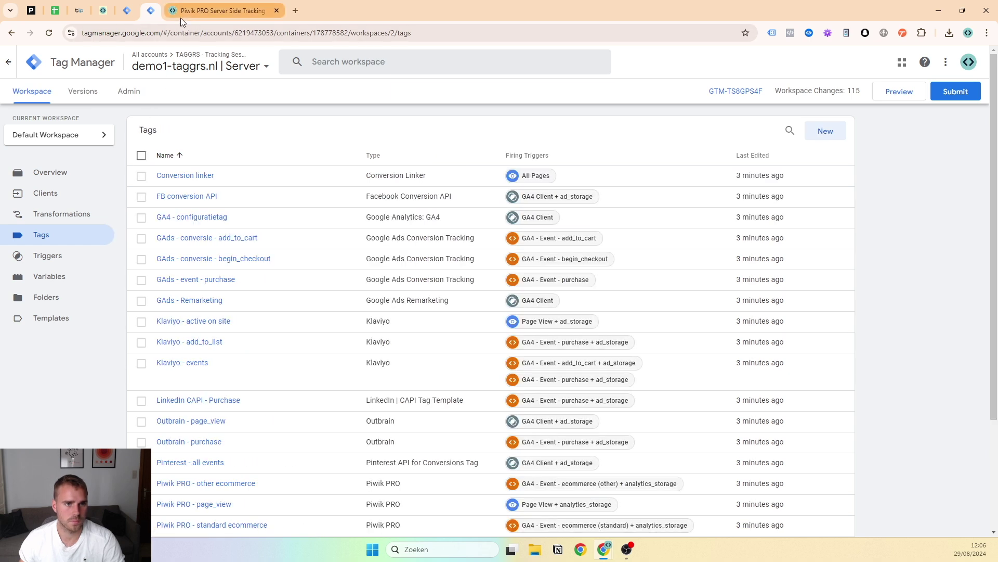
click(201, 12)
click(148, 4)
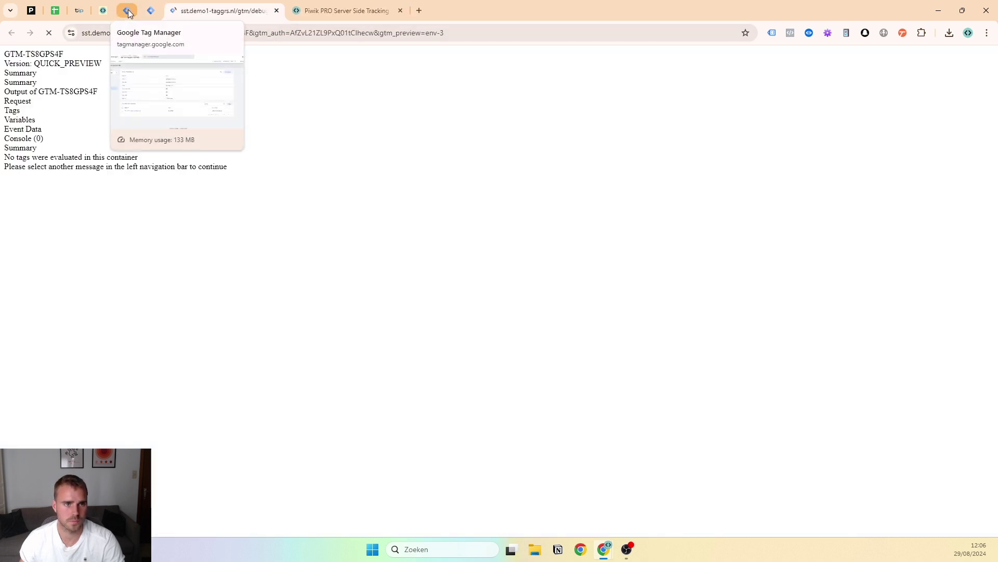
click(128, 11)
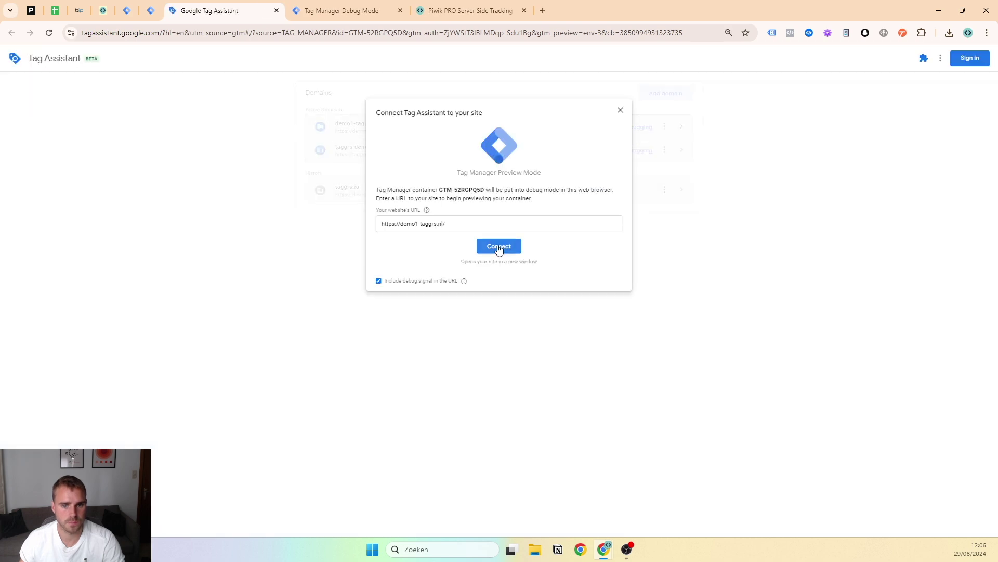
click(500, 248)
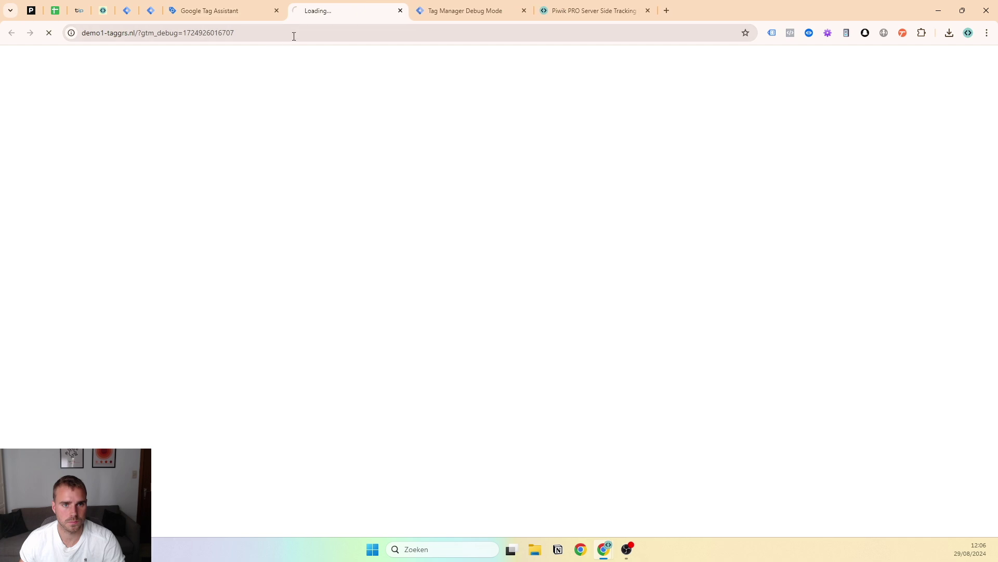
drag(375, 19, 420, 21)
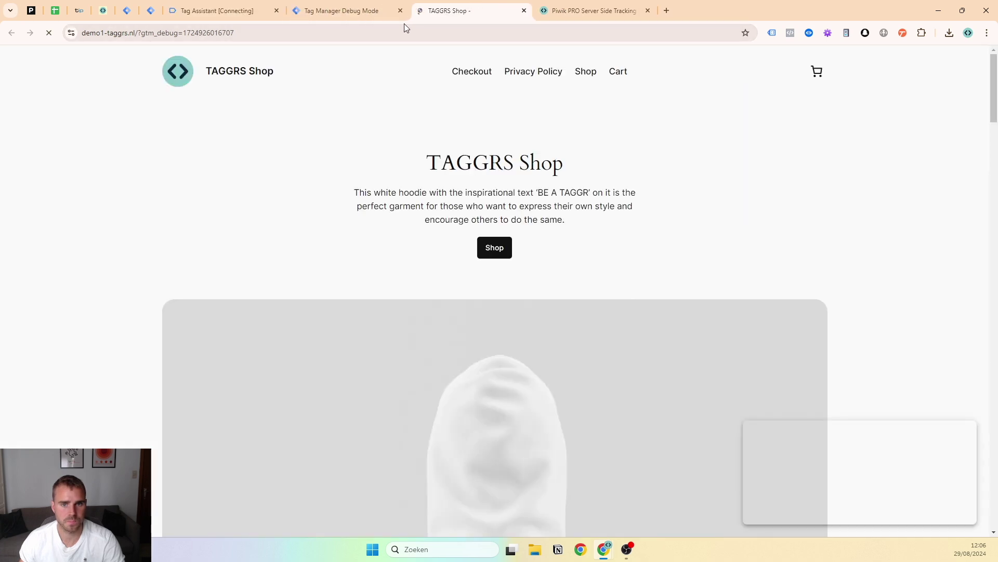
click(343, 20)
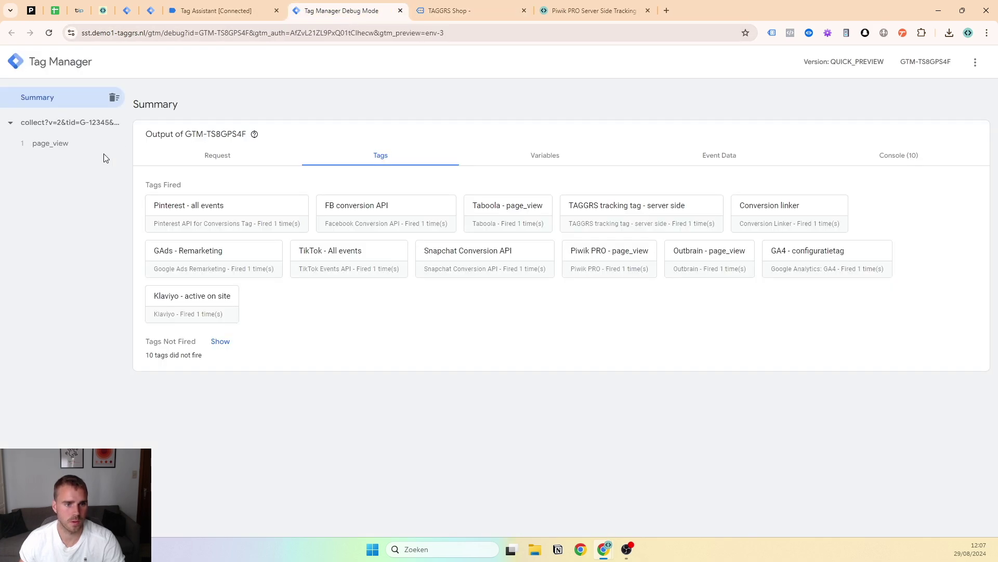
In Tag Assistant, review the GA4 - Configuratietag and the G-12345 Config Page View hit
click(219, 11)
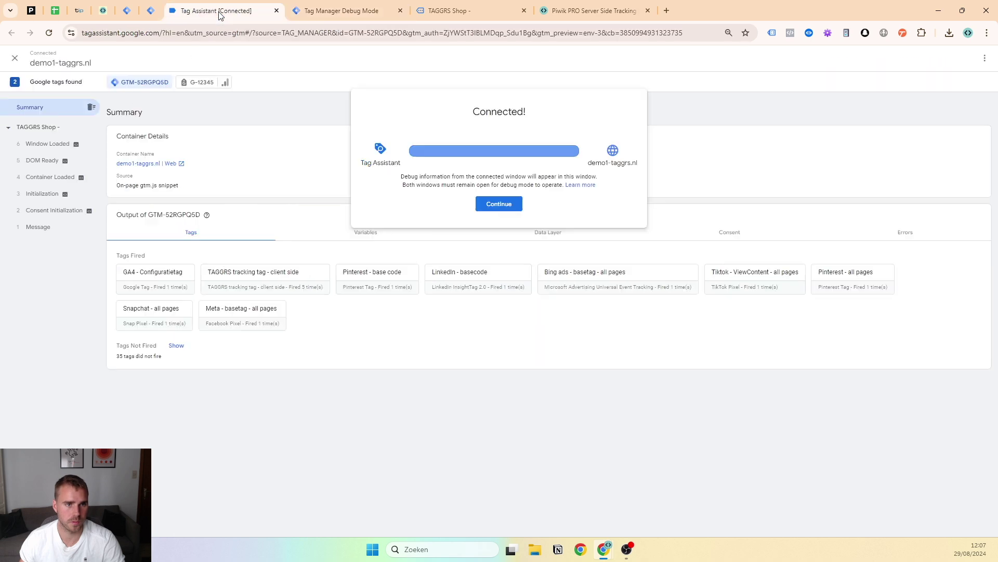
click(110, 147)
click(63, 193)
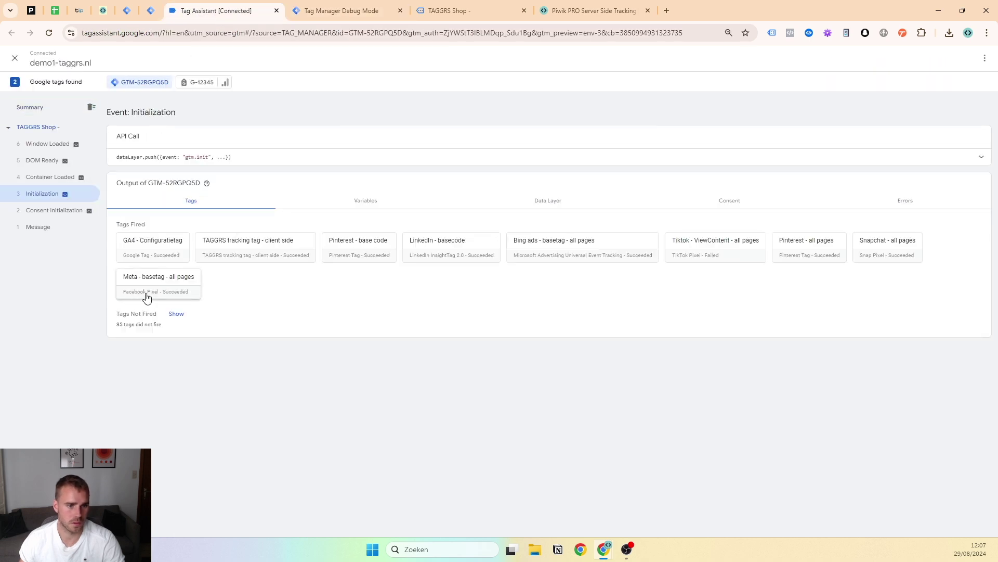
click(145, 244)
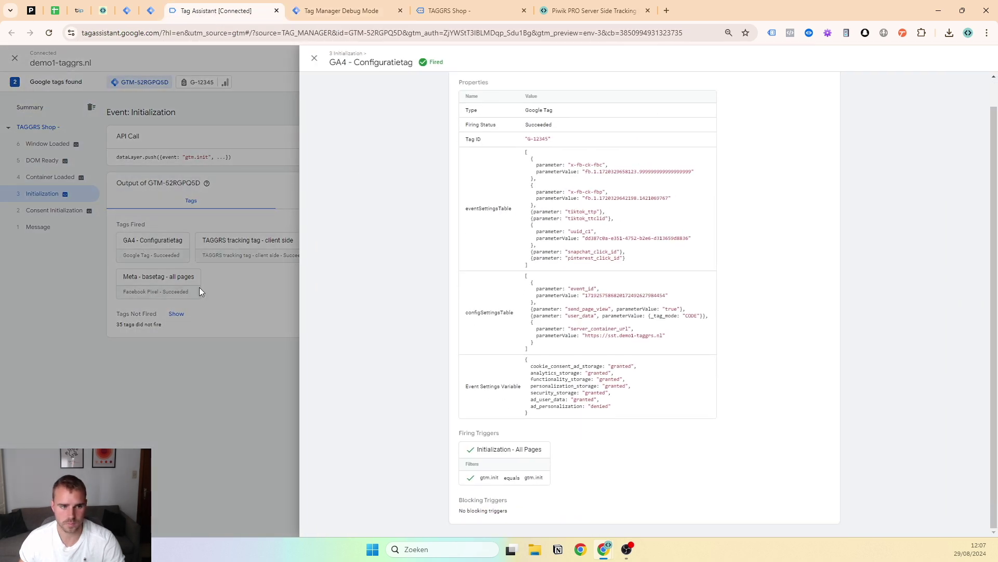
click(352, 361)
click(201, 83)
click(67, 194)
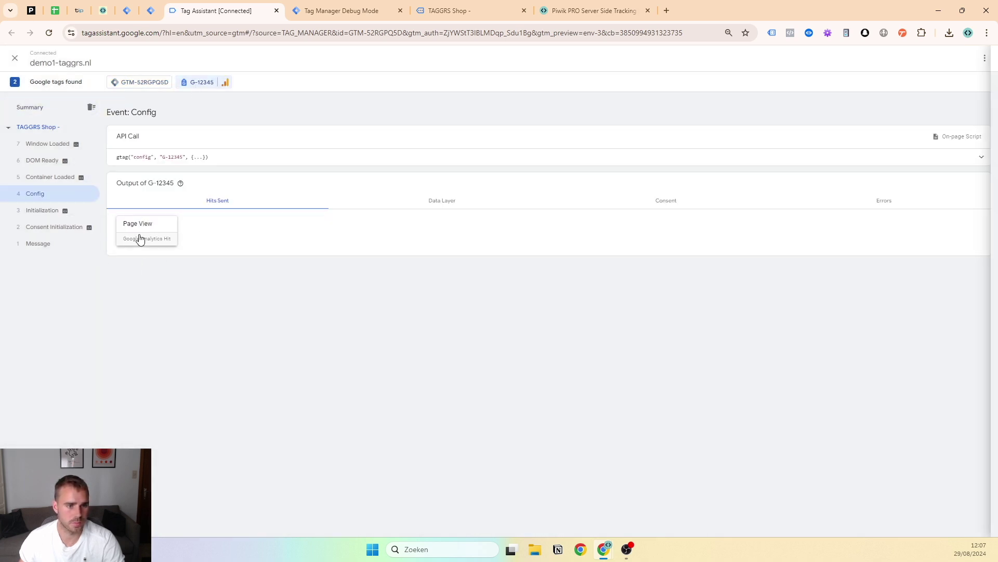
click(139, 237)
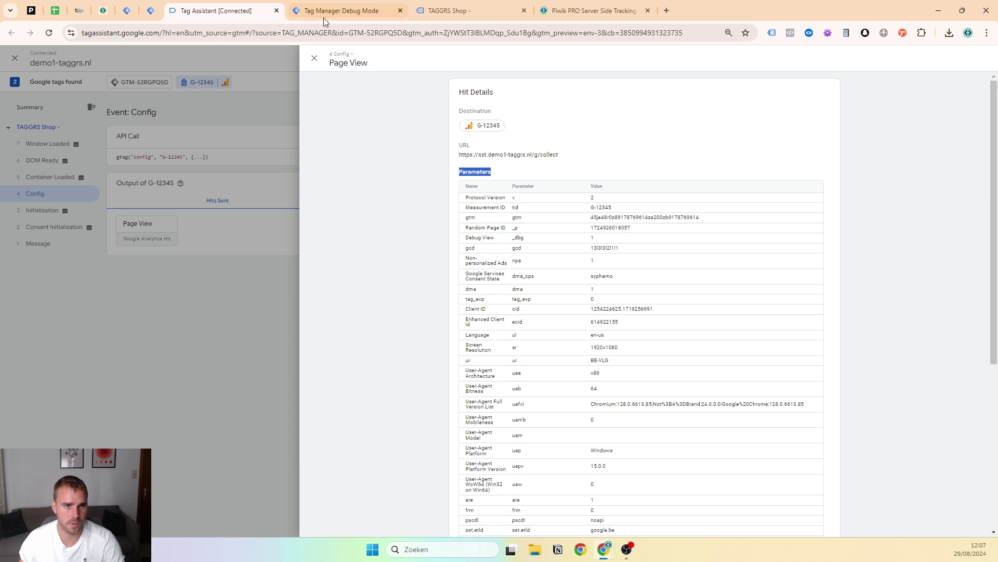
Check the server-side Piwik PRO - page_view request (status 202), then go back to the shop
click(324, 13)
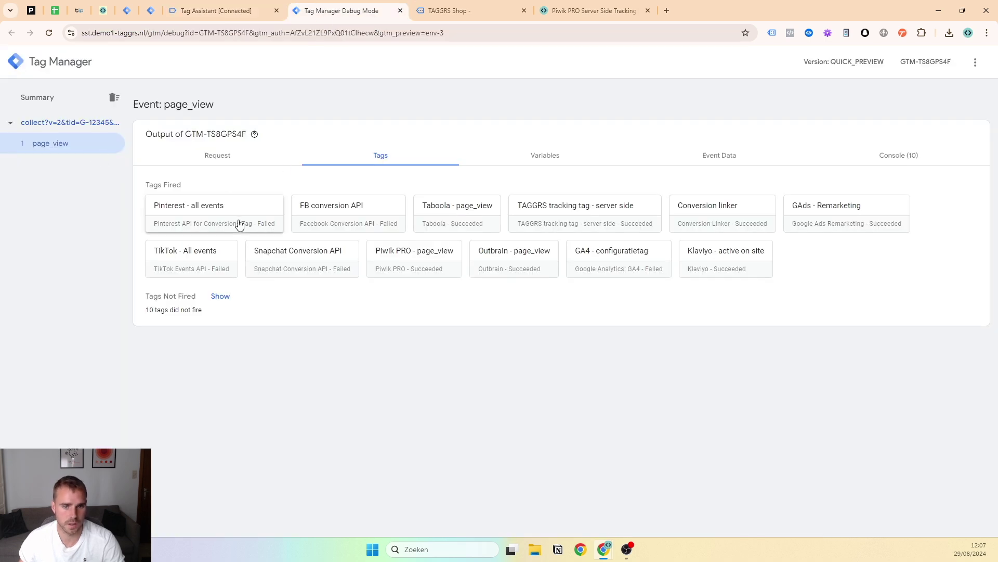
click(396, 258)
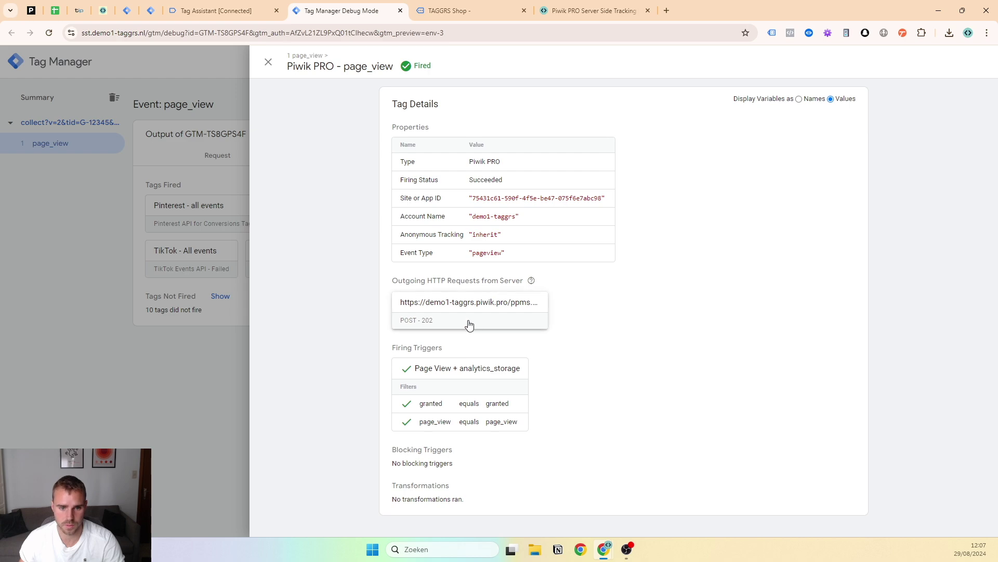
click(470, 325)
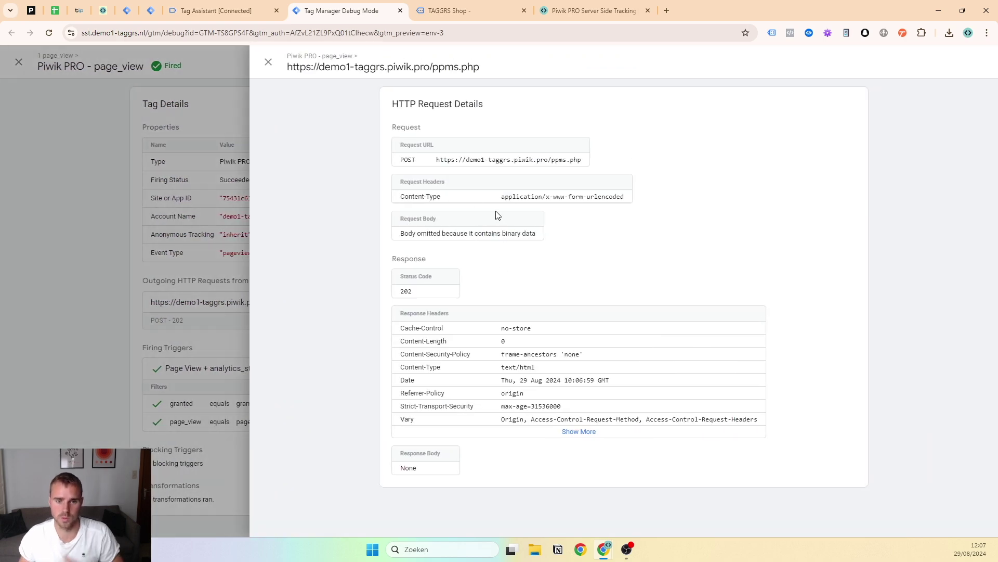
click(72, 305)
click(96, 296)
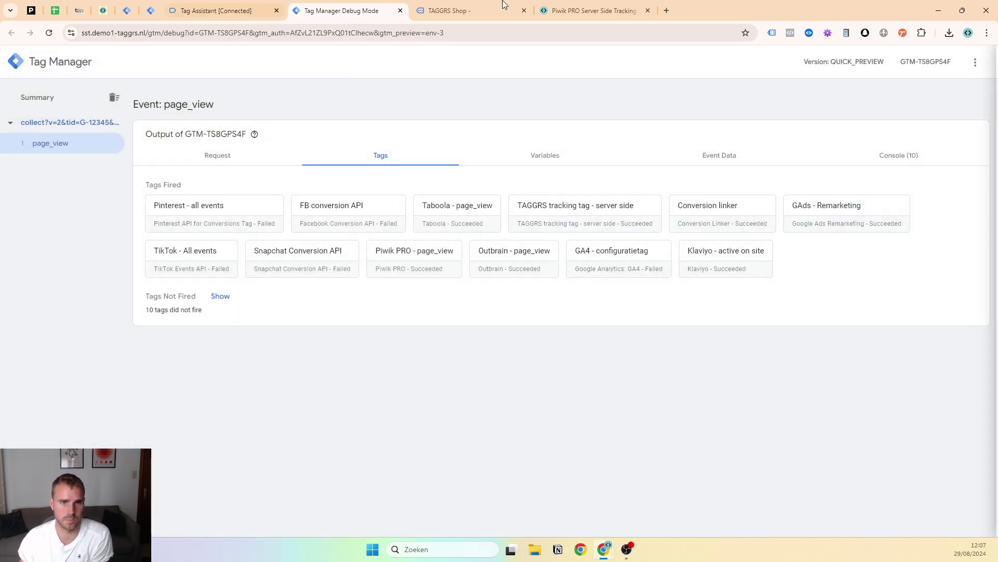
click(450, 10)
Add the hoodie from the shop to the cart, then return to the debug session
click(489, 239)
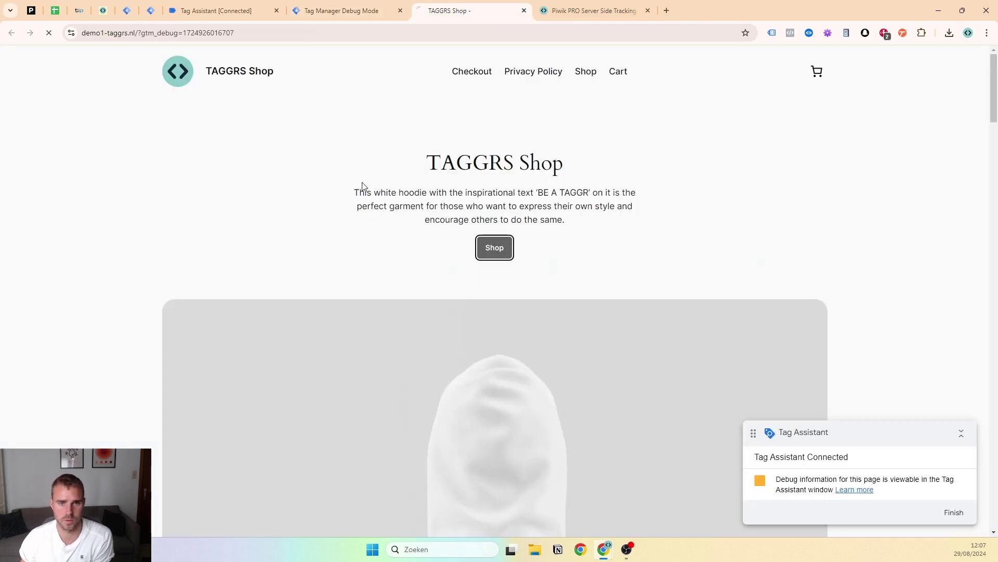
click(319, 267)
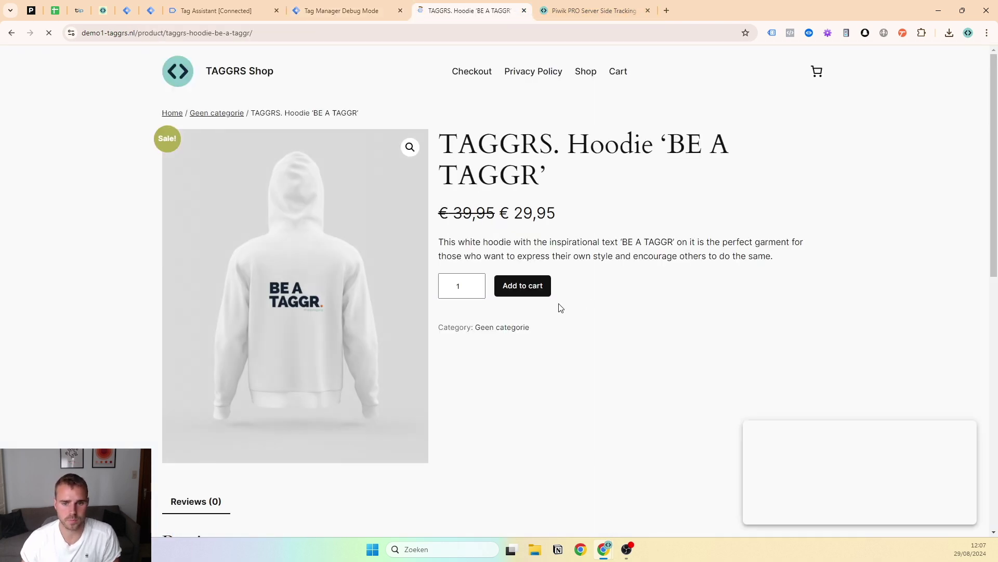
click(536, 292)
click(315, 5)
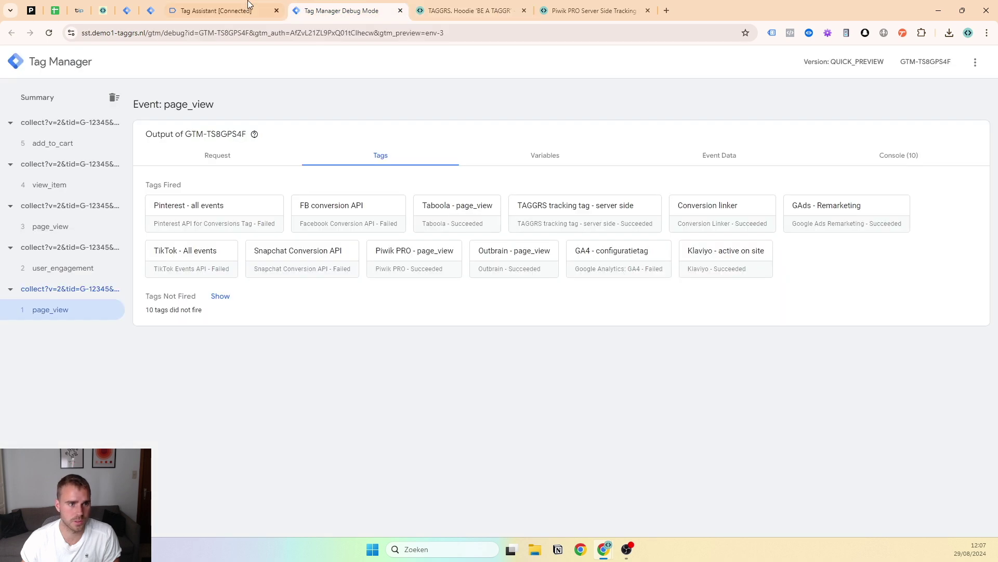
click(269, 5)
click(332, 4)
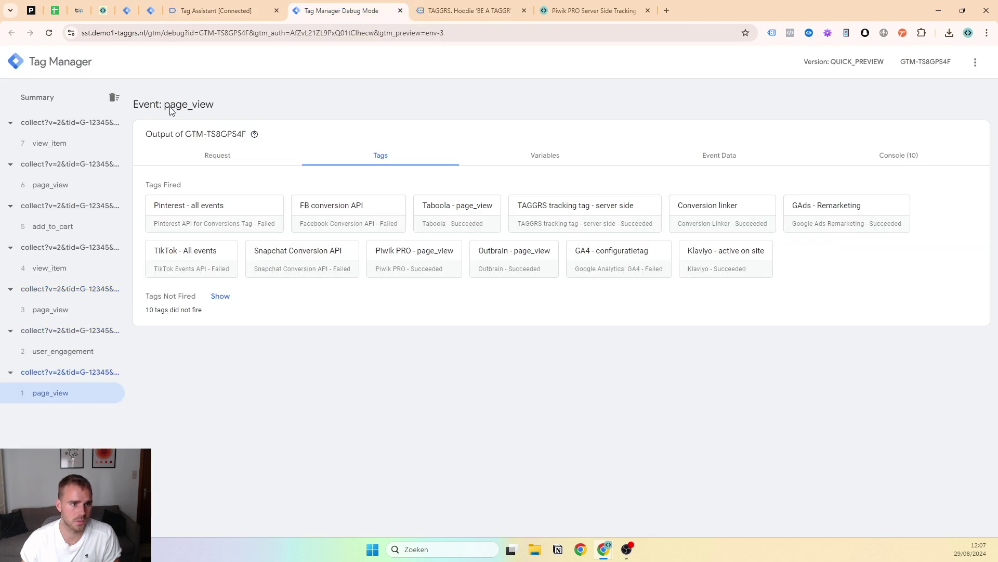
Inspect the Piwik PRO standard ecommerce tag fired on the view_item request
click(76, 185)
click(78, 242)
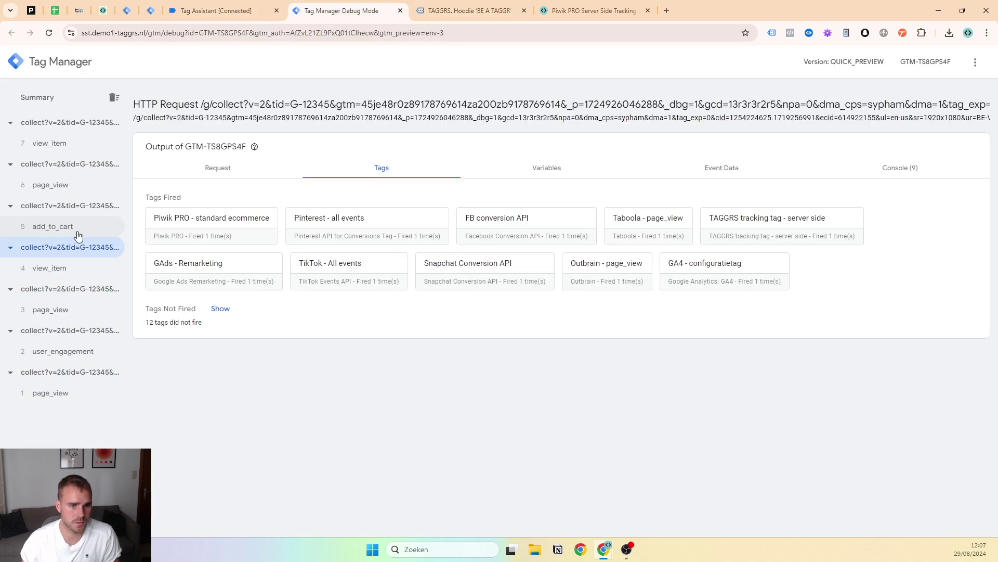
click(250, 237)
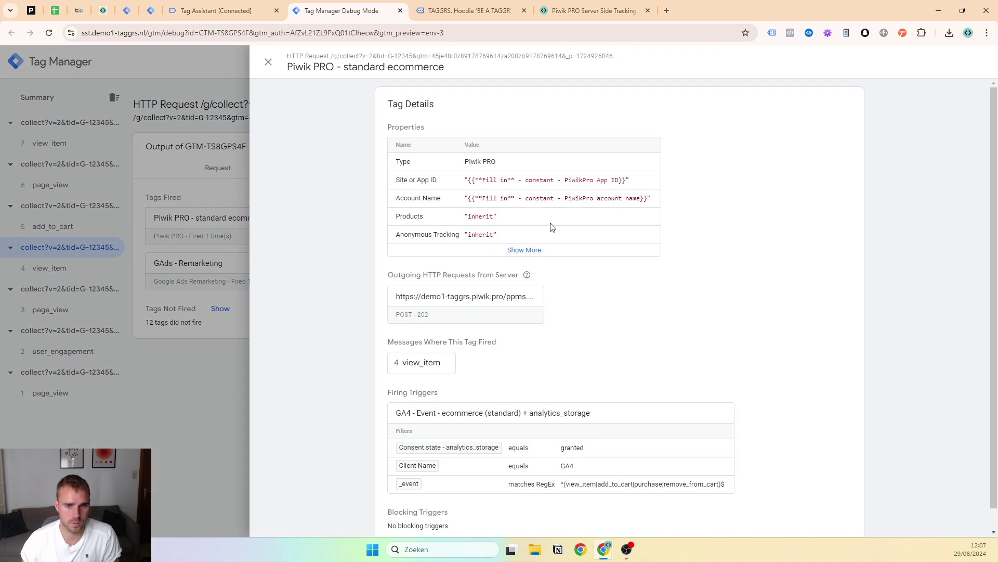
click(546, 250)
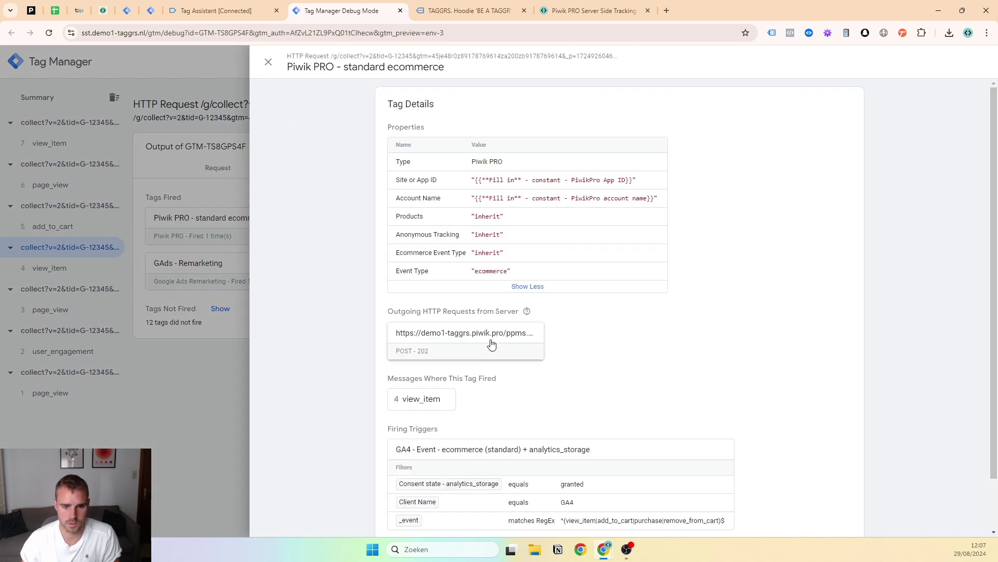
scroll(483, 354, down, 2)
scroll(524, 177, up, 2)
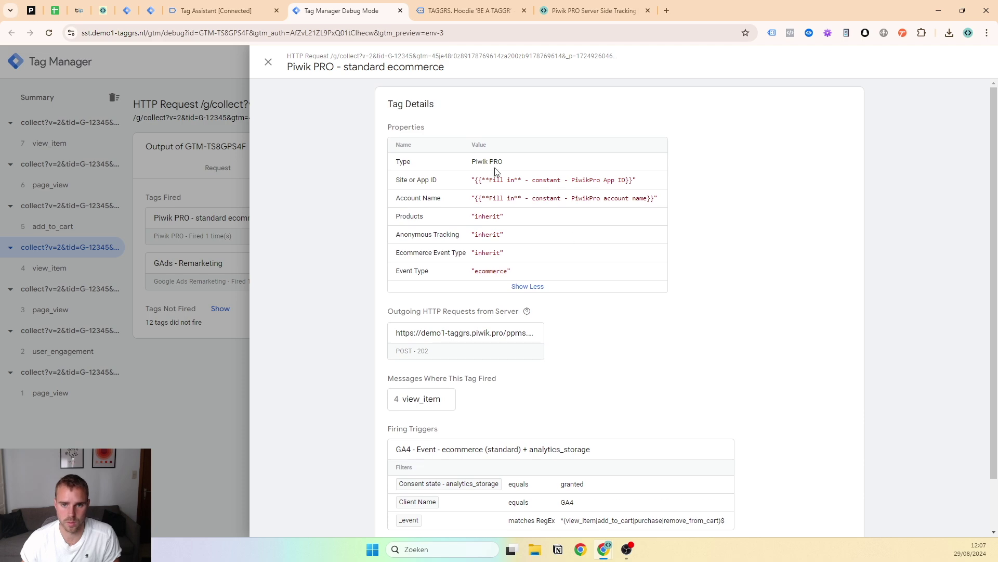
click(269, 62)
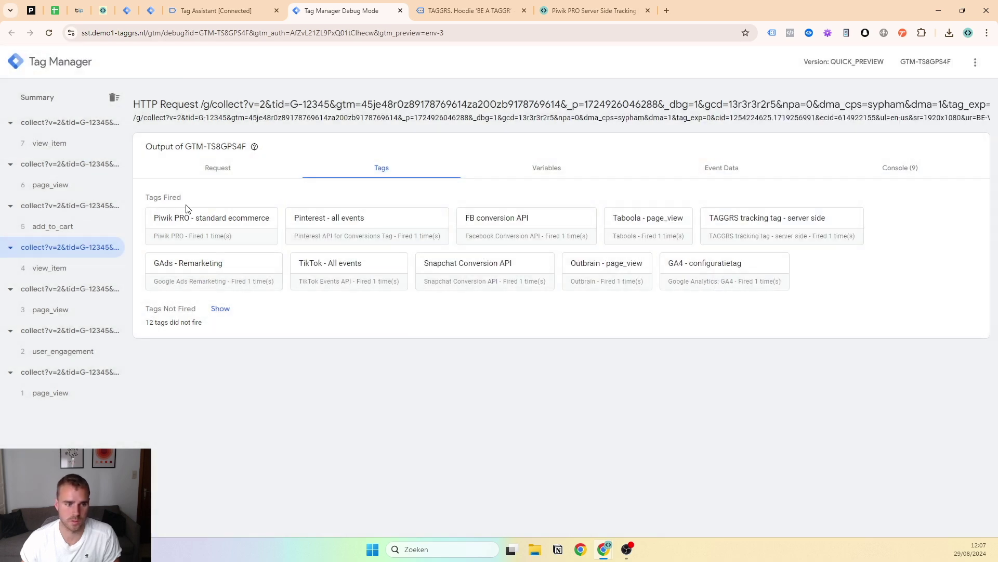
Verify the Piwik PRO standard ecommerce tag fired on add_to_cart with a 202 response
click(84, 224)
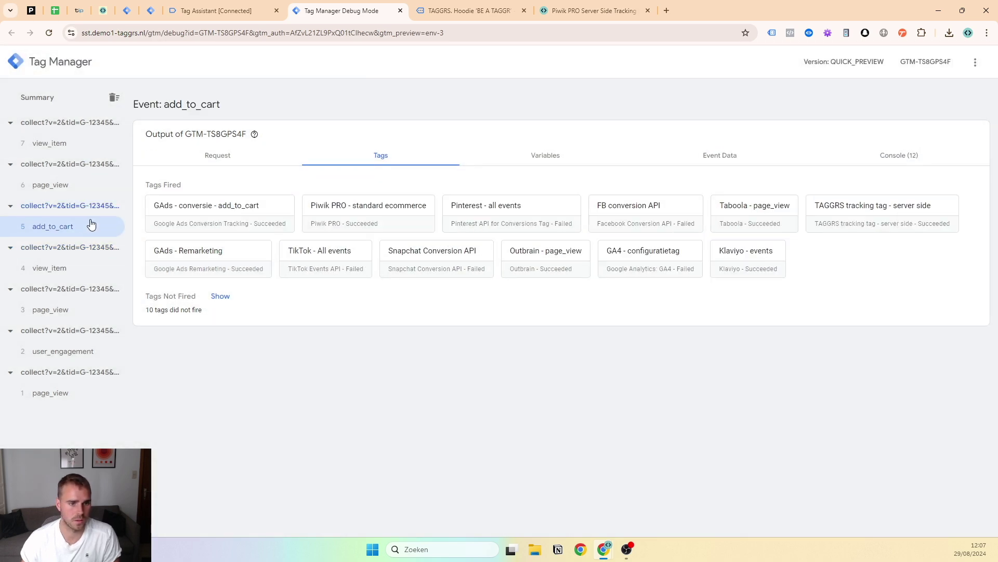
click(315, 222)
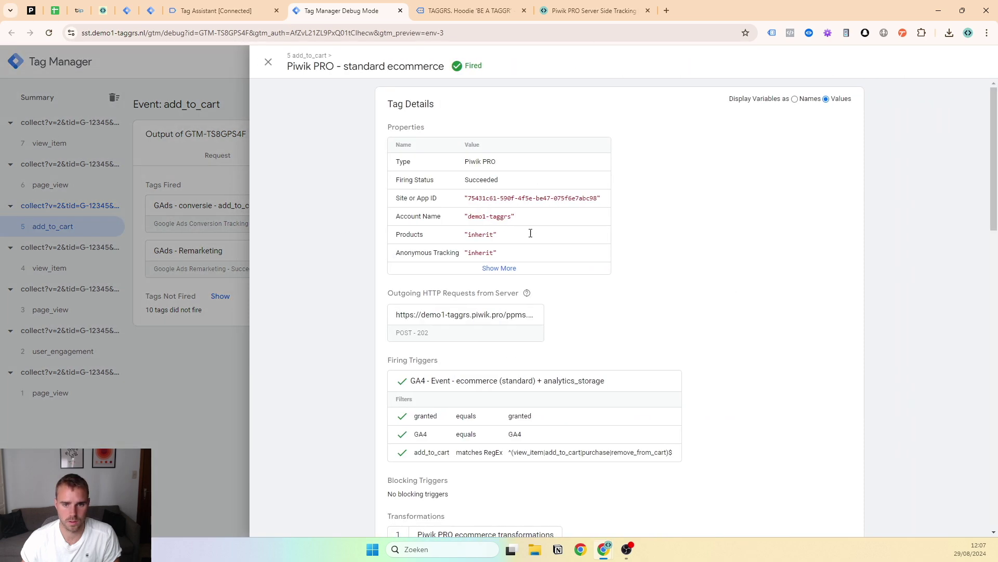
click(517, 267)
scroll(515, 267, down, 2)
click(451, 260)
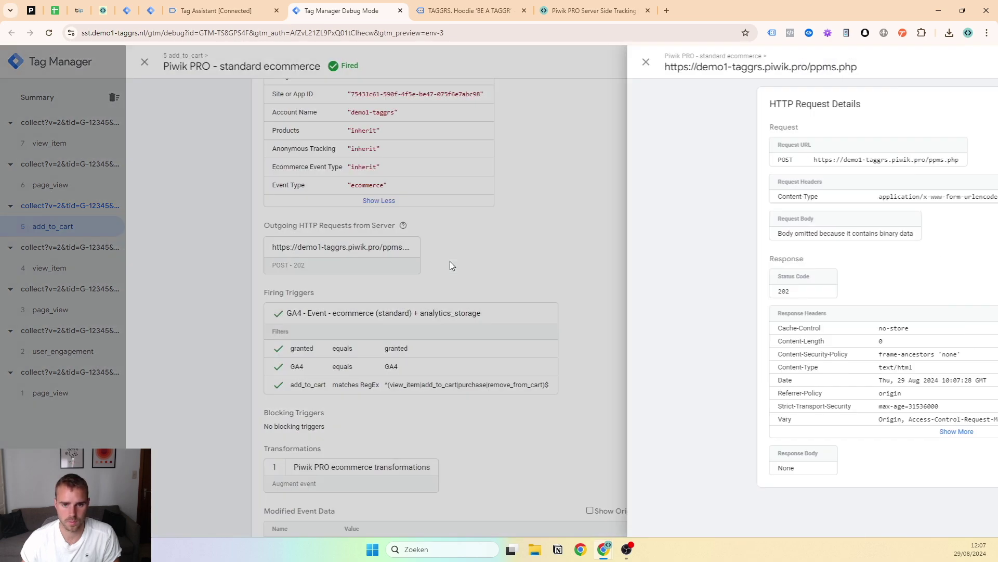
click(148, 279)
click(154, 260)
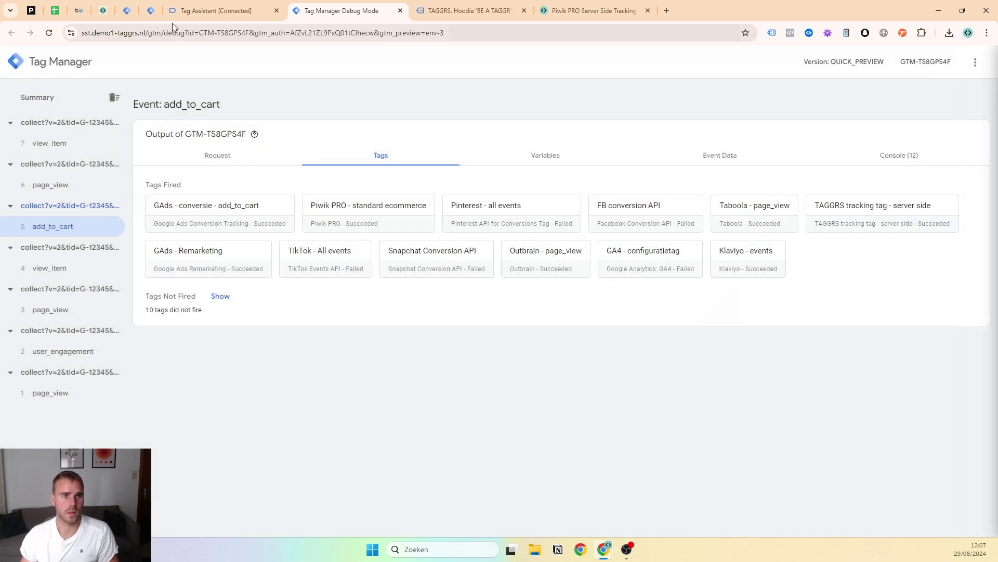
click(104, 9)
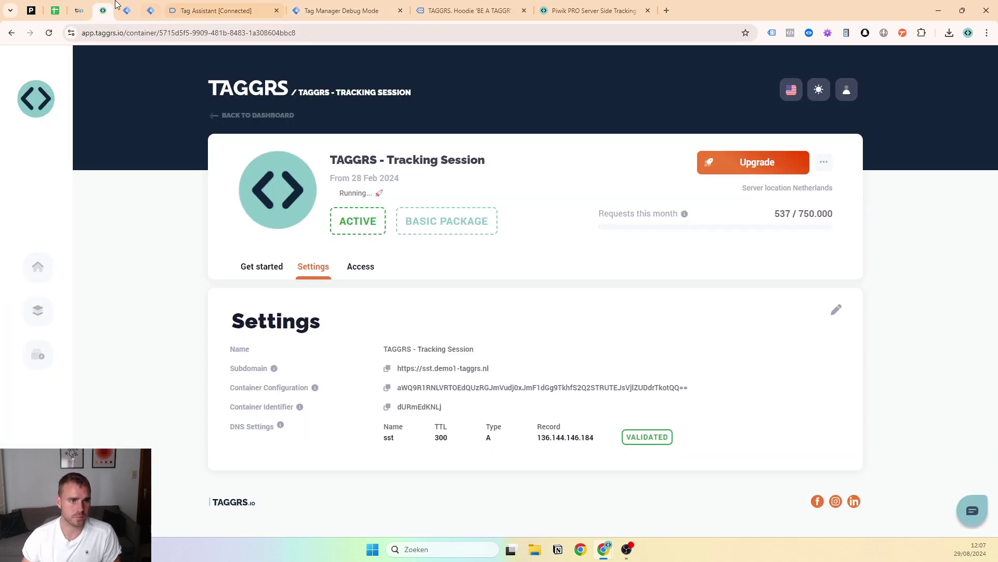
Tick Option 1: TAGGRS templates in the Piwik Pro checklist sheet
click(88, 6)
click(32, 10)
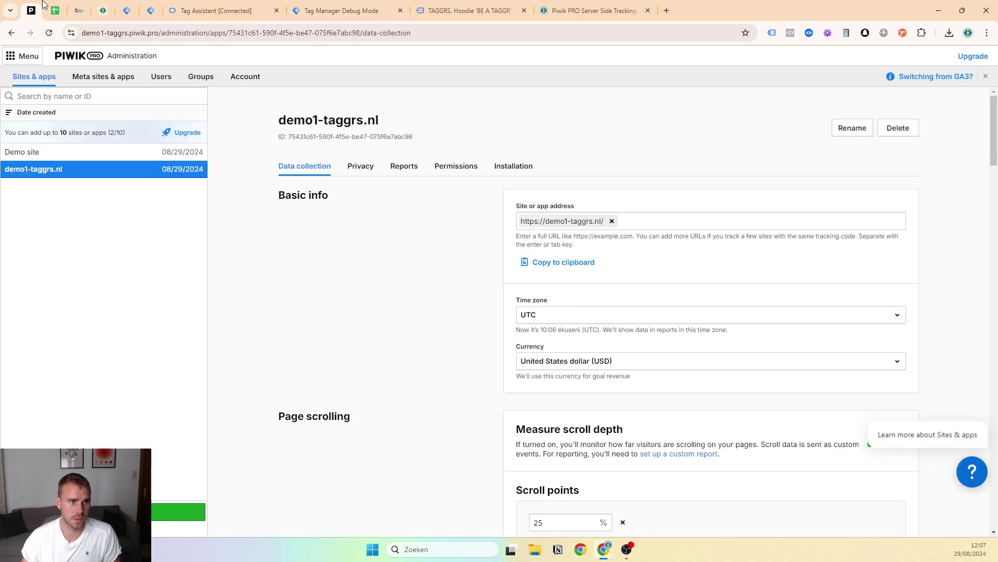
click(55, 10)
click(91, 322)
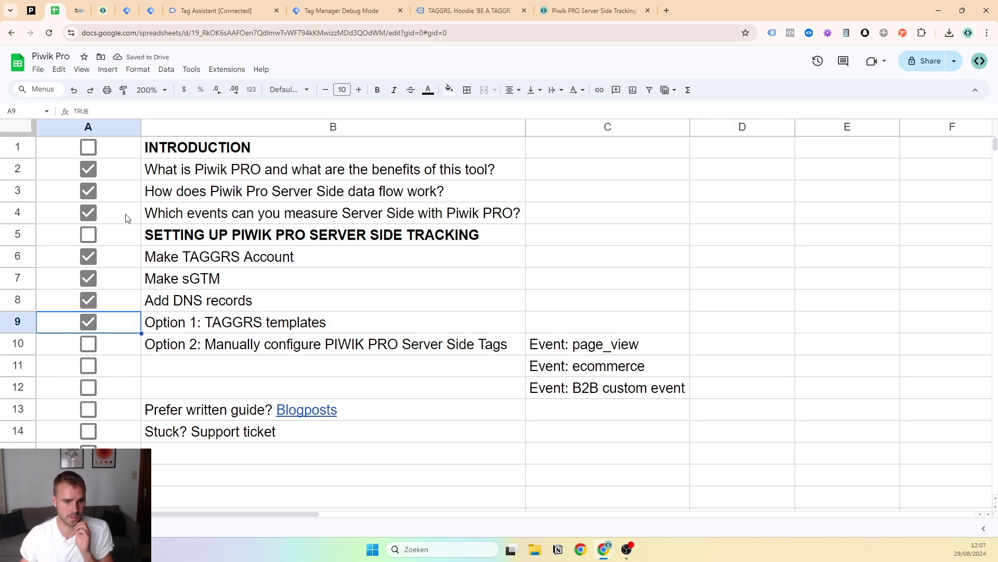
click(574, 348)
click(588, 366)
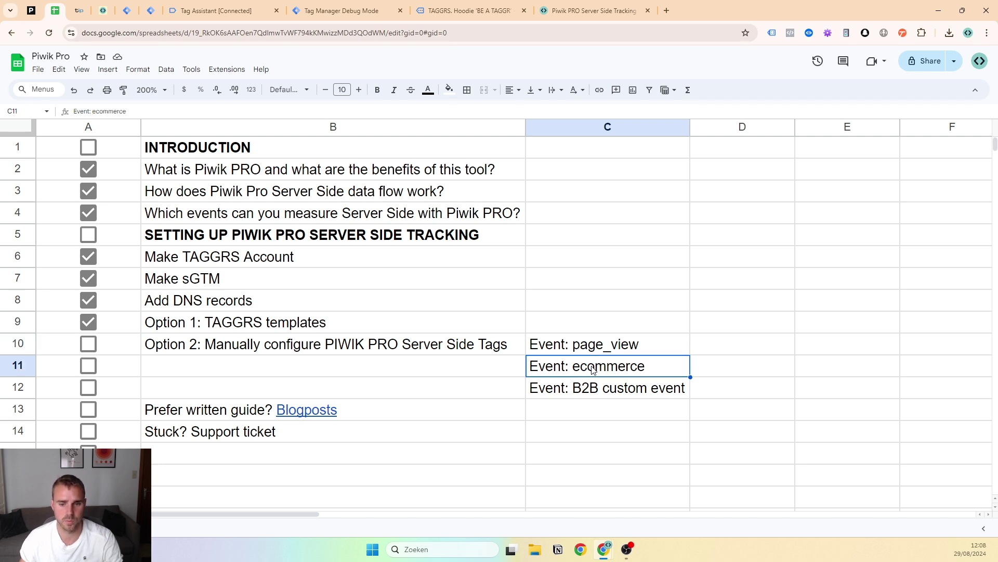
click(596, 395)
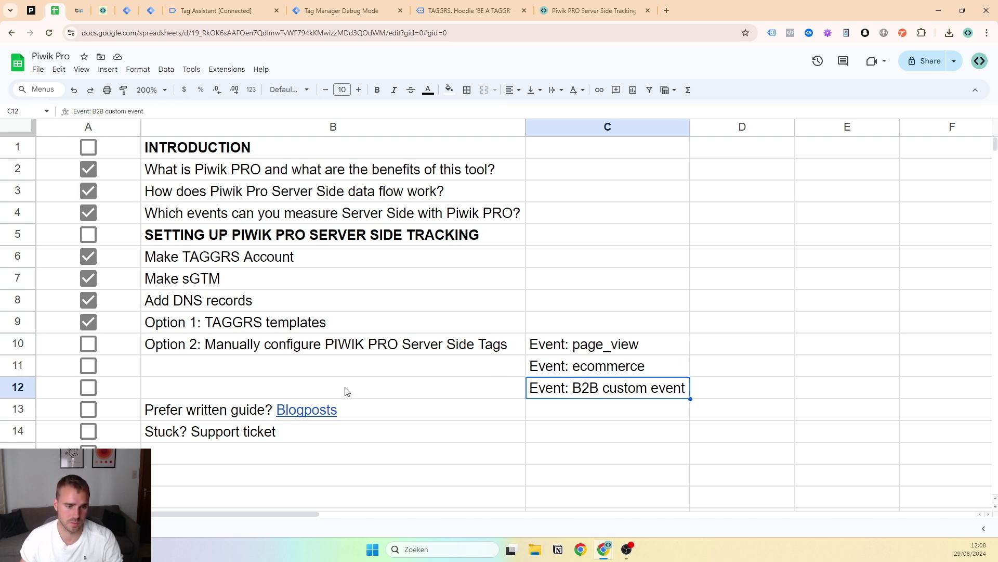
click(50, 348)
Close the Tag Assistant, debug, hoodie and Piwik PRO tabs, then open GTM Admin
click(127, 10)
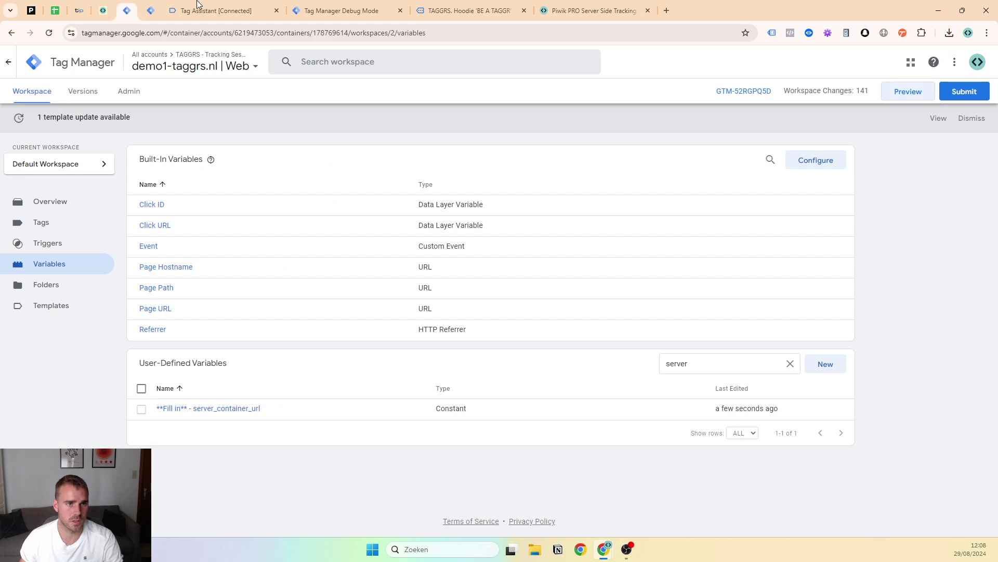
click(276, 10)
click(277, 11)
click(276, 10)
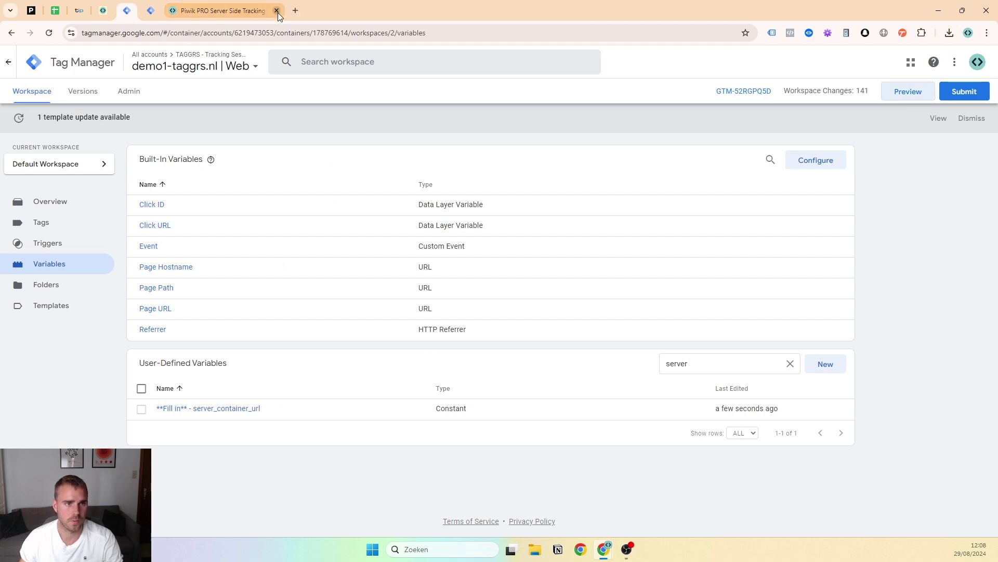
click(276, 10)
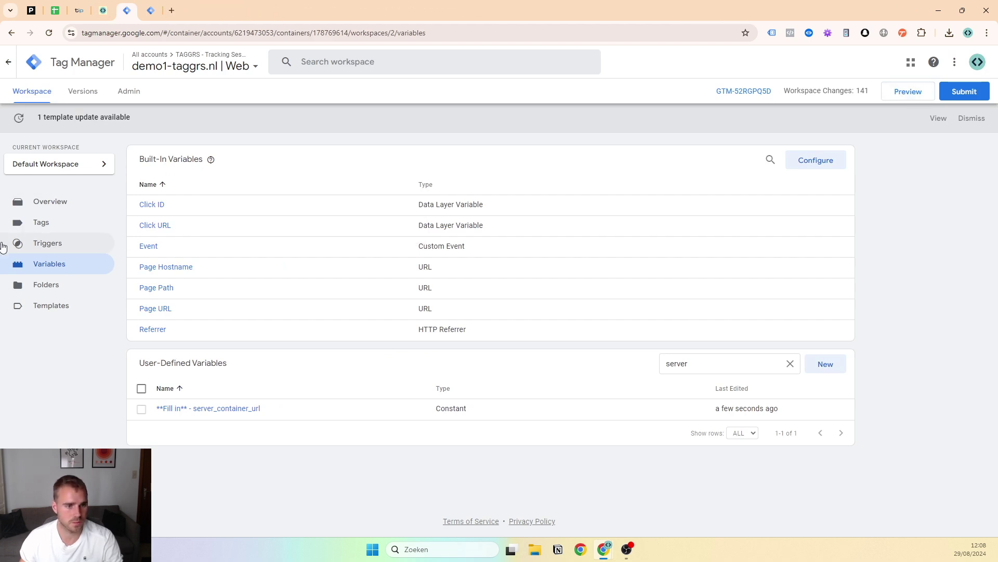
click(129, 91)
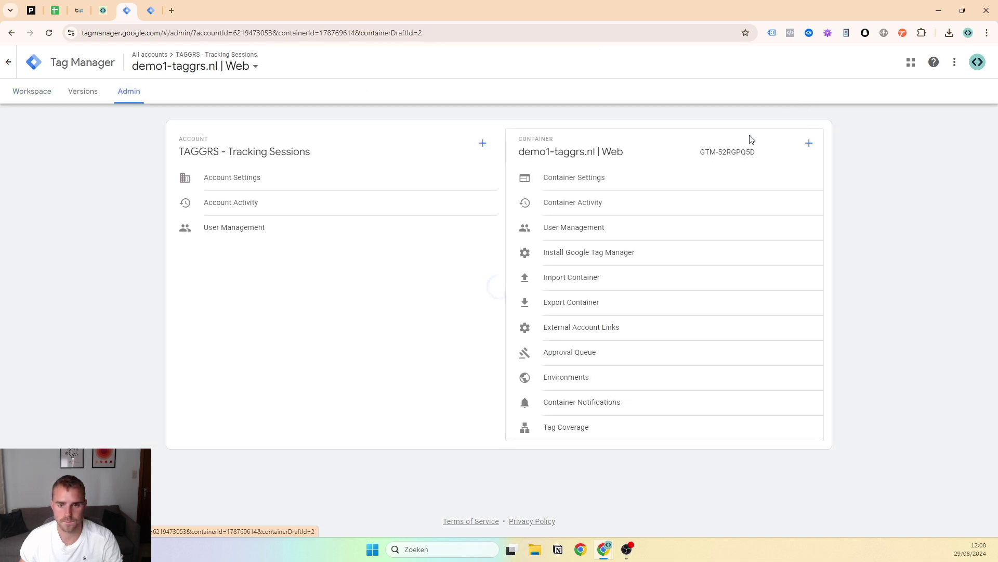
Overwrite the Web container's Default Workspace with the Empty Client container file
click(577, 279)
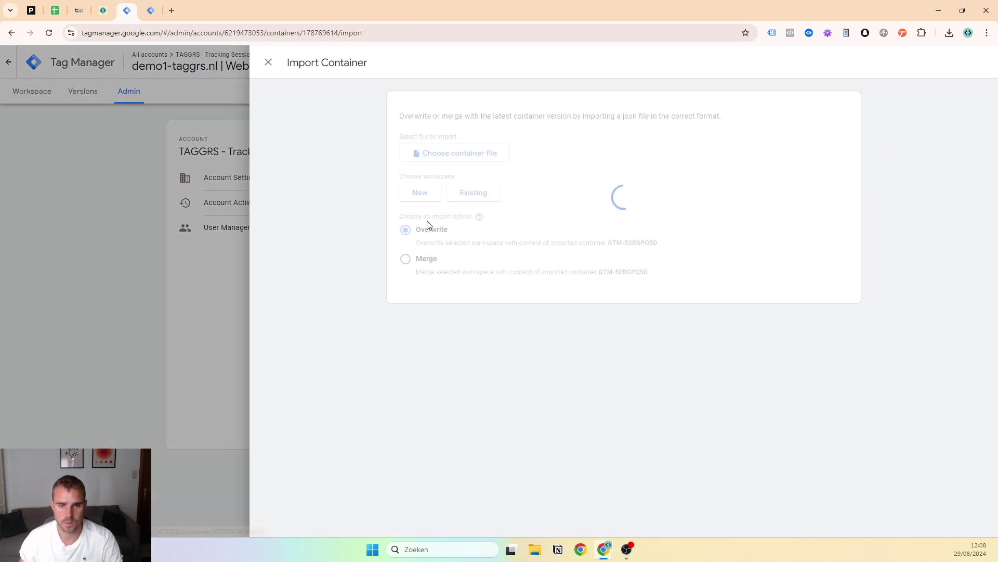
click(471, 156)
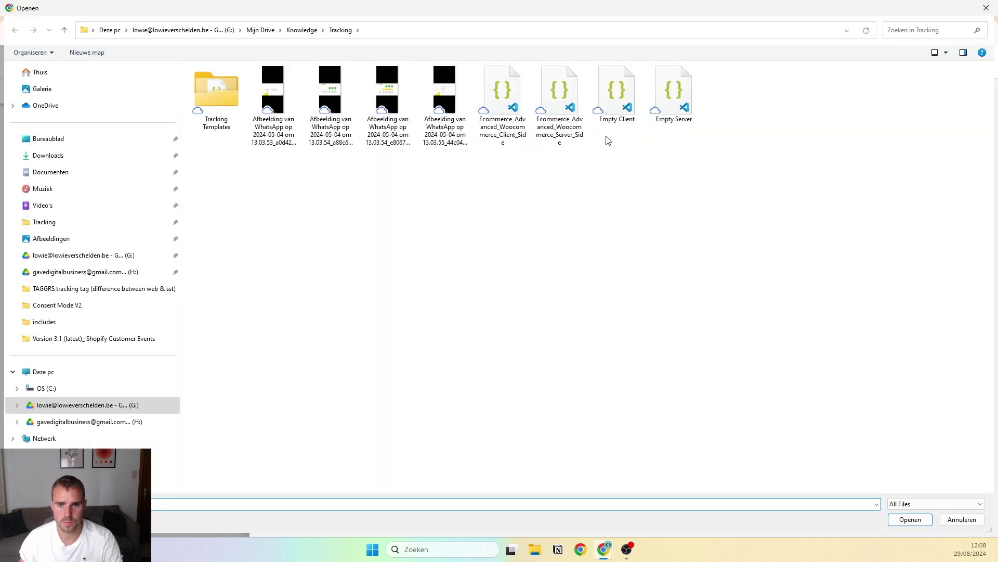
click(630, 109)
click(907, 522)
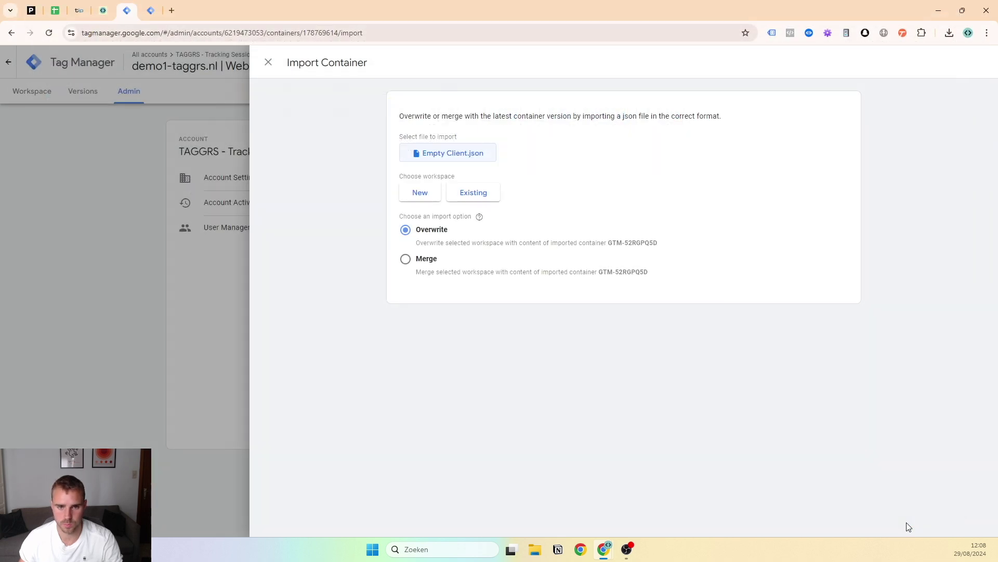
click(475, 202)
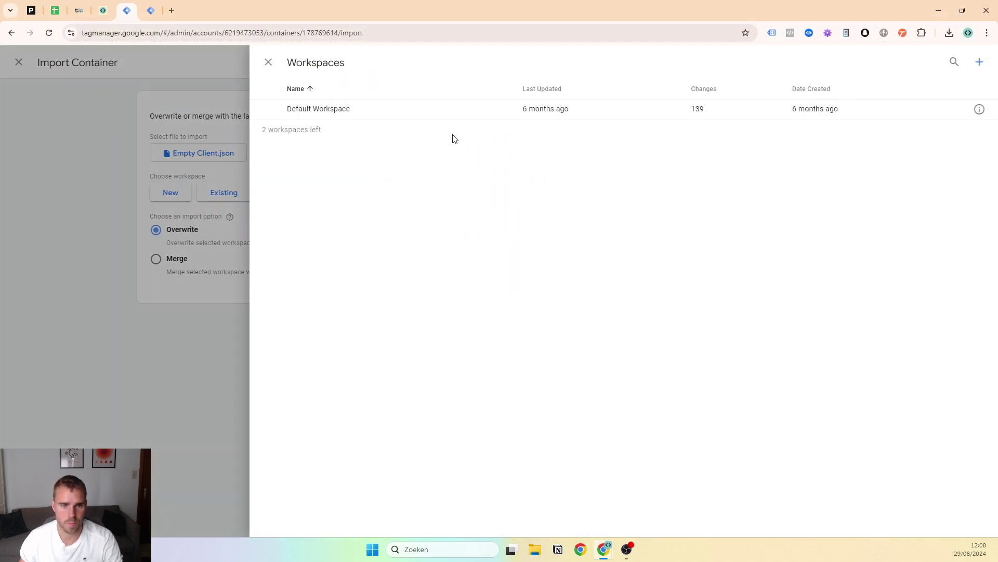
click(448, 108)
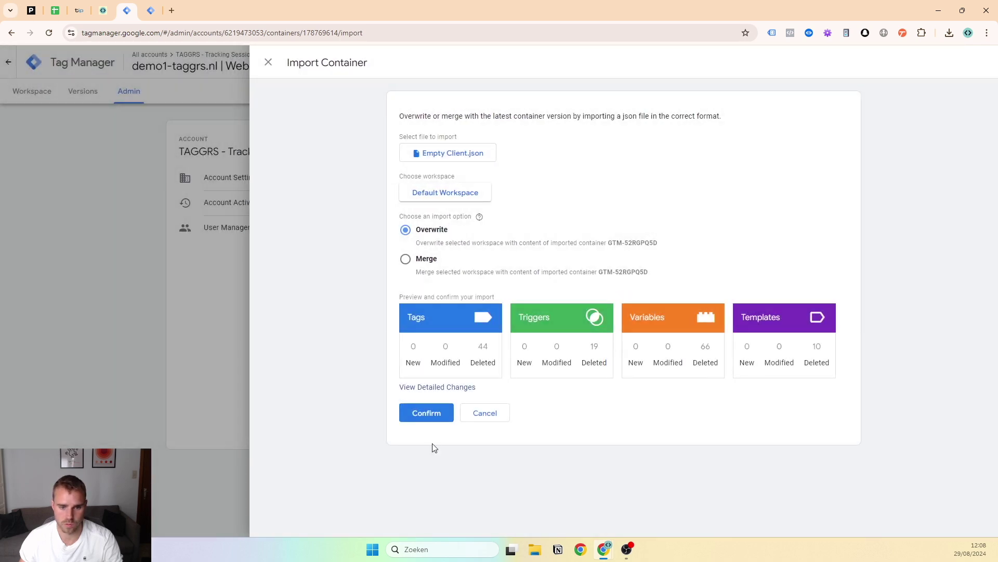
click(434, 414)
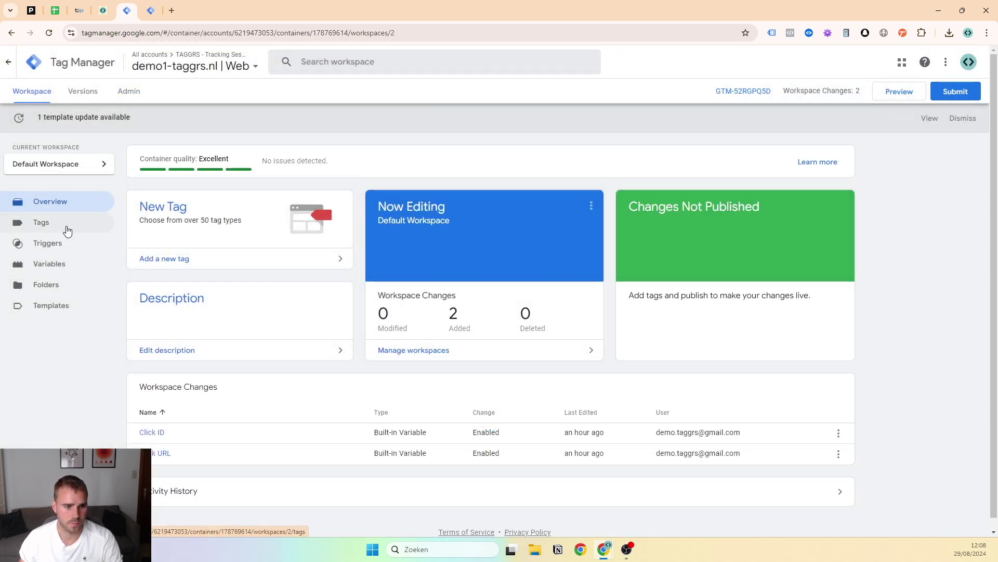
click(67, 231)
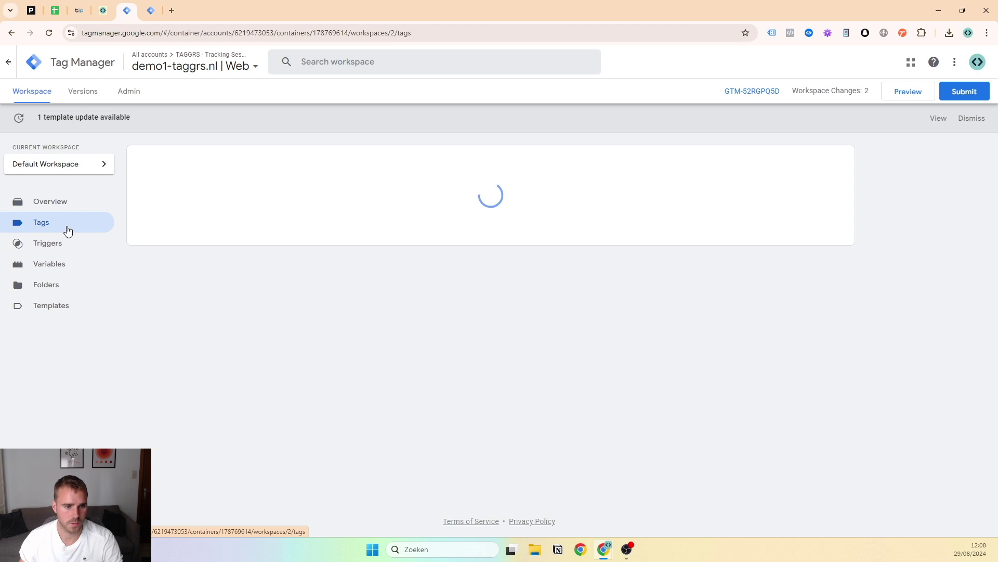
Import Empty Server.json into the Server container, overwriting its Default Workspace
click(141, 6)
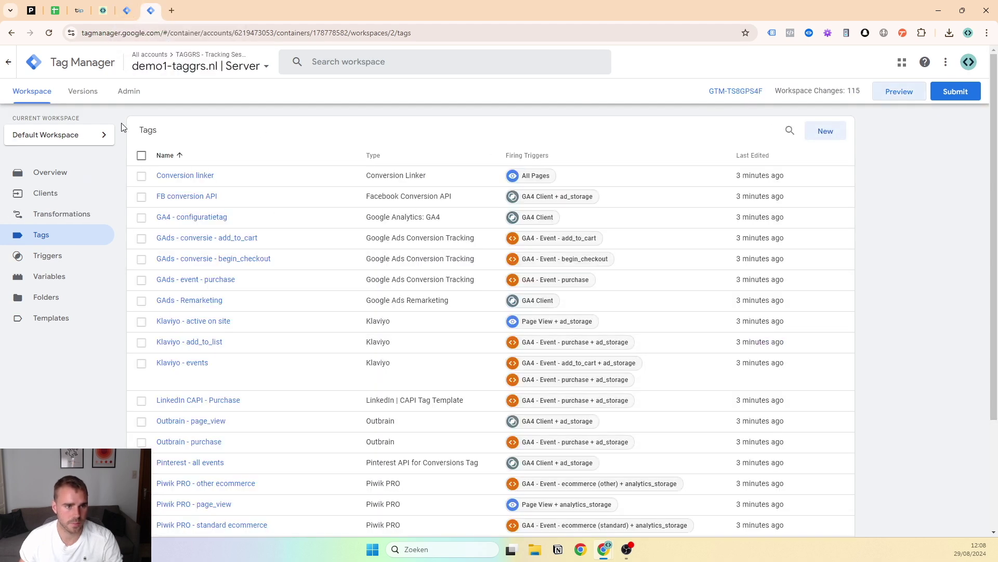
click(129, 93)
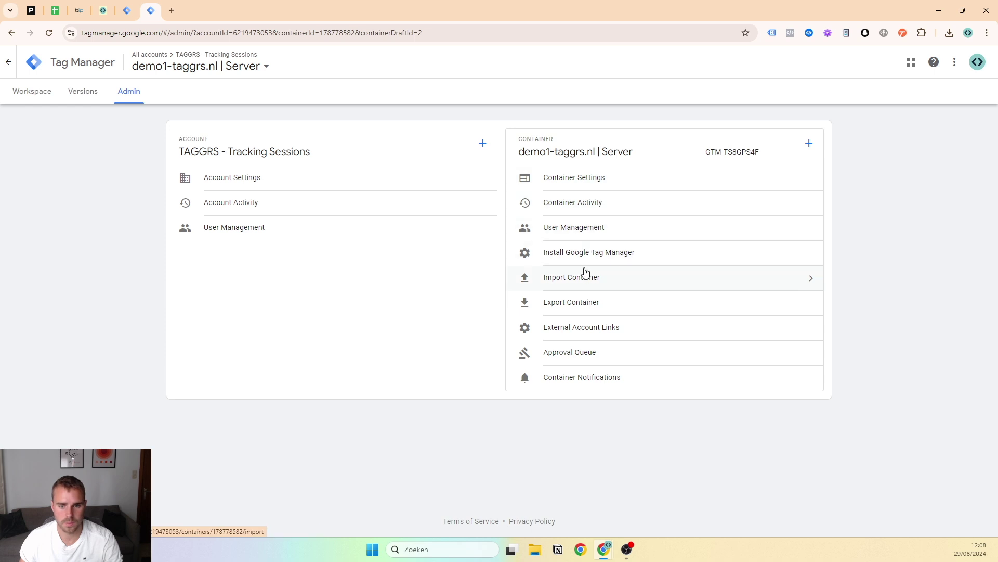
click(584, 280)
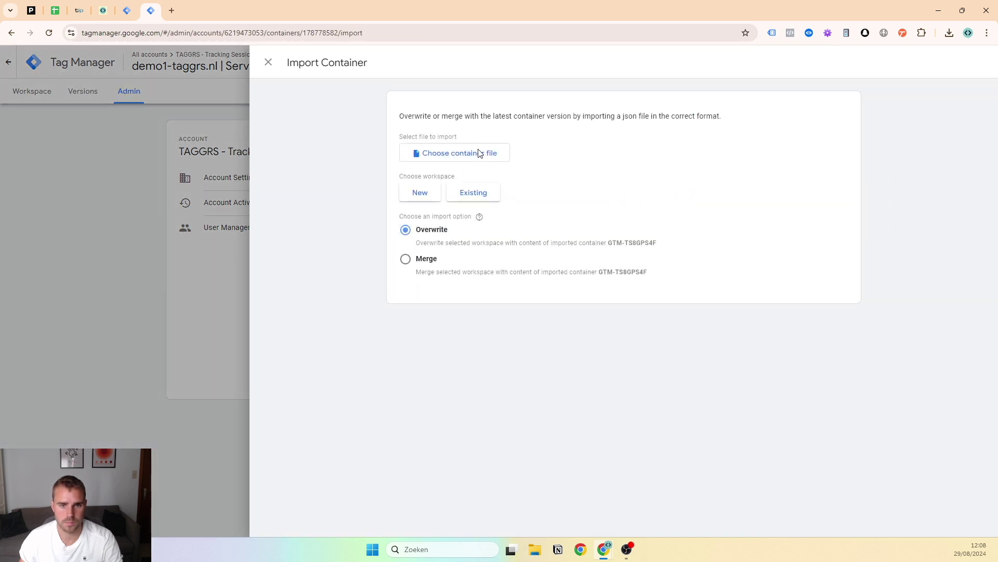
click(462, 153)
double_click(674, 101)
click(431, 260)
click(431, 230)
click(473, 193)
click(460, 108)
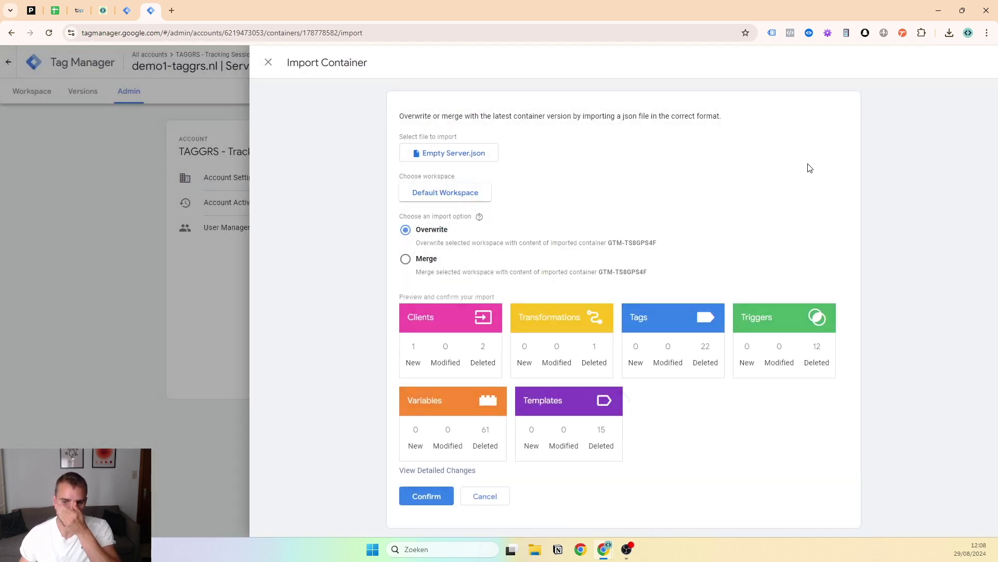
click(442, 494)
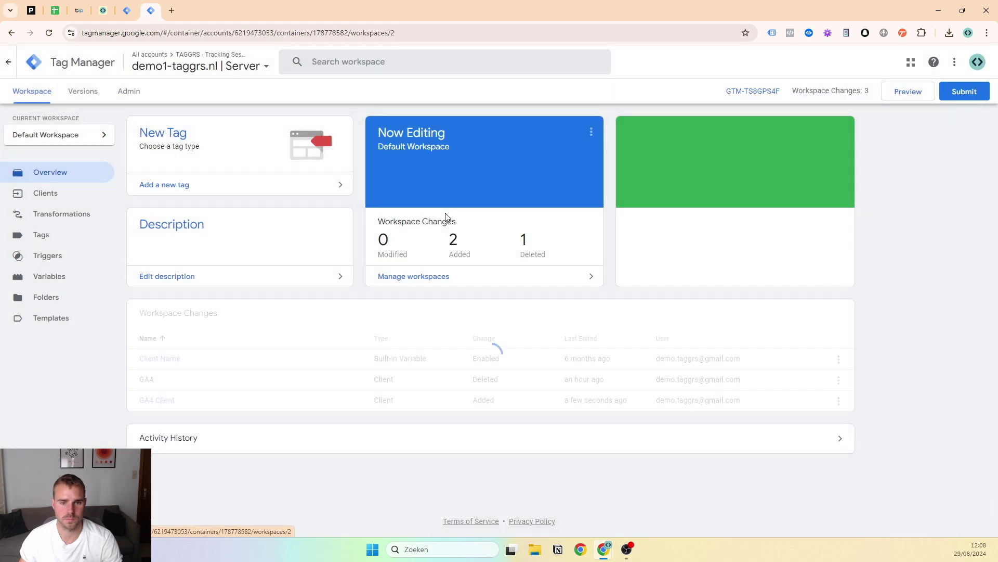
Confirm the Server container's tag list is now empty and check its clients
click(52, 235)
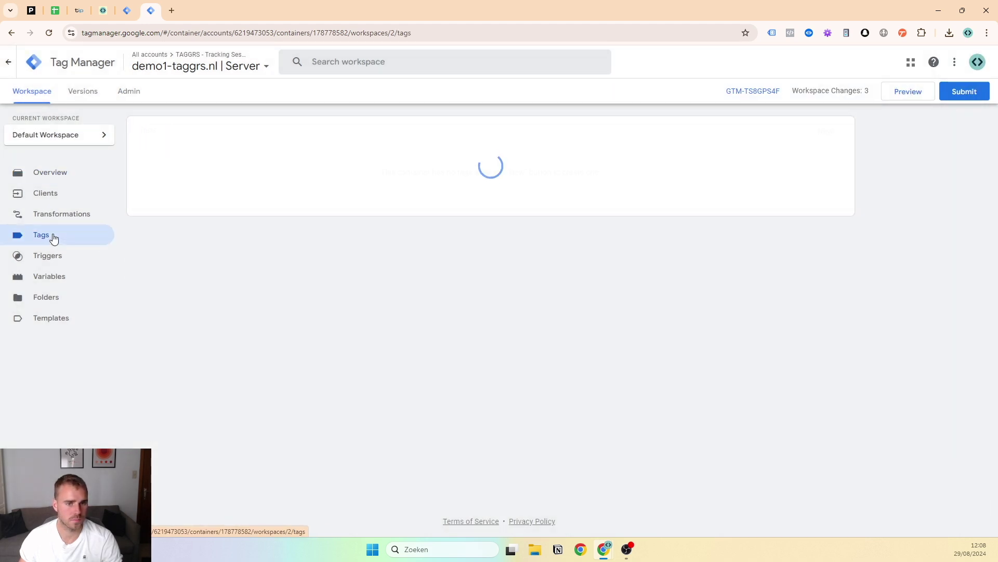
click(52, 173)
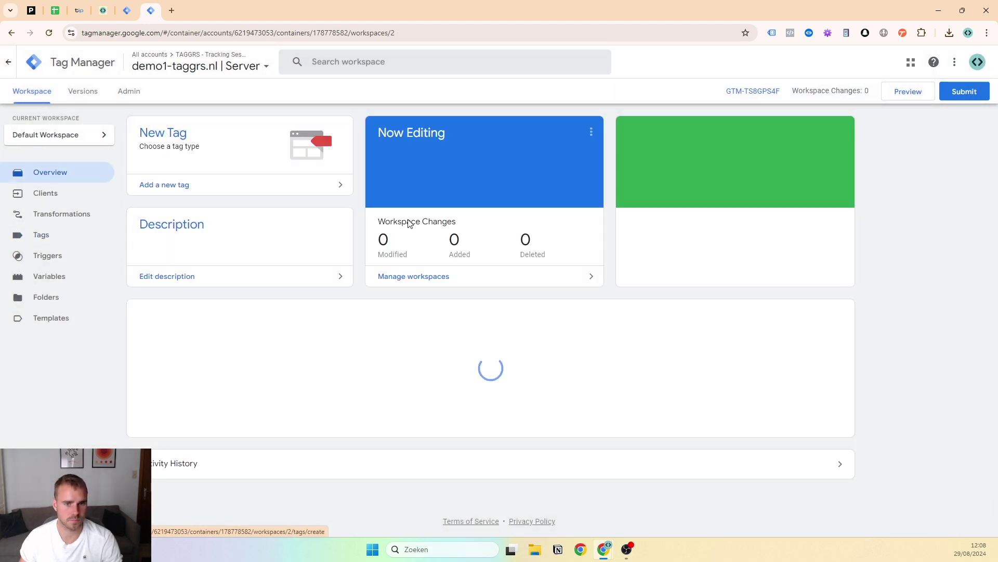
click(58, 235)
click(80, 199)
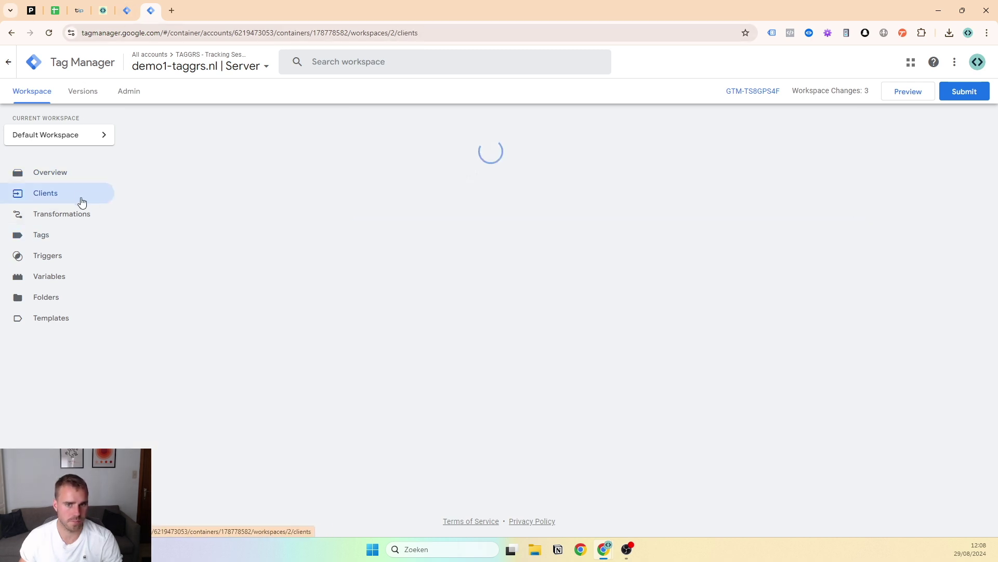
click(32, 236)
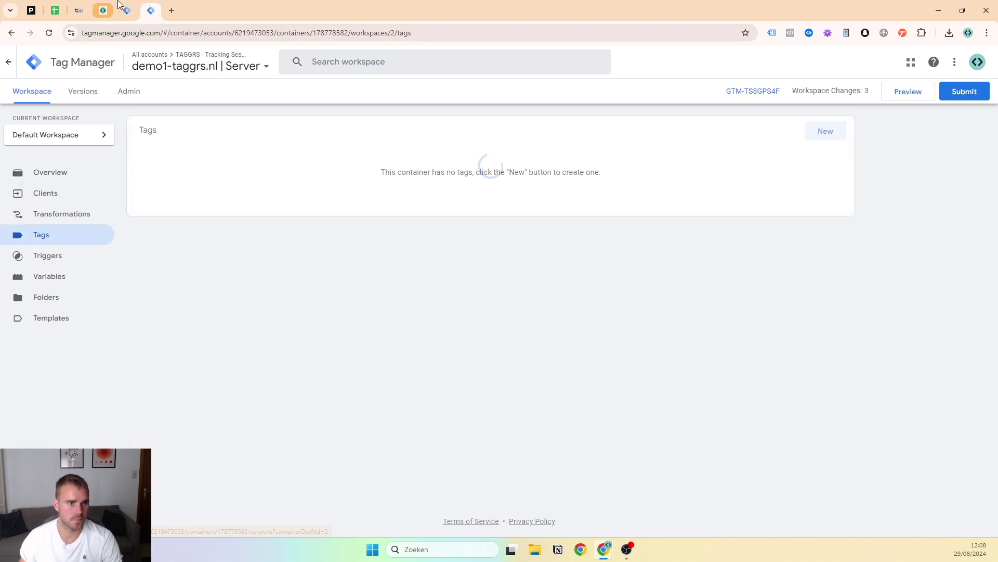
click(123, 12)
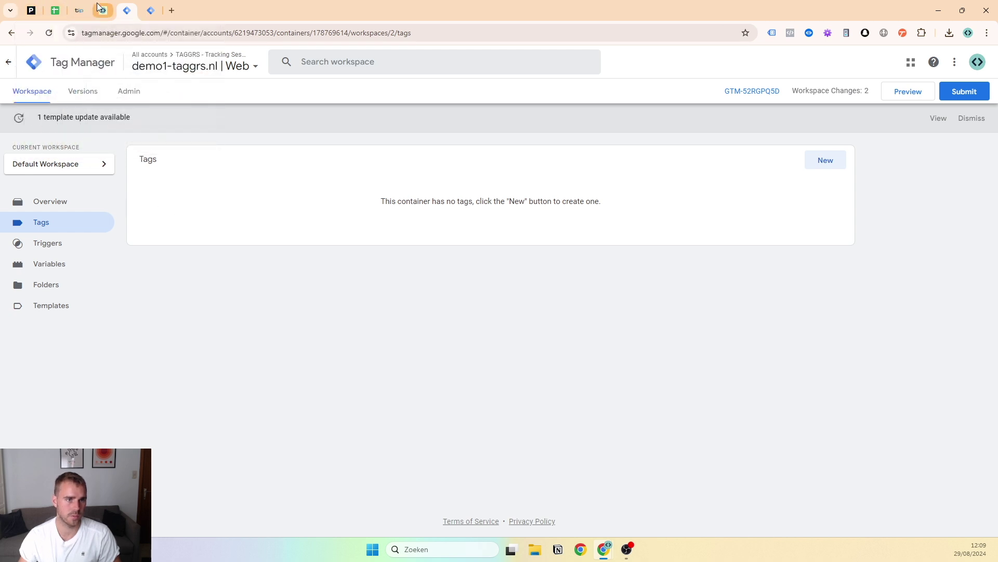
Read the blog's Option 2 manual setup heading, check the checklist, then return to Web tags
click(97, 5)
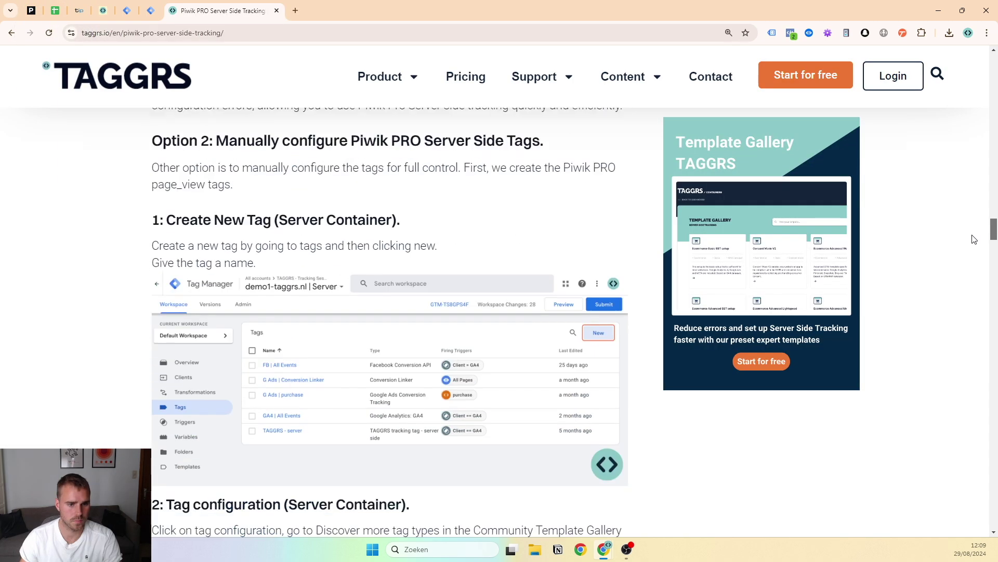
drag(972, 235, 971, 236)
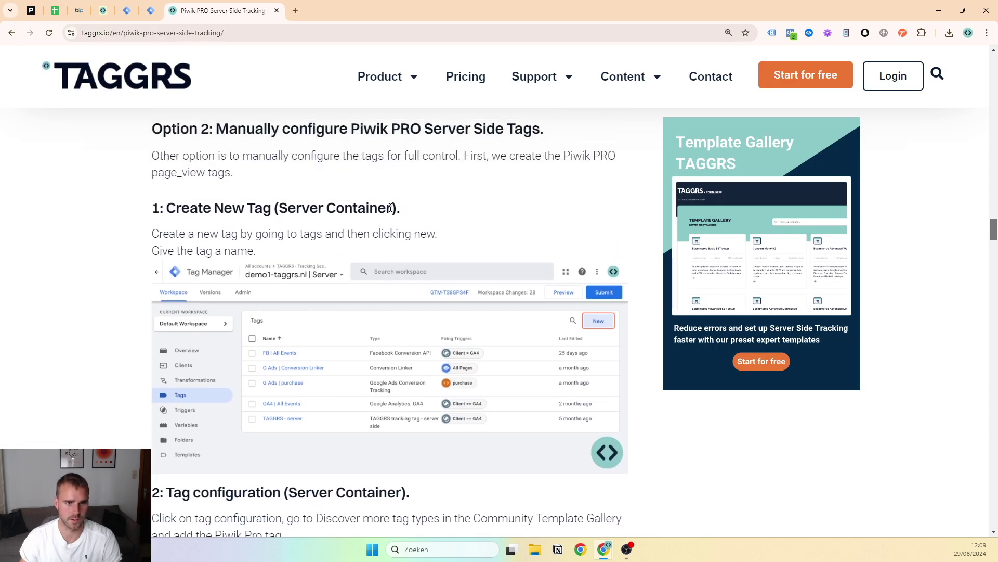
triple_click(384, 130)
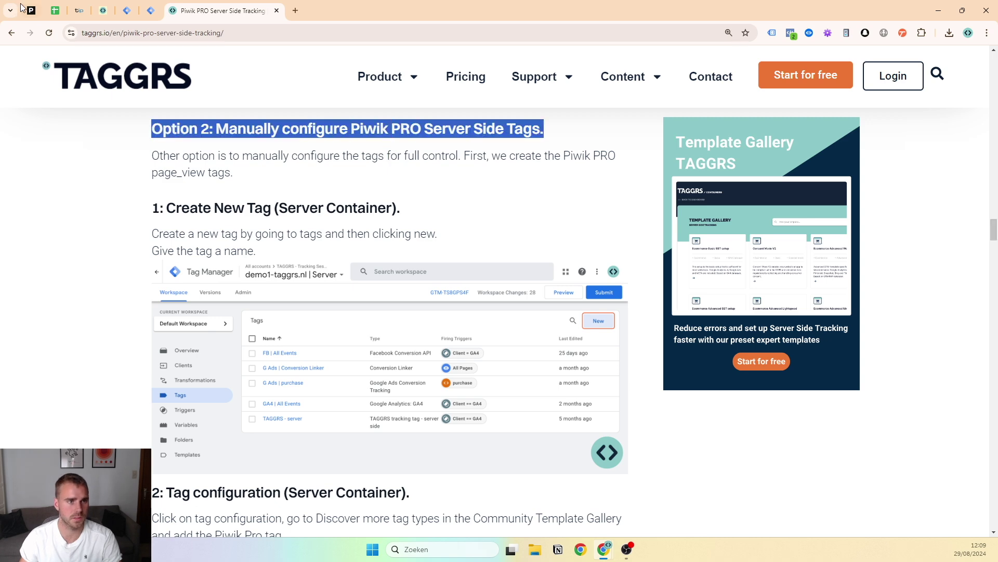
click(52, 7)
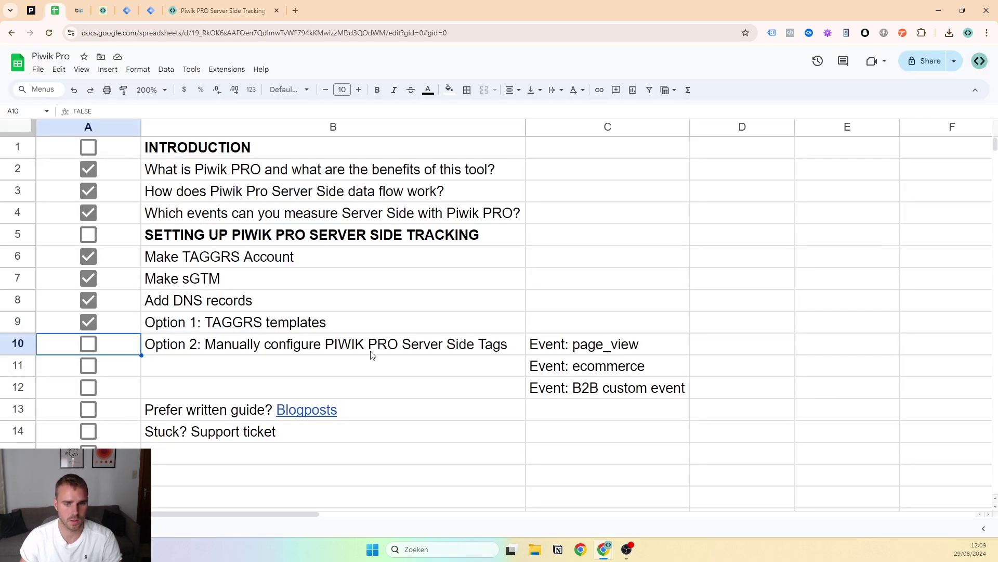
click(132, 5)
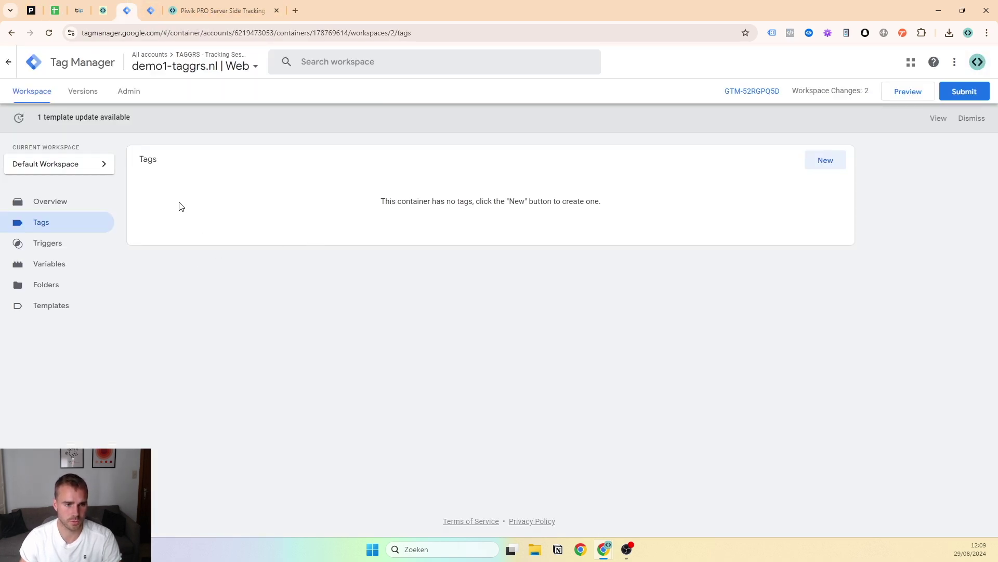
Create a new Web container tag as GA4 Event with Measurement ID G-12345
click(823, 162)
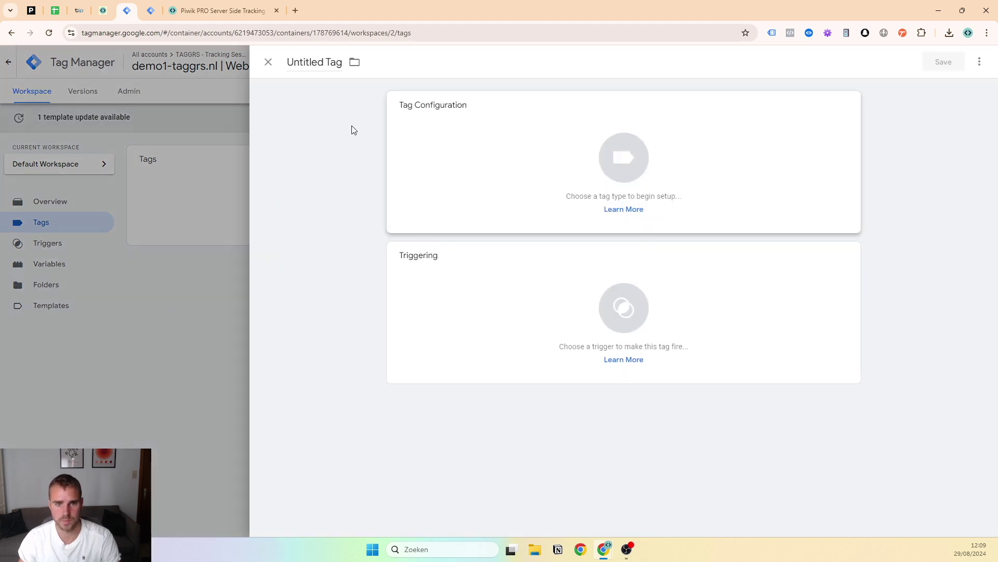
click(488, 174)
click(780, 162)
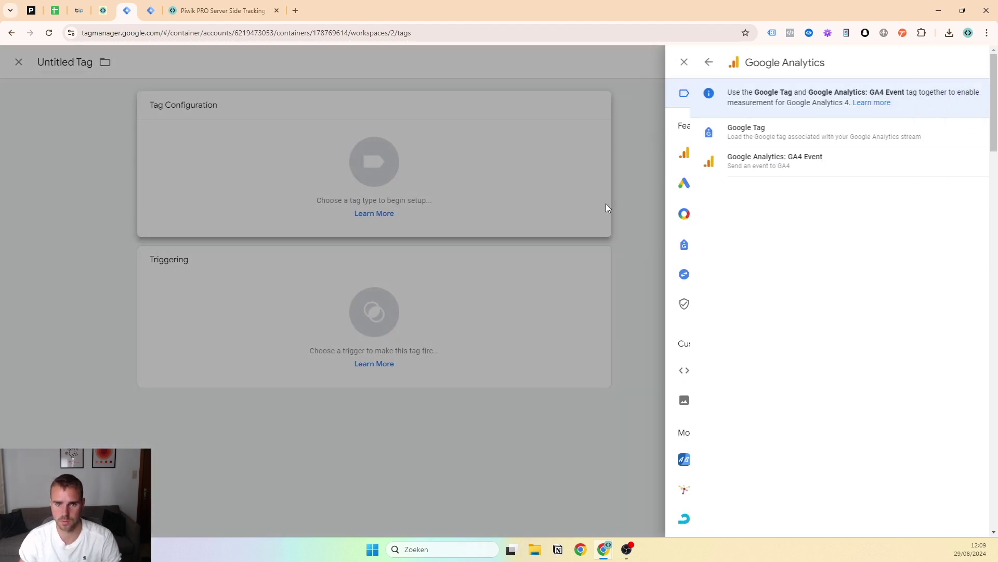
click(753, 156)
click(431, 210)
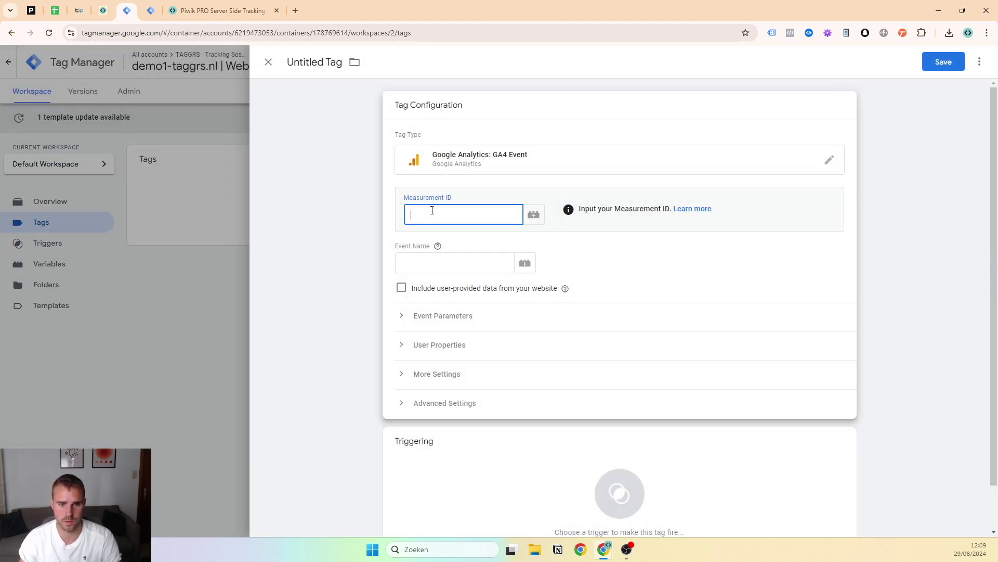
text(G-12345)
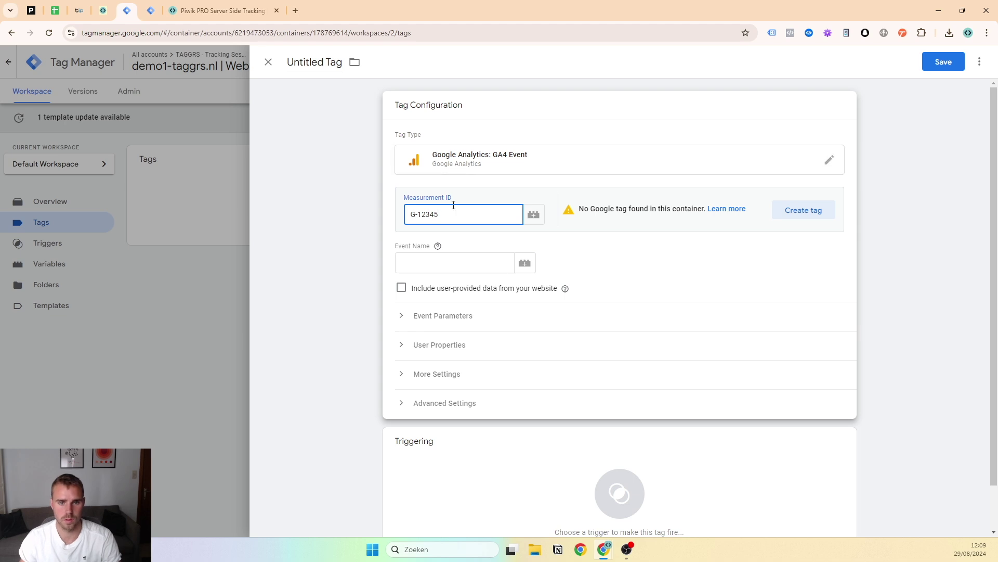
Change the tag type to Google Tag with Tag ID G-12345 and start naming it GT | page_view
click(549, 152)
click(738, 183)
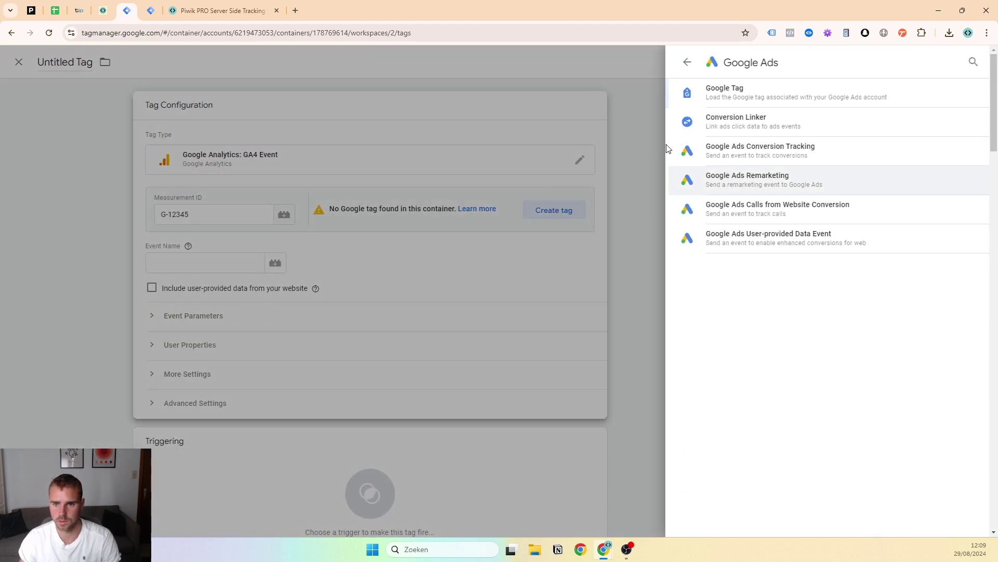
click(681, 59)
click(684, 150)
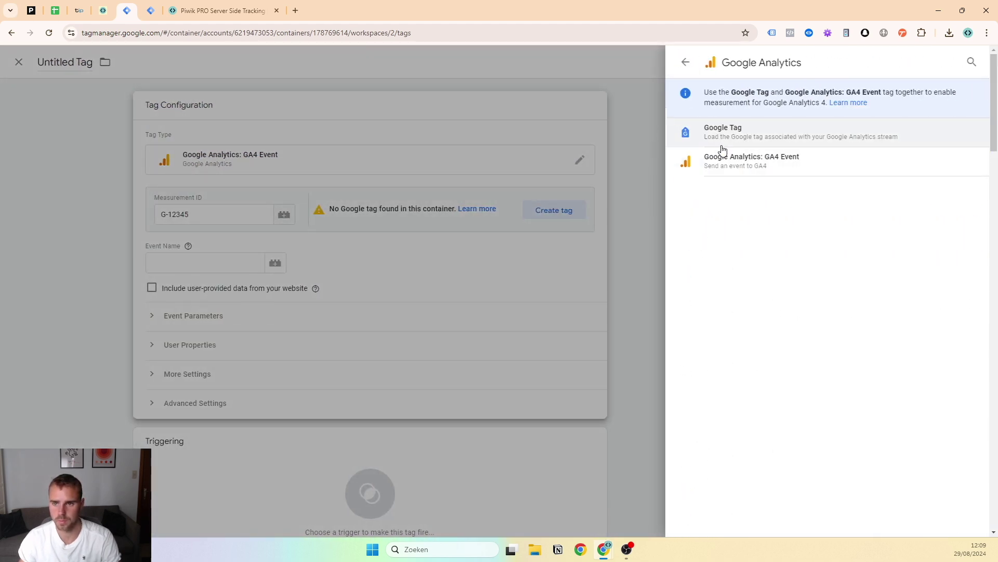
click(726, 133)
click(456, 202)
text(G)
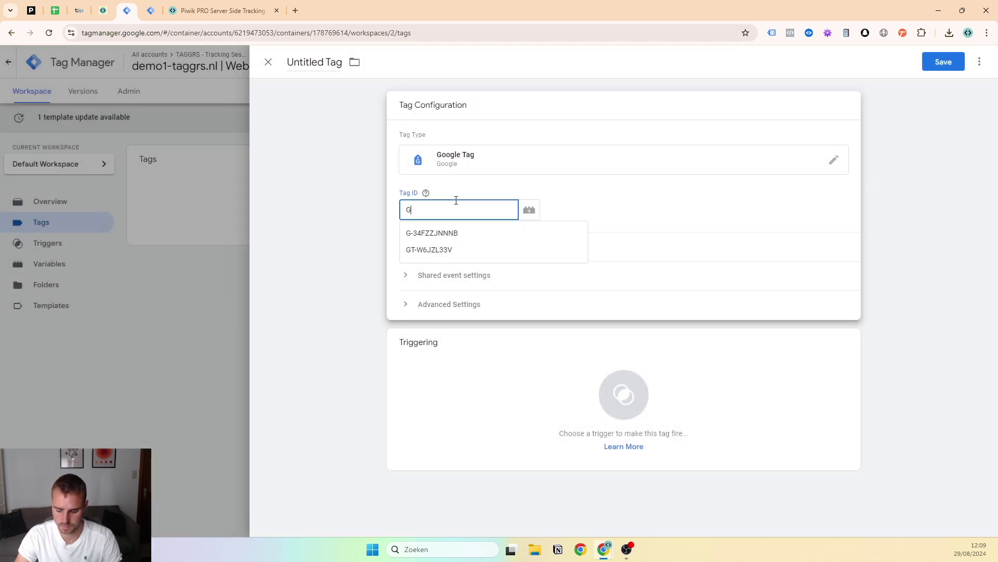
text(-12345)
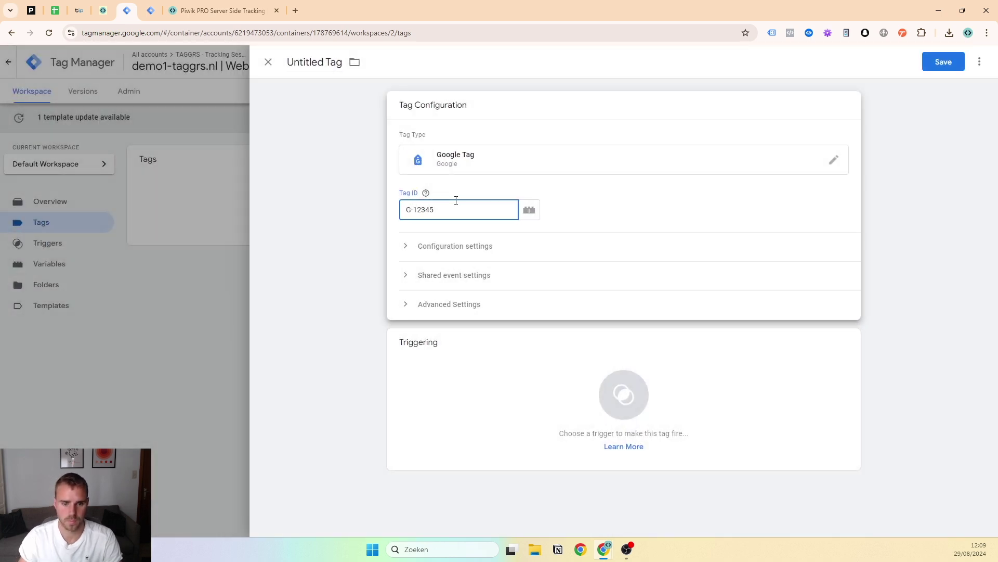
click(327, 62)
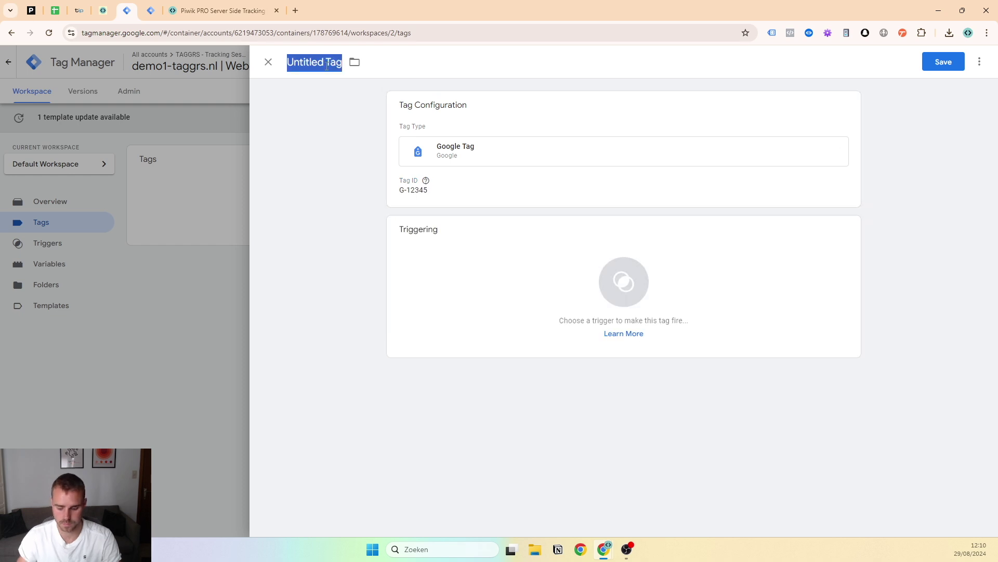
text(GT | page_view)
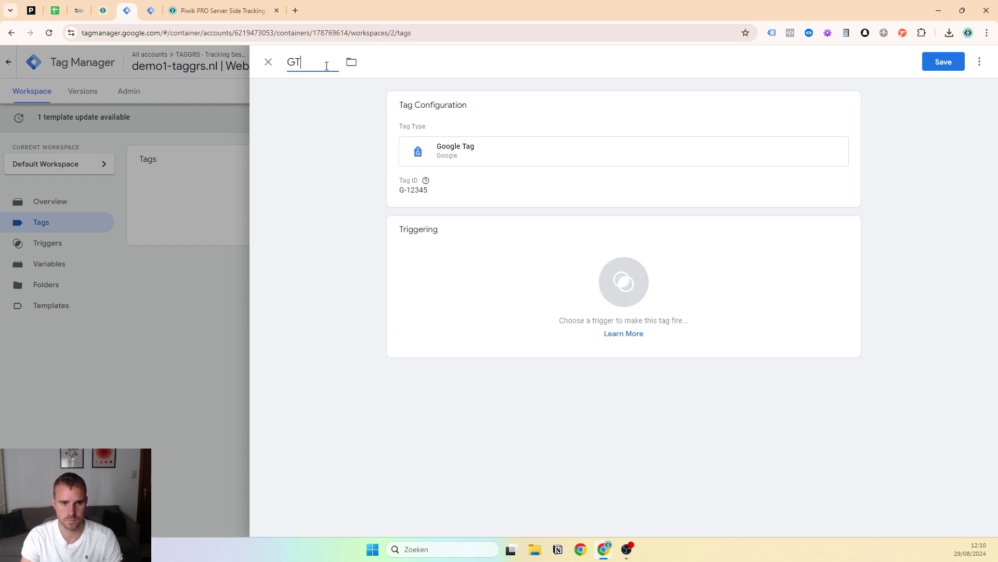
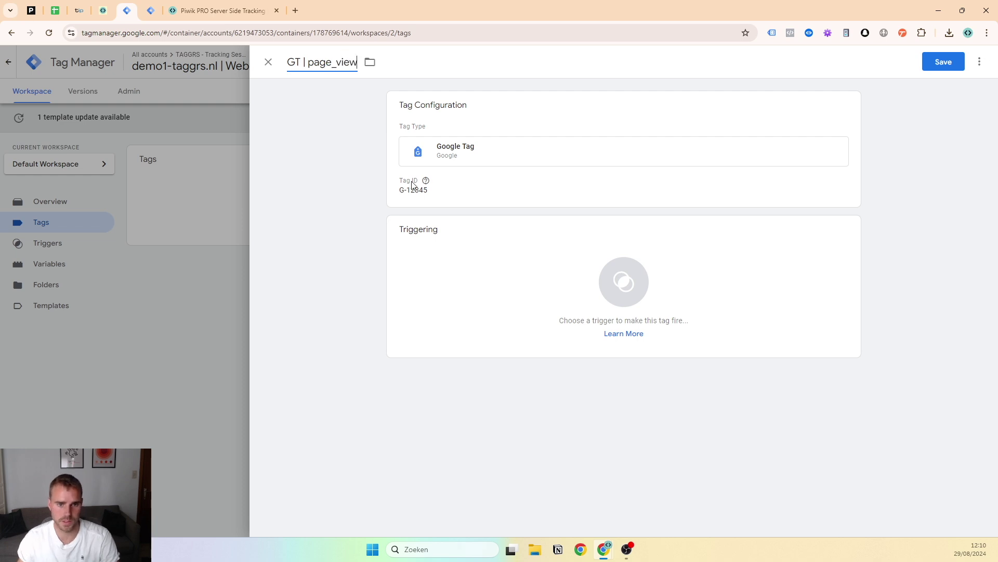
Make the GT | page_view tag fire on the All Pages trigger
click(606, 165)
click(484, 370)
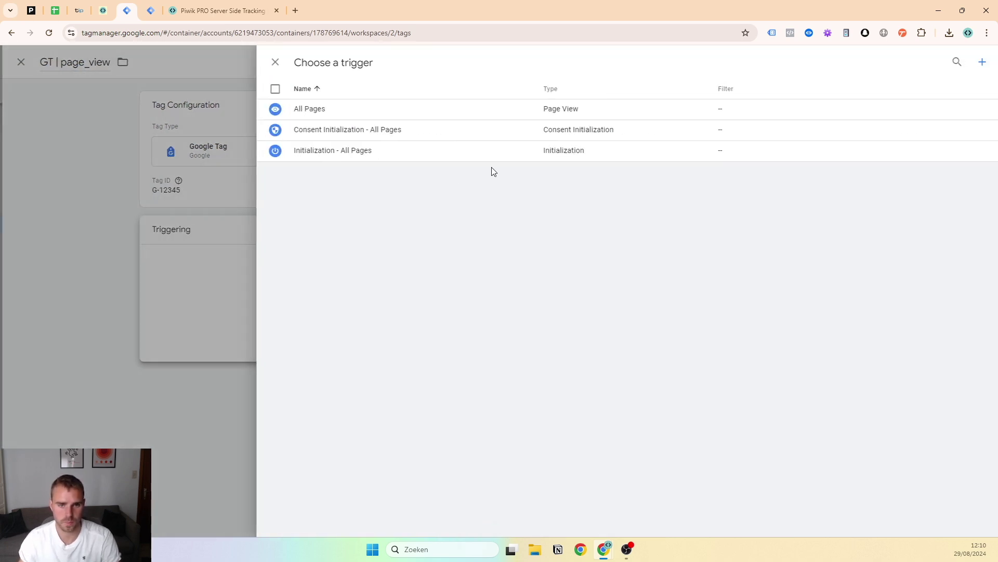
click(341, 109)
click(559, 191)
click(440, 254)
click(450, 343)
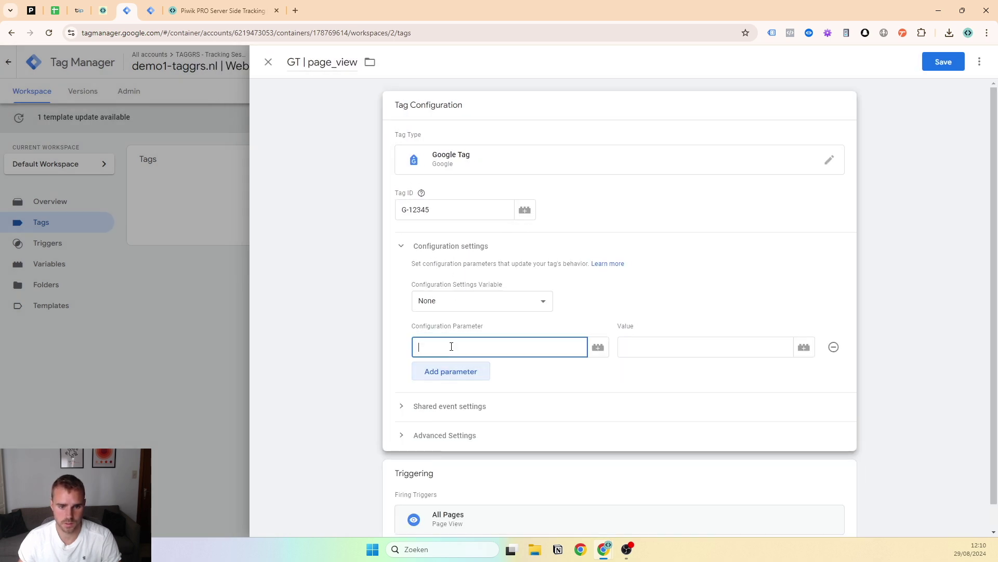
text(server)
key(Down)
key(Return)
key(Tab)
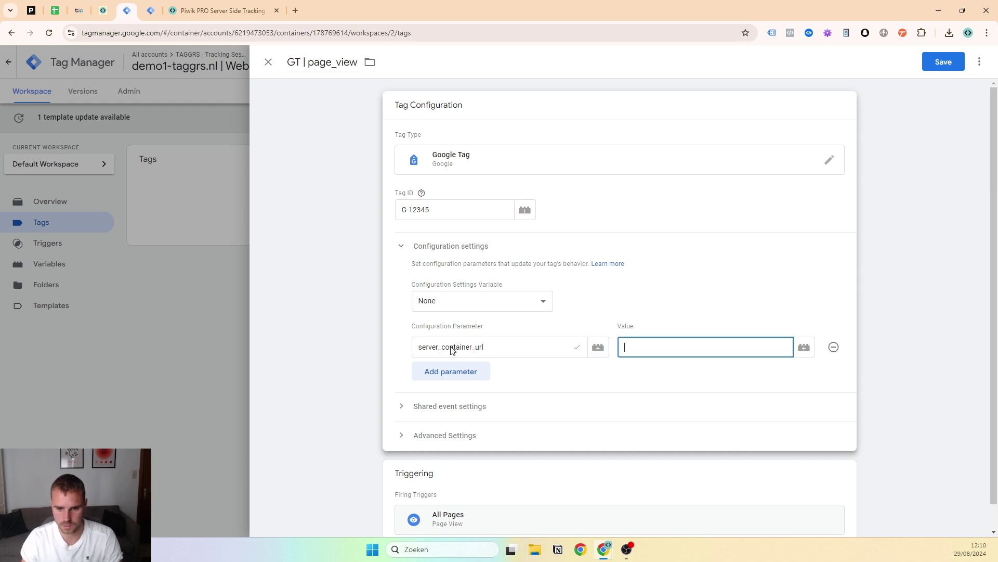
key(super+v)
scroll(710, 477, down, 2)
click(709, 478)
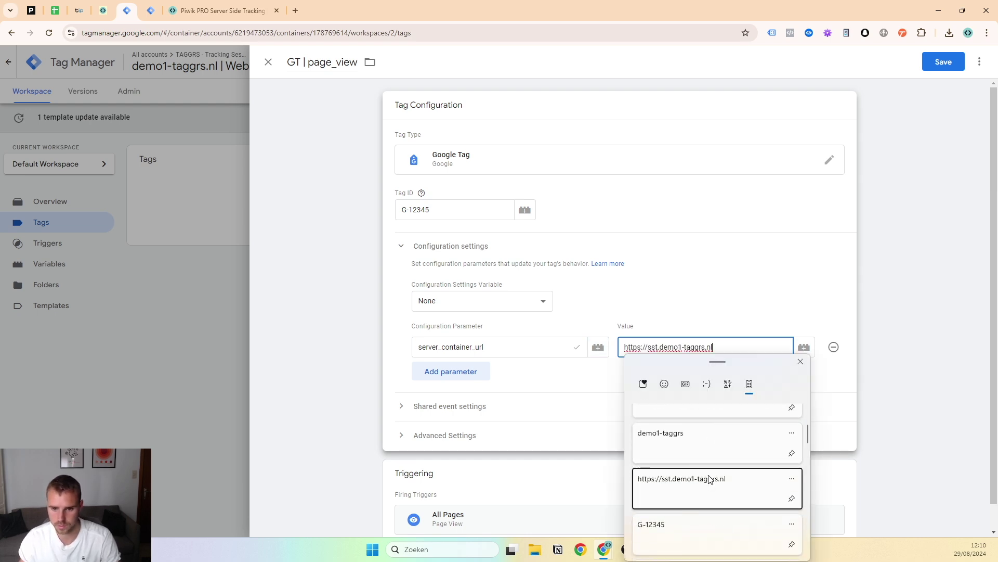
Add the send_page_view parameter set to true and save the tag
click(450, 372)
text(send)
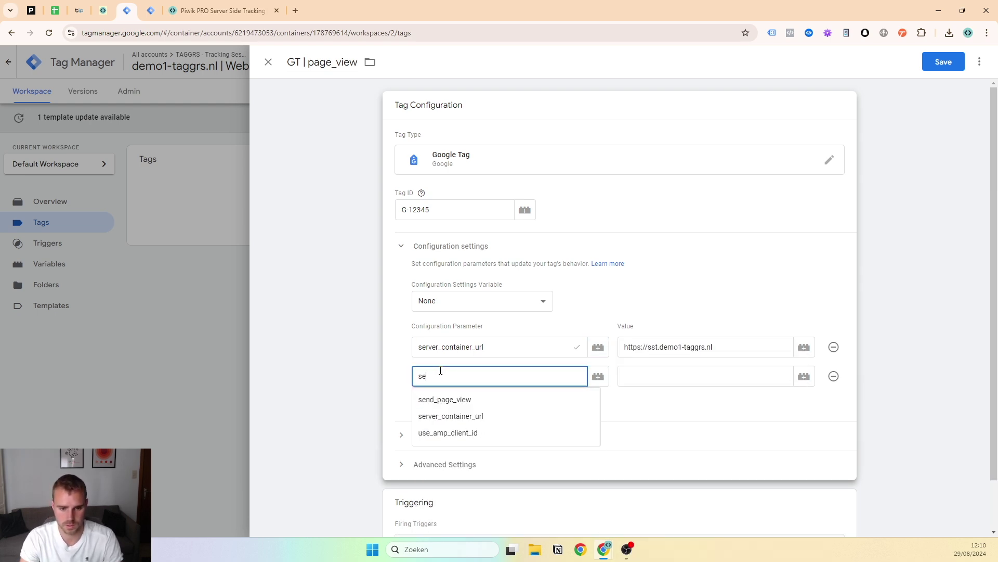
key(Down)
key(Return)
key(Tab)
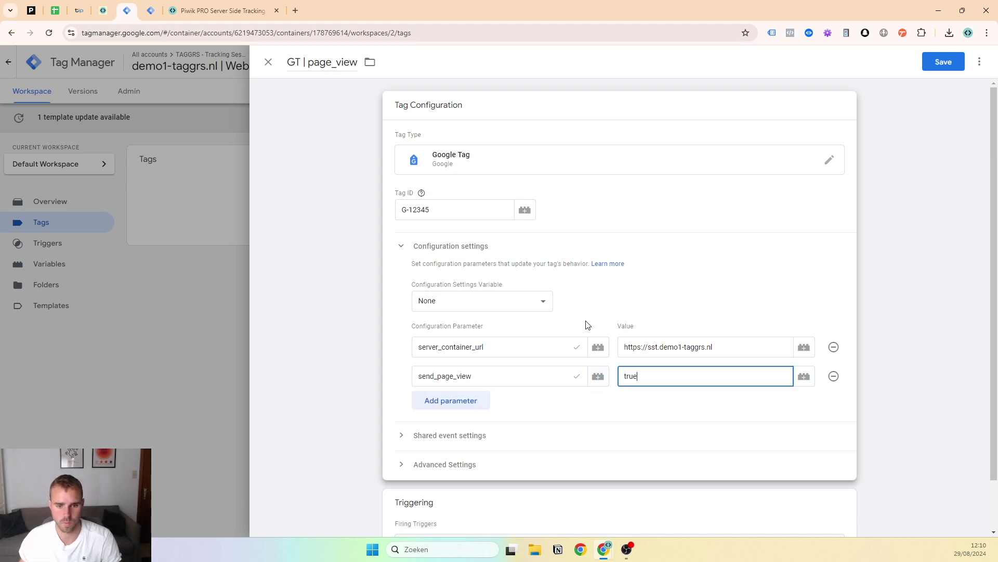
scroll(613, 189, down, 1)
click(943, 61)
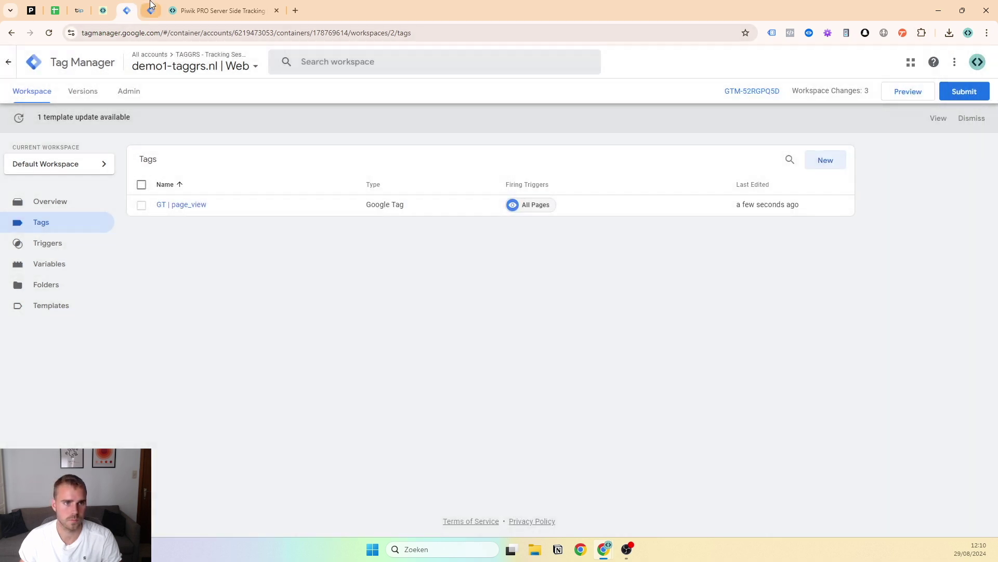
Start a new tag in the server container and browse the Community Template Gallery
click(150, 11)
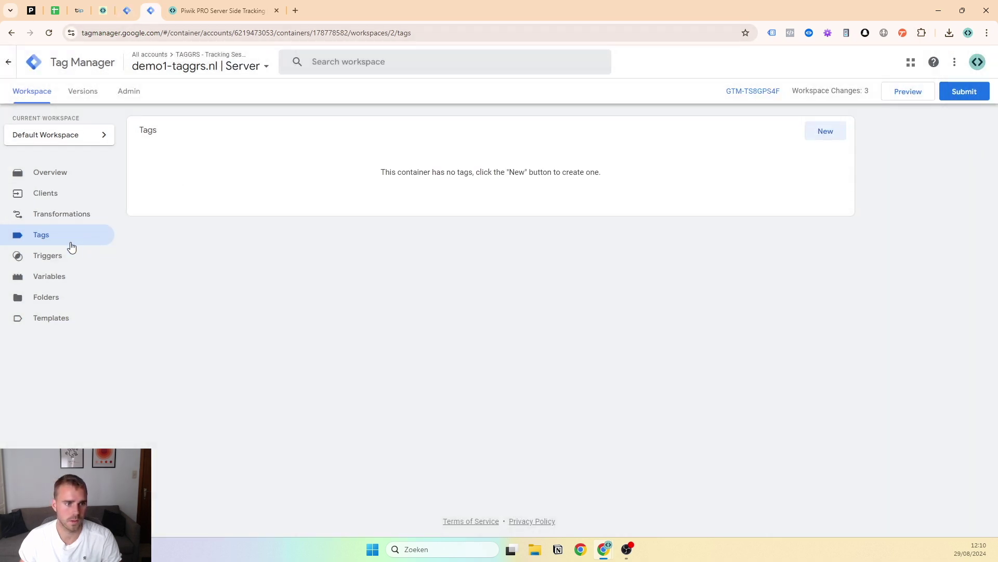
click(126, 10)
click(150, 10)
click(843, 134)
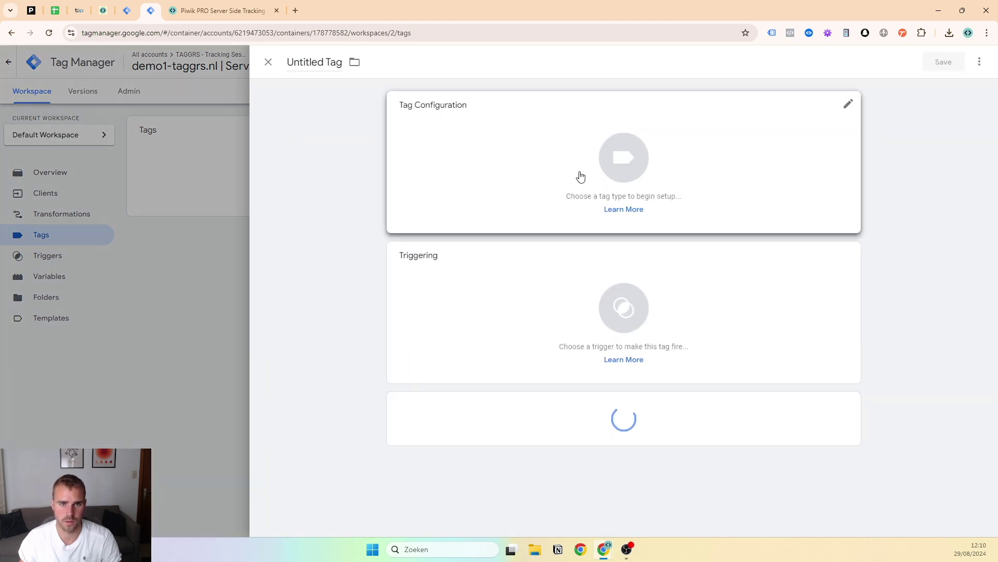
click(587, 172)
click(912, 94)
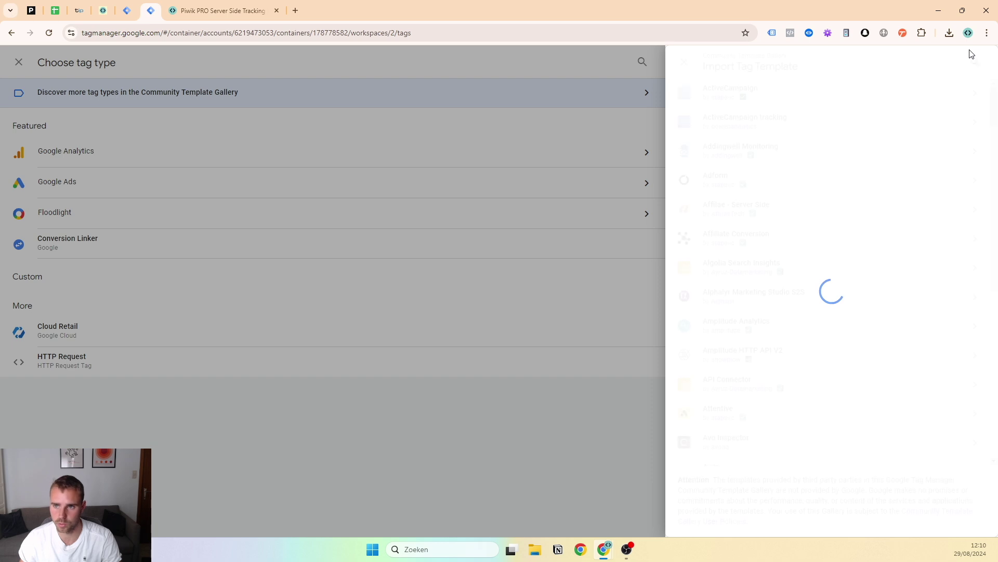
Search the gallery for 'piwik' and add the Piwik PRO template to the workspace
click(974, 61)
text(pi)
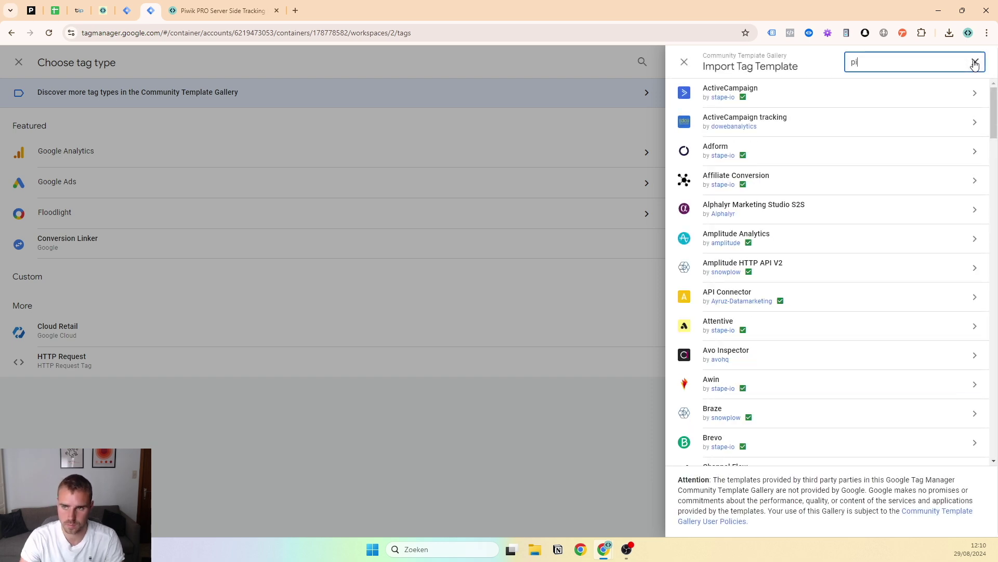
text(wk)
key(BackSpace)
text(ik)
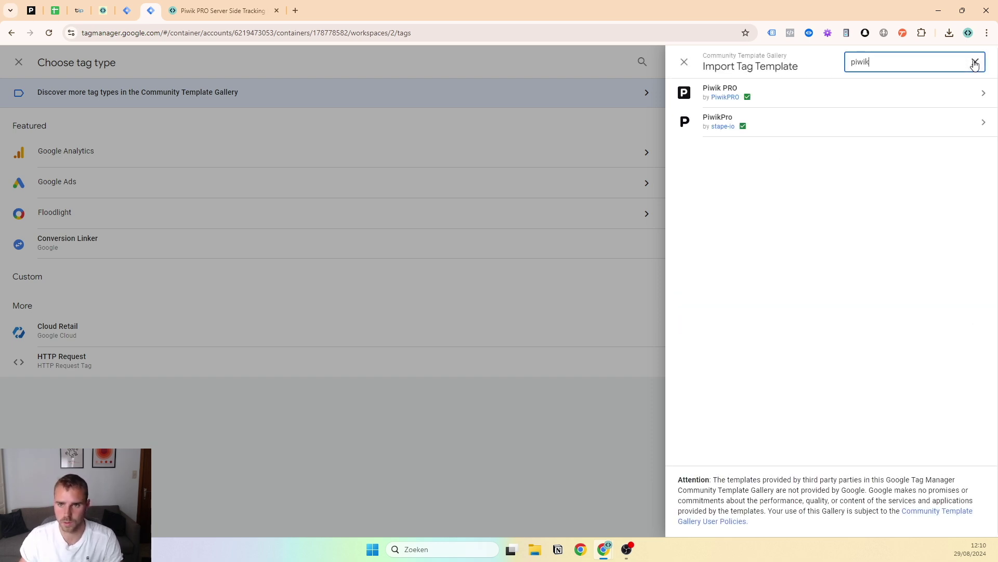
click(834, 99)
click(940, 54)
click(638, 370)
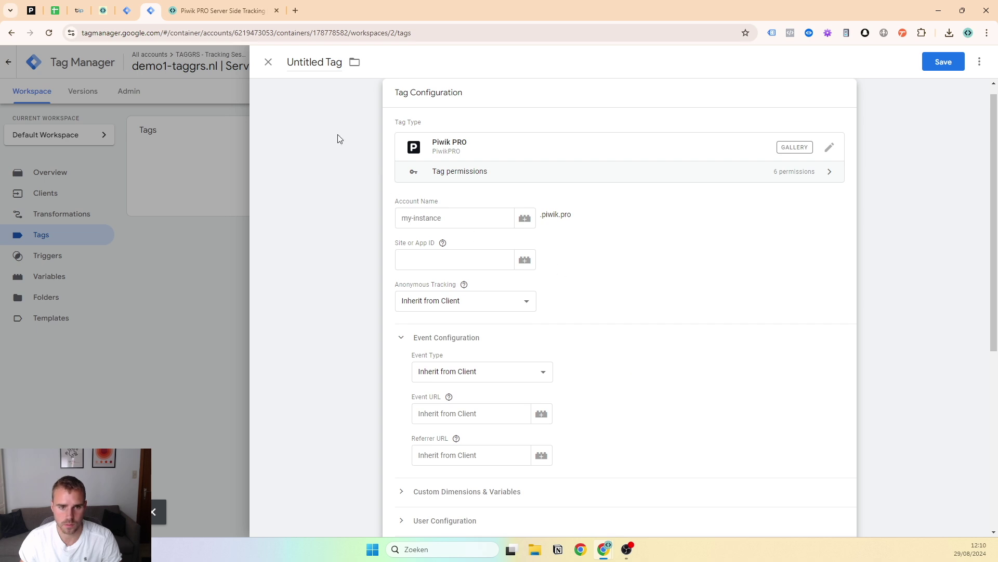
Name the new tag 'Piwik PRO | page_view'
click(309, 58)
text(Piwik PRO | page_view)
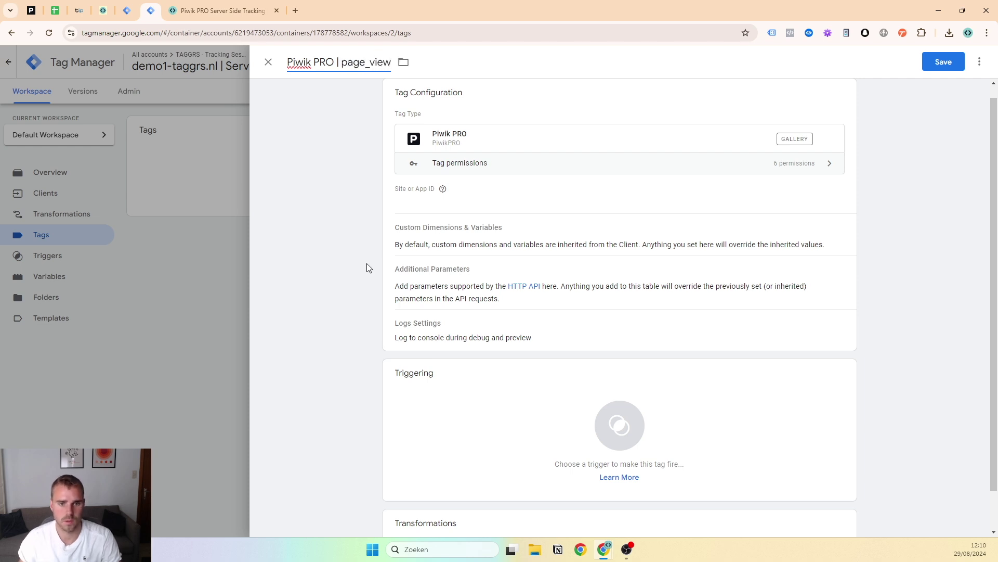
click(447, 252)
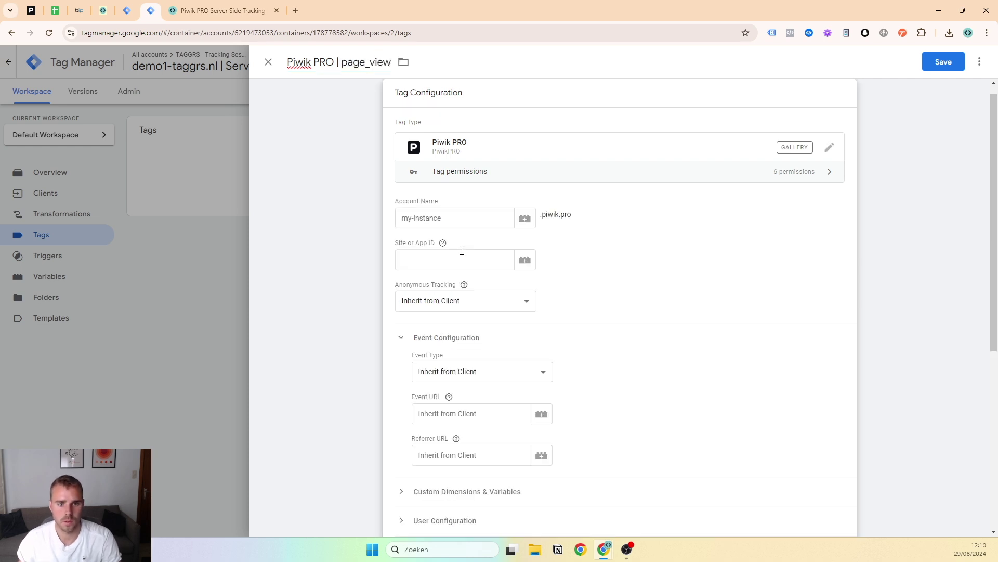
Create a new Constant variable for the Account Name field
click(487, 215)
click(524, 218)
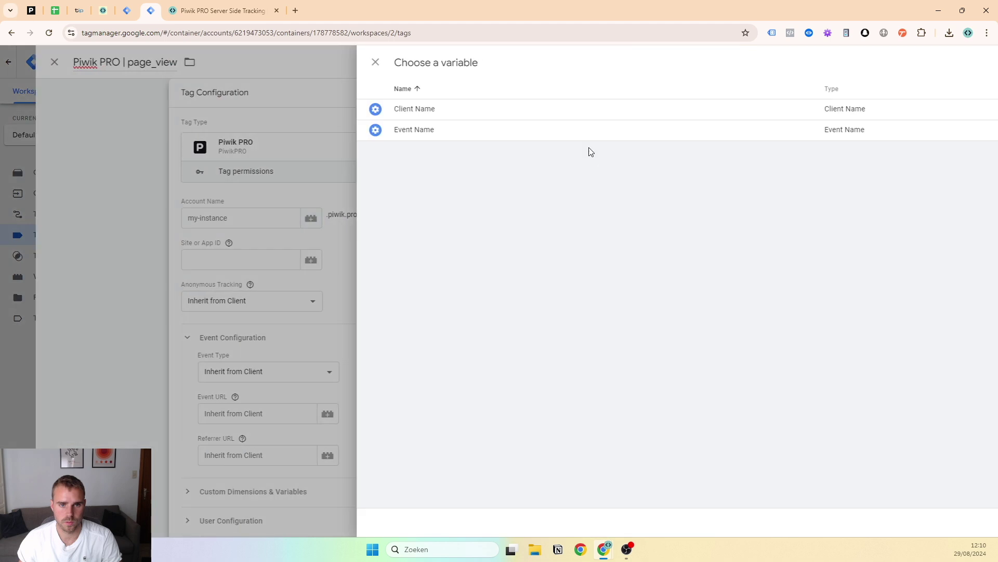
click(980, 63)
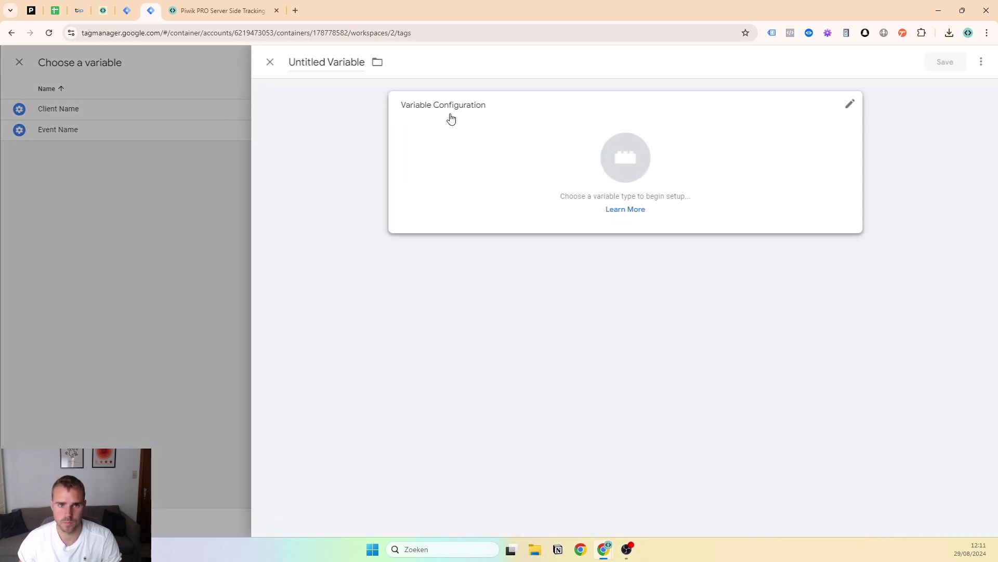
double_click(343, 62)
click(744, 104)
click(976, 62)
text(cons)
click(759, 179)
Name the constant 'piwik account name', give it value demo1-taggrs, and save it
triple_click(303, 62)
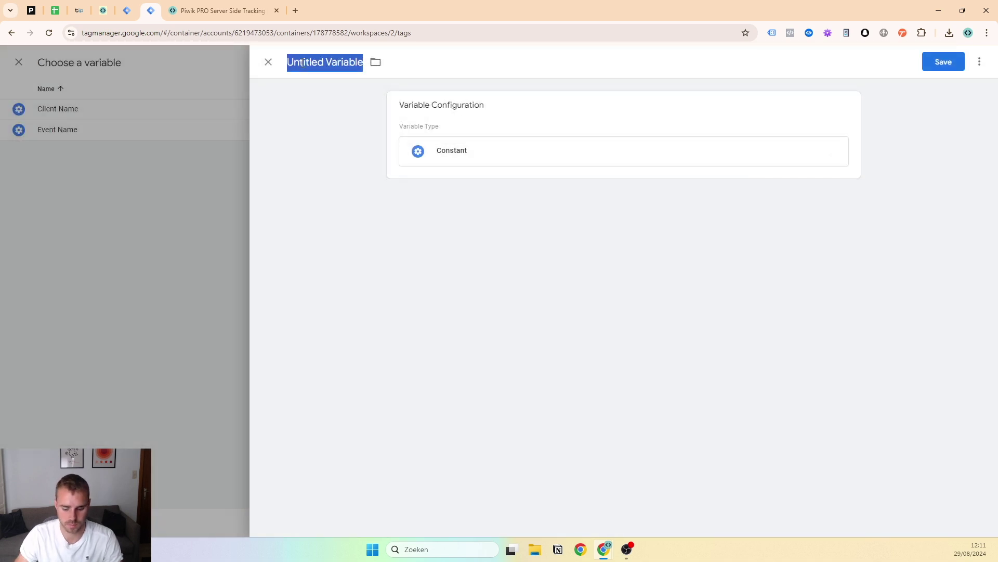
text(piwik account name)
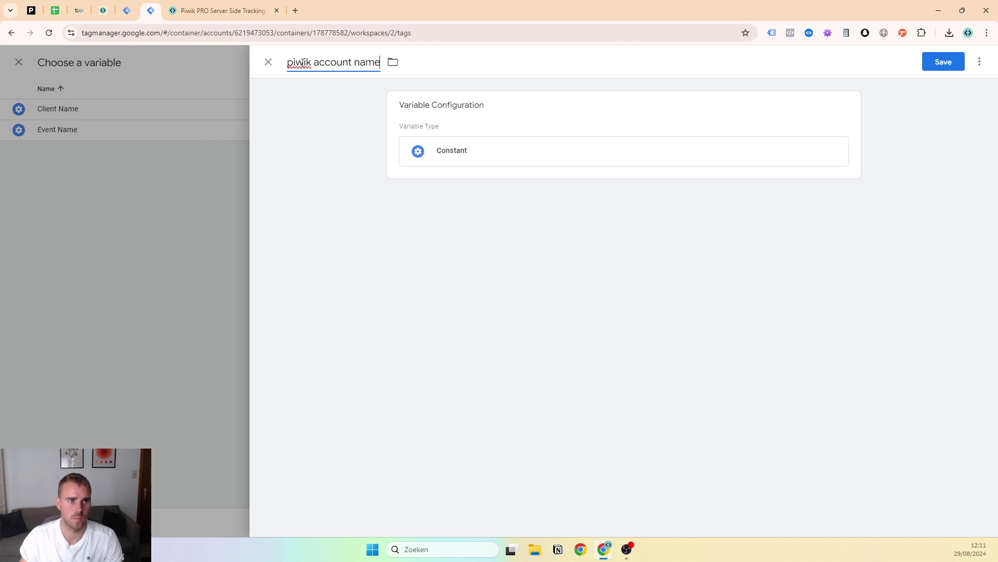
click(450, 146)
click(463, 208)
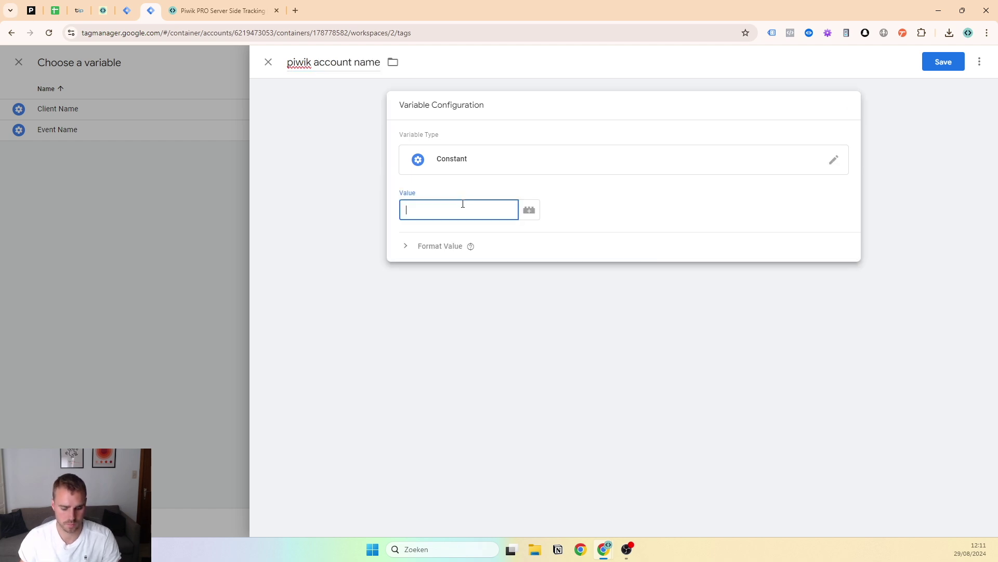
key(super+v)
scroll(477, 326, down, 2)
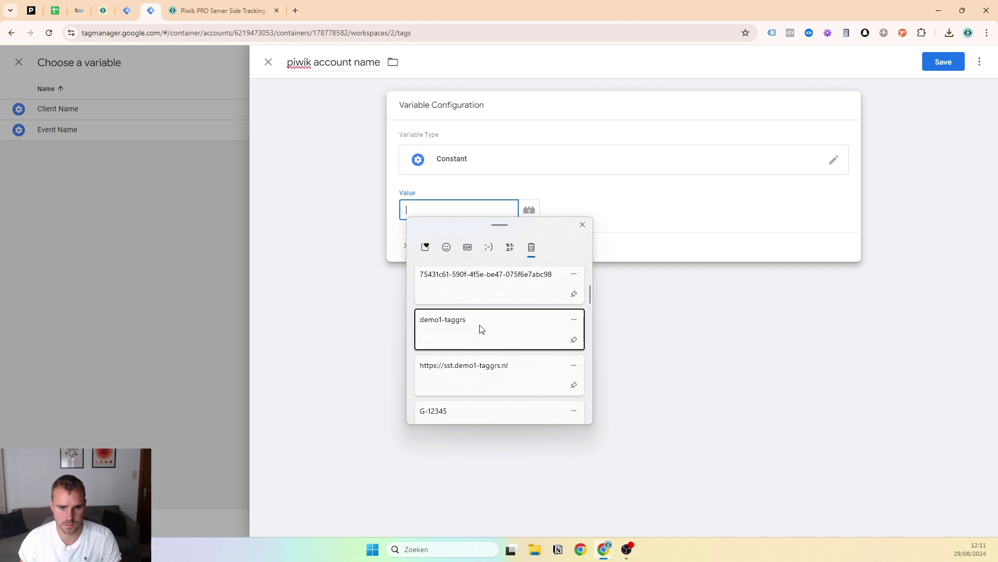
click(481, 329)
click(942, 63)
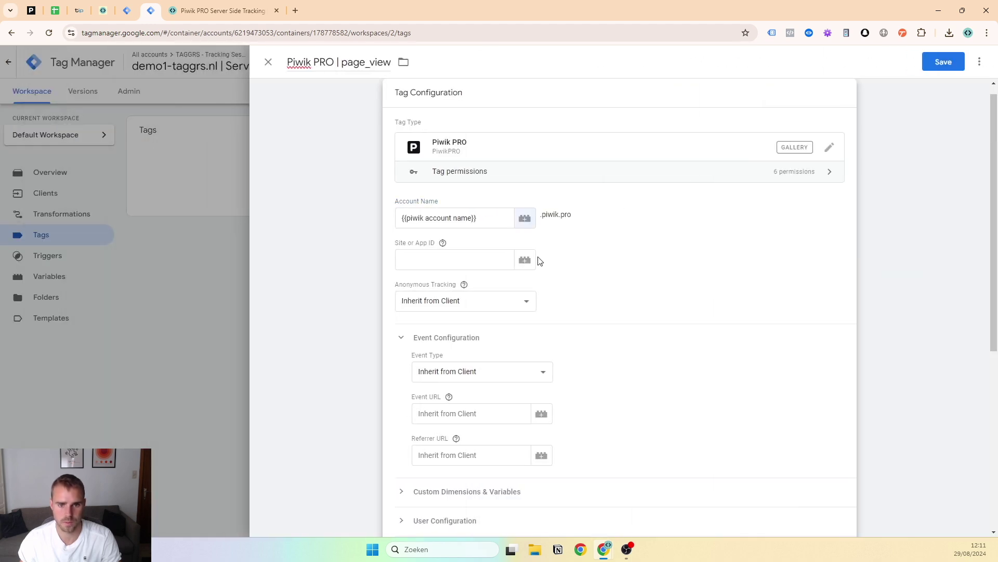
Fill Site or App ID with a new Constant variable 'piwik site id' holding the site ID
click(527, 260)
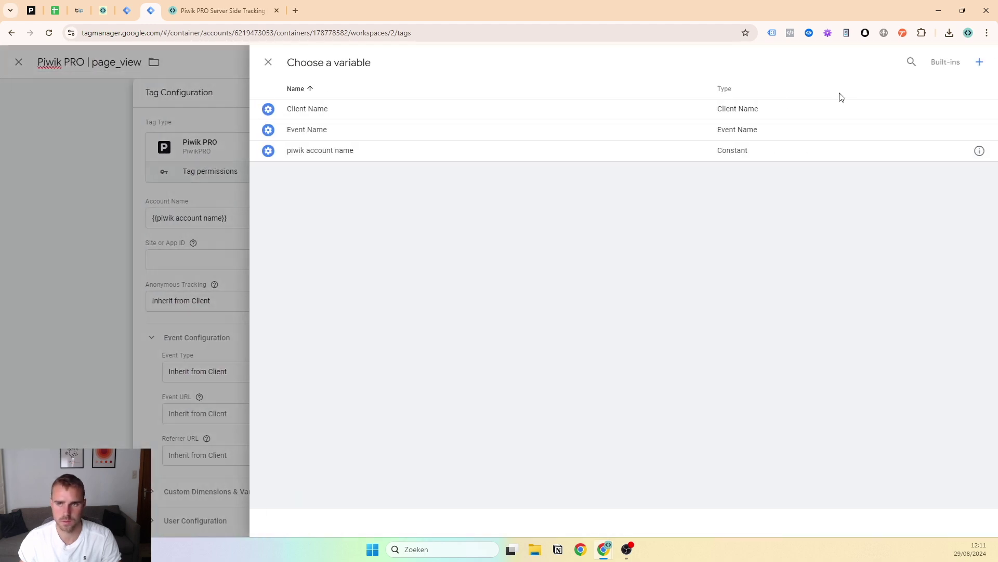
click(978, 67)
click(591, 169)
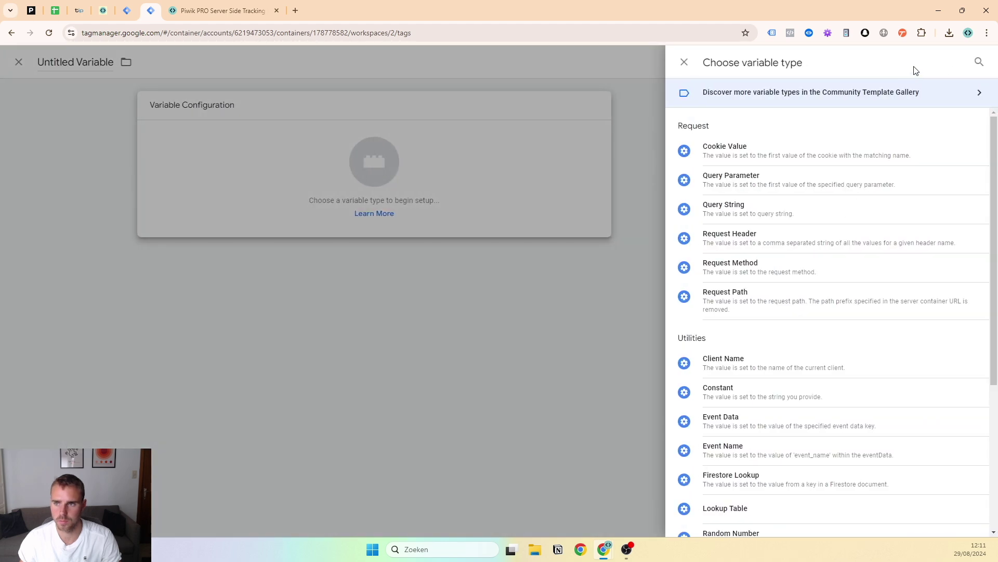
click(974, 63)
text(cons)
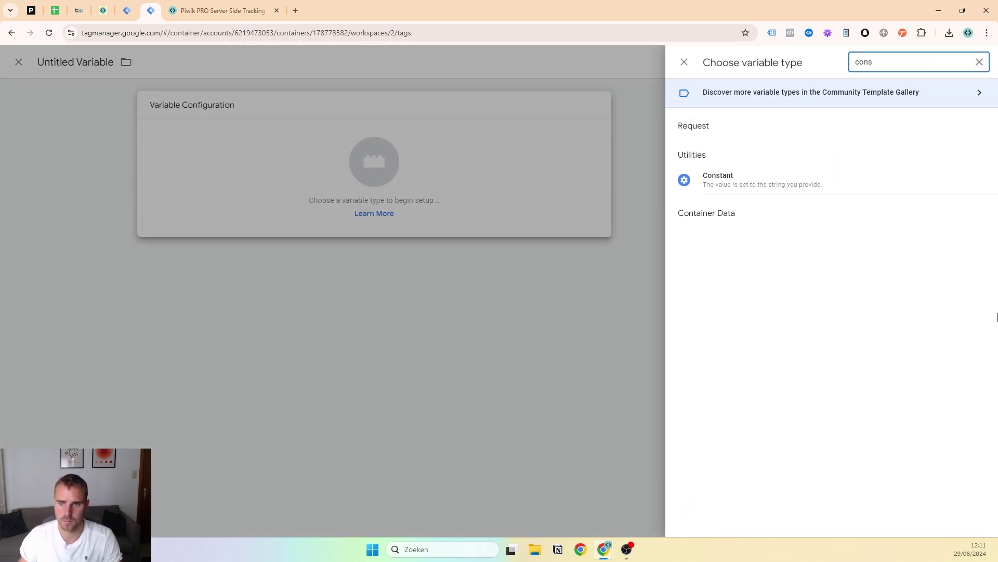
click(836, 178)
click(451, 204)
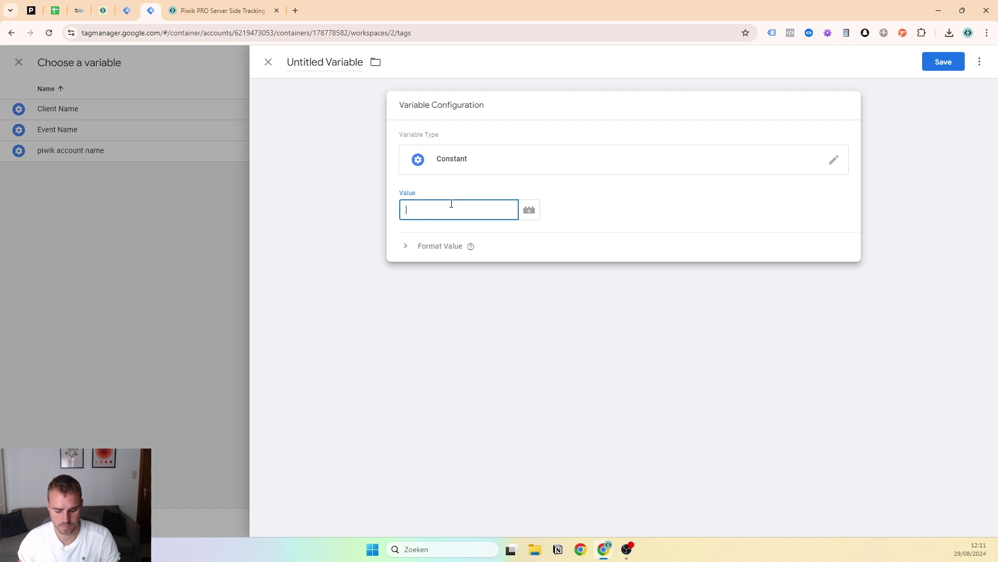
key(super+v)
click(455, 350)
click(286, 61)
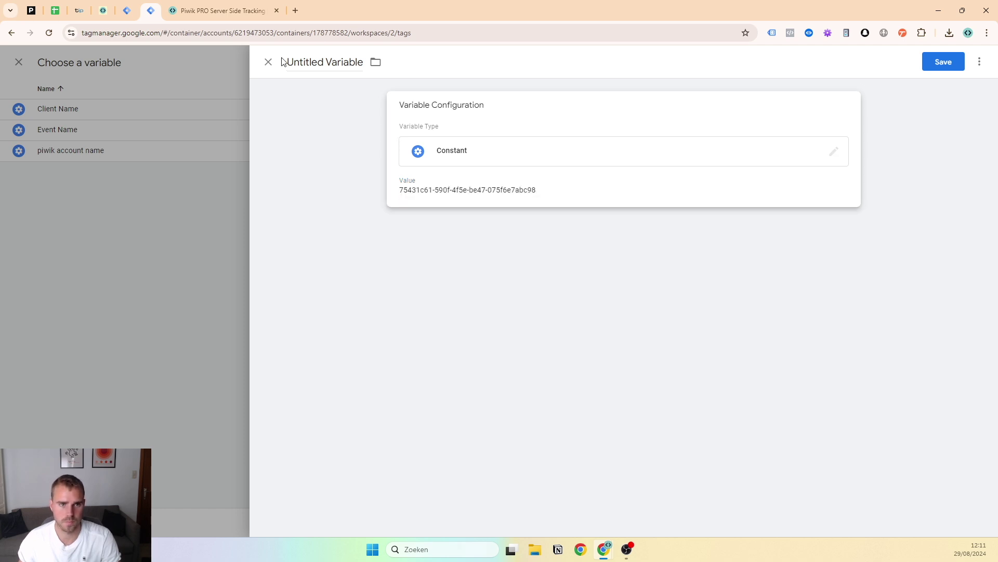
double_click(299, 61)
triple_click(297, 62)
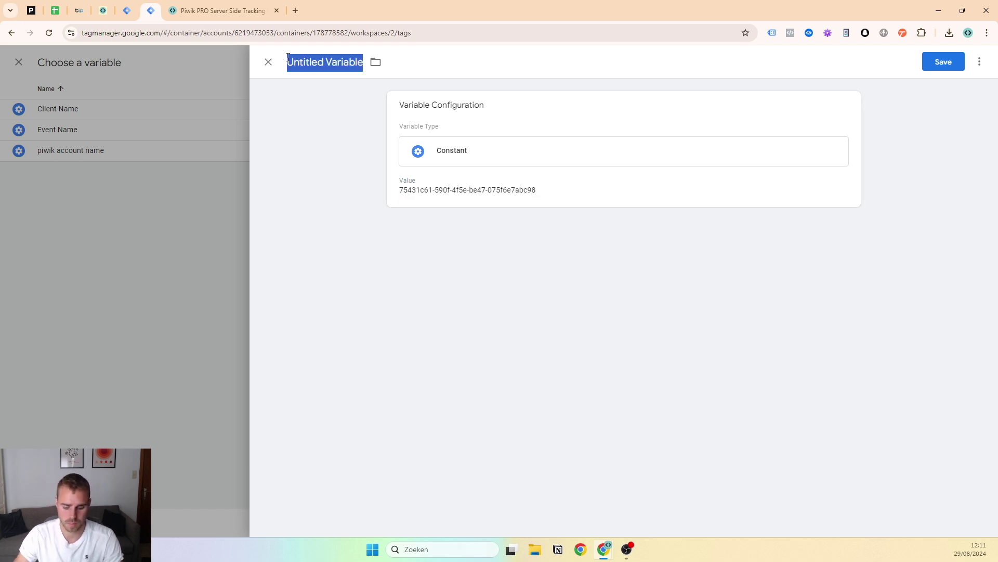
text(piwik site id)
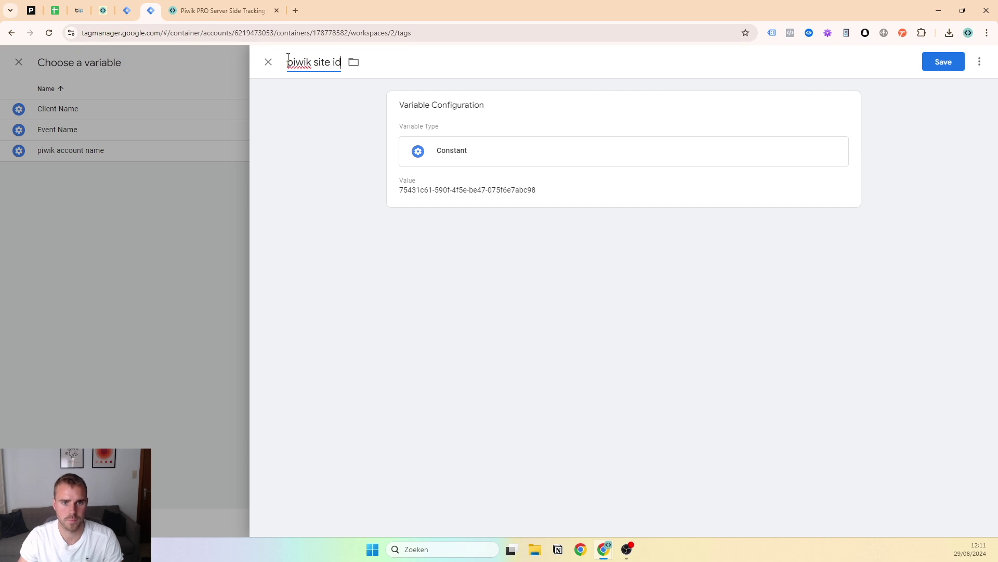
click(926, 67)
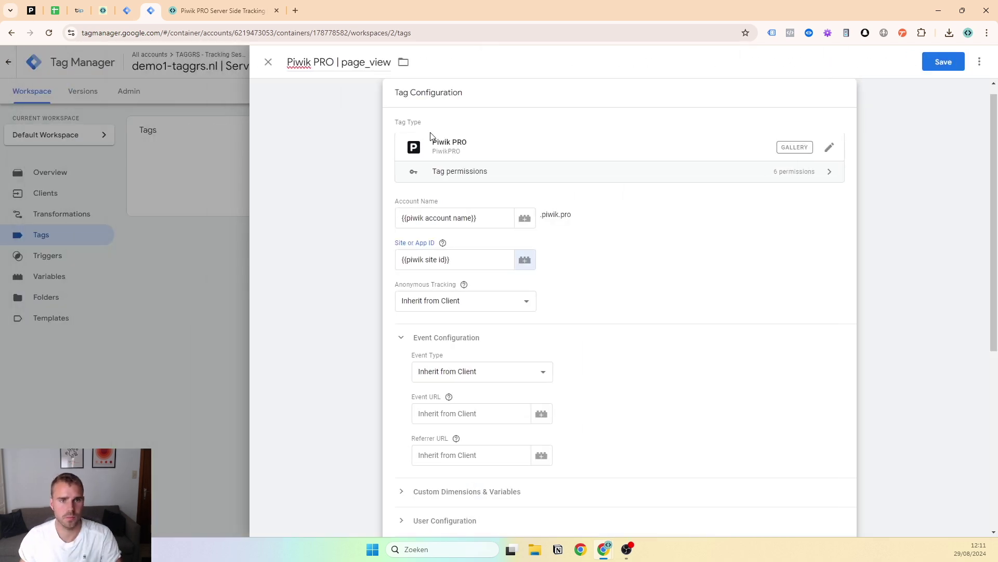
Keep Anonymous Tracking as Inherit from Client and set Event Type to Page / App View
scroll(559, 205, down, 2)
click(523, 200)
click(523, 201)
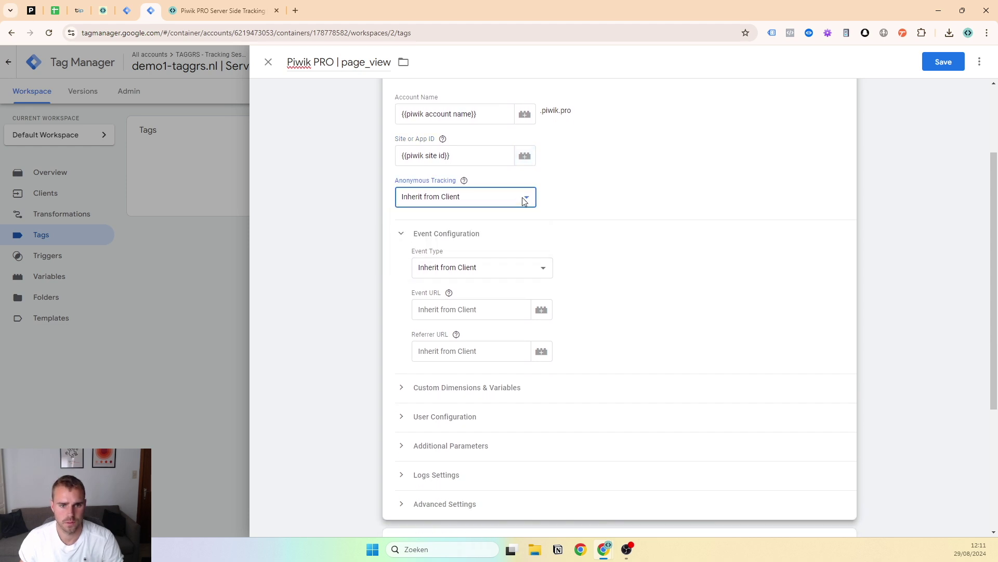
scroll(513, 268, up, 1)
click(469, 314)
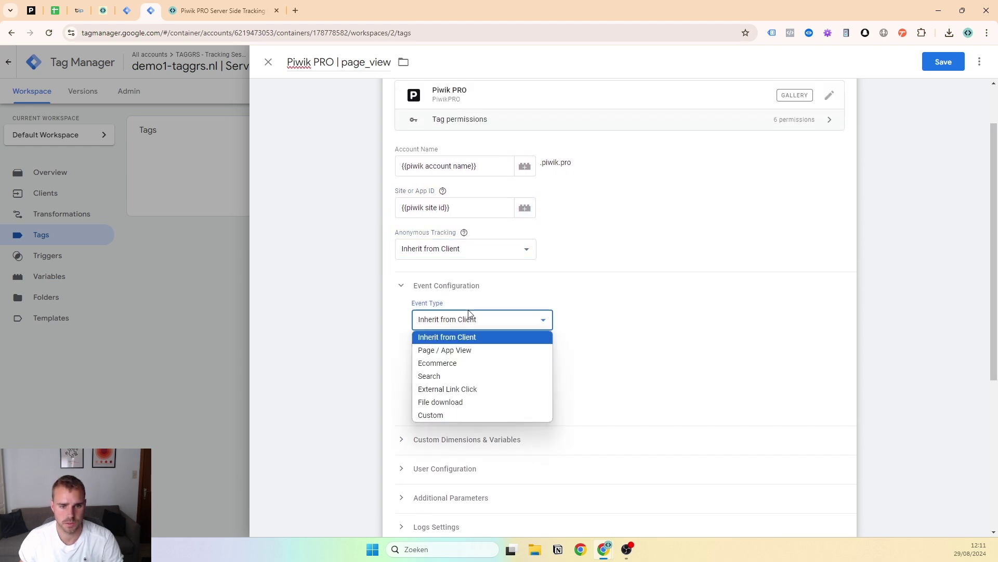
click(467, 350)
Add the All Pages firing trigger and save the Piwik PRO | page_view tag
scroll(474, 304, down, 1)
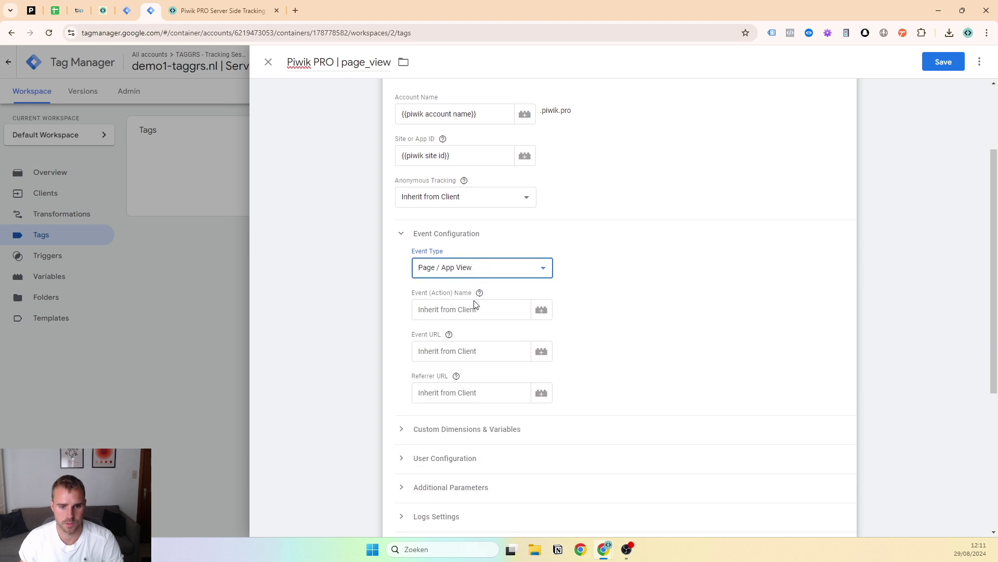
scroll(442, 275, down, 4)
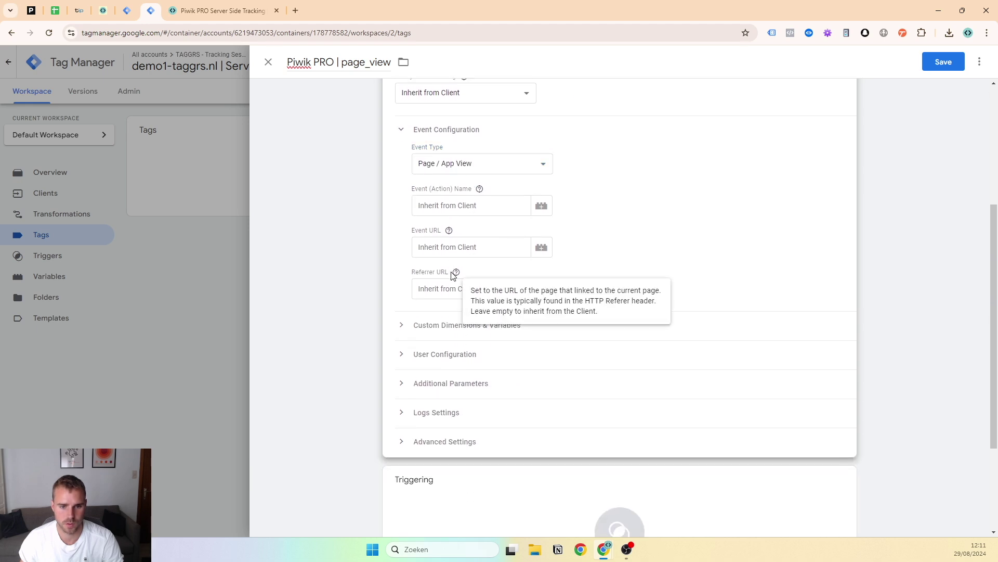
click(432, 467)
click(359, 119)
scroll(499, 194, up, 1)
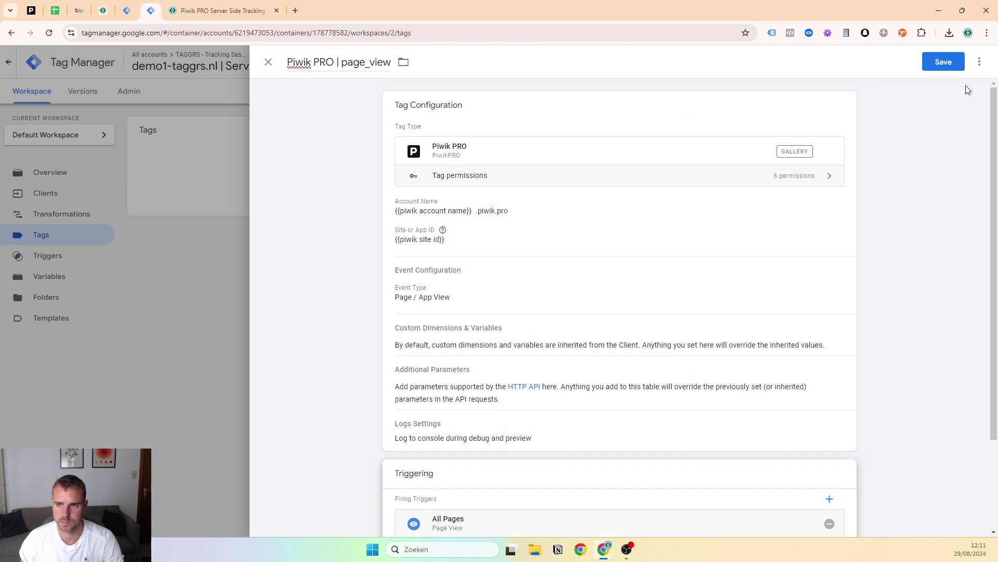
click(944, 62)
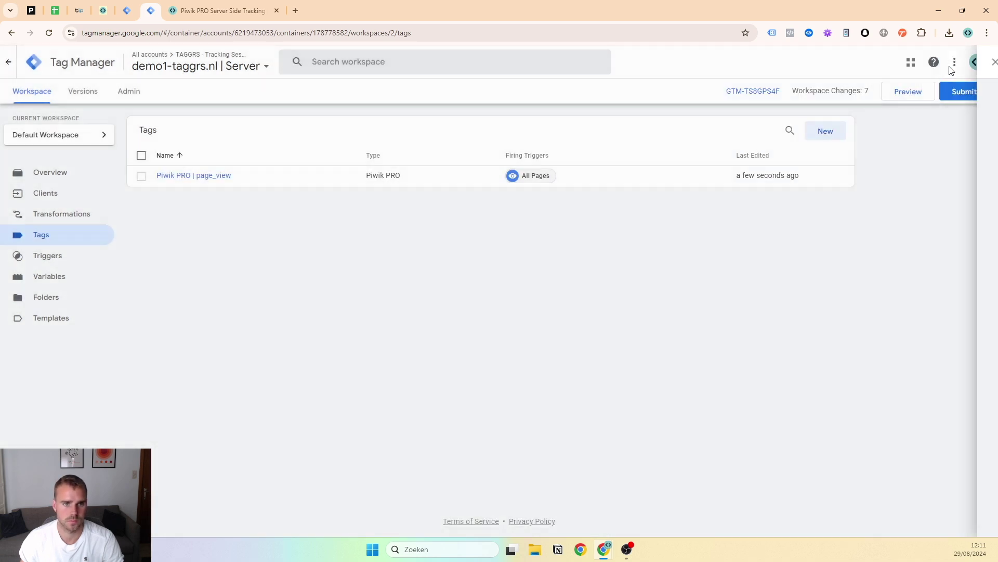
Preview the Web container and connect Tag Assistant to demo1-taggrs.nl
click(136, 6)
click(151, 6)
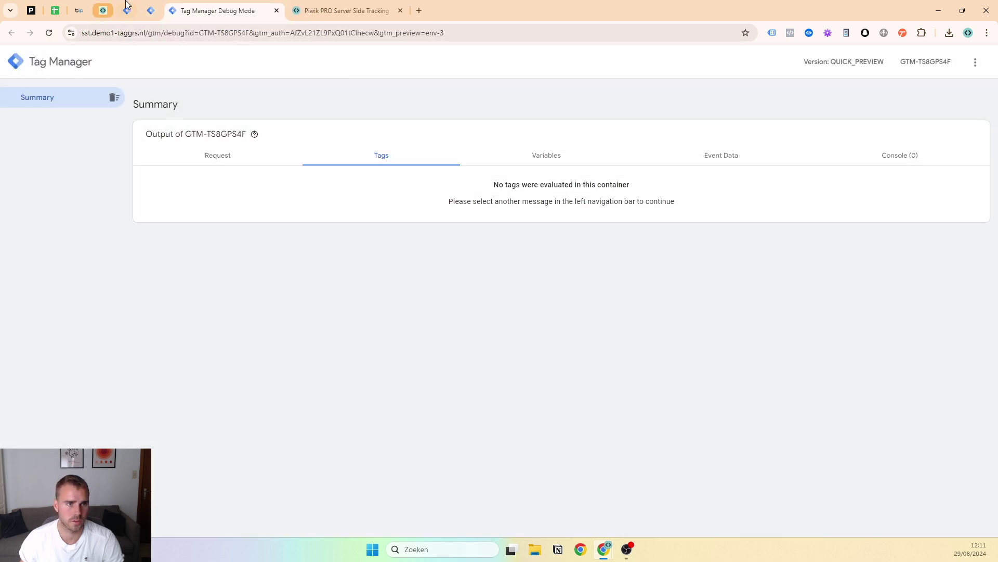
click(127, 10)
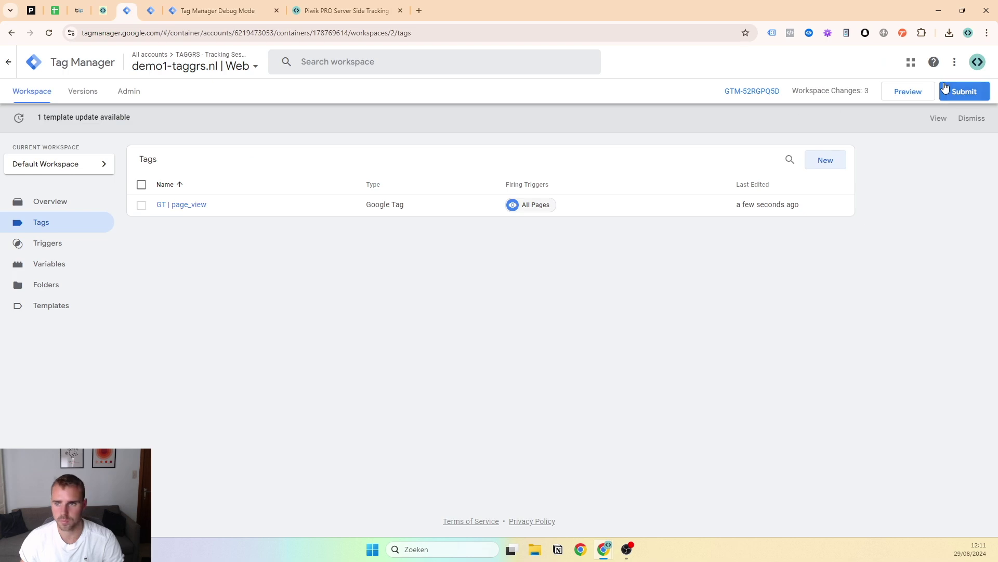
click(919, 92)
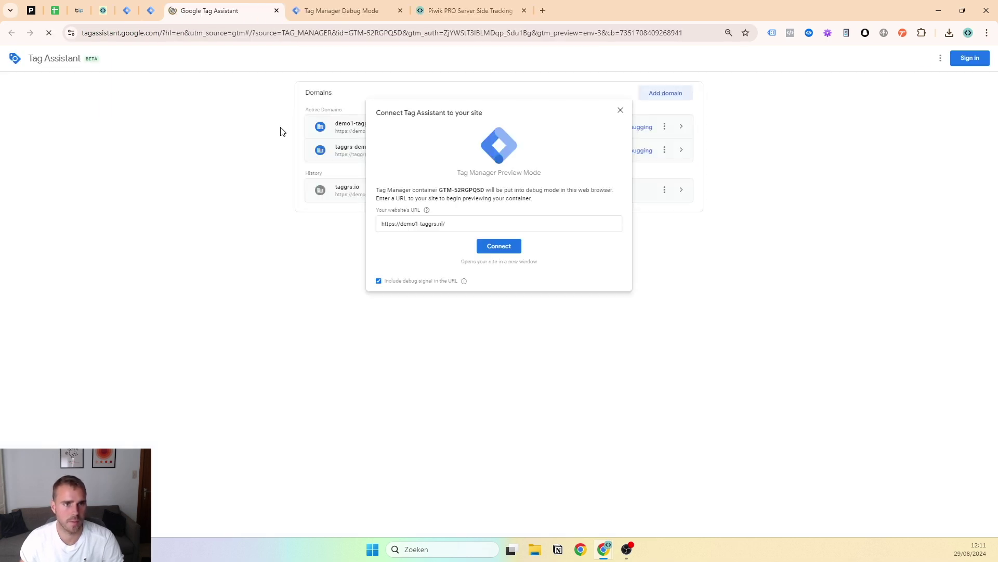
click(514, 247)
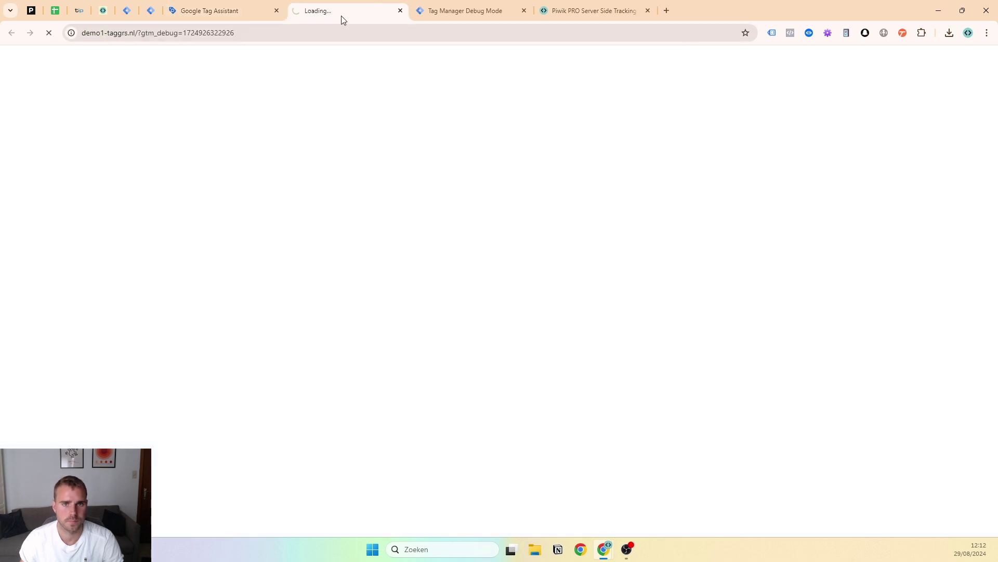
Inspect the web container's Consent Initialization, Initialization, Container Loaded events and the G-12345 Page View hit
drag(341, 16, 412, 23)
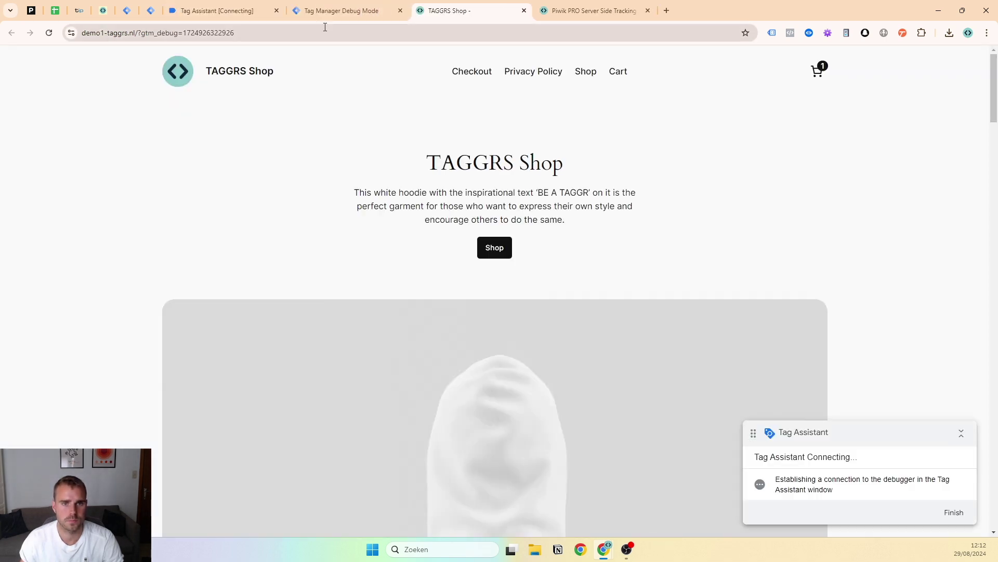
scroll(378, 138, down, 2)
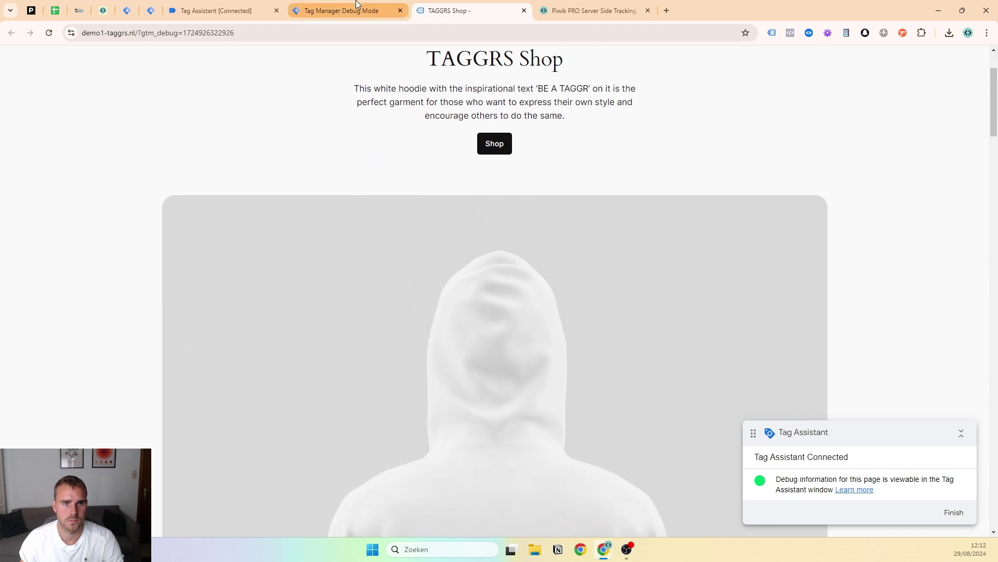
click(357, 6)
click(229, 10)
click(44, 202)
click(45, 210)
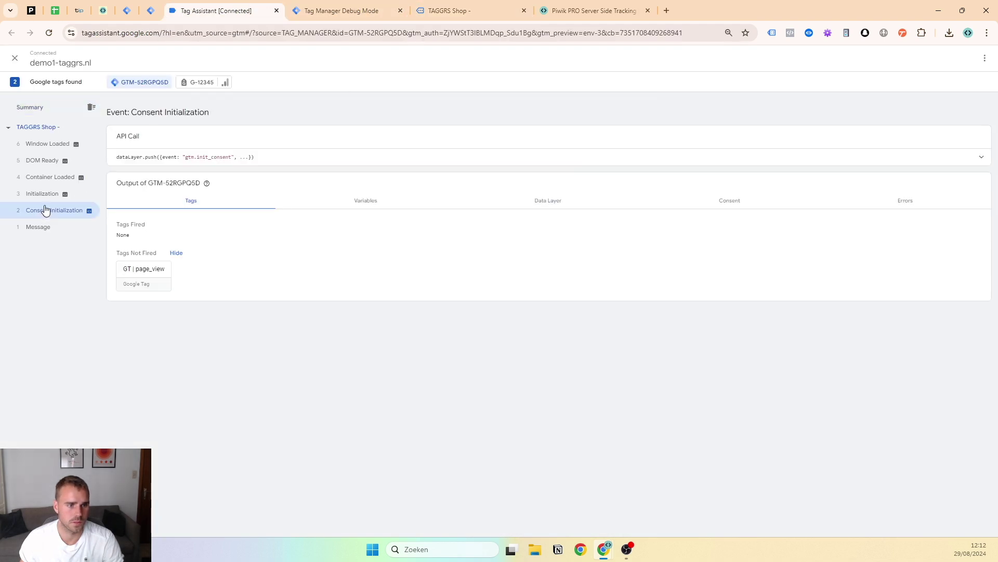
click(48, 196)
click(54, 175)
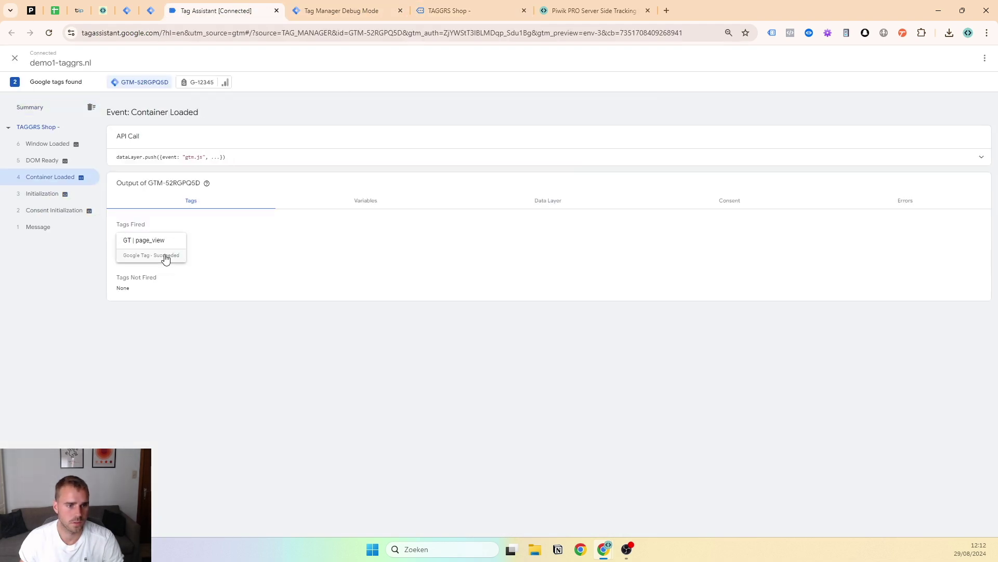
click(199, 82)
click(147, 260)
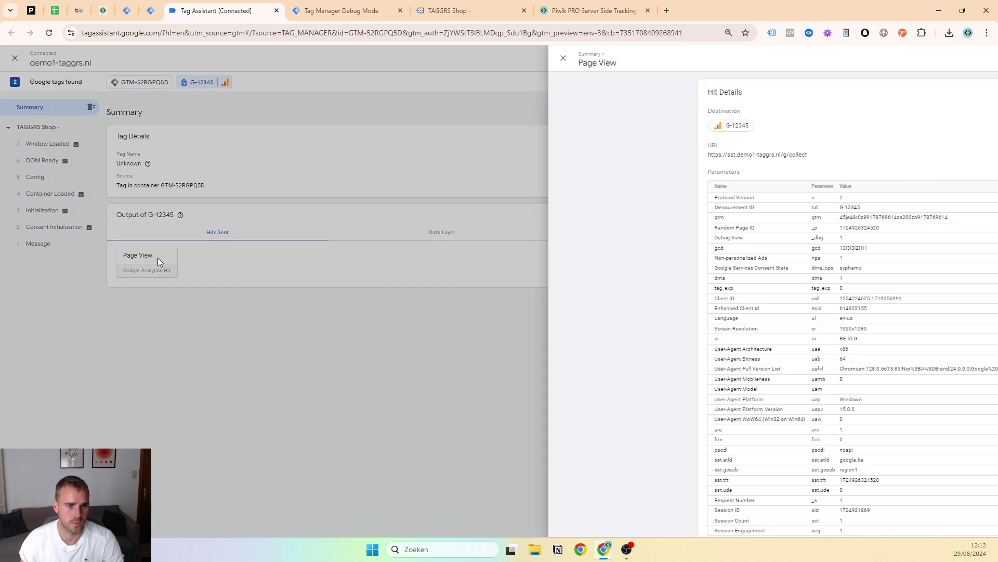
In the server debug view, check the Piwik PRO | page_view tag fired on page_view
click(325, 10)
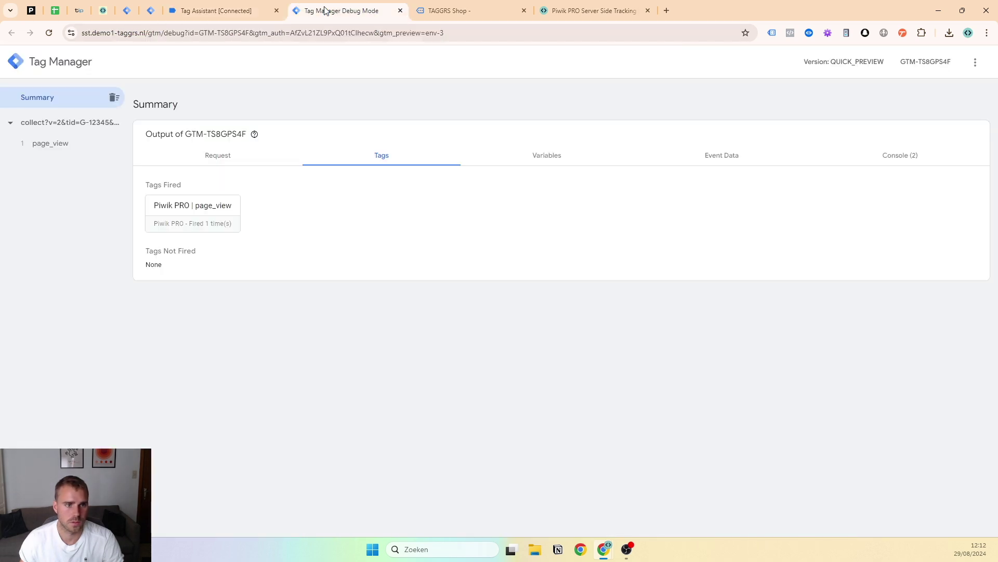
click(59, 143)
click(165, 215)
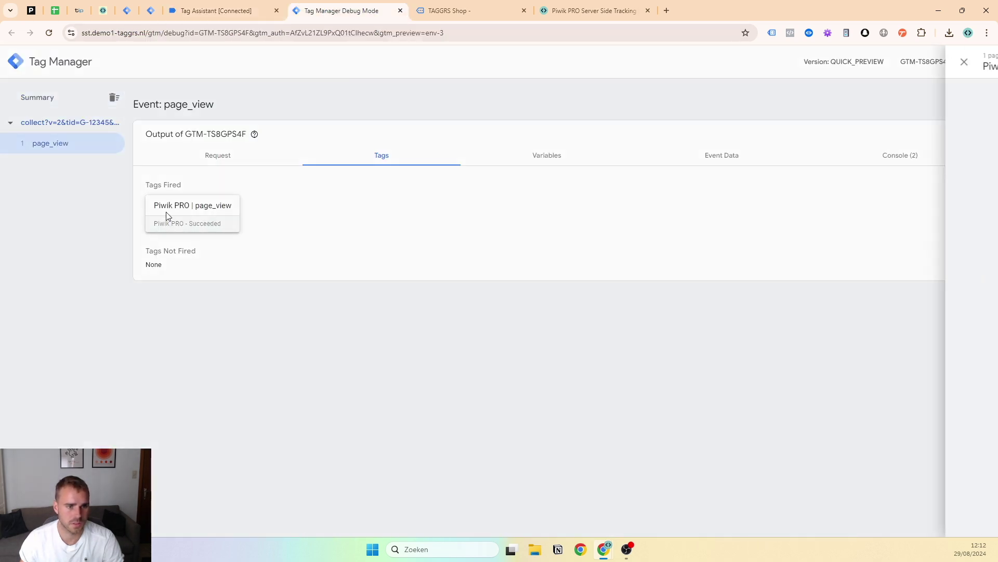
click(512, 267)
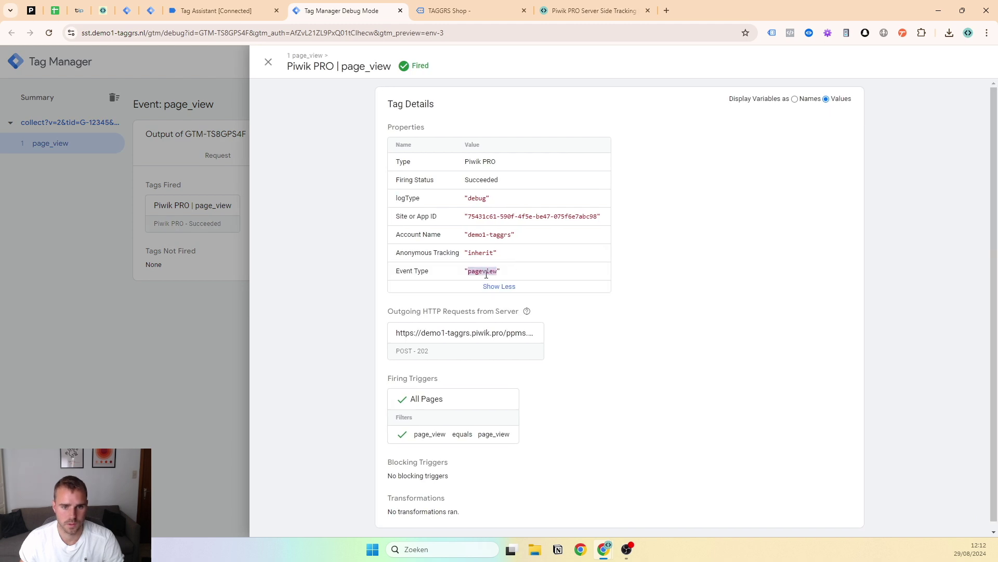
scroll(834, 378, down, 1)
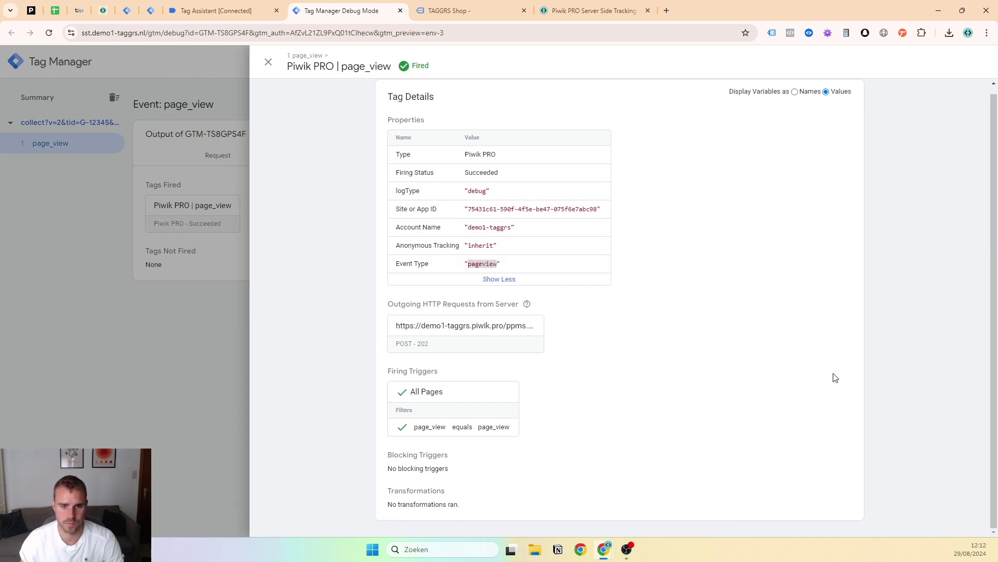
click(208, 259)
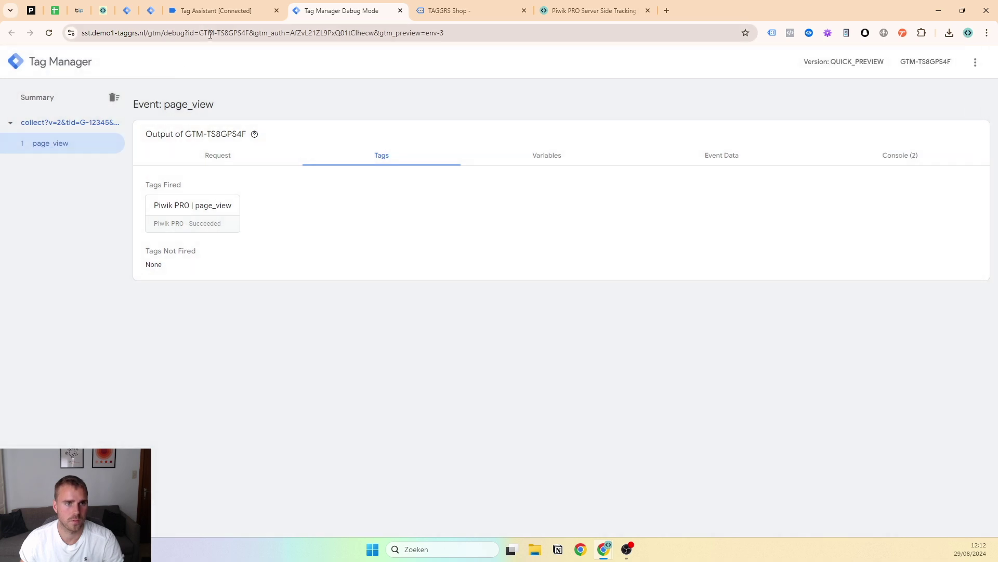
click(128, 12)
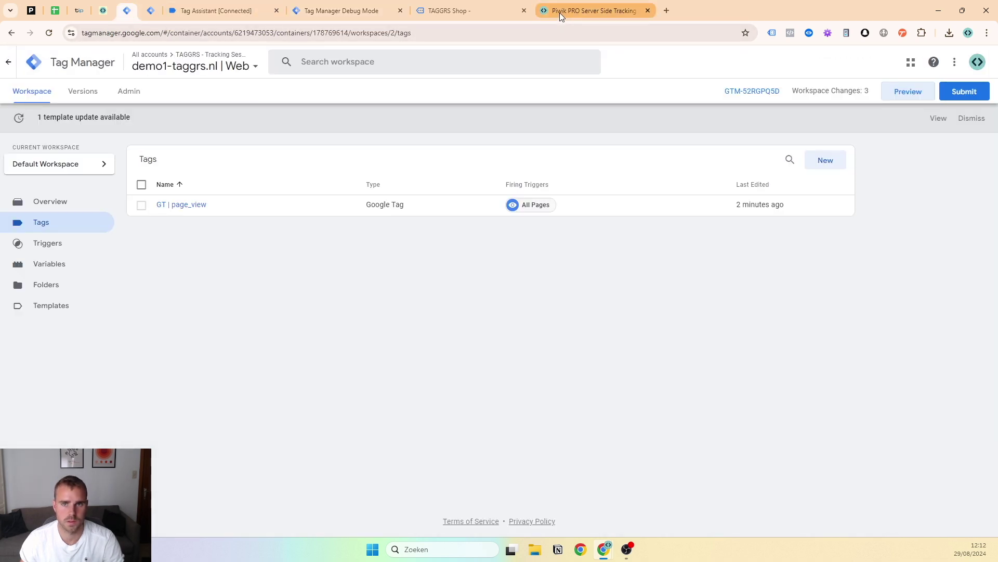
click(560, 14)
Scroll the TAGGRS Piwik PRO guide down to the Standard Ecommerce Events section
scroll(278, 222, down, 10)
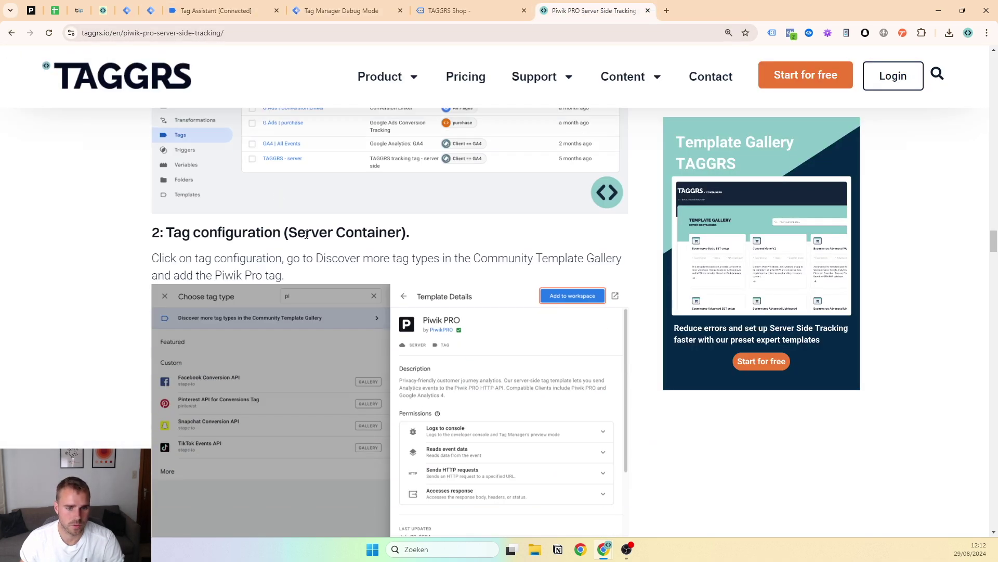
scroll(312, 270, down, 13)
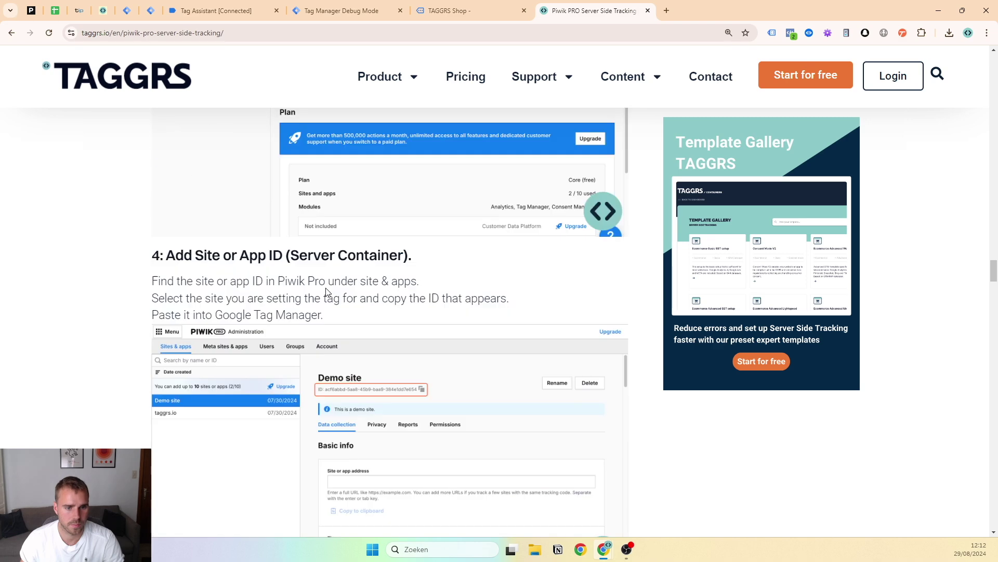
scroll(319, 296, down, 12)
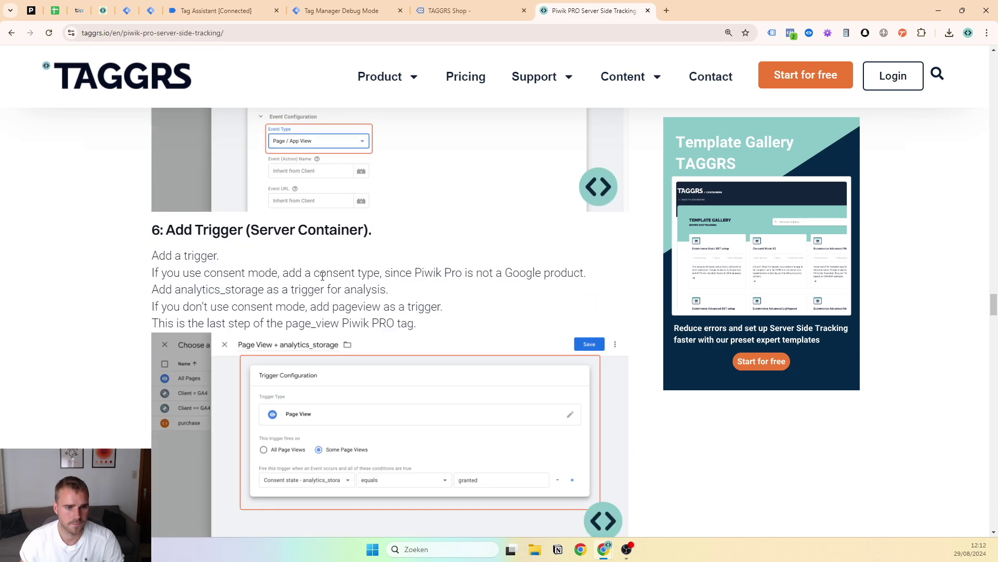
scroll(420, 250, down, 5)
scroll(378, 260, down, 1)
scroll(330, 231, up, 1)
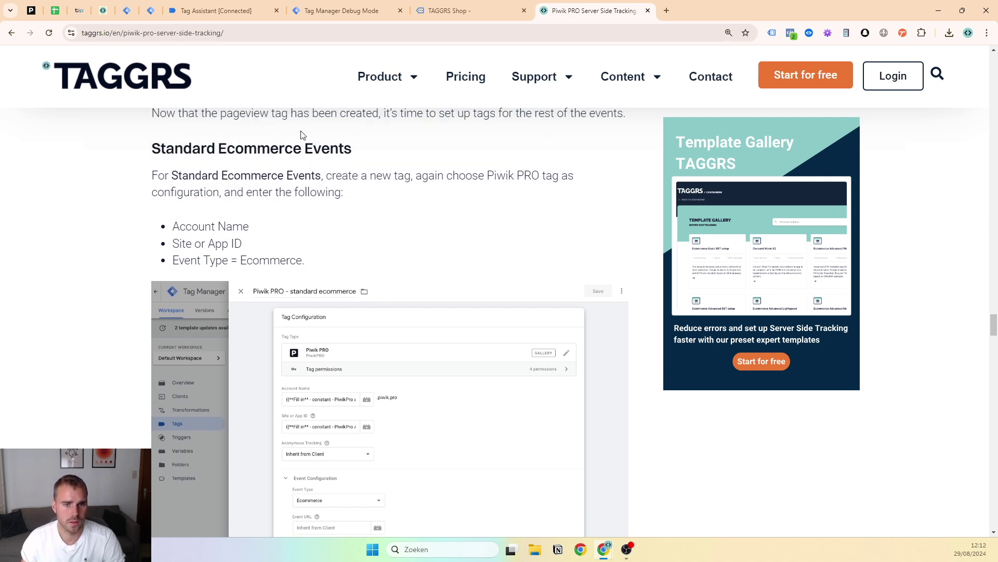
scroll(294, 158, down, 1)
scroll(291, 156, up, 1)
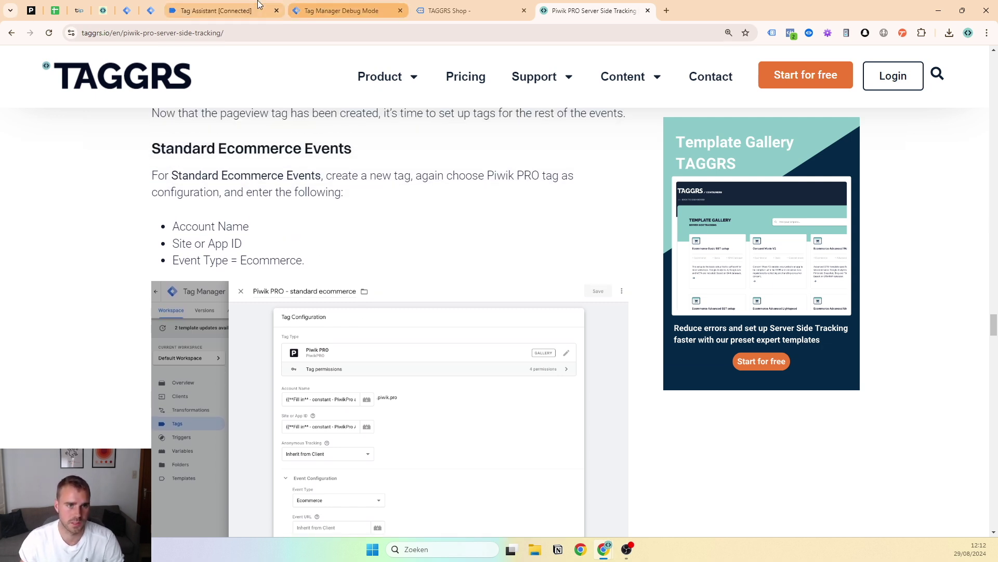
Close the Tag Assistant, Debug Mode and shop tabs and return to Tag Manager
click(126, 10)
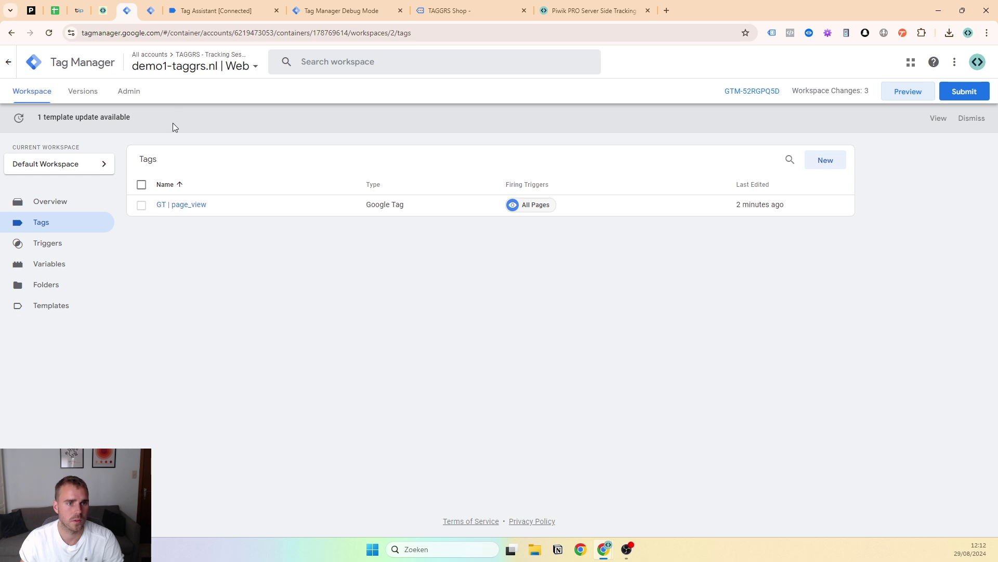
click(277, 10)
click(276, 11)
click(277, 10)
click(242, 12)
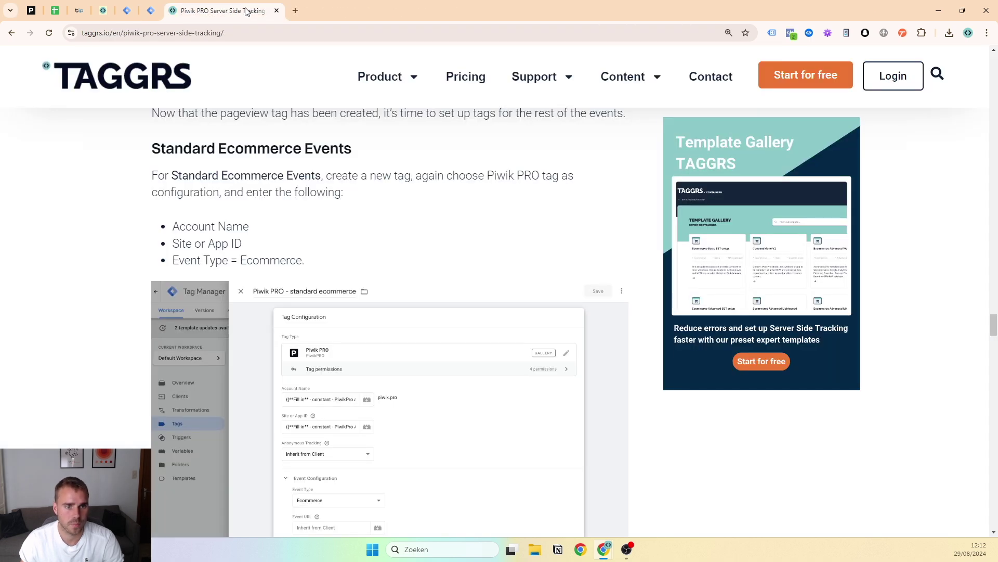
click(127, 10)
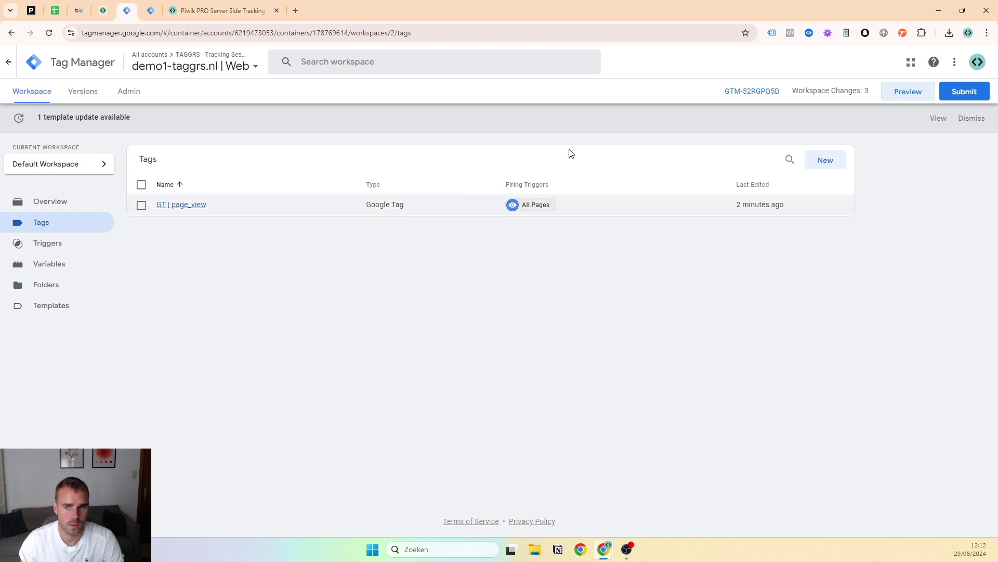
Create a new GA4 Event tag with Measurement ID G-12345
click(838, 164)
click(408, 143)
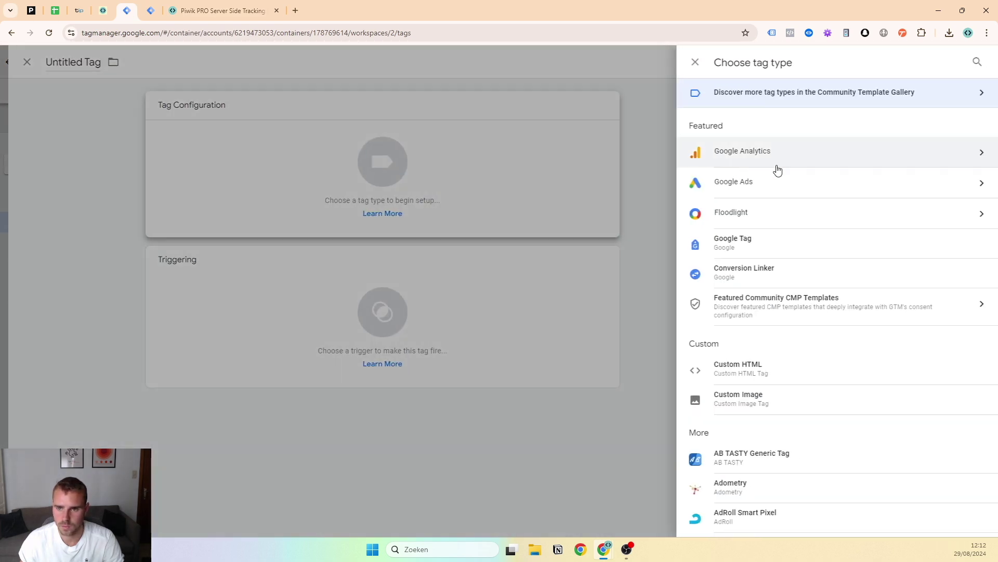
click(760, 151)
click(757, 165)
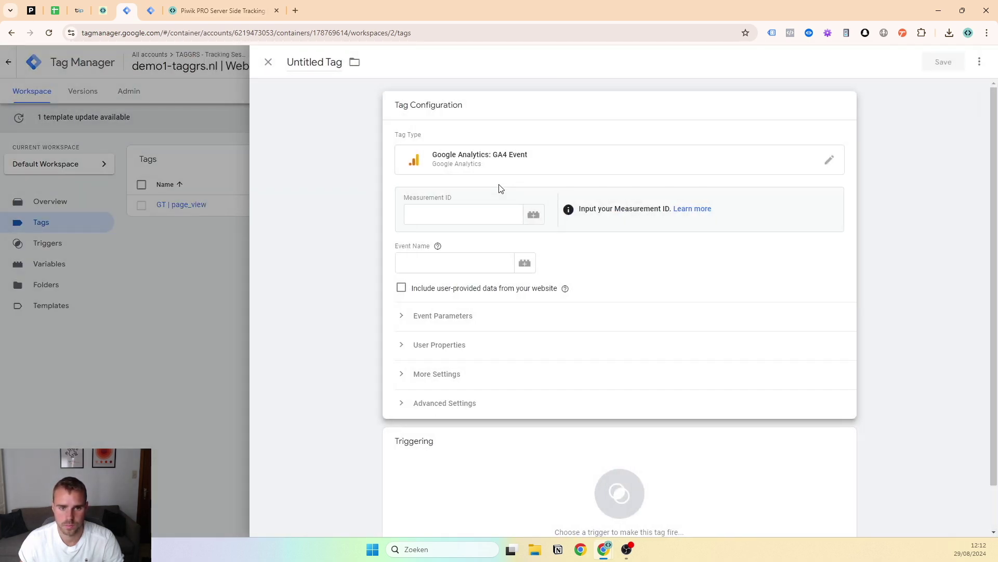
text(G)
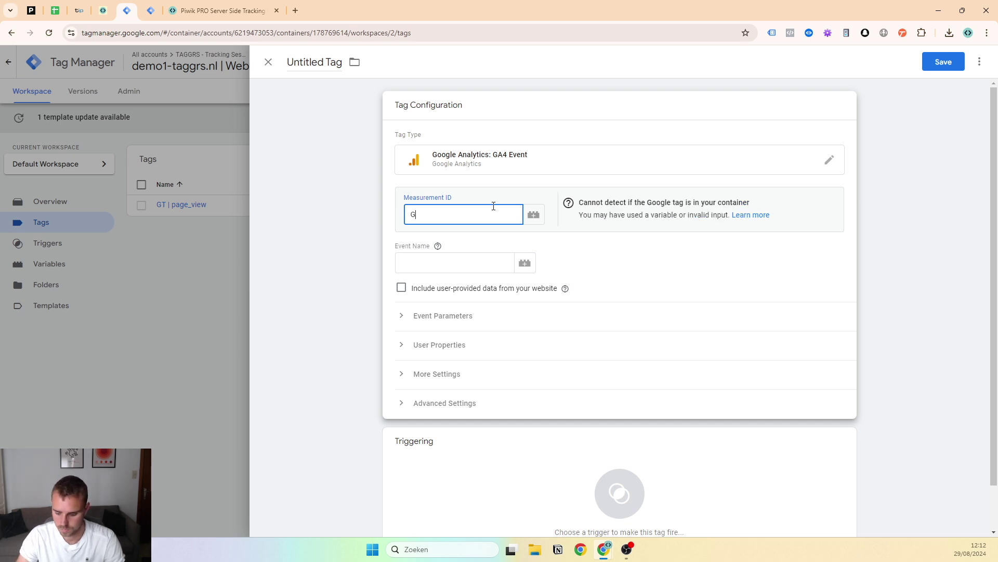
text(-12345)
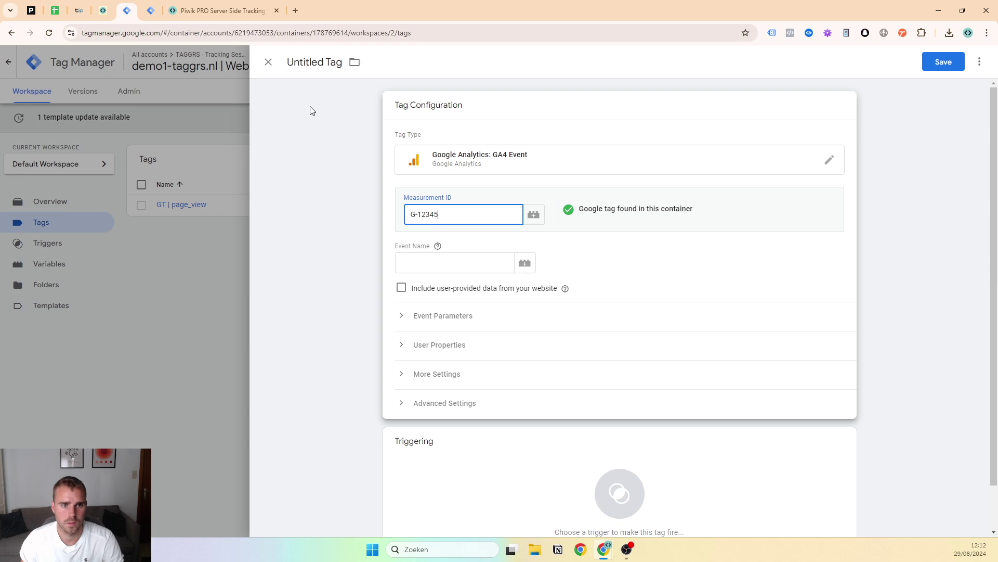
Name the tag 'GA4 | Ecom Events' and set its event name to {{Event}}
click(312, 62)
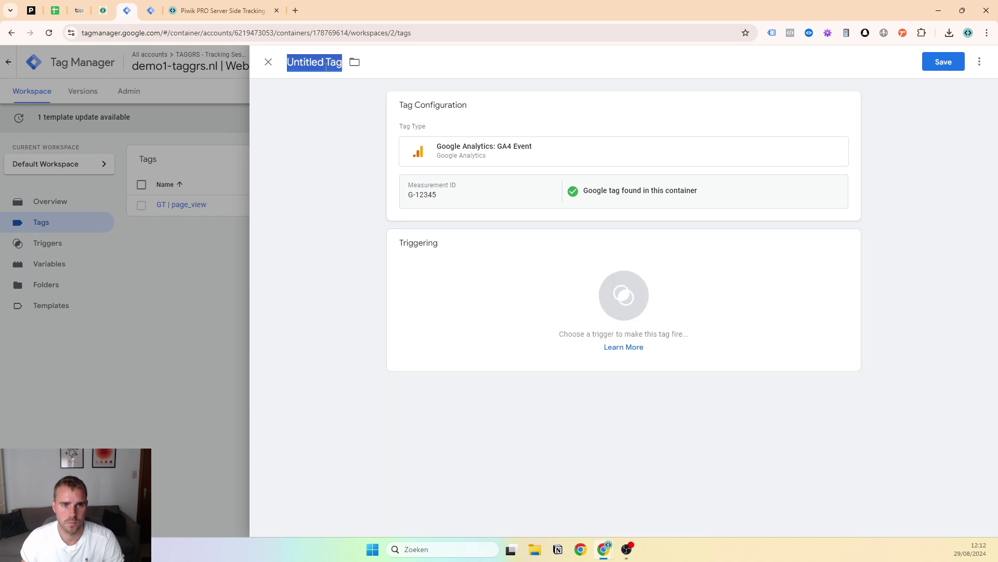
text(GA)
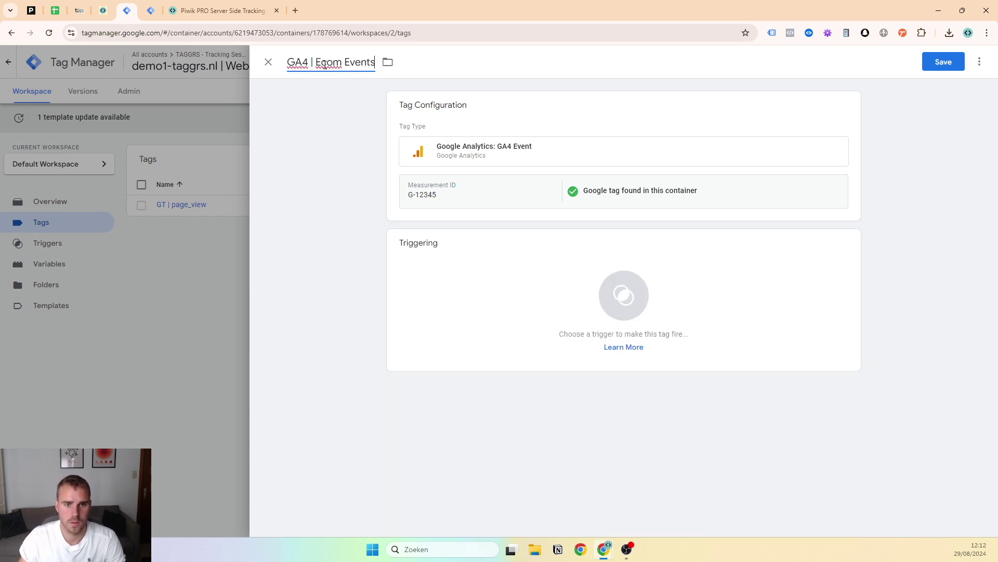
text(4 | Ecom Events)
click(508, 203)
click(479, 261)
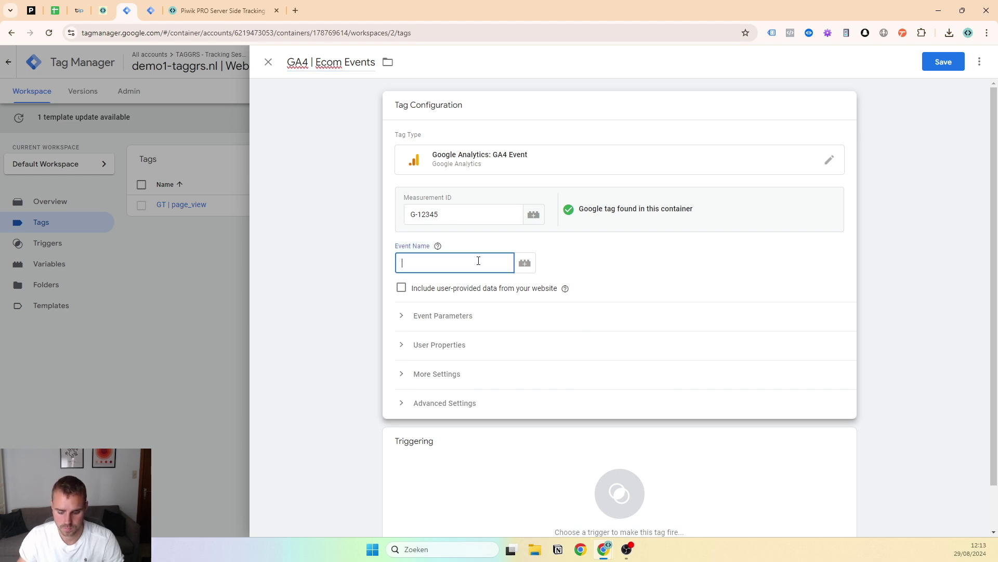
text({{Event}})
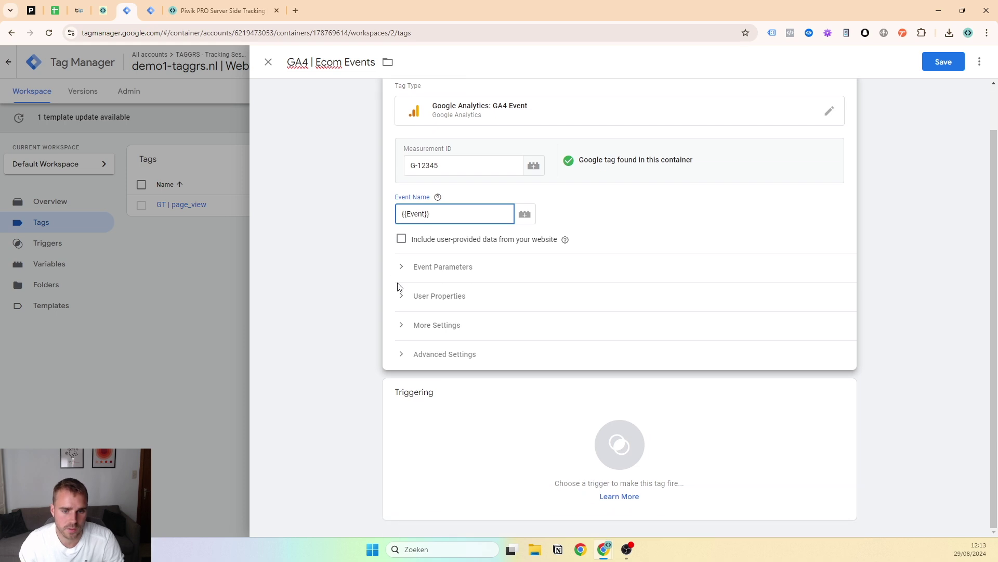
Enable Send Ecommerce data under More Settings
click(443, 448)
click(179, 256)
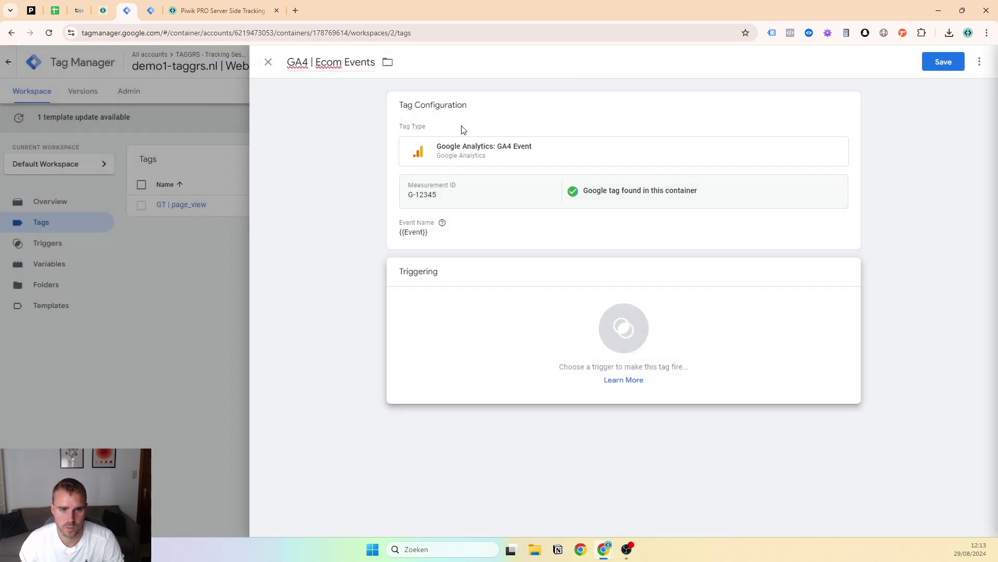
drag(423, 271, 427, 271)
click(527, 247)
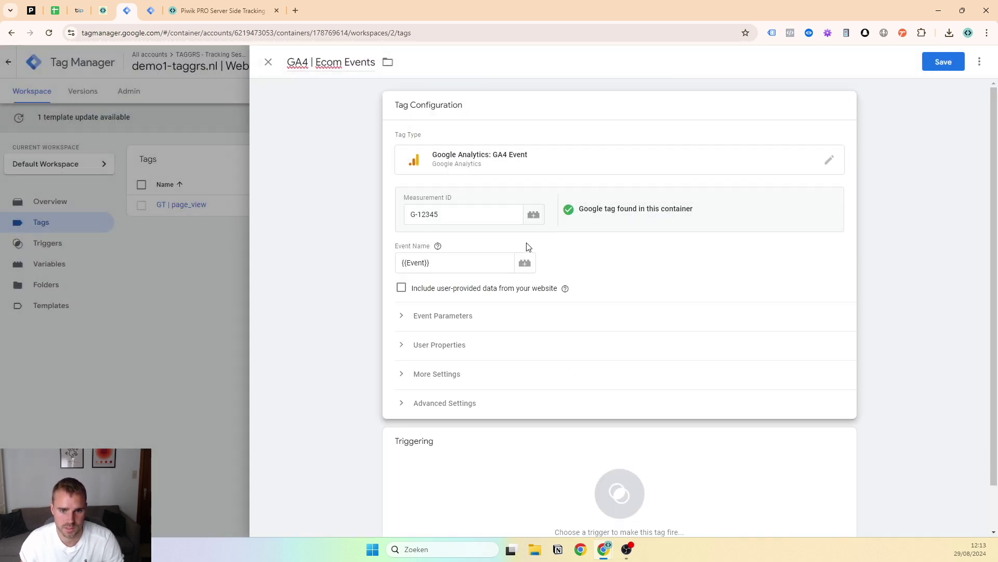
click(440, 375)
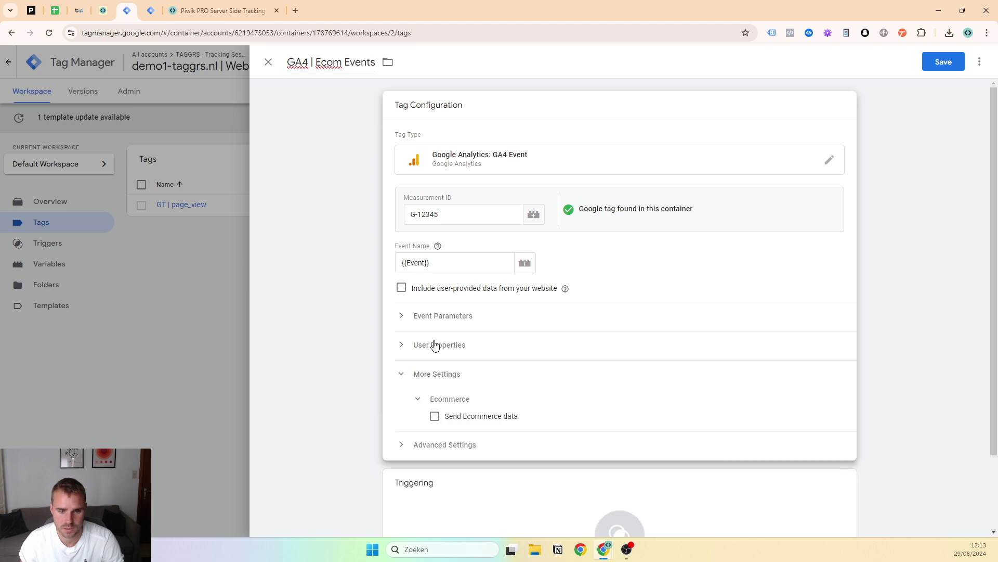
click(435, 418)
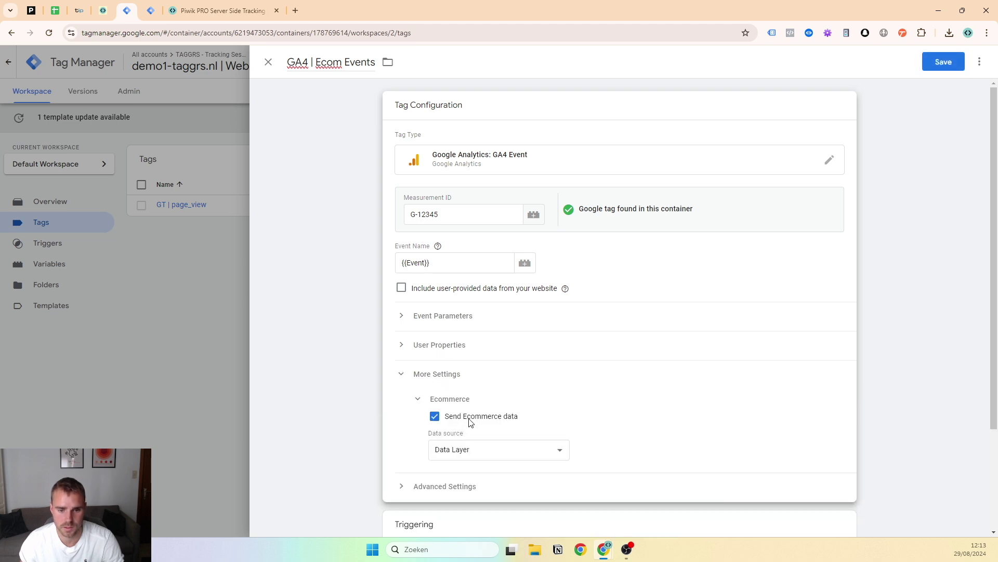
scroll(487, 374, down, 1)
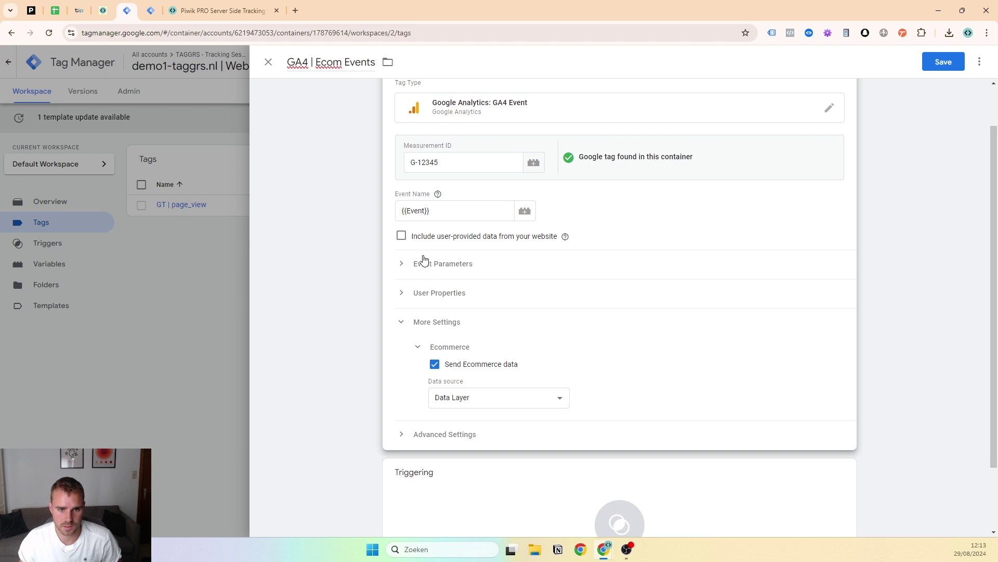
scroll(537, 480, down, 1)
Add a new Custom Event trigger with the pasted event name view_item_list|view_item|add_to_cart|remove_from_cart|begin_checkout|purchase
click(535, 477)
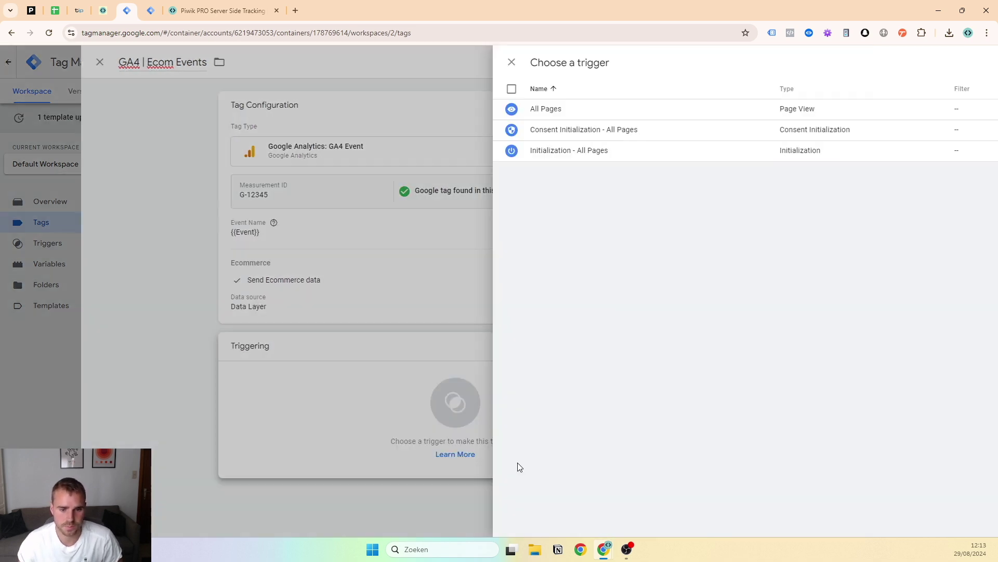
click(975, 63)
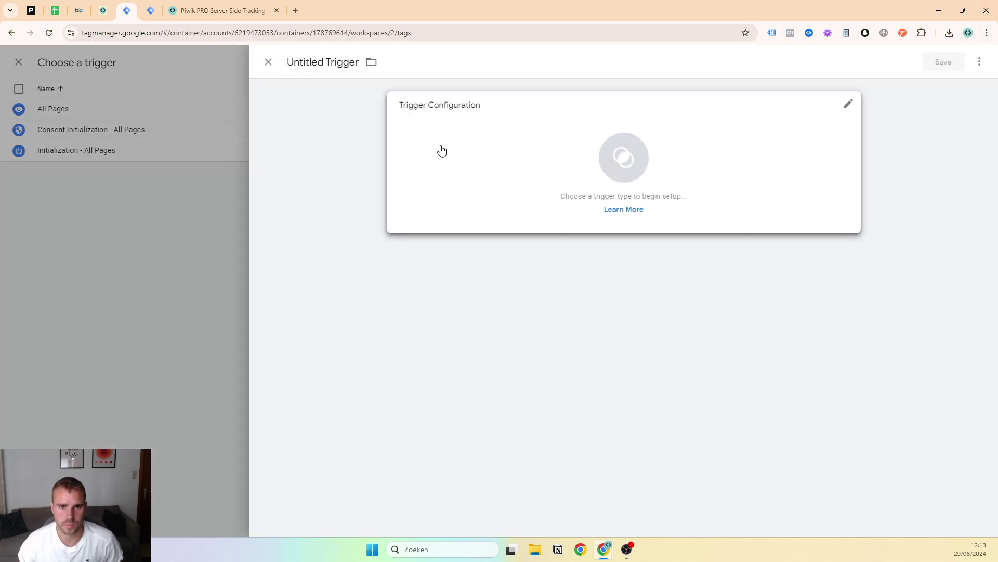
click(440, 149)
scroll(739, 396, down, 1)
click(730, 425)
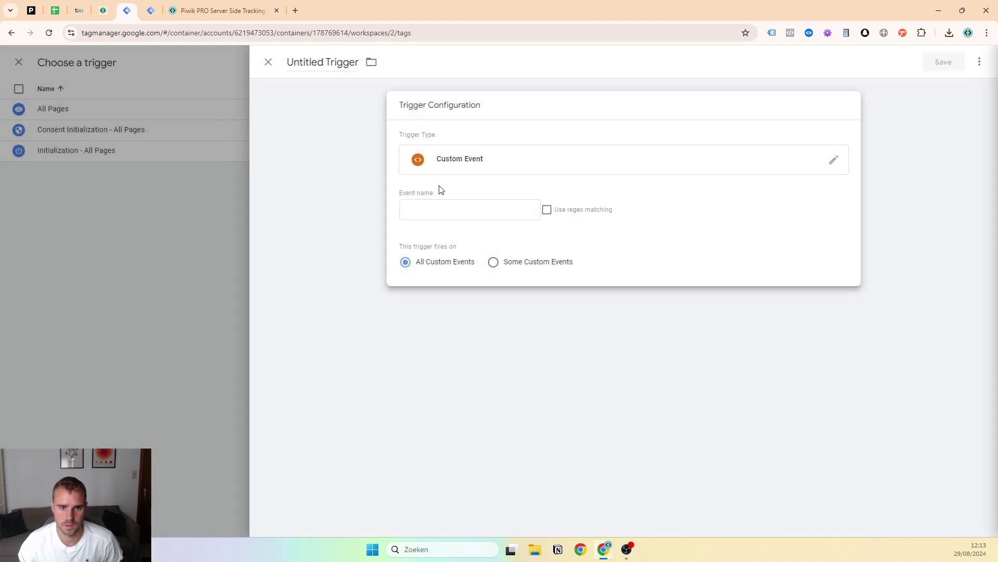
click(449, 210)
key(super+v)
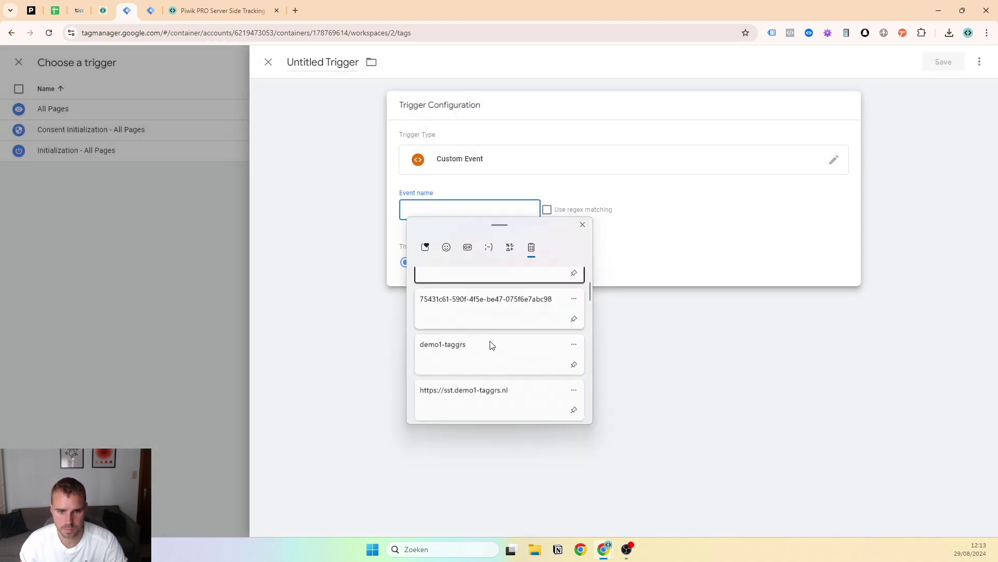
scroll(491, 342, down, 3)
scroll(491, 341, down, 3)
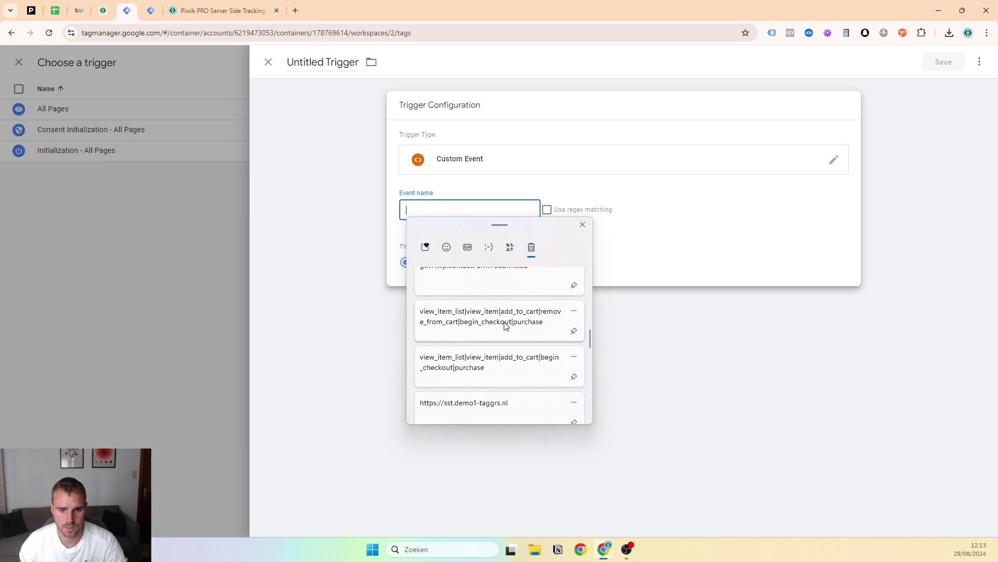
click(497, 329)
Enable regex matching, name the trigger after the event list, and save it to the tag
click(547, 210)
double_click(489, 210)
click(490, 210)
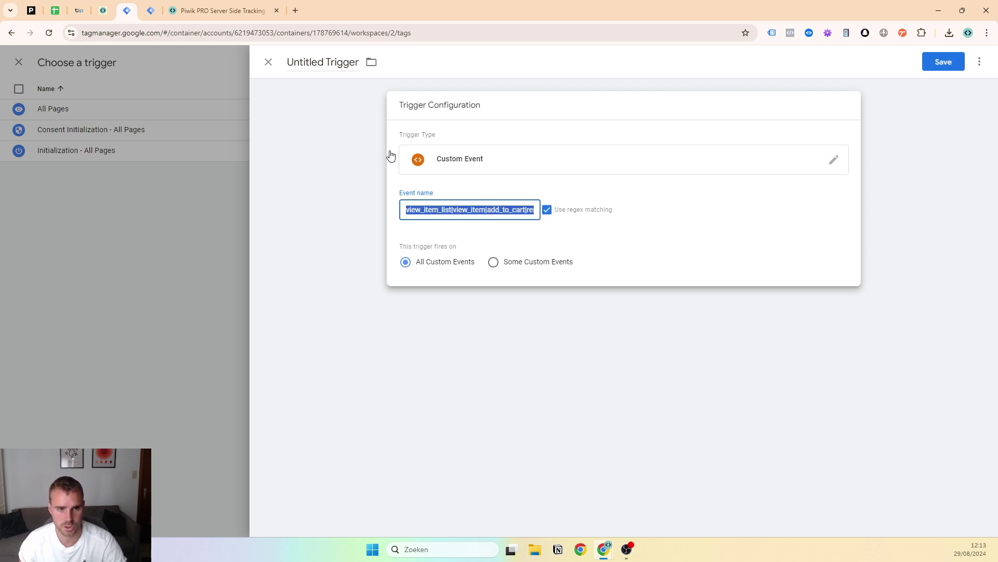
click(329, 63)
text(view_item_list|view_item|add_to_cart|remove_from_cart|begin_checkout|purchase)
drag(326, 62, 666, 63)
click(555, 239)
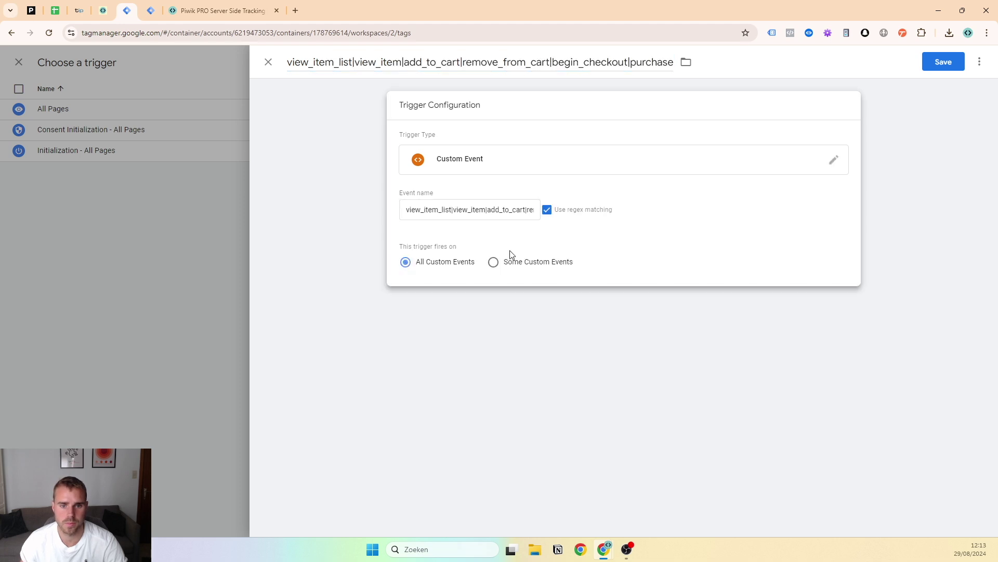
click(944, 69)
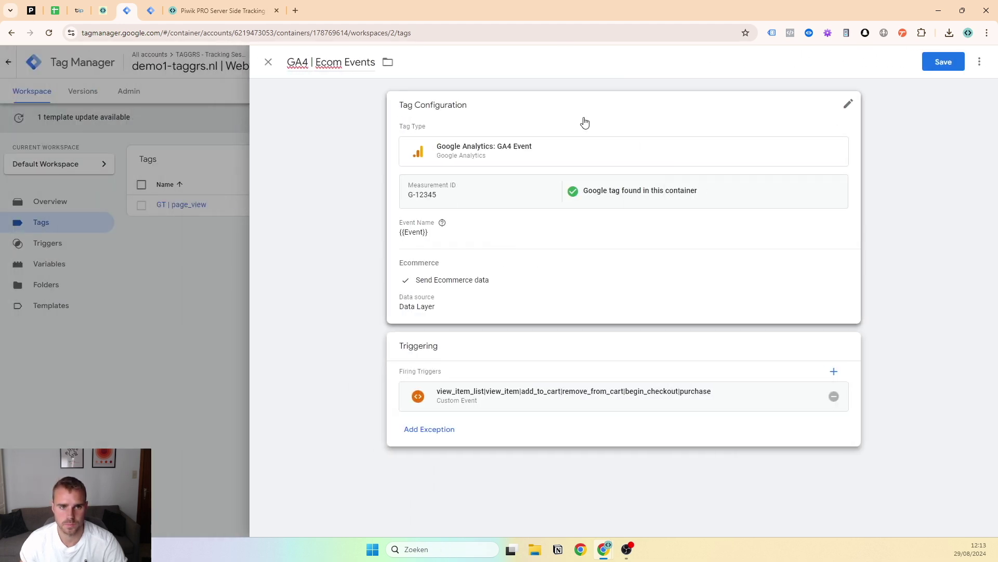
Save the GA4 | Ecom Events tag, preview demo1-taggrs.nl, and open the hoodie product page
click(933, 63)
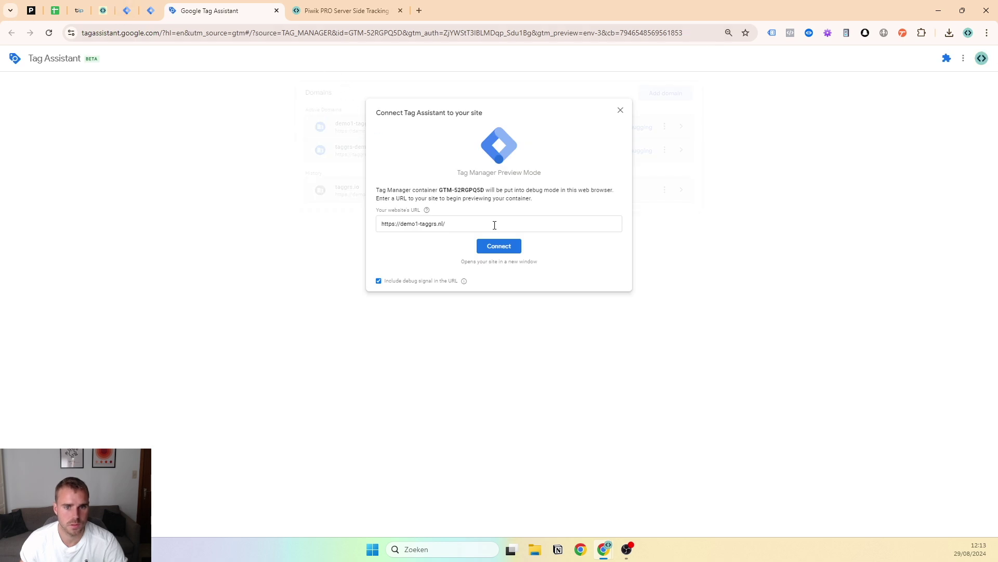
click(505, 246)
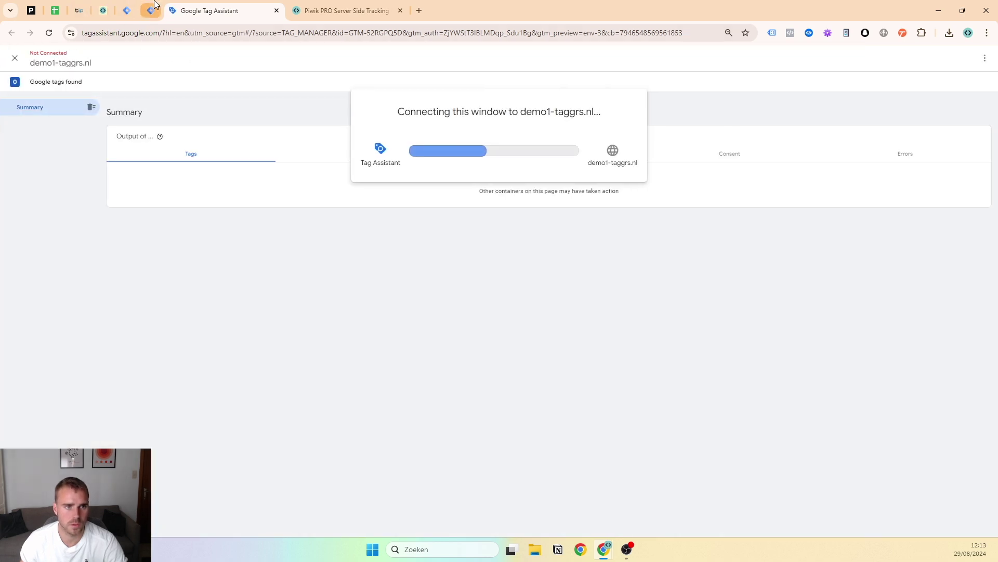
click(150, 10)
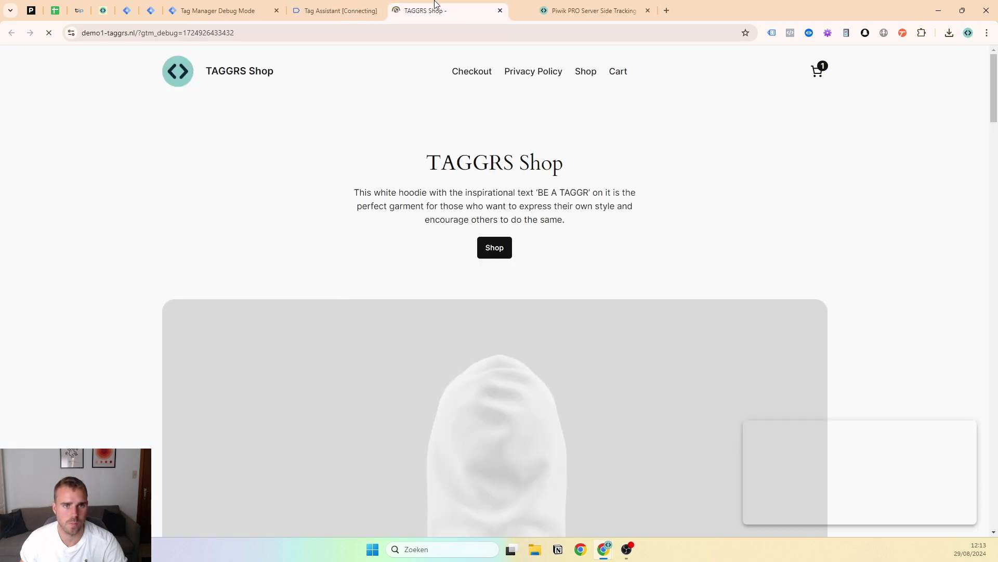
drag(436, 5, 272, 5)
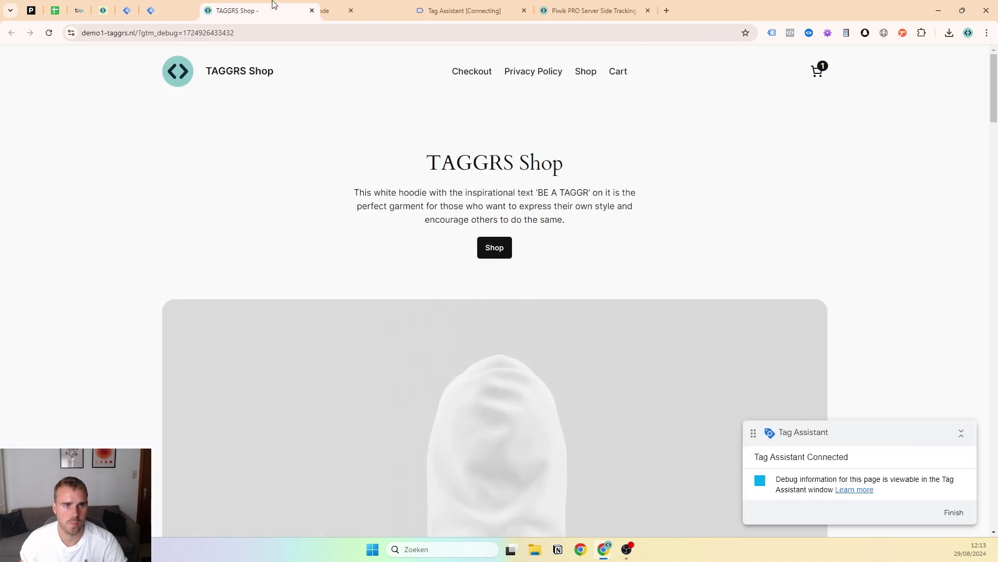
click(359, 7)
drag(373, 4, 432, 6)
drag(223, 10, 468, 9)
click(497, 249)
click(280, 287)
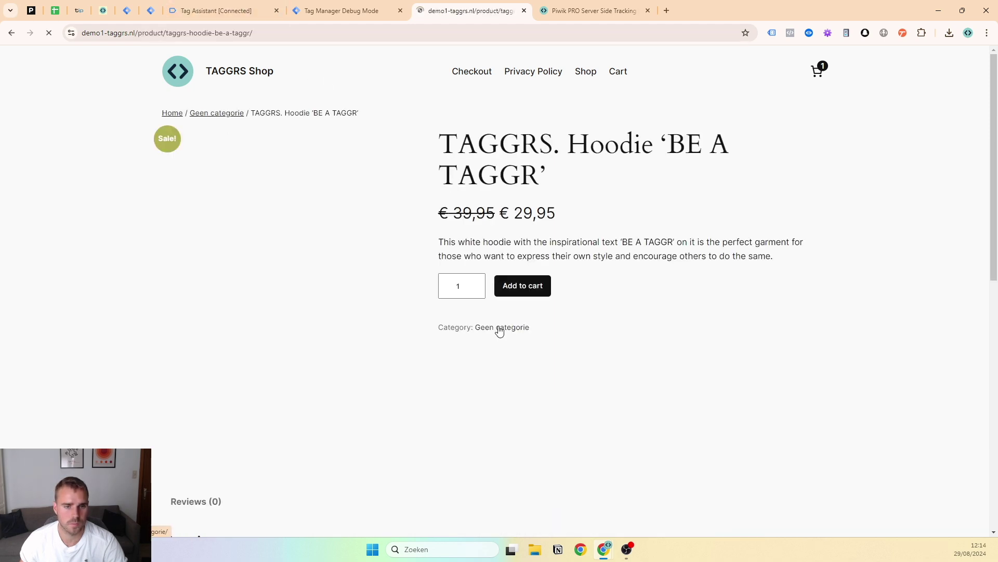
Inspect the view_item_list and view_item events in Tag Assistant and the server debug view
click(344, 10)
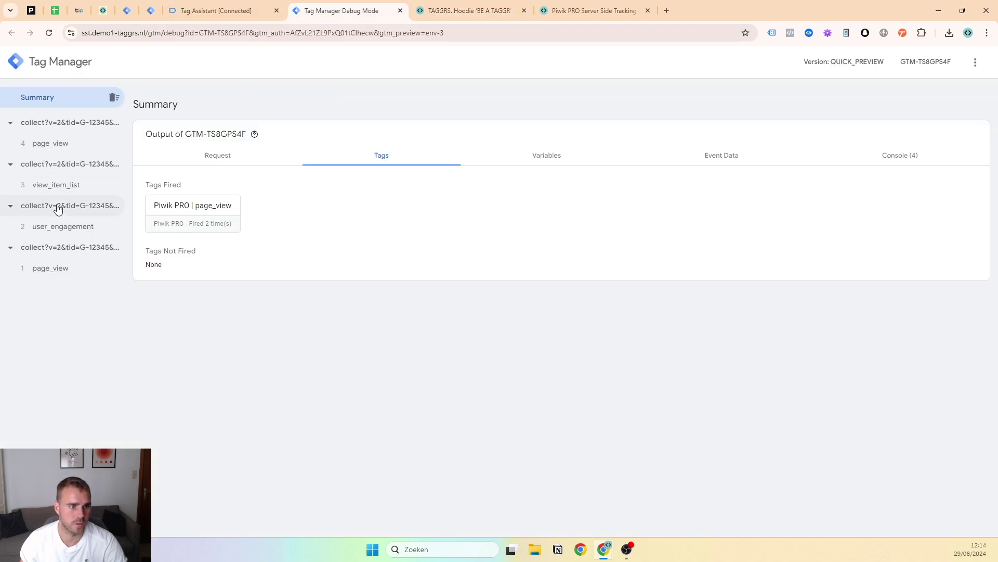
click(62, 192)
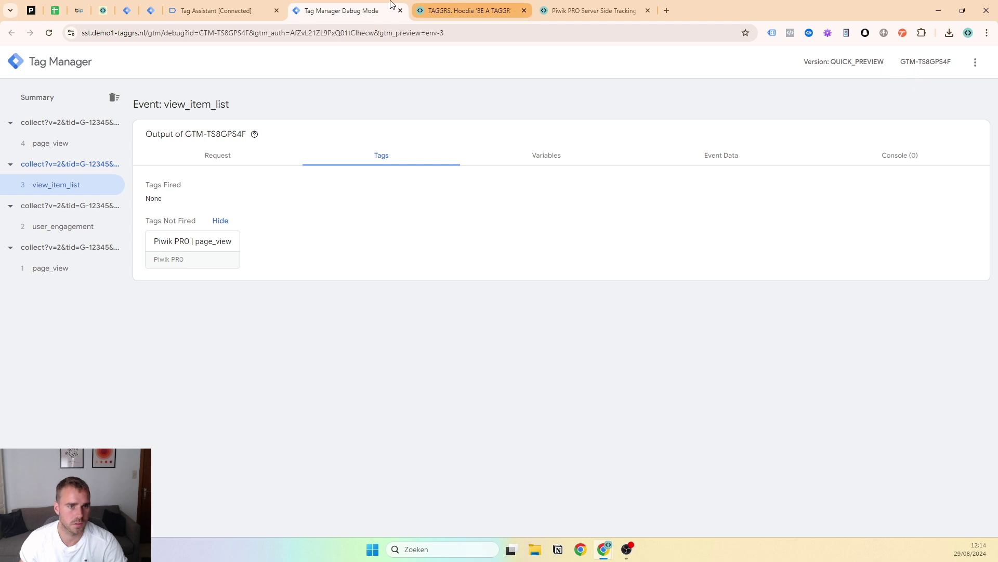
click(468, 10)
click(520, 285)
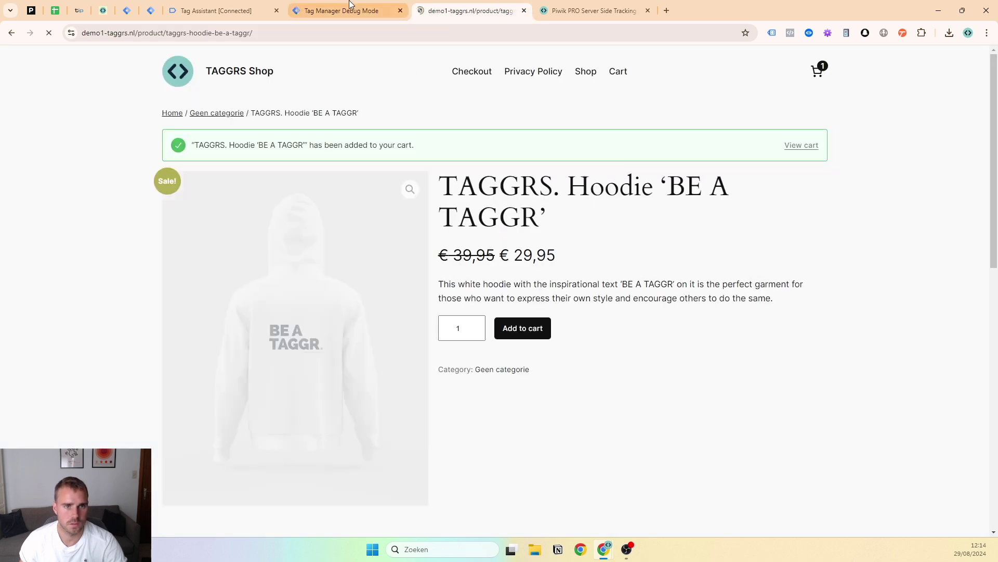
click(345, 11)
click(250, 11)
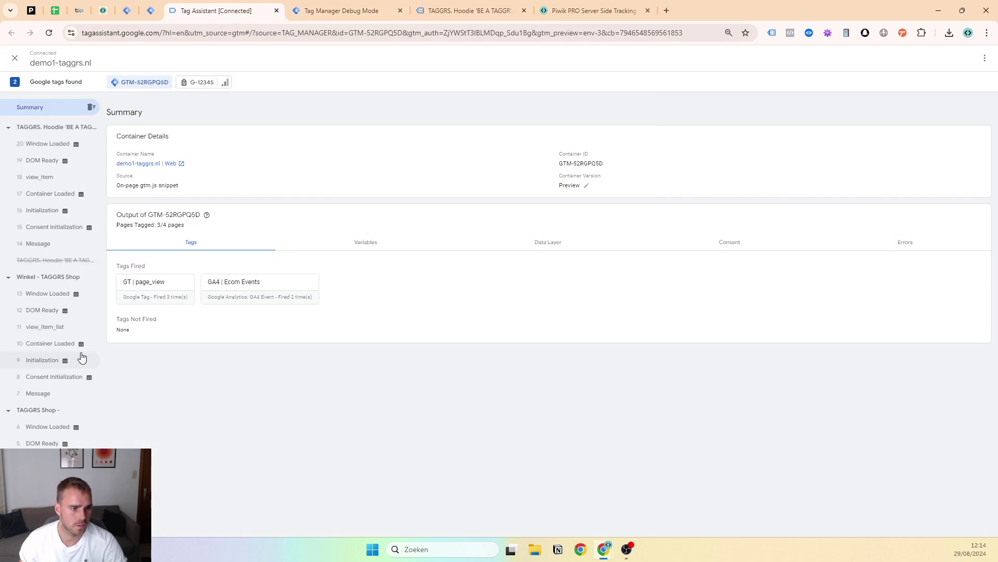
click(69, 327)
click(65, 179)
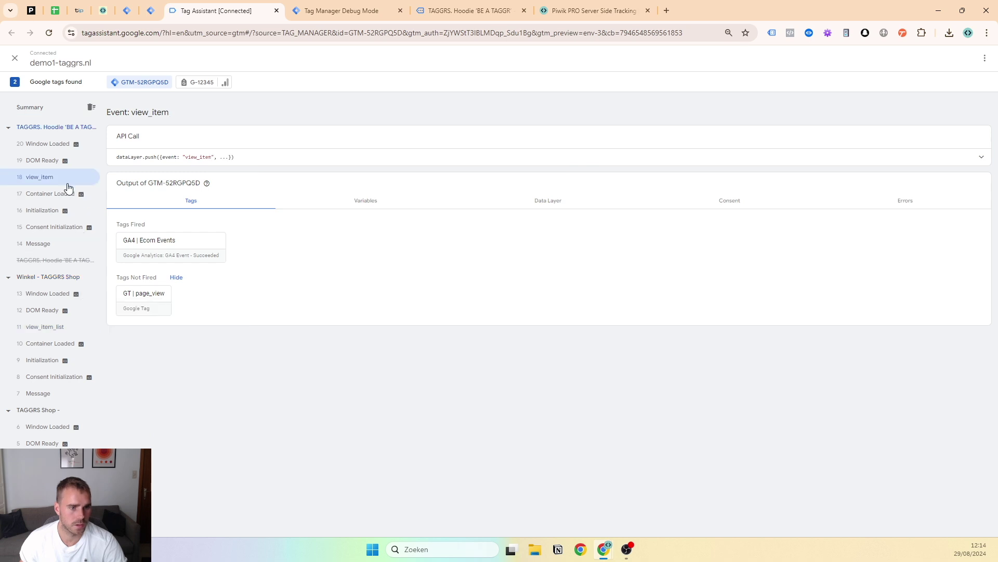
click(453, 10)
click(344, 10)
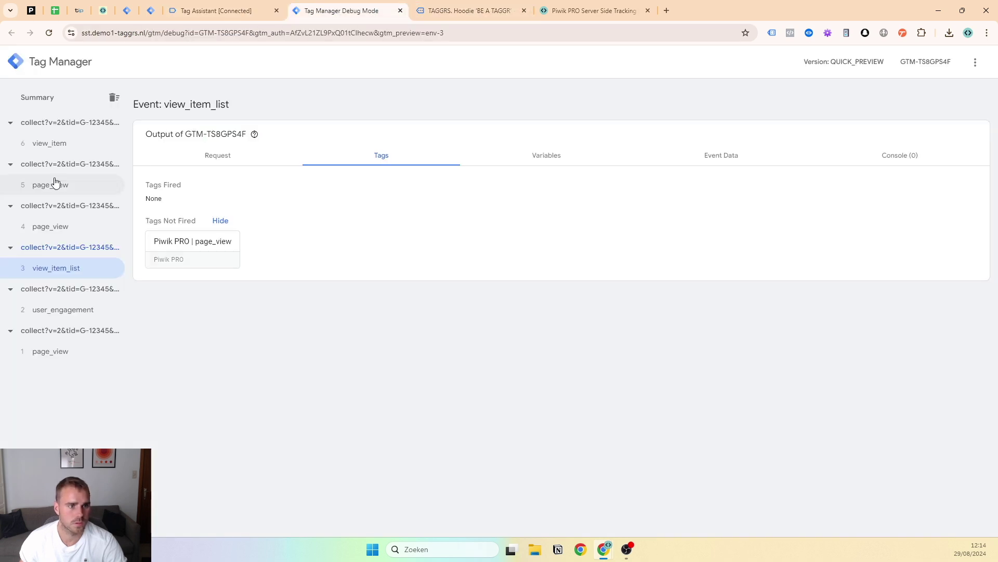
click(52, 145)
click(593, 11)
click(470, 10)
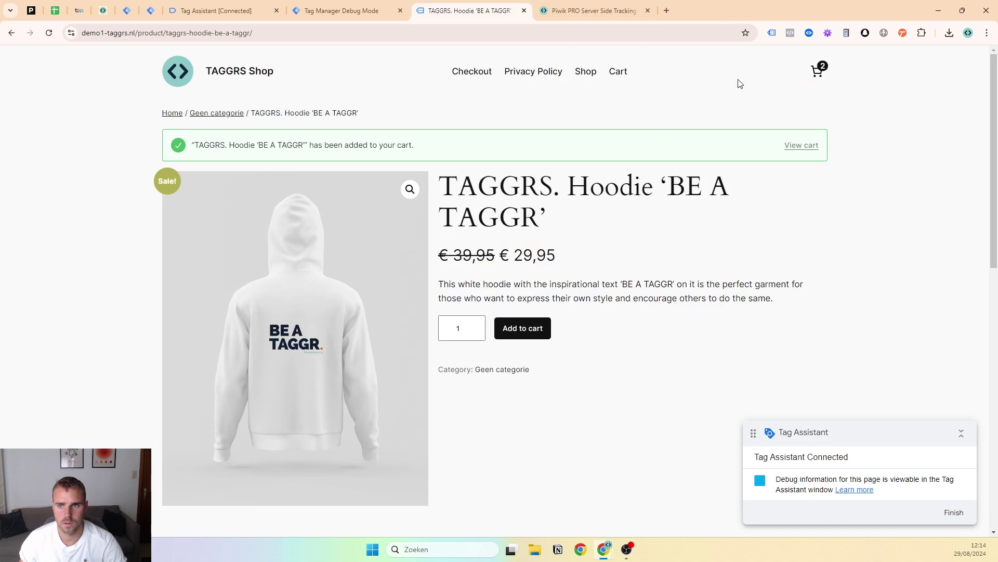
Add the hoodie to the cart and review the server add_to_cart event data's items array
click(505, 339)
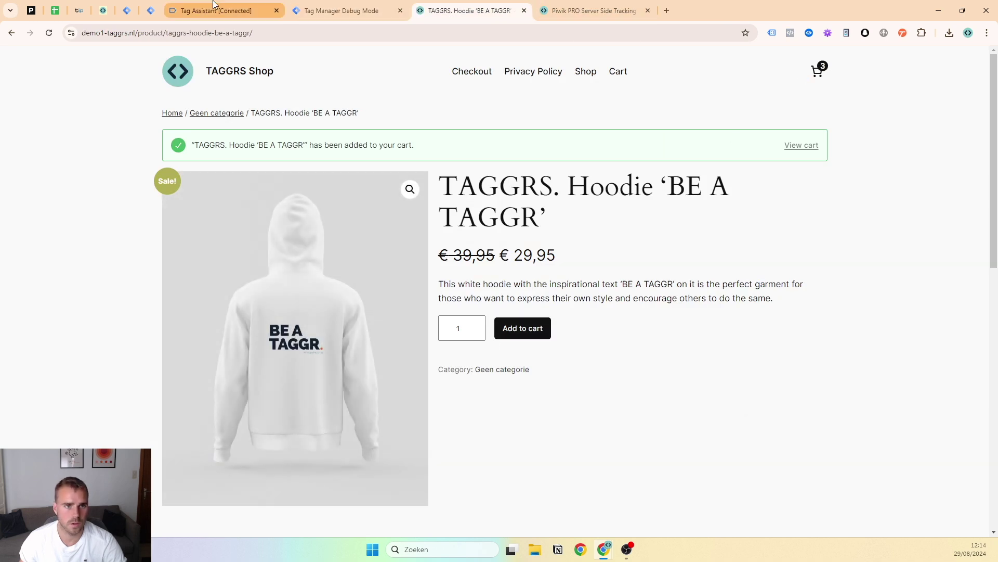
click(213, 10)
click(73, 160)
click(470, 10)
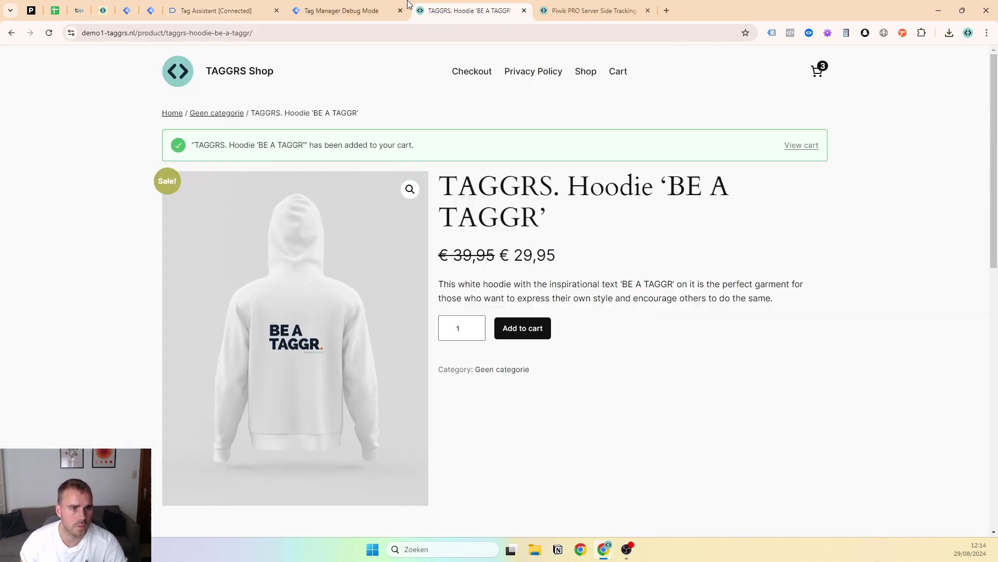
click(345, 10)
click(80, 148)
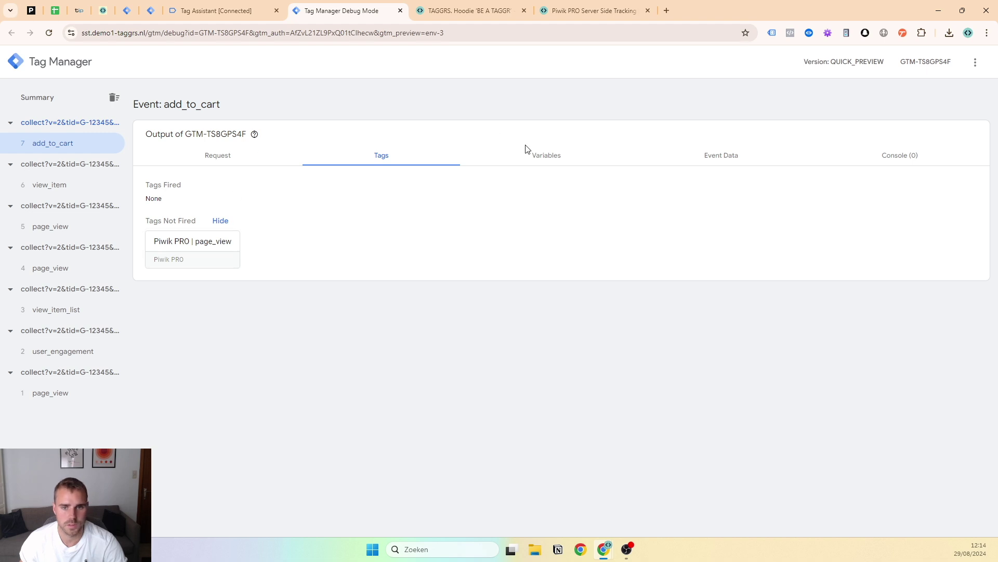
click(722, 155)
scroll(234, 325, down, 10)
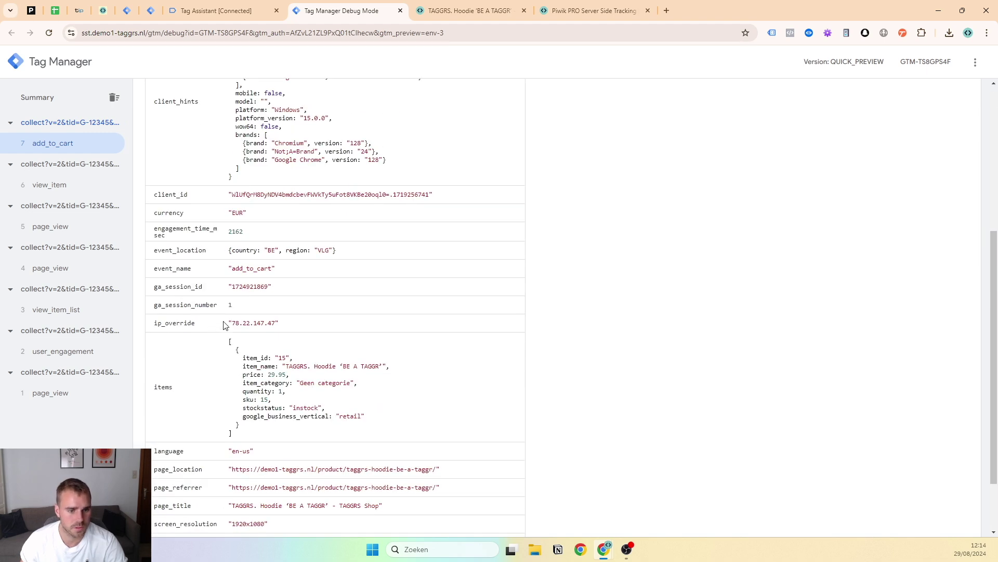
drag(233, 356, 225, 263)
Compare the web add_to_cart dataLayer push with the server event and check which server tags fired
click(204, 7)
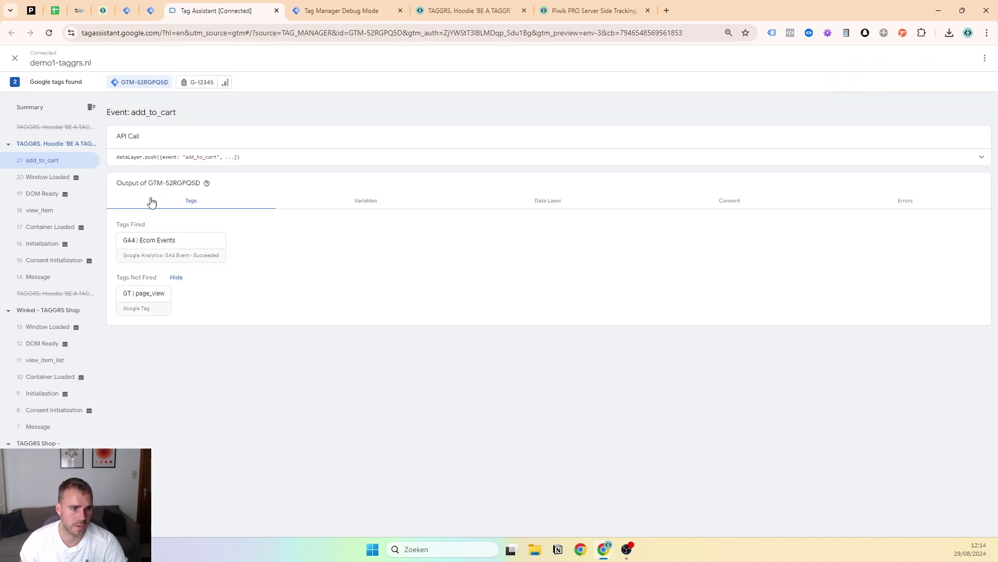
click(261, 157)
drag(113, 157, 208, 285)
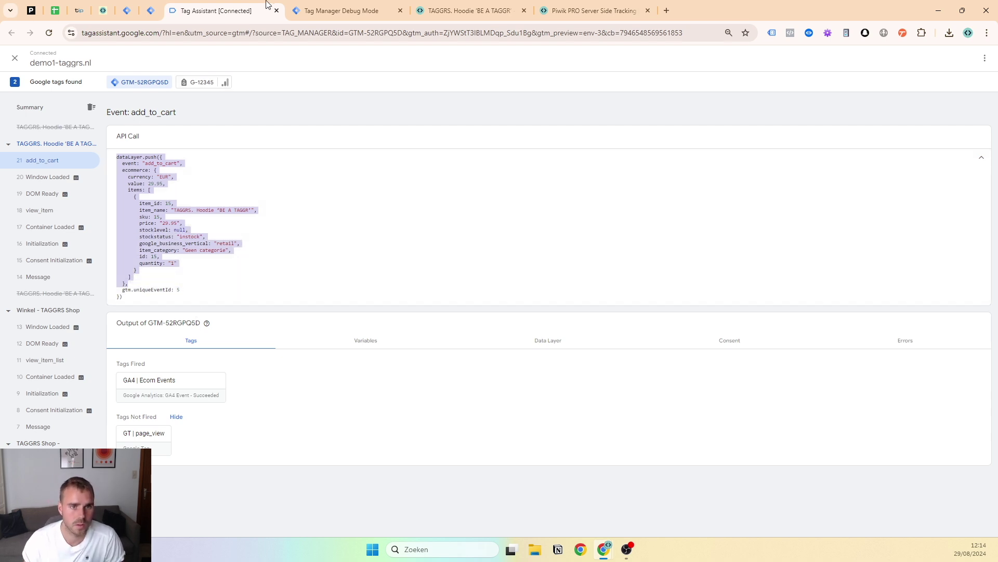
click(298, 7)
click(268, 6)
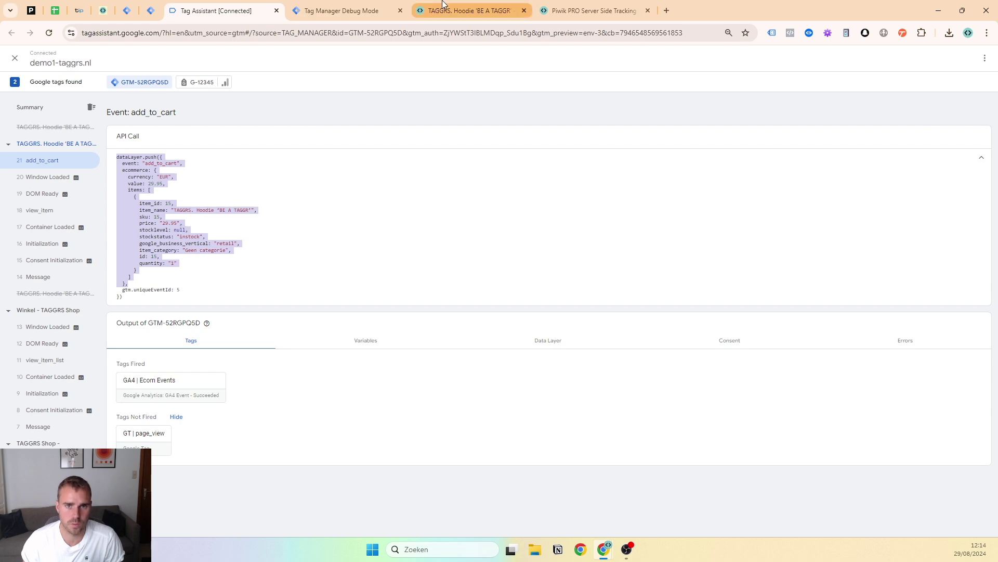
click(458, 9)
click(356, 7)
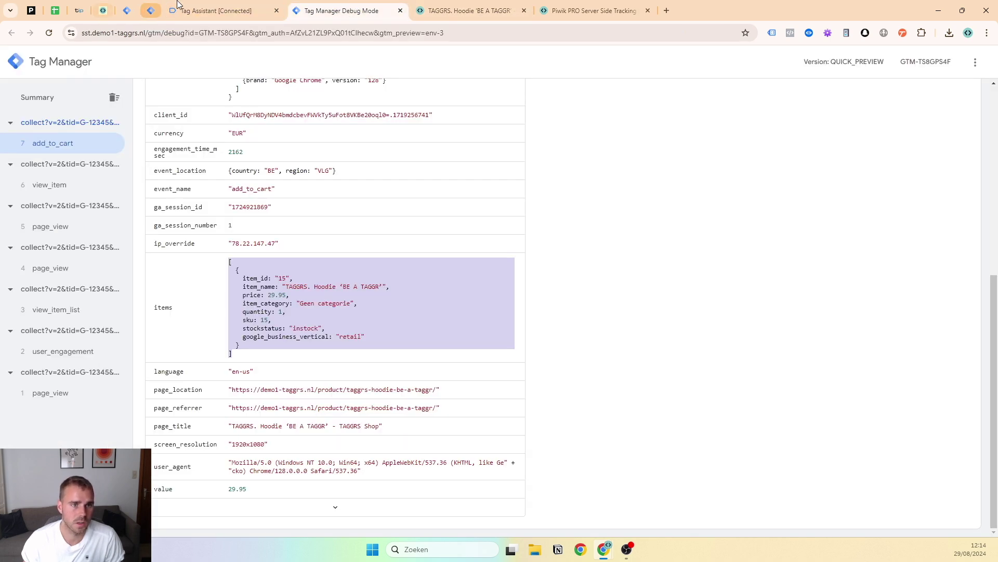
scroll(223, 424, up, 5)
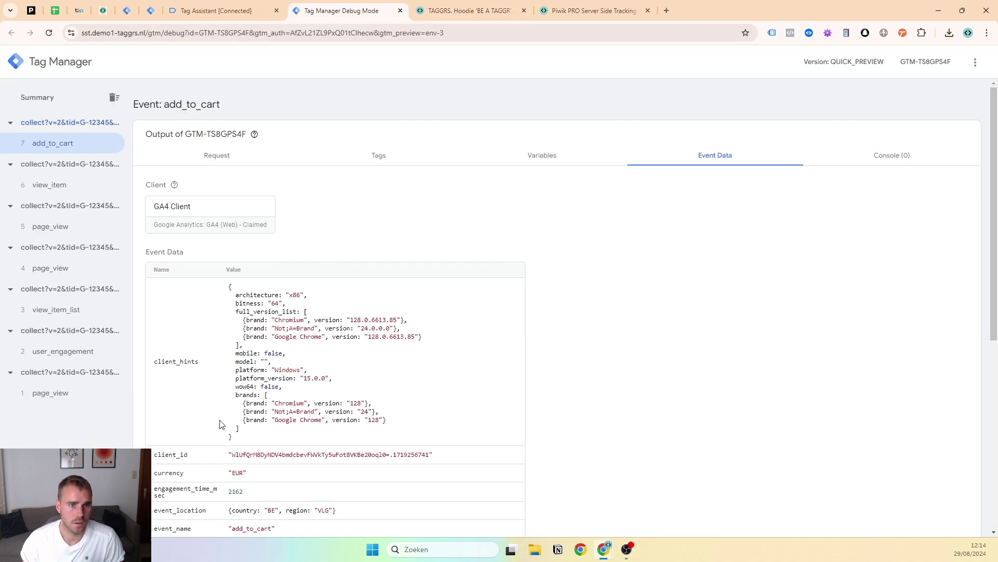
click(365, 156)
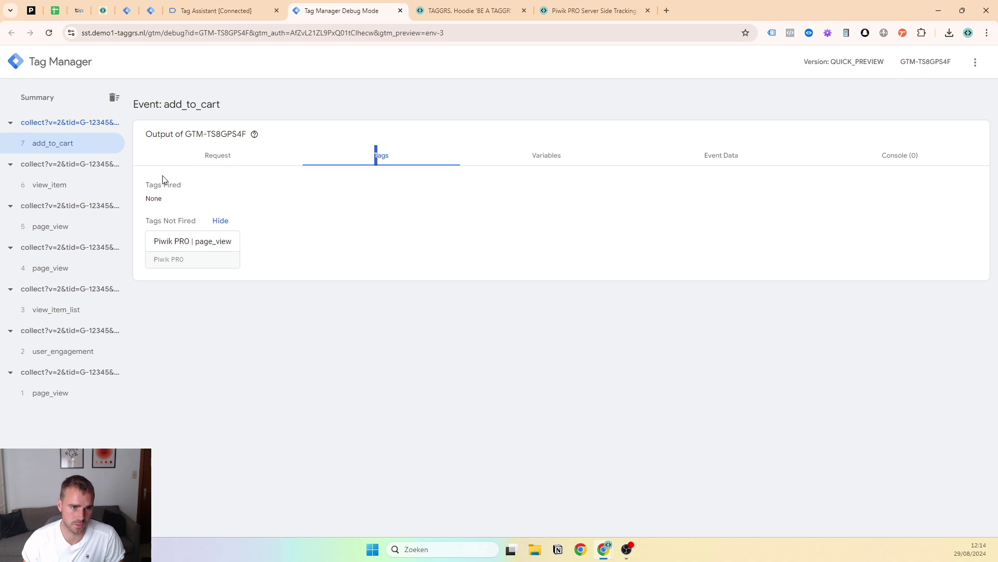
Create a new Piwik PRO tag using {{piwik account name}} and {{piwik site id}} variables
click(150, 11)
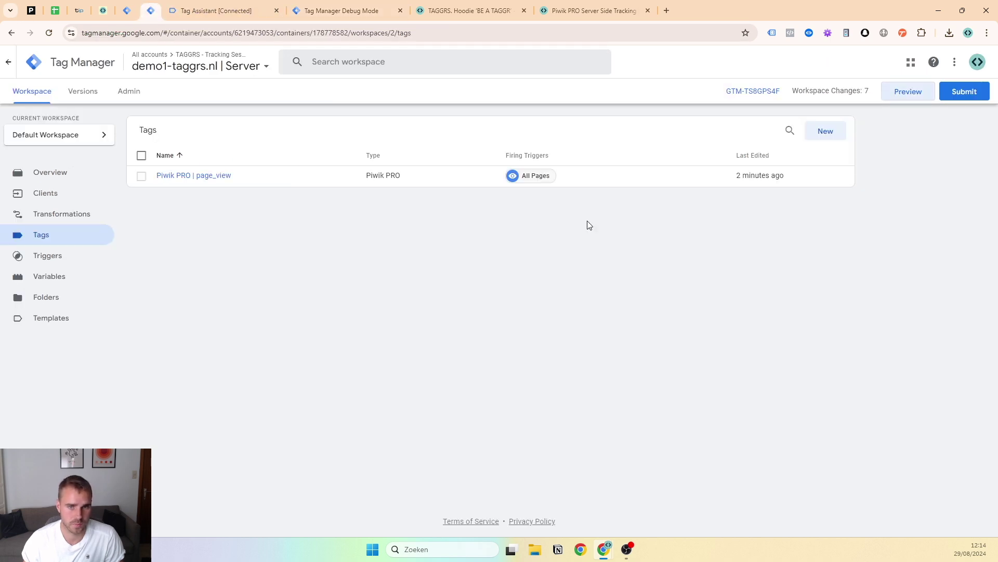
click(825, 130)
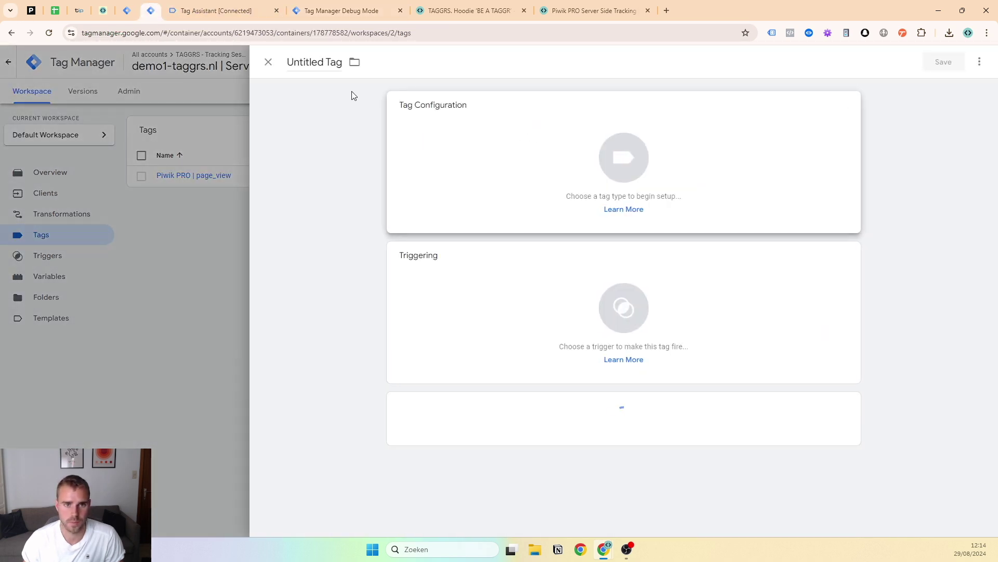
click(423, 154)
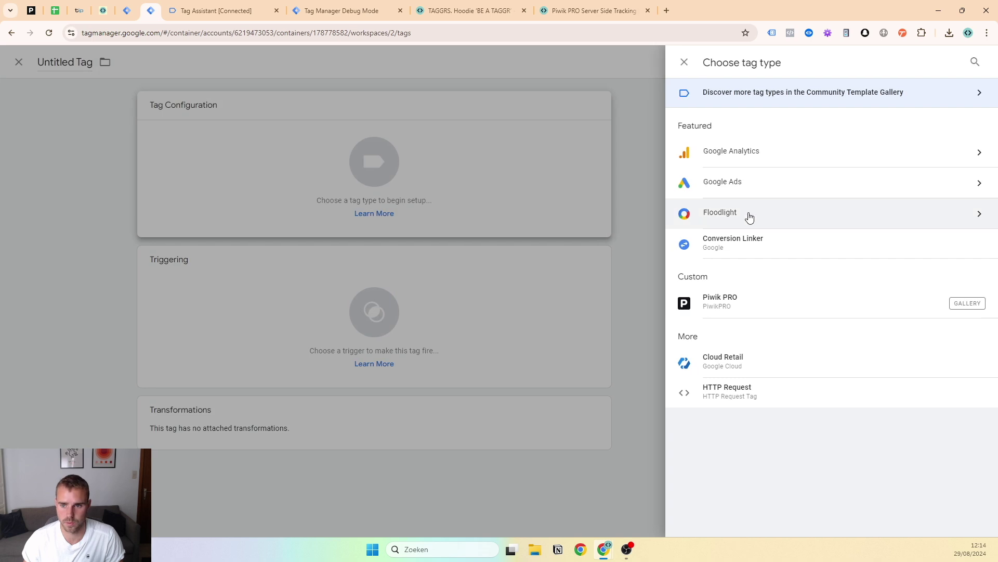
click(749, 310)
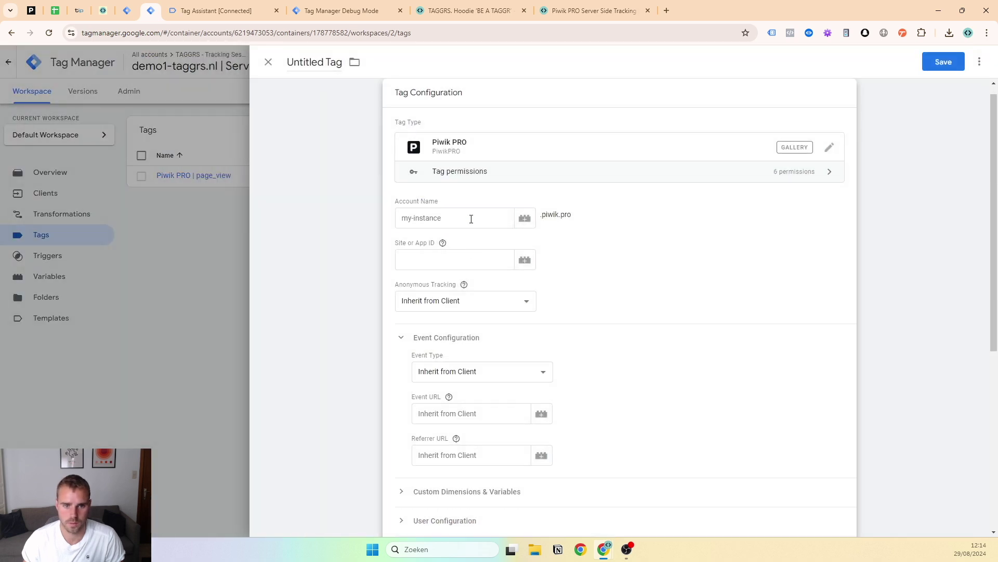
click(471, 214)
text({{ac)
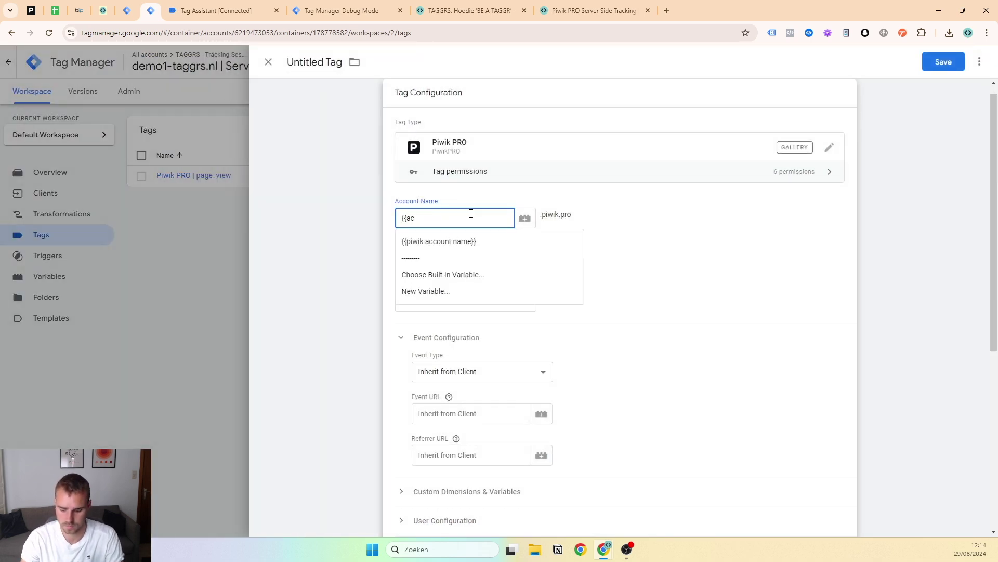
key(Down)
key(Return)
key(Tab)
text({{si)
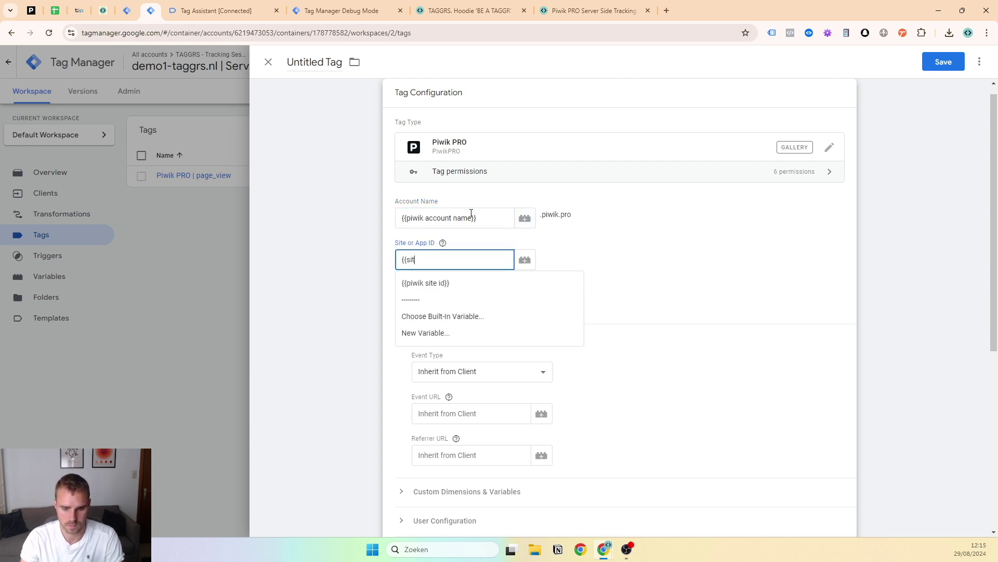
key(Down)
key(Return)
Name the tag 'Piwik PRO | ecom events' and set its Event Type to Ecommerce
click(319, 66)
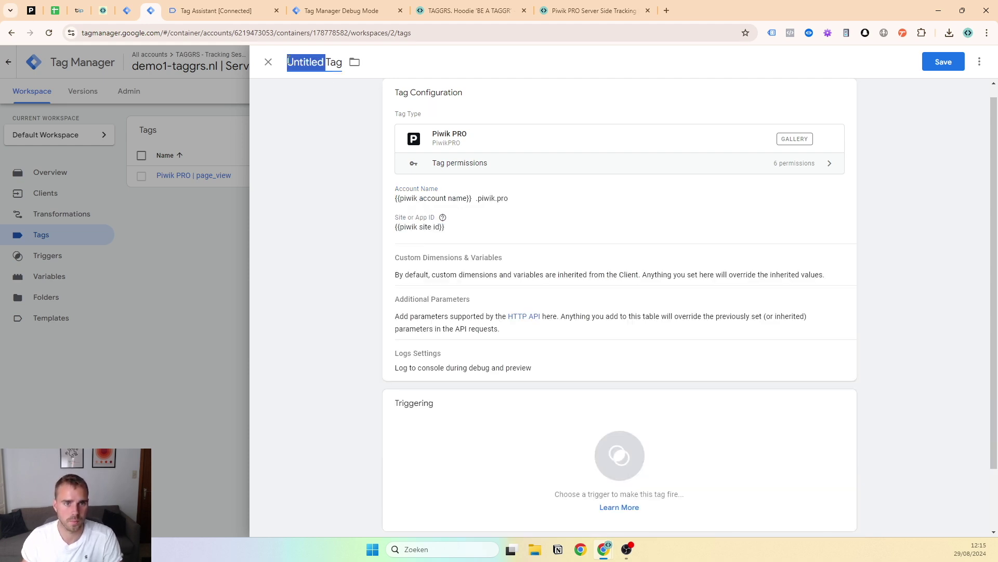
text(Piwik PRO |)
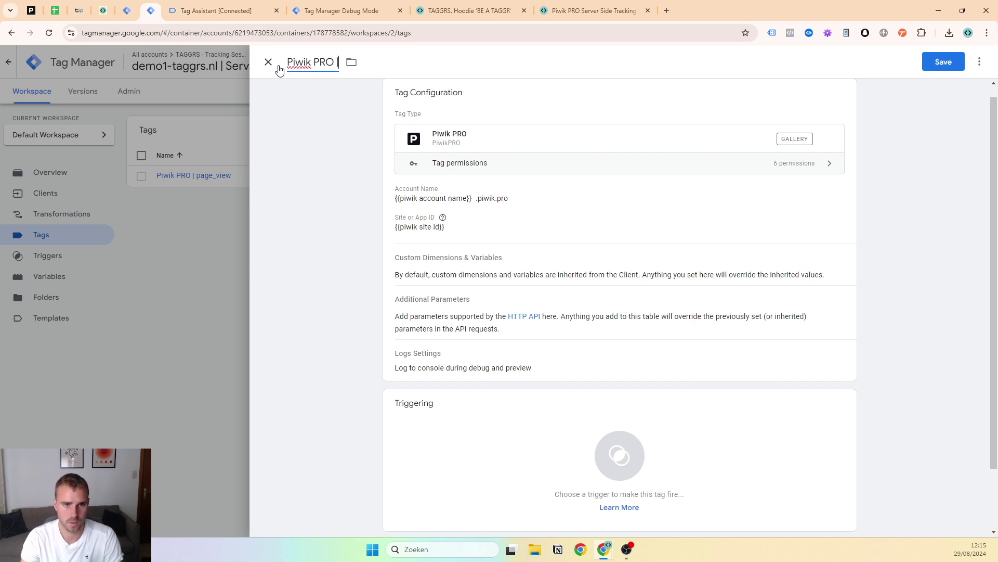
text( ecom events)
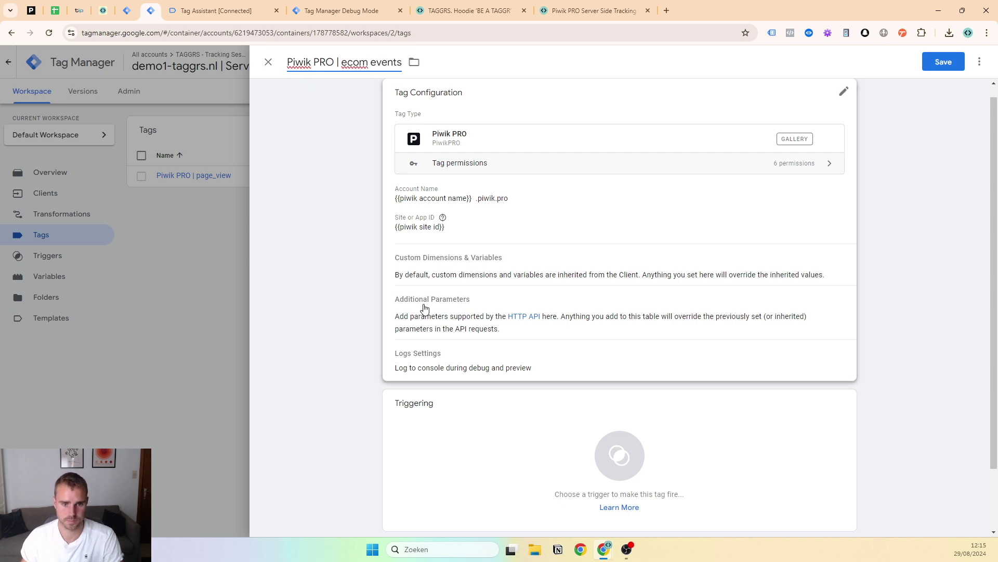
click(421, 309)
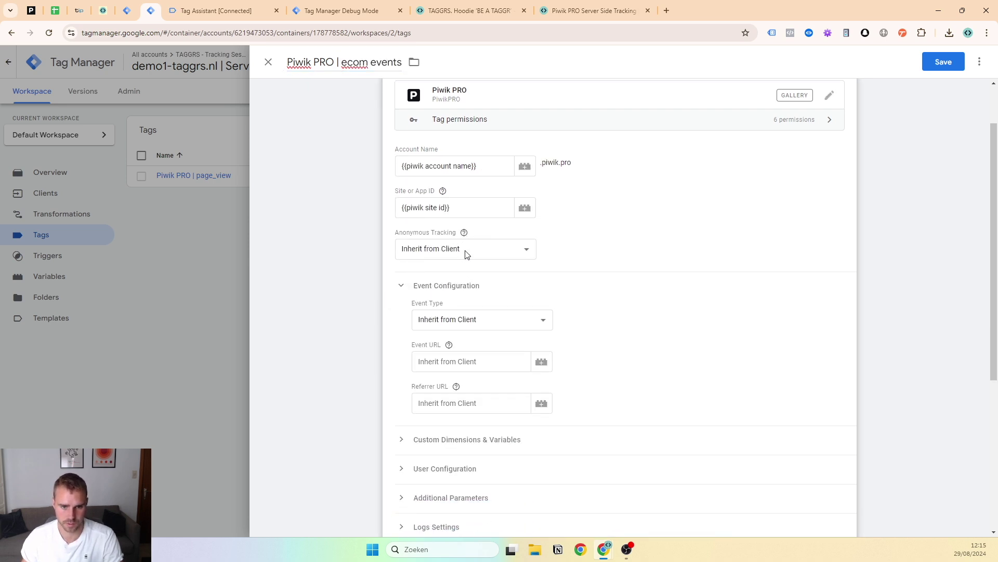
click(461, 315)
click(467, 361)
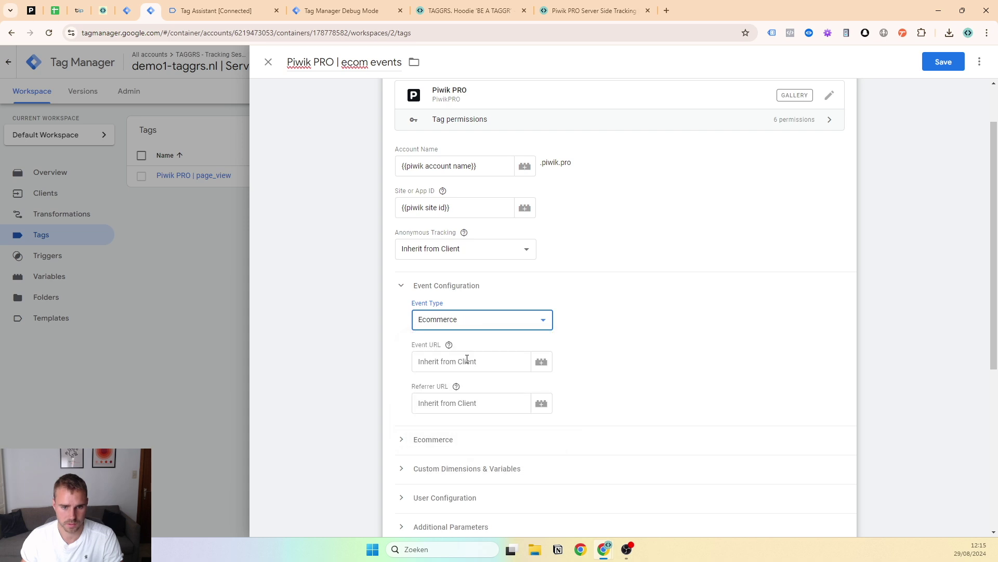
scroll(446, 271, down, 1)
click(447, 292)
scroll(459, 310, down, 1)
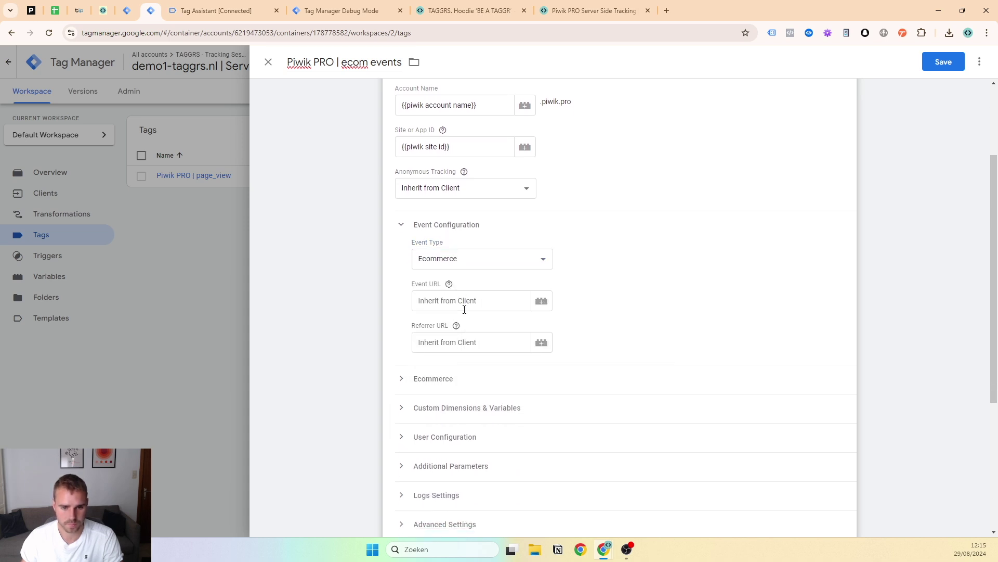
click(457, 339)
click(457, 339)
scroll(572, 266, down, 4)
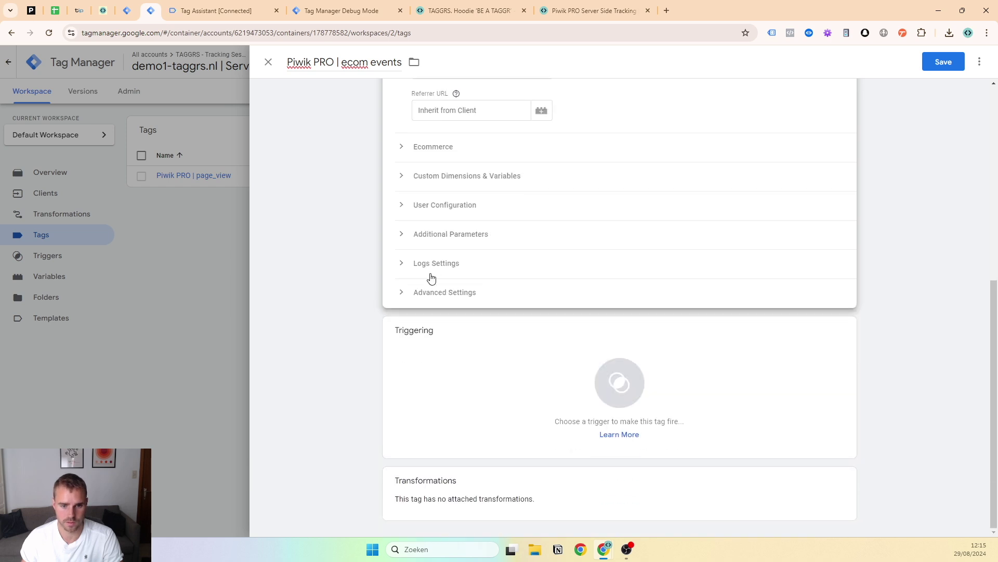
click(456, 383)
Create a regex Custom Event trigger for view_item_list|view_item|add_to_cart|remove_from_cart|begin_checkout|purchase, named after the list
click(975, 62)
click(473, 154)
click(754, 124)
click(453, 204)
key(super+v)
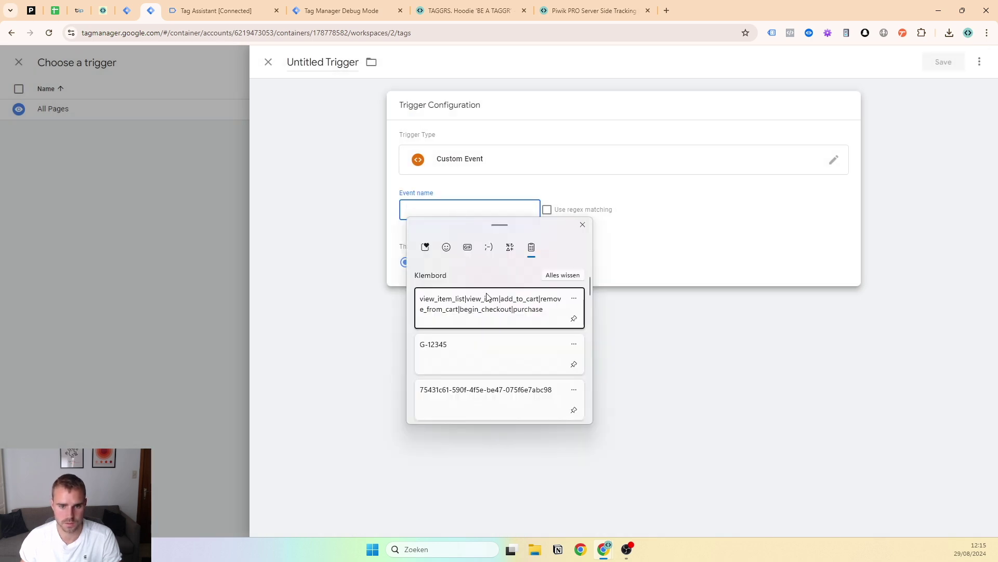
click(488, 303)
click(547, 209)
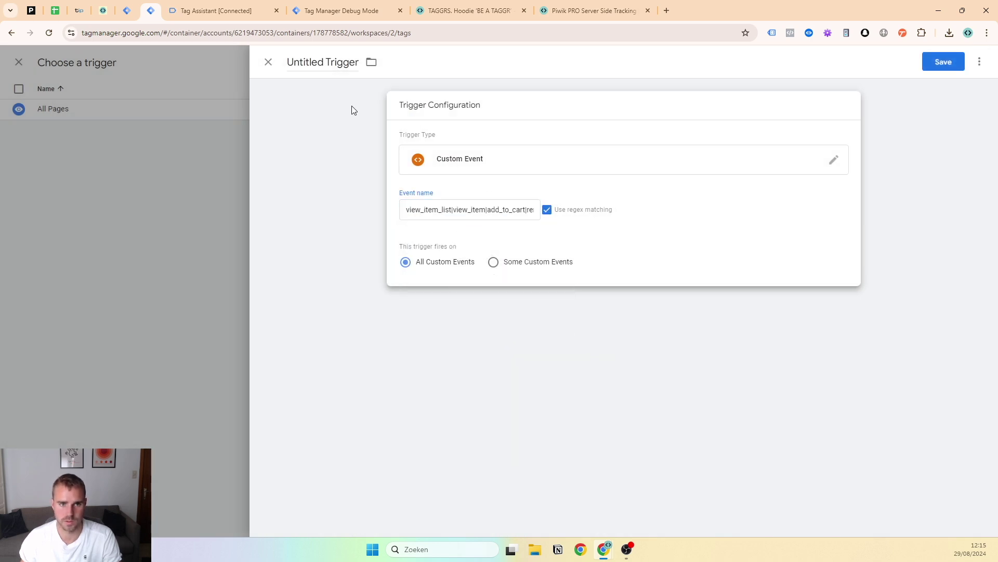
click(330, 62)
key(super+v)
click(349, 151)
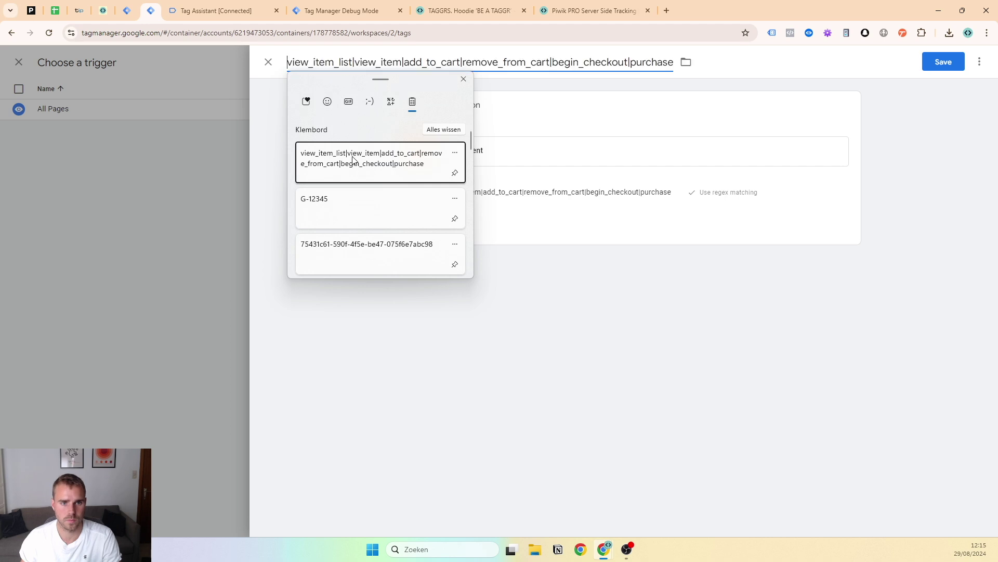
click(942, 62)
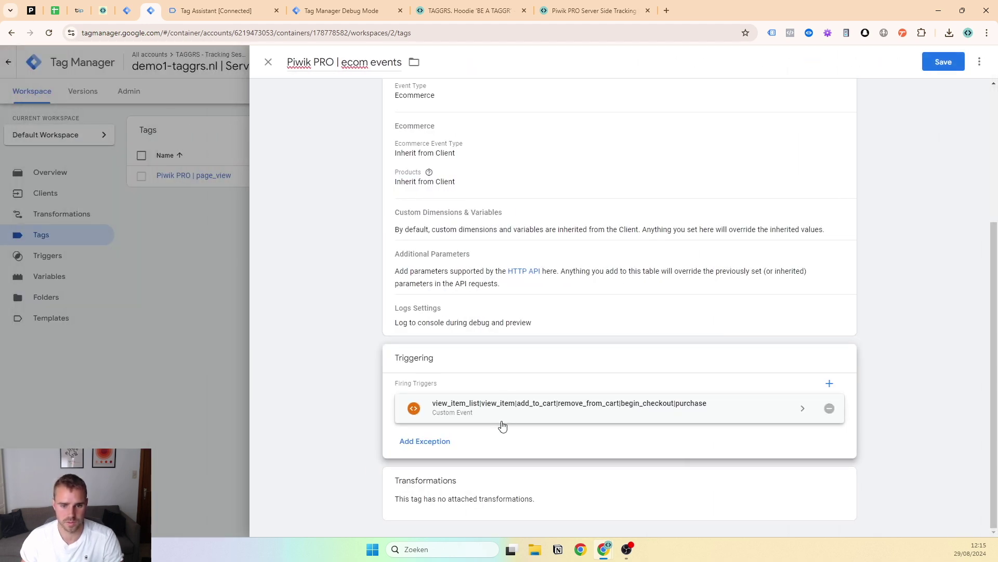
Review the attached trigger and save the Piwik PRO | ecom events tag
click(501, 421)
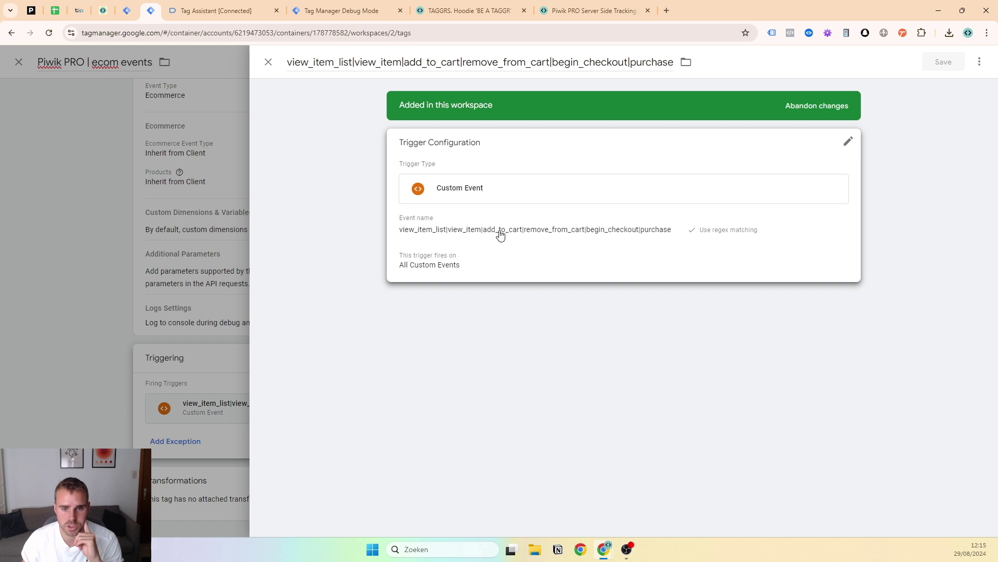
click(200, 285)
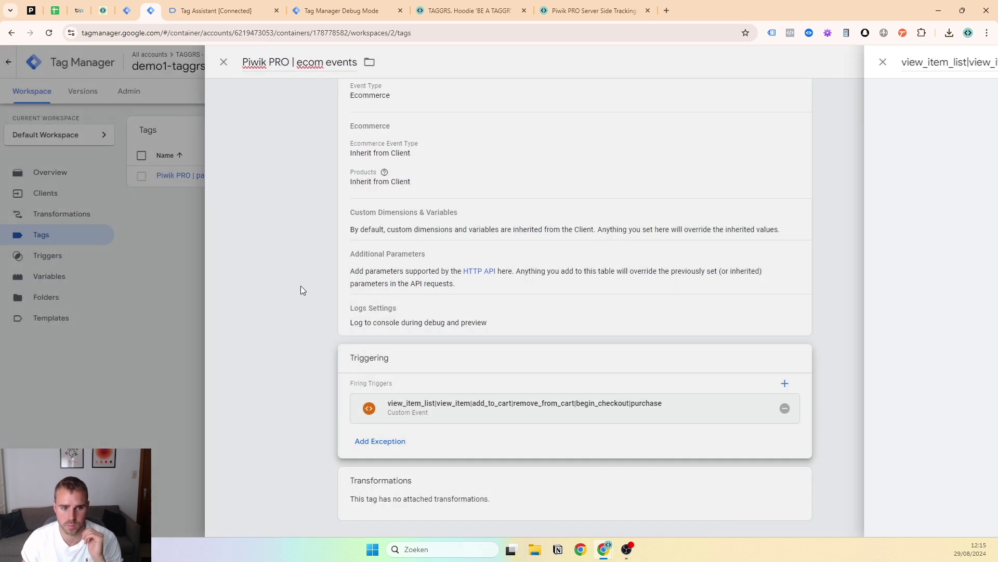
scroll(436, 215, up, 3)
scroll(436, 215, up, 1)
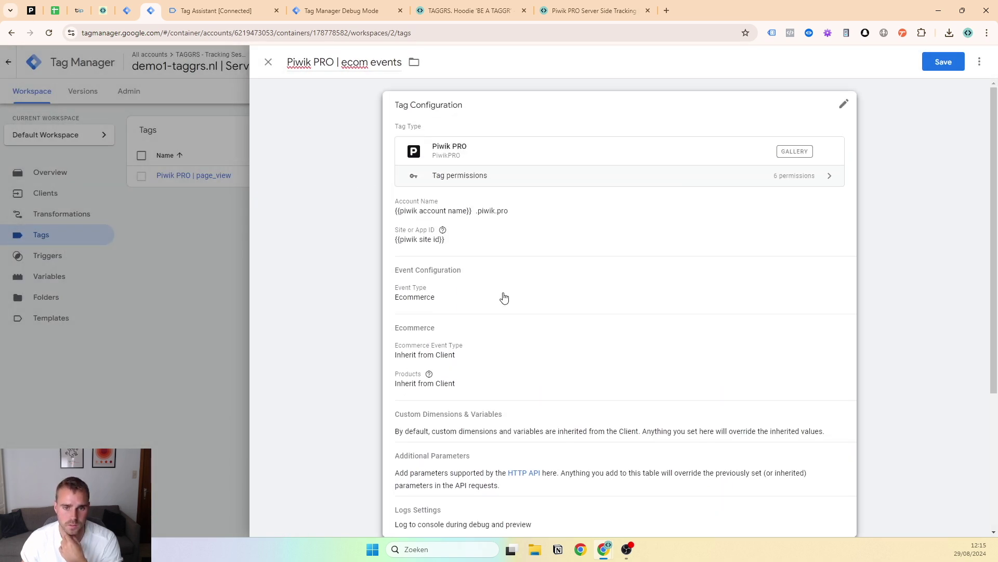
scroll(503, 297, down, 4)
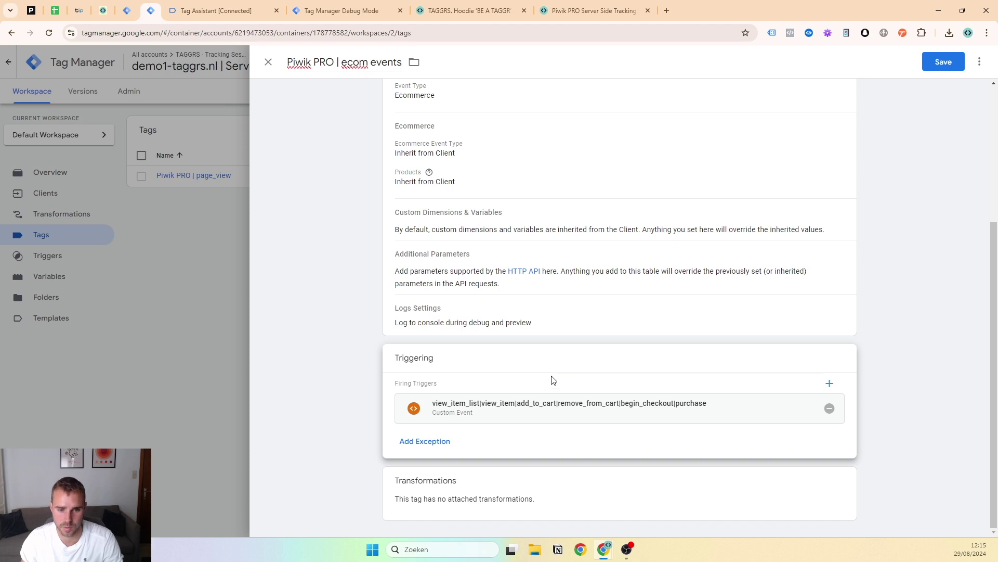
scroll(554, 379, up, 2)
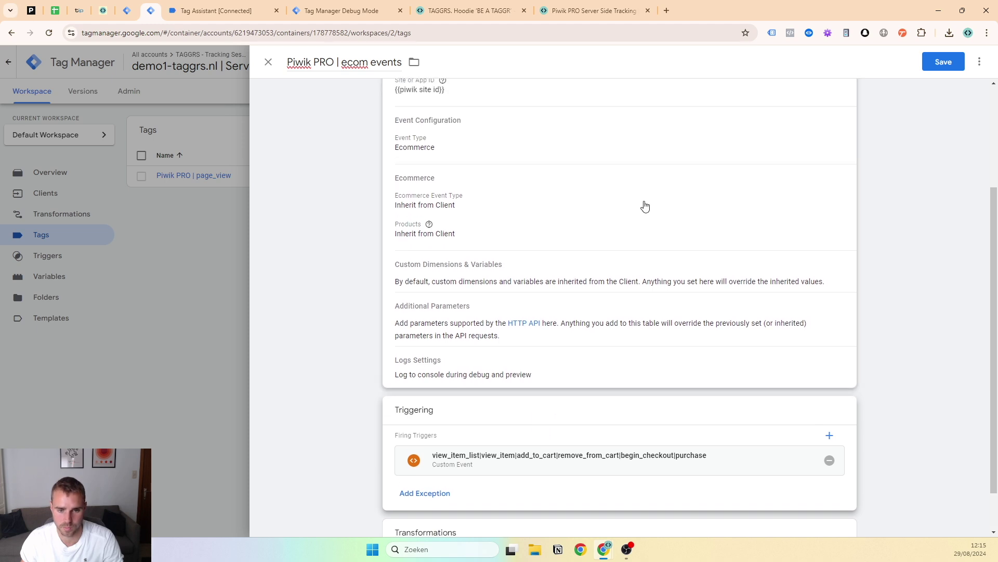
click(958, 62)
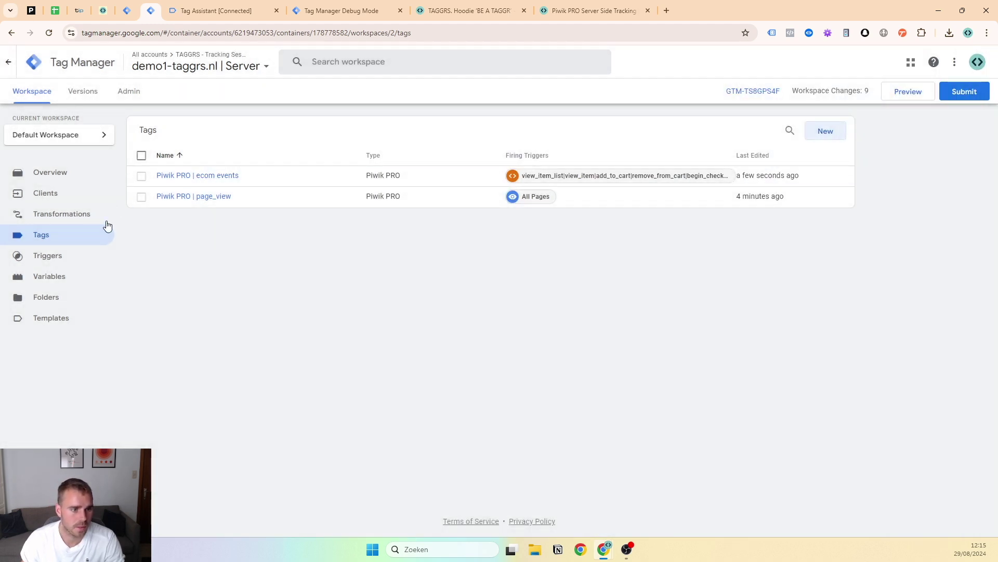
Create a new Augment event transformation and add one empty parameter row
click(78, 214)
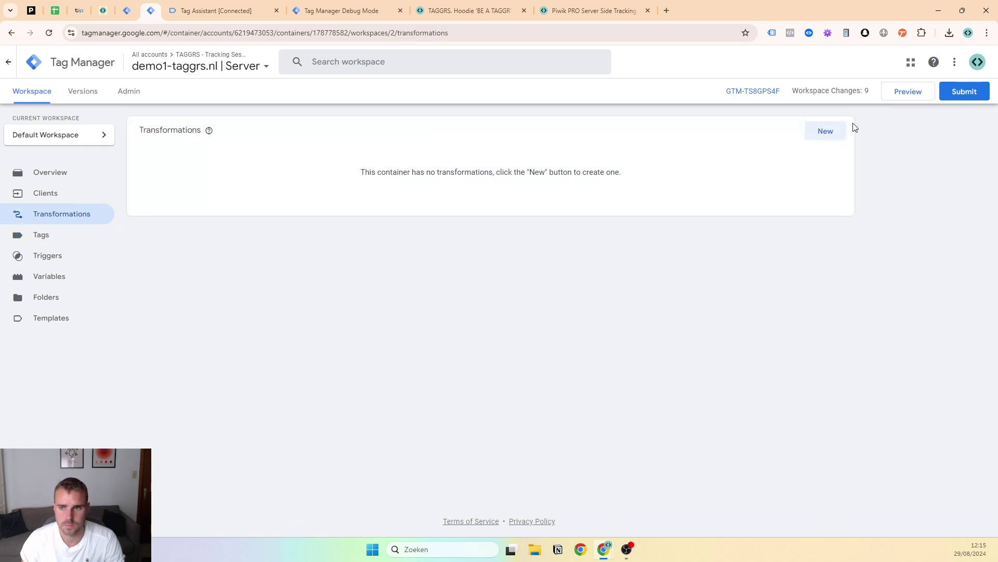
click(817, 133)
click(429, 137)
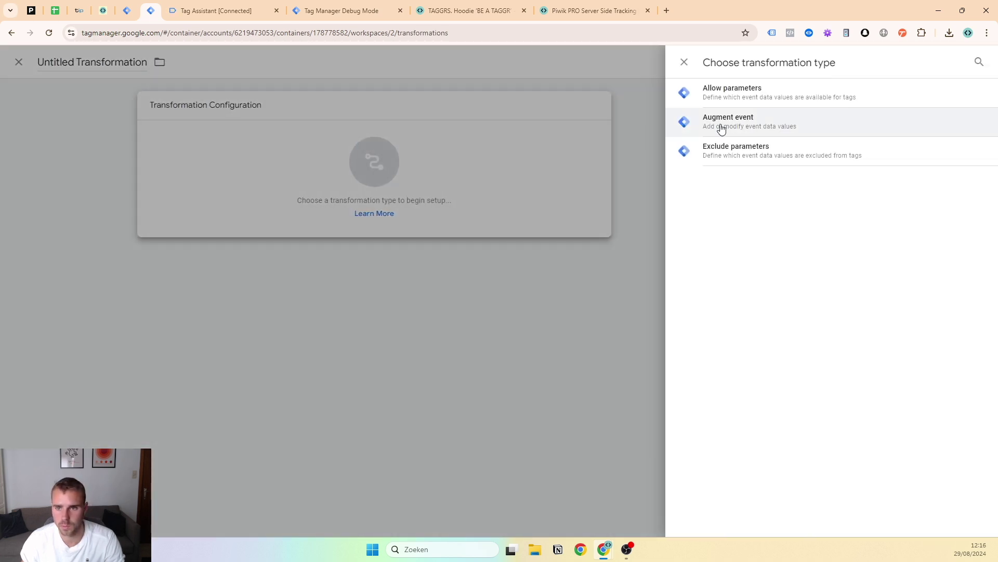
click(786, 131)
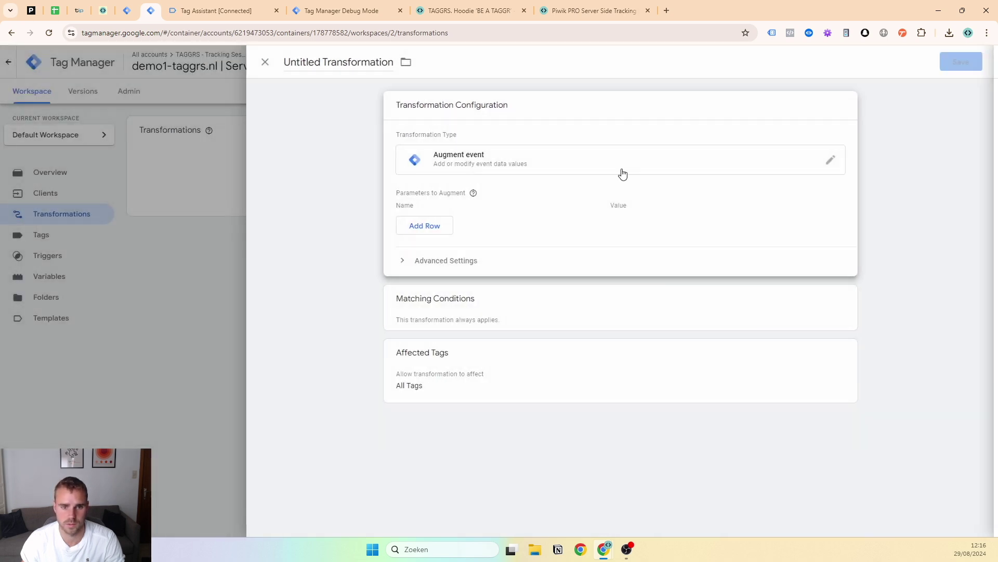
click(423, 226)
click(430, 225)
Scroll the Piwik PRO guide to its Augment Event Transformation example, then return to Tag Assistant
click(511, 14)
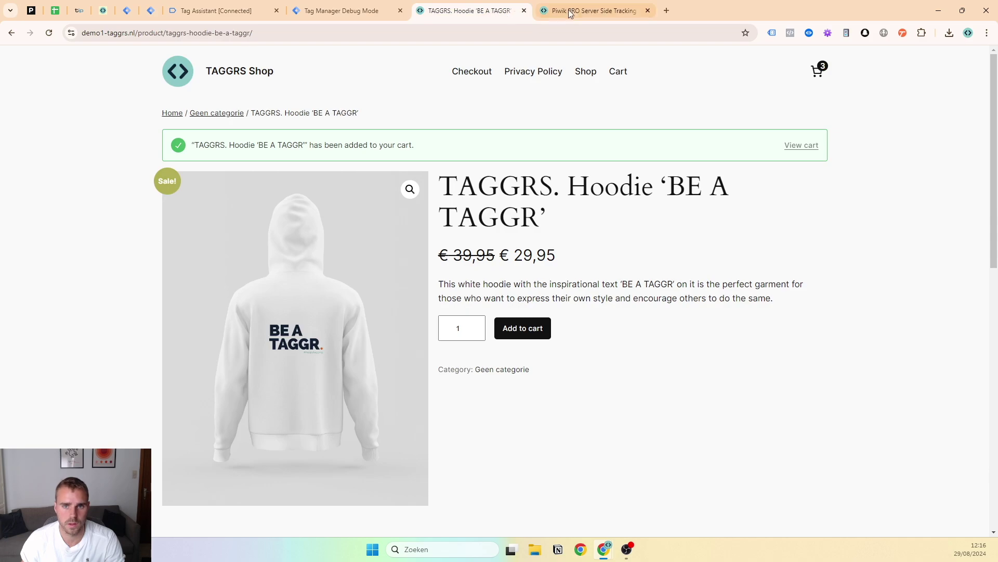
click(574, 12)
scroll(372, 266, down, 4)
scroll(372, 265, down, 15)
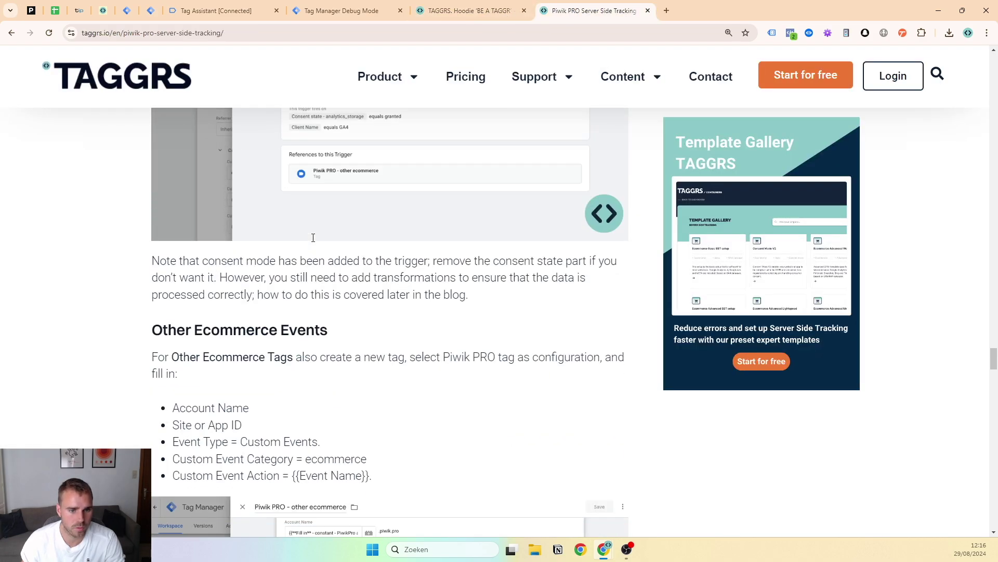
scroll(317, 308, down, 15)
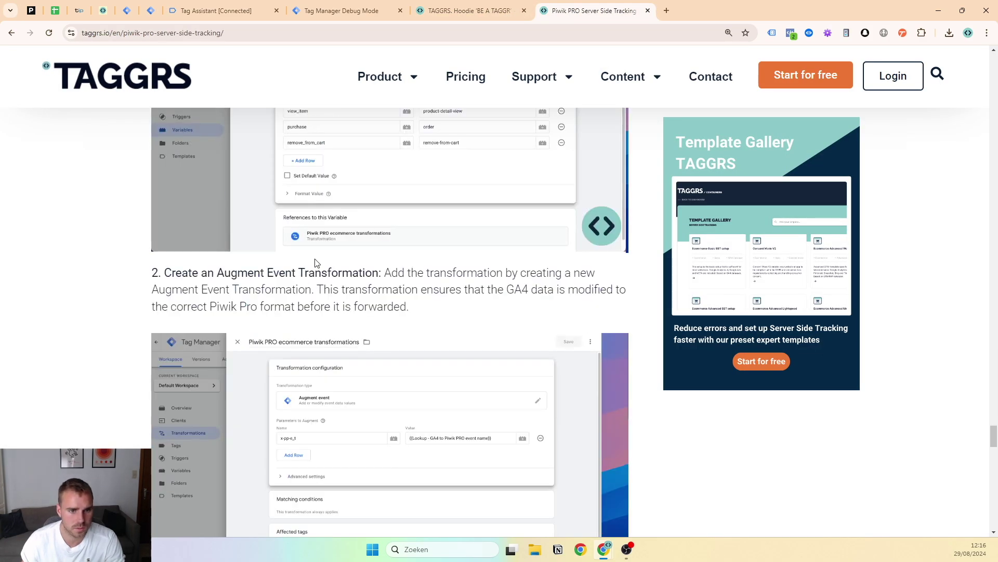
scroll(318, 217, up, 2)
scroll(267, 363, down, 3)
scroll(270, 359, up, 4)
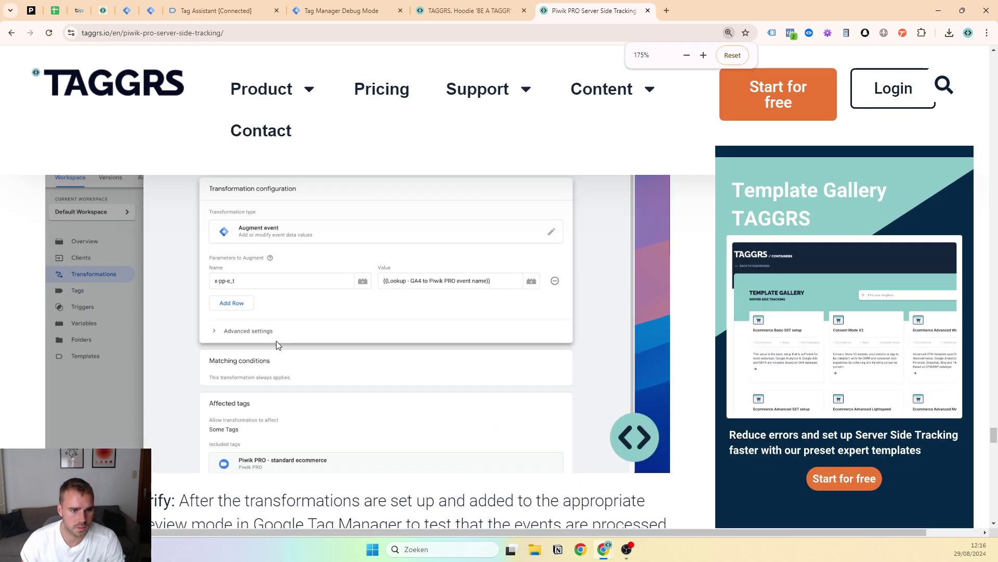
click(472, 18)
click(323, 20)
Create a new Lookup Table variable for the x-pp-e_t value, using {{Event Name}} as input
click(212, 16)
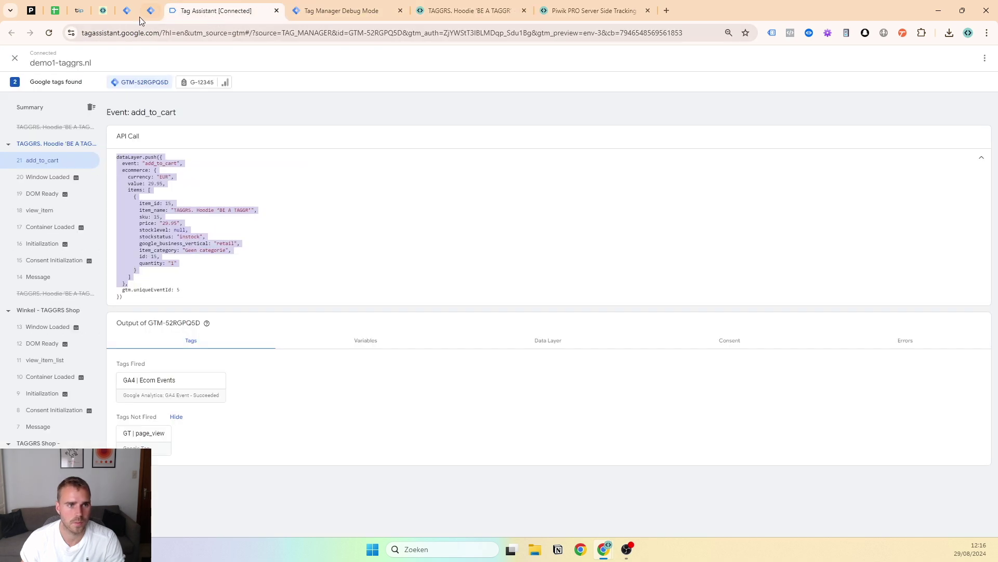
click(150, 13)
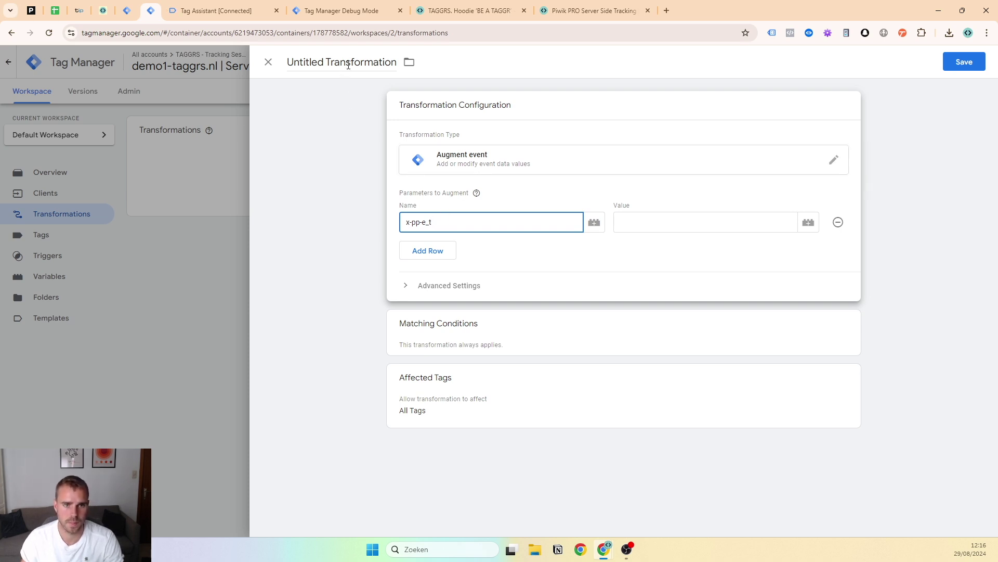
click(683, 216)
click(808, 223)
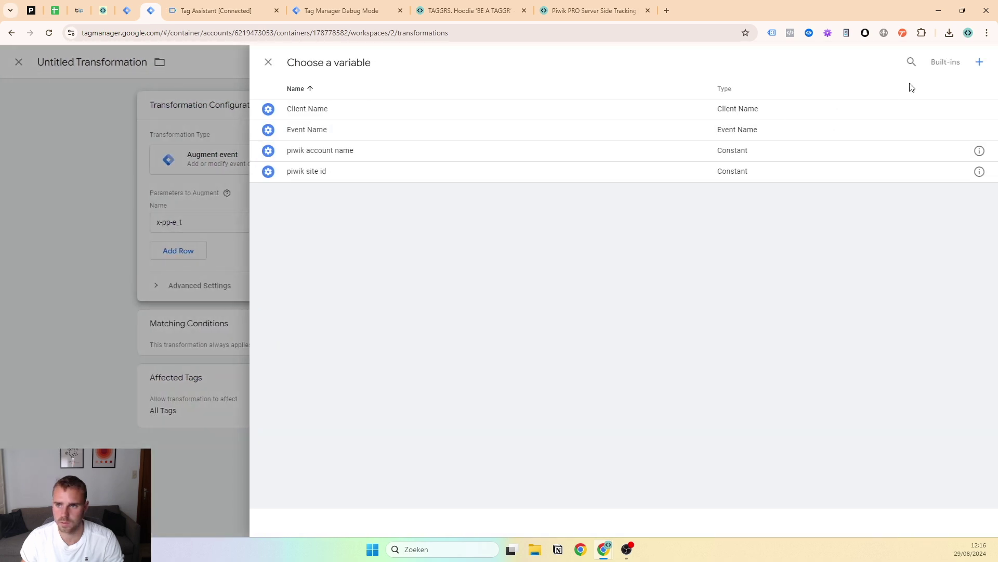
click(978, 62)
click(444, 174)
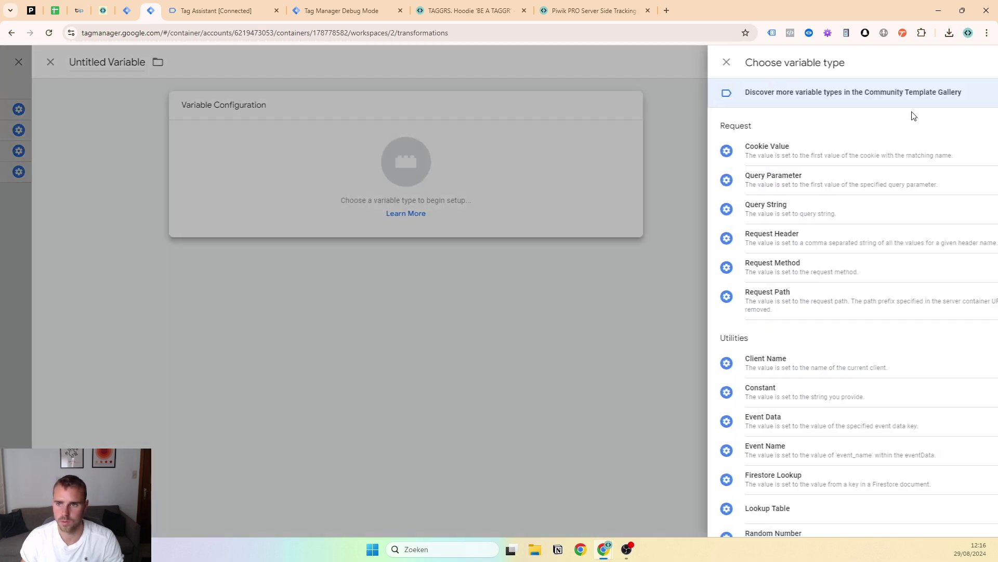
click(979, 60)
text(look)
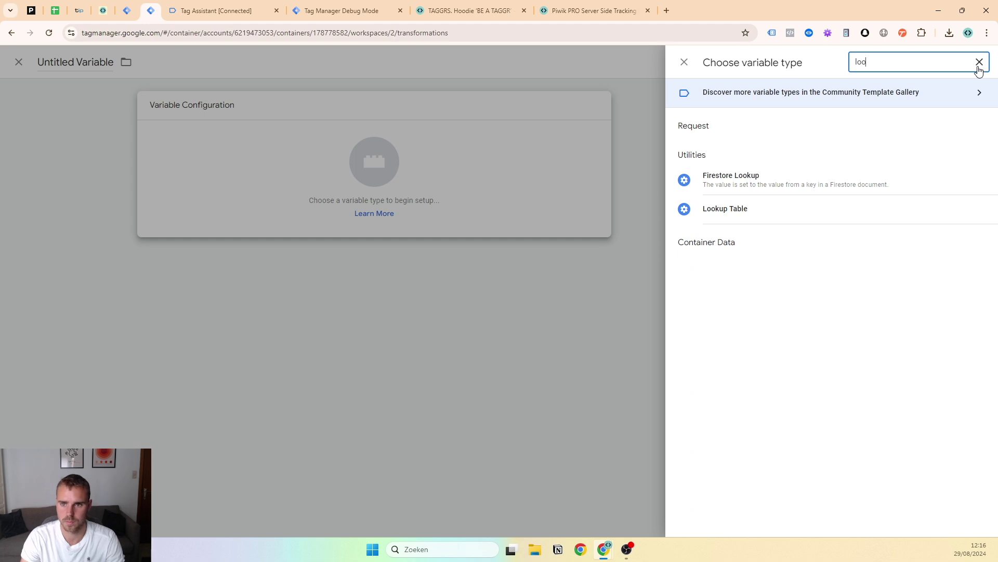
click(867, 209)
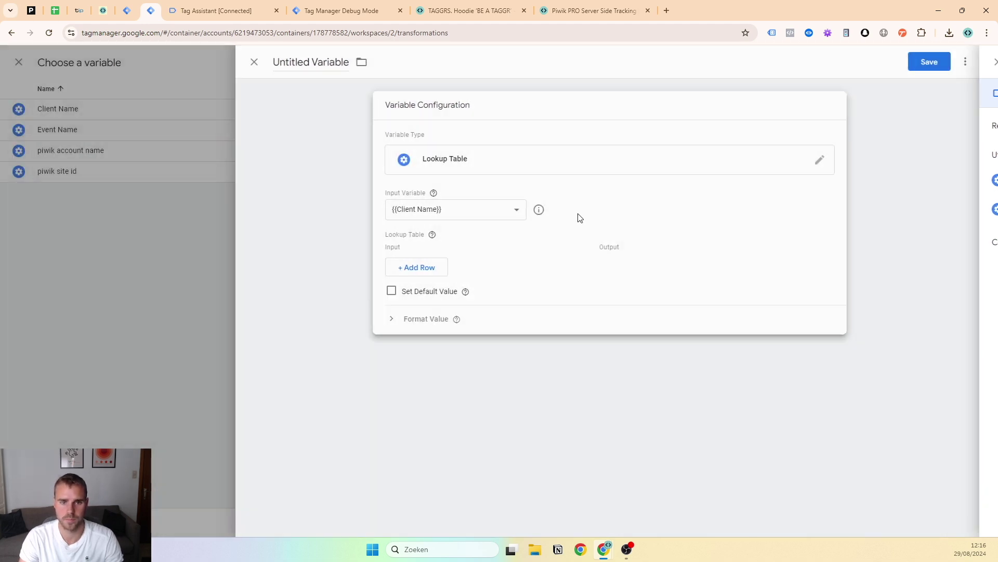
click(460, 214)
click(454, 239)
Add lookup rows for add_to_cart and view_item, mapped to their Piwik PRO event names
click(447, 264)
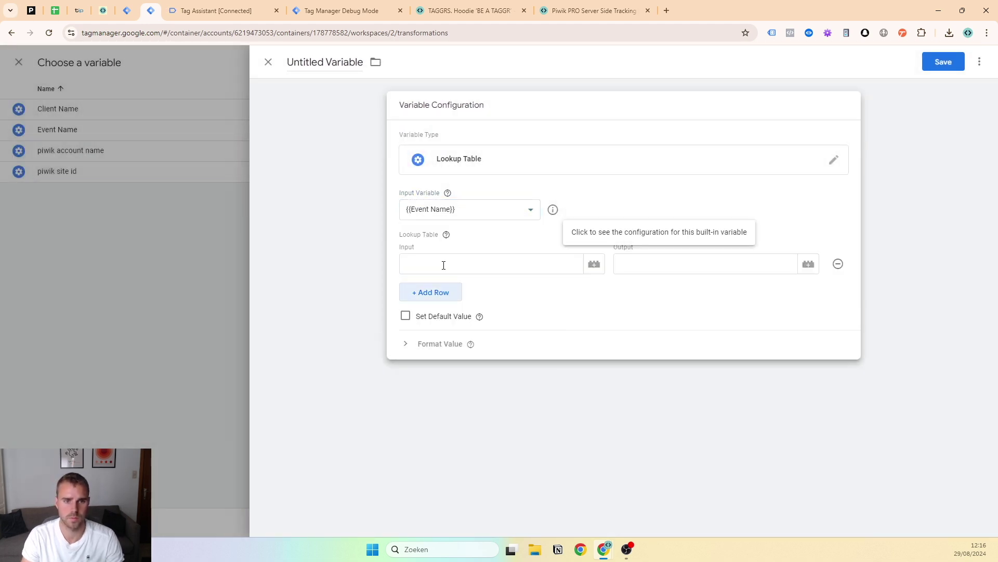
click(593, 11)
scroll(436, 394, up, 10)
scroll(435, 394, down, 2)
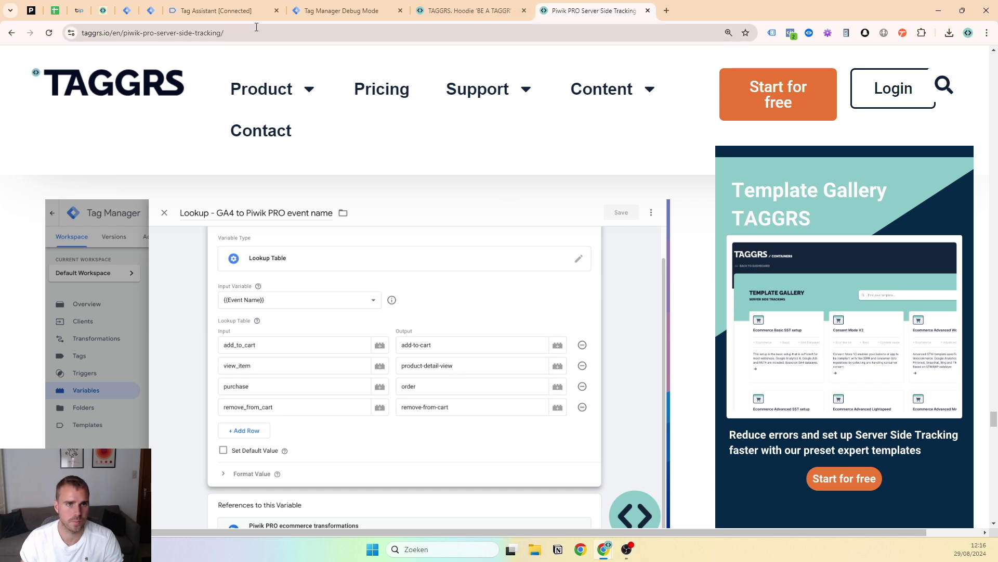
click(150, 10)
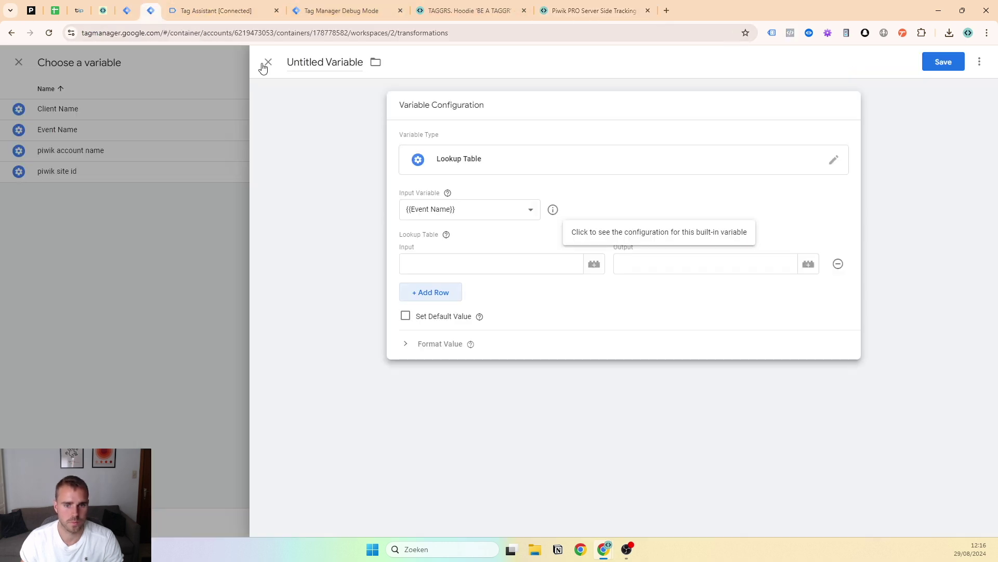
click(481, 264)
text(add_to_cart)
key(Tab)
text(d)
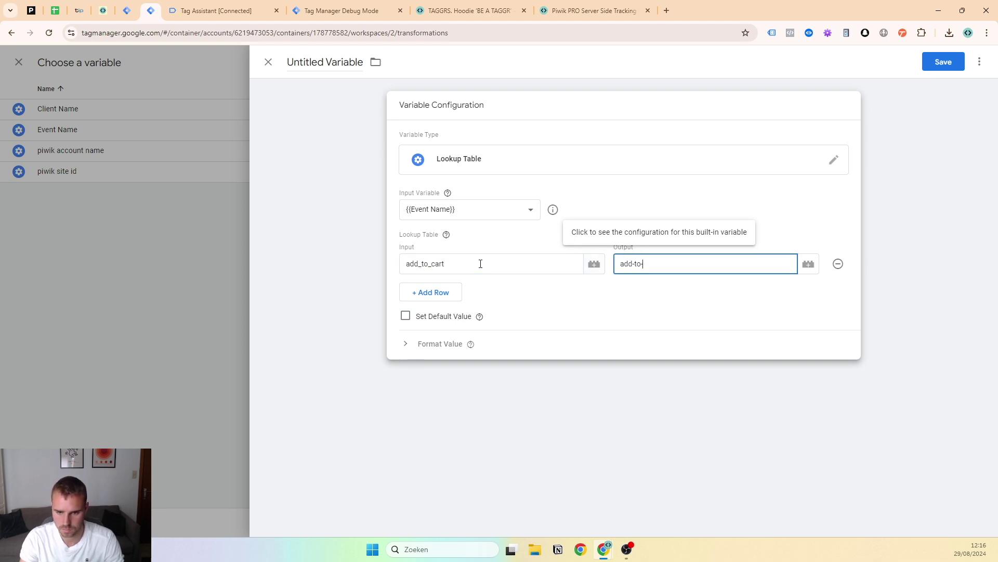
click(451, 292)
text(view_item)
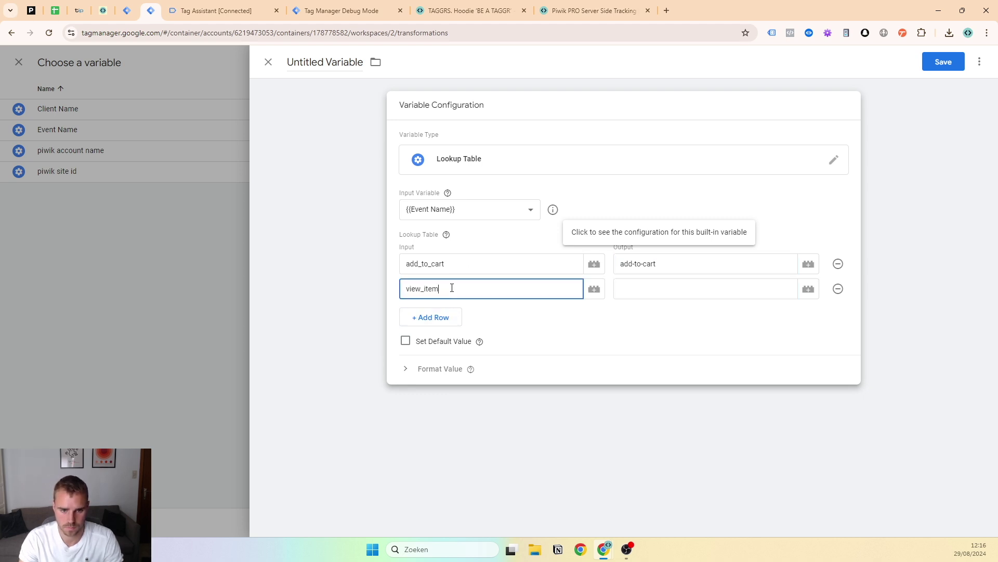
key(Tab)
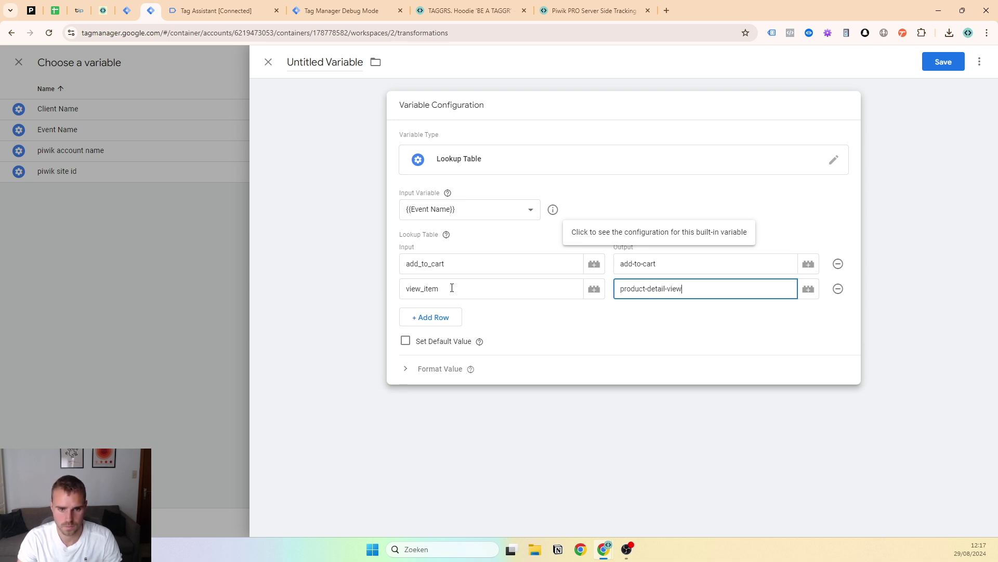
Add lookup rows for purchase and remove_from_cart with their Piwik PRO output names
click(437, 318)
text(purchase)
key(Tab)
click(428, 342)
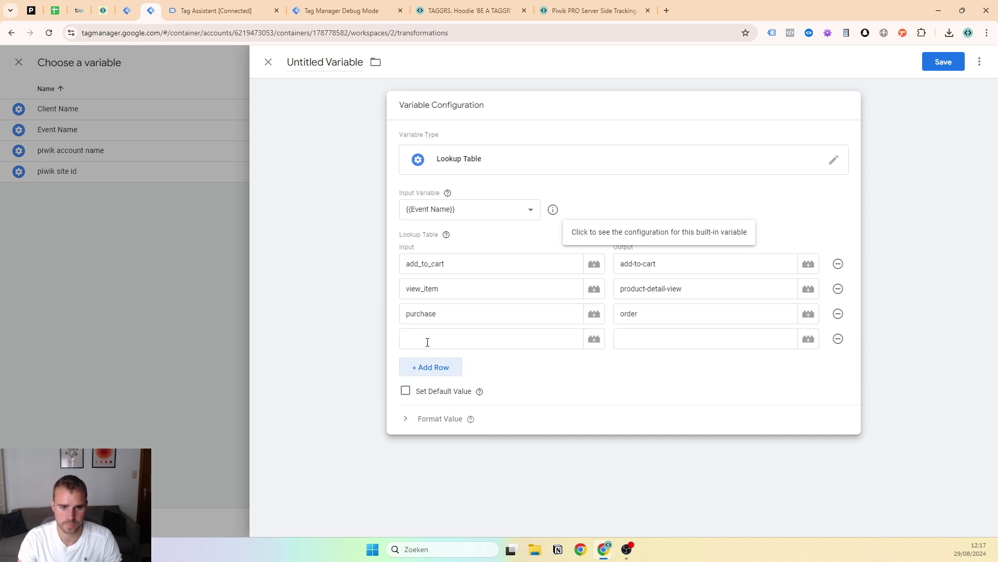
click(566, 4)
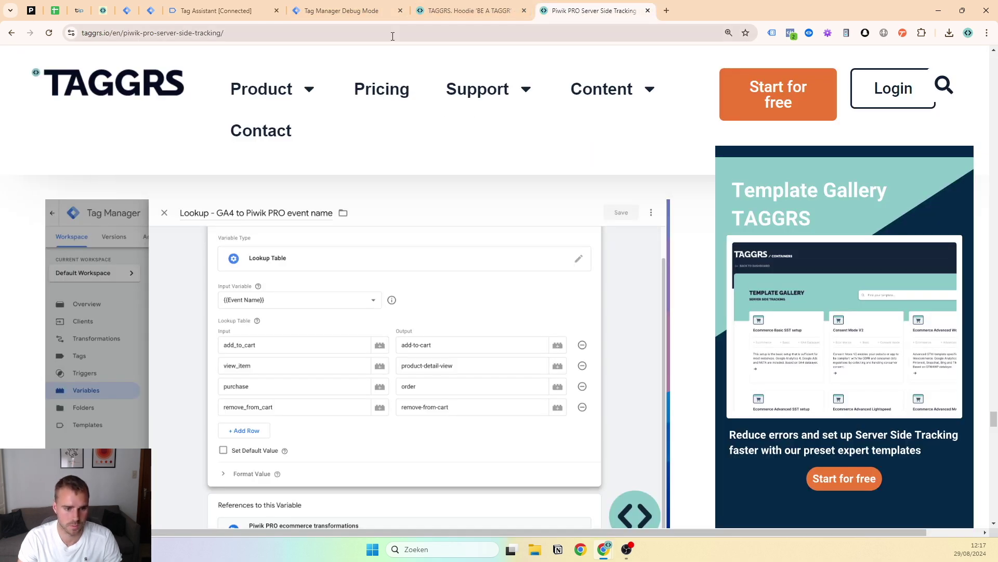
click(148, 4)
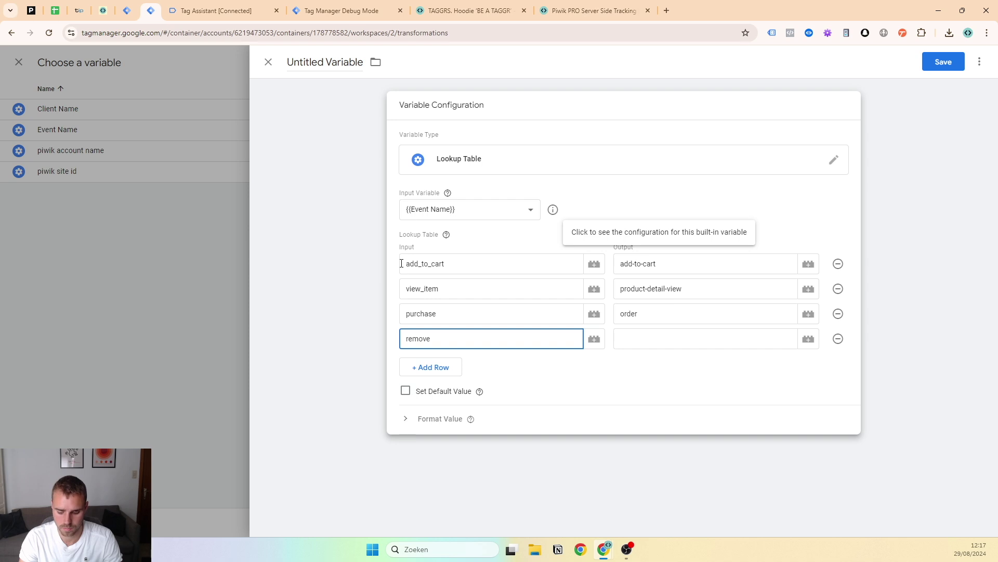
key(Tab)
text(re)
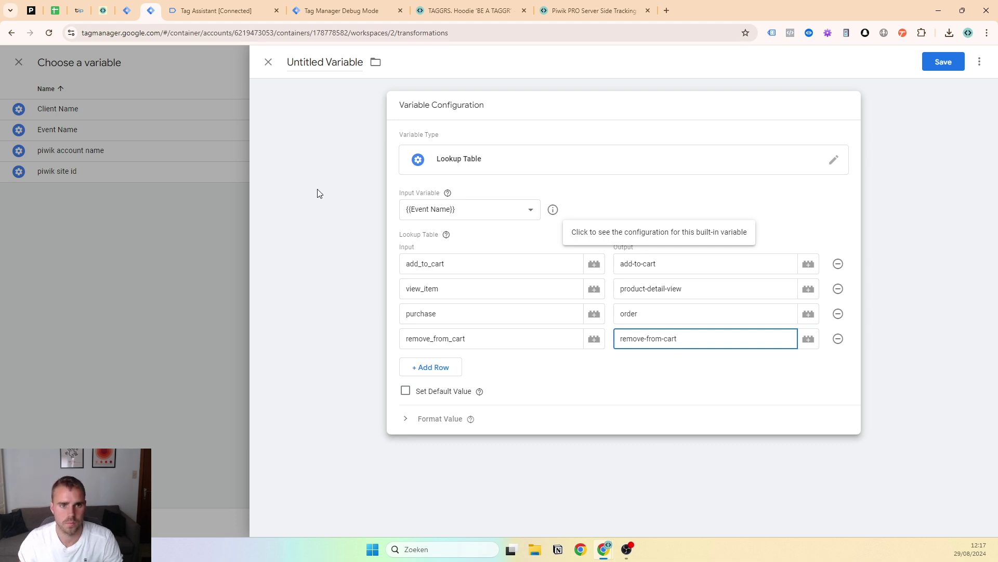
click(330, 63)
Name the variable 'LT - piwik ecom events', name the transformation 'Piwik augmentation' and save it
text(LT)
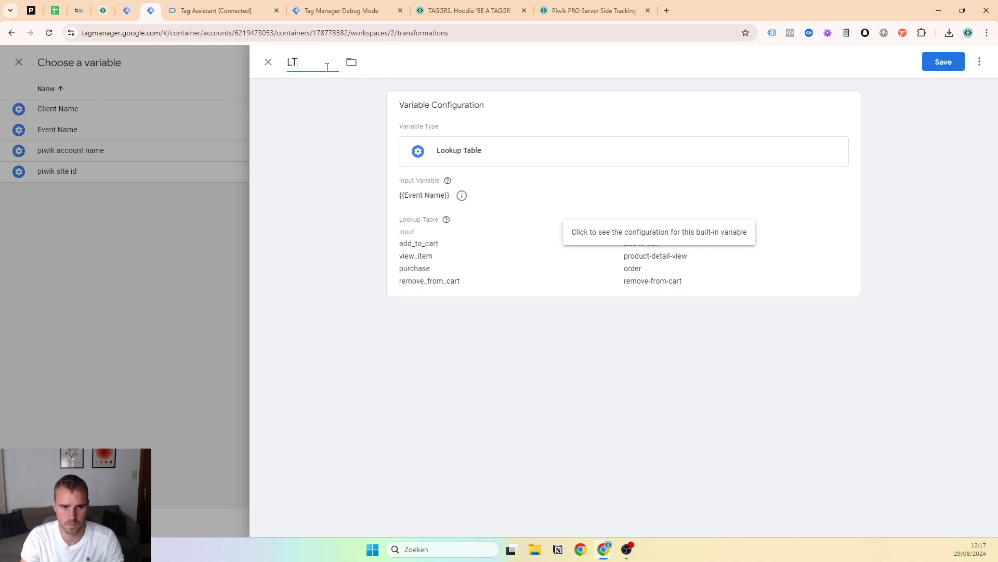
text( - piwik ecom events)
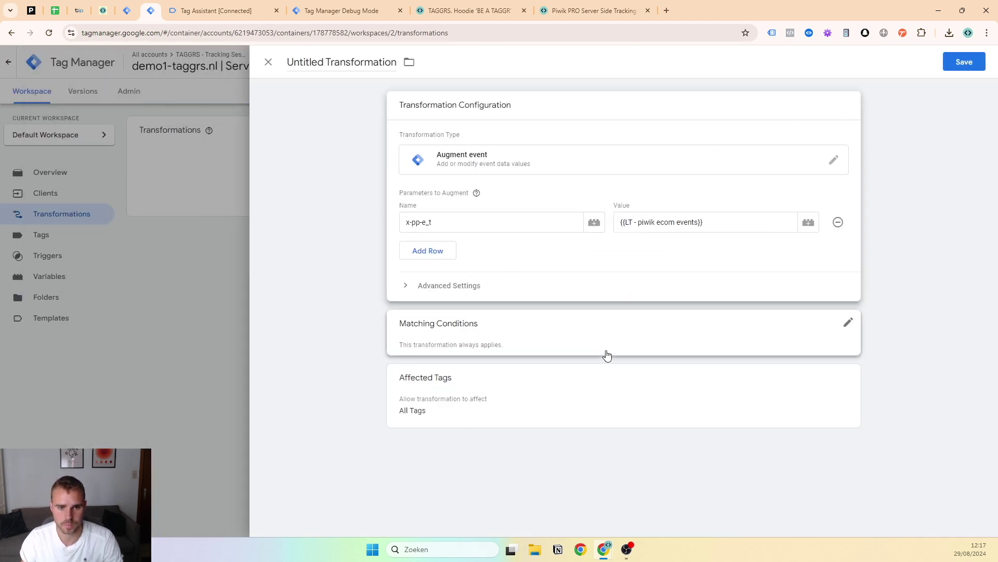
click(341, 63)
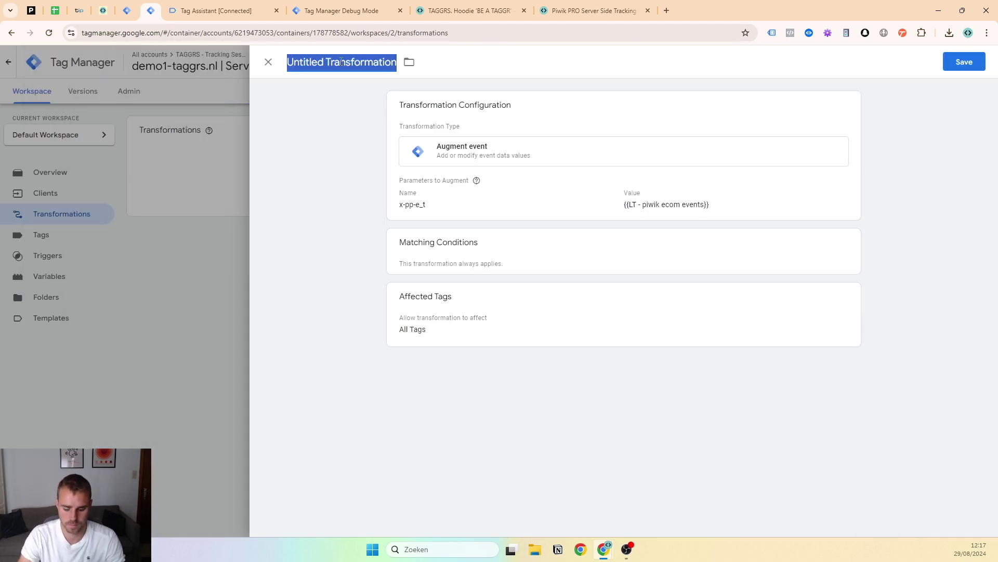
text(Piwik augmentation)
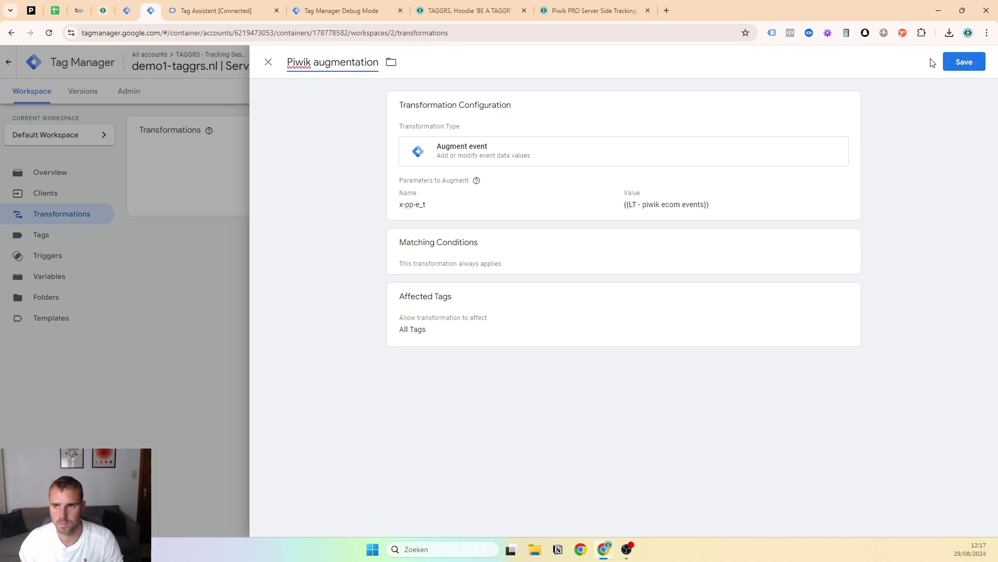
click(958, 61)
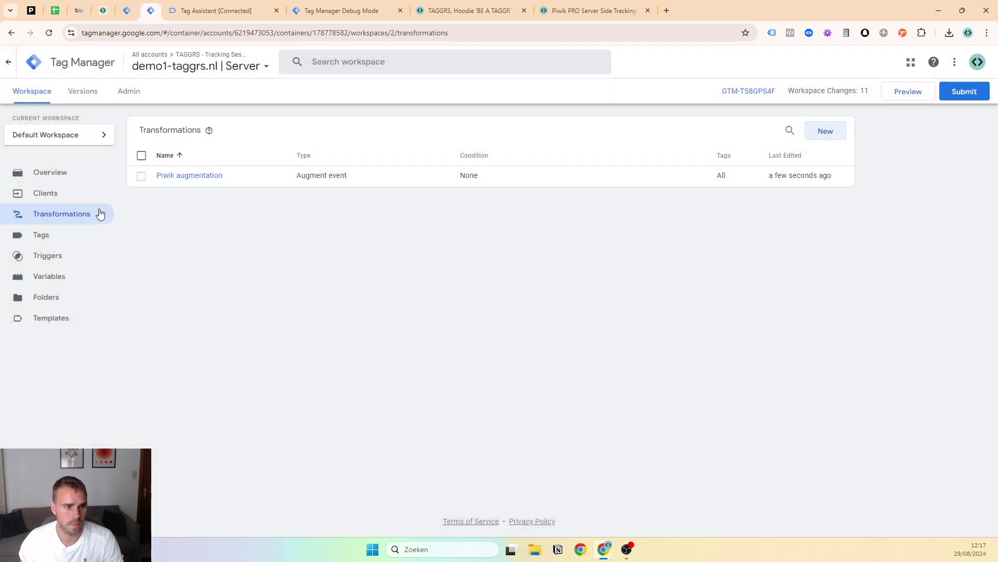
Limit the Piwik augmentation transformation to include only the Piwik PRO | ecom events tag
click(220, 180)
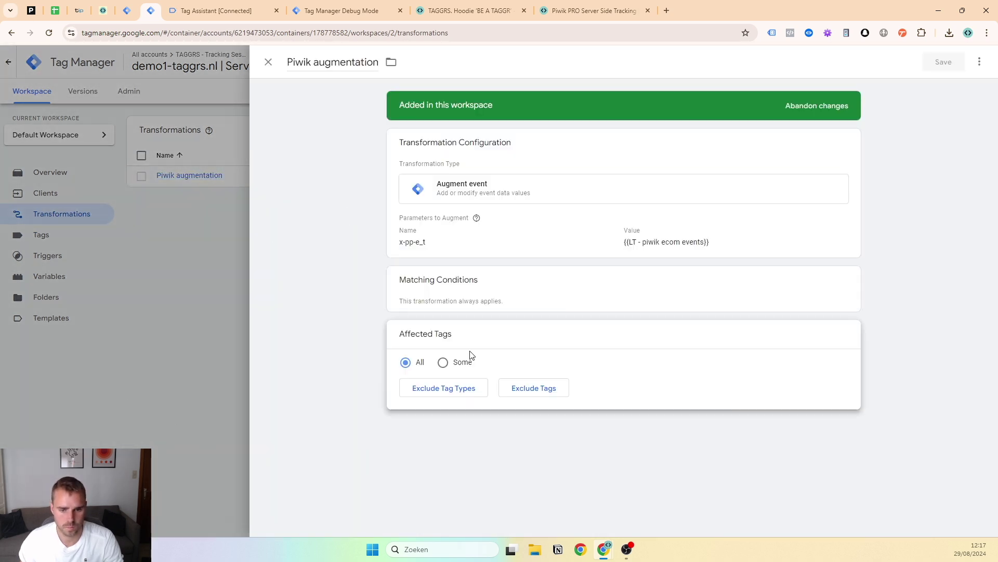
click(445, 364)
click(536, 385)
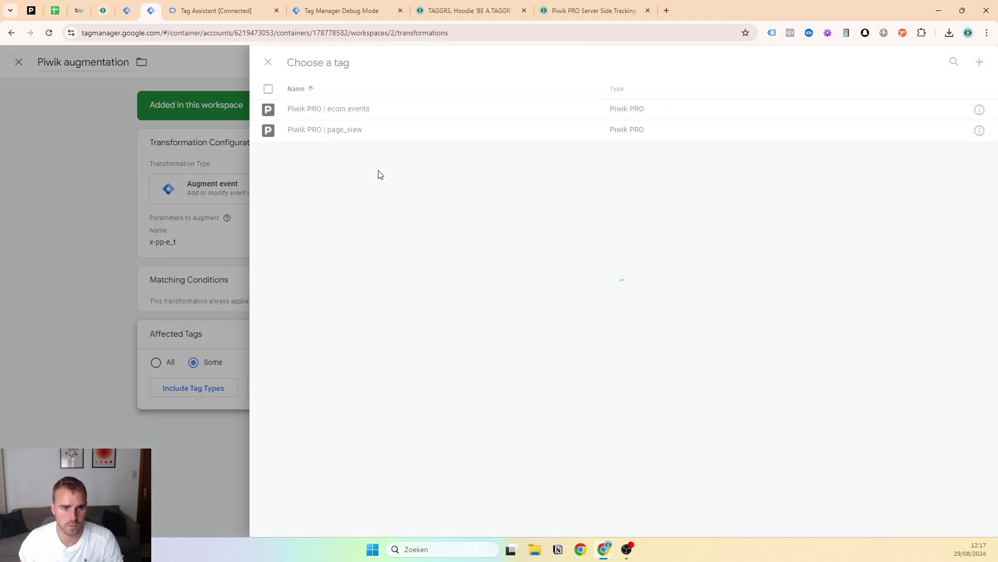
click(341, 108)
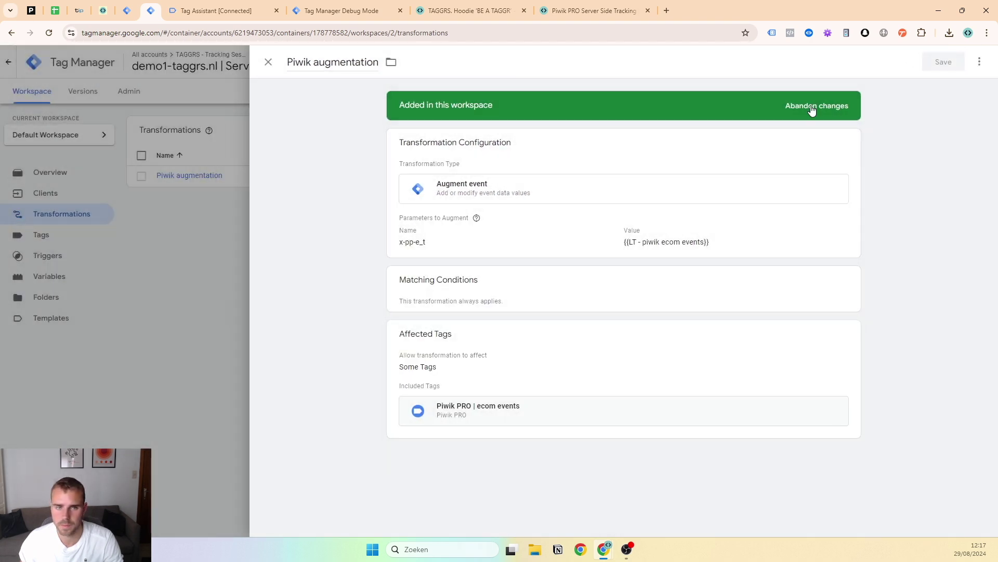
click(78, 244)
click(60, 234)
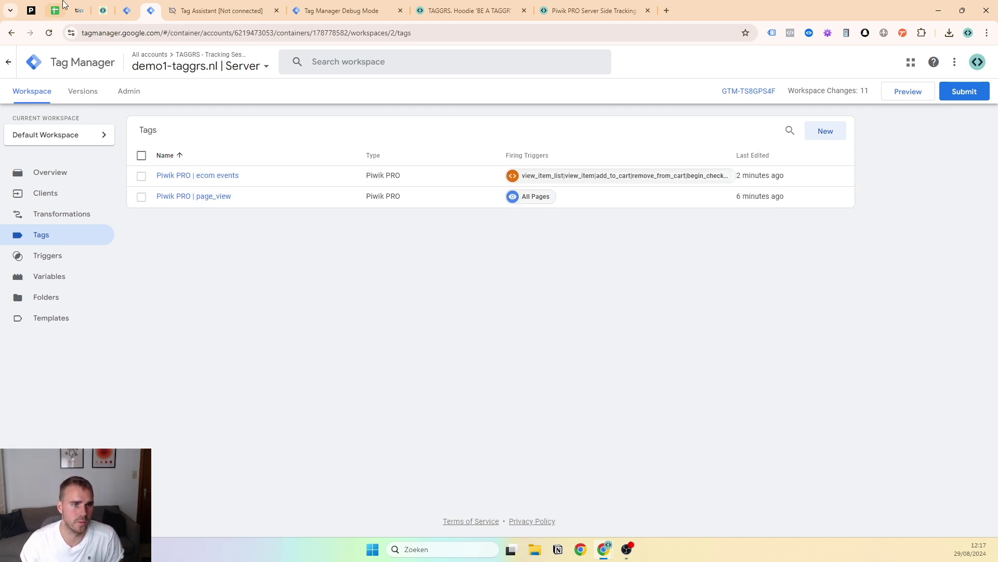
Start server preview, place the three-hoodie TAGGRS Shop order, and select the purchase event in debug
click(896, 96)
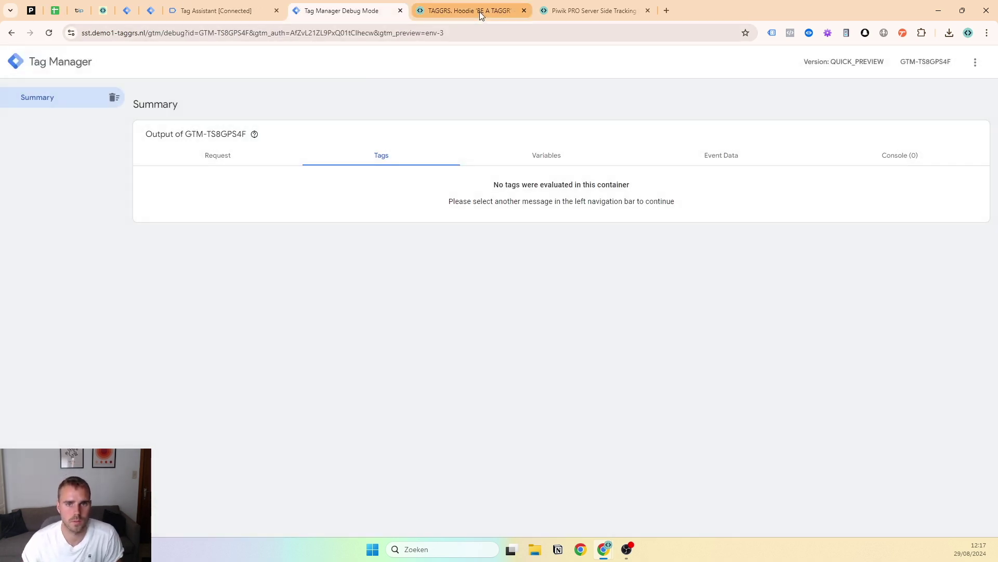
click(480, 12)
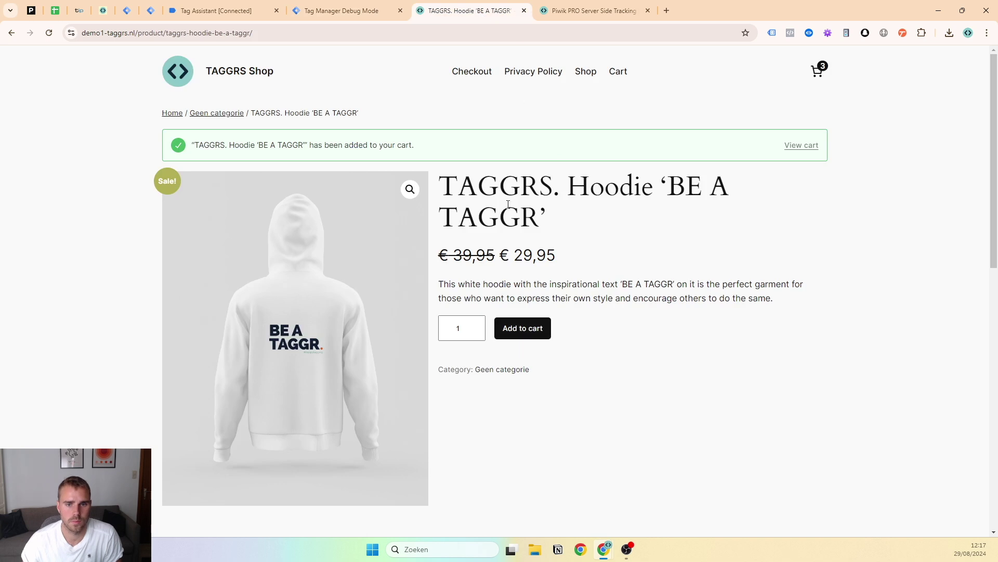
click(482, 72)
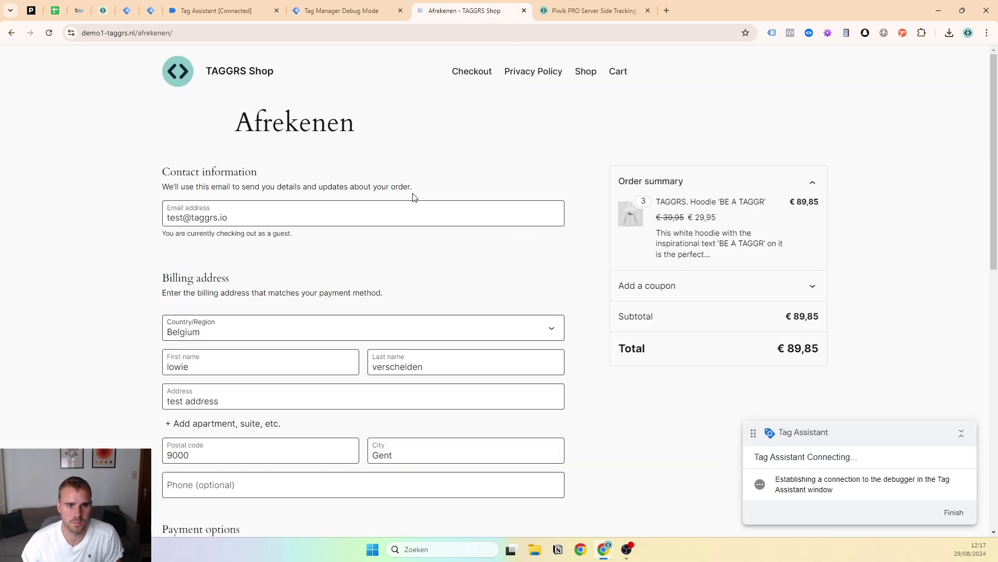
scroll(411, 197, down, 5)
scroll(388, 250, down, 2)
click(348, 413)
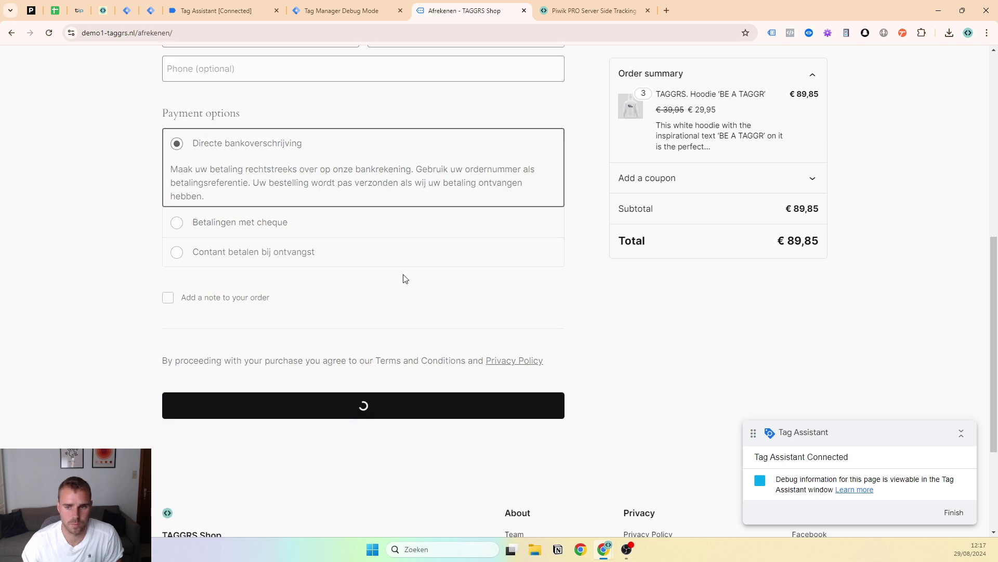
click(359, 10)
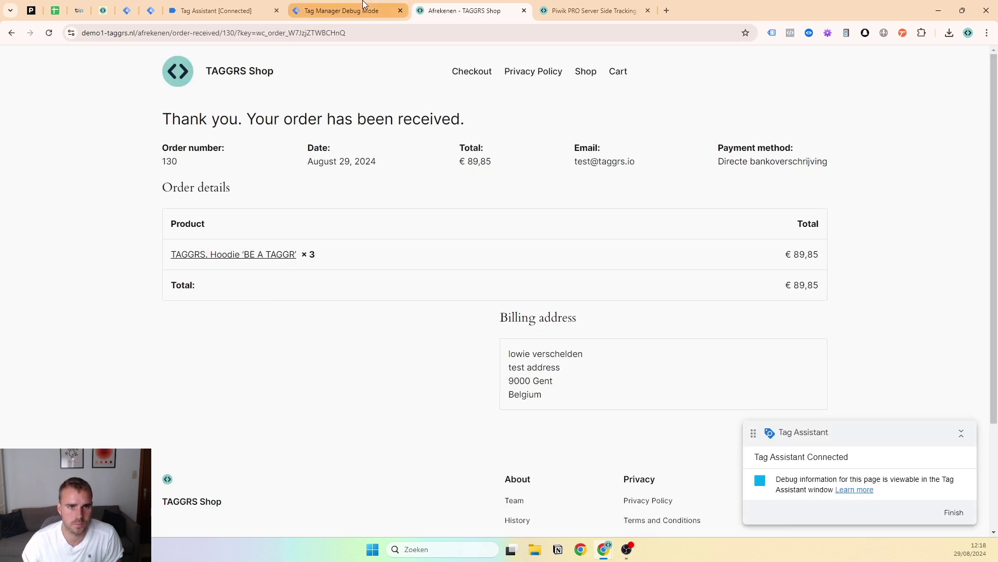
click(5, 148)
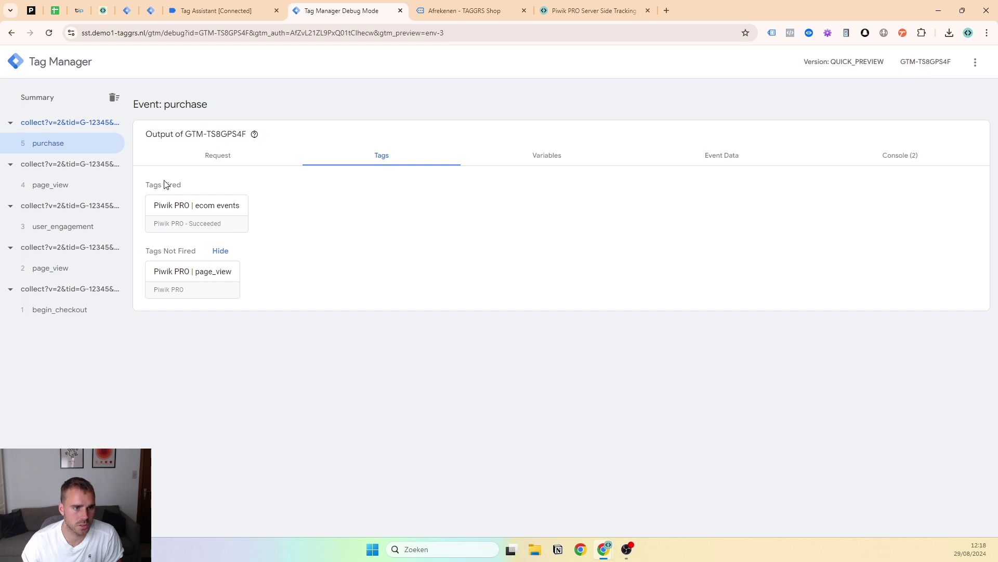
Inspect Piwik PRO | ecom events on purchase, confirming the augmentation sets x-pp-e_t to order
click(189, 221)
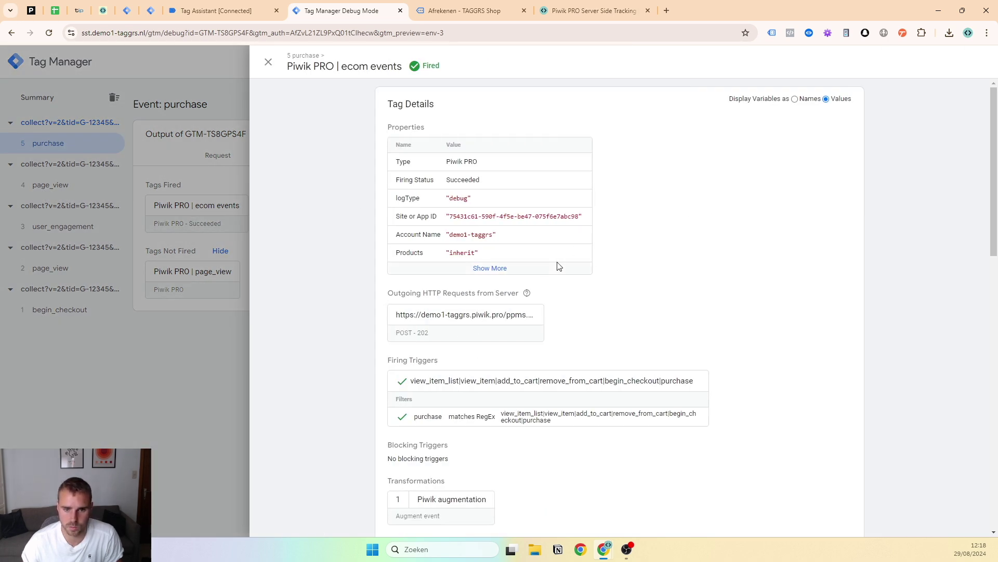
click(514, 269)
scroll(517, 268, down, 1)
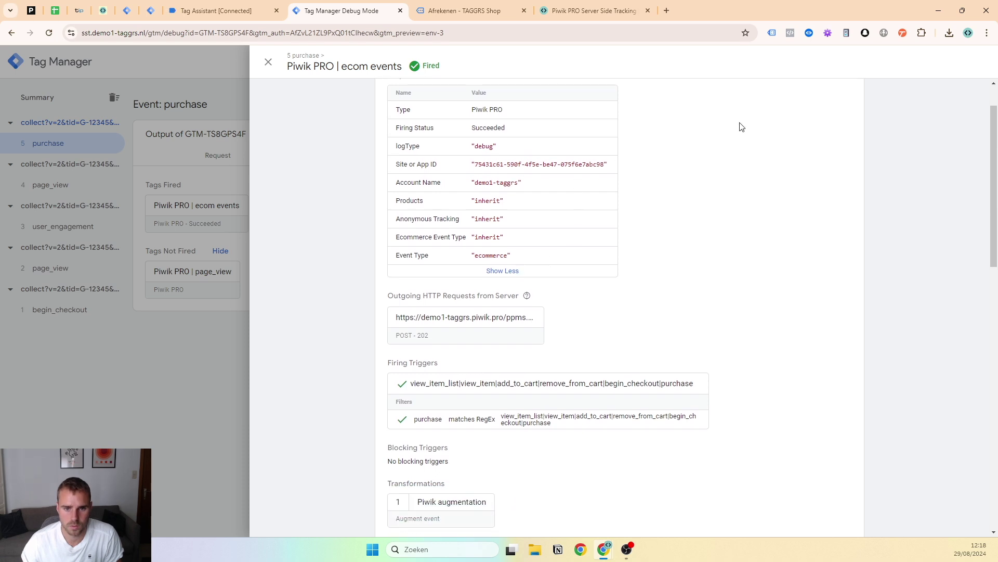
scroll(742, 127, up, 1)
click(795, 98)
click(831, 100)
scroll(713, 209, down, 3)
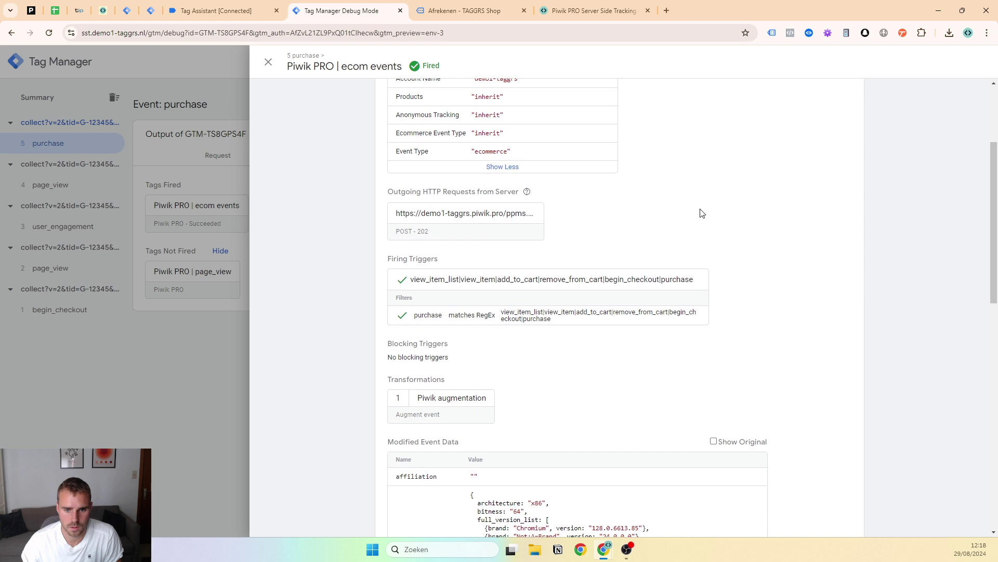
scroll(701, 213, down, 1)
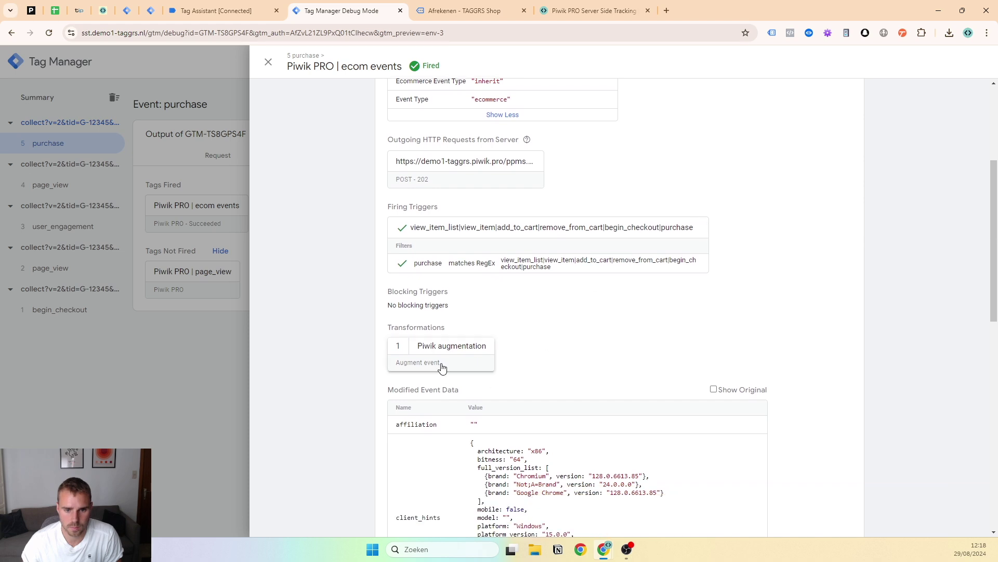
click(484, 364)
click(831, 99)
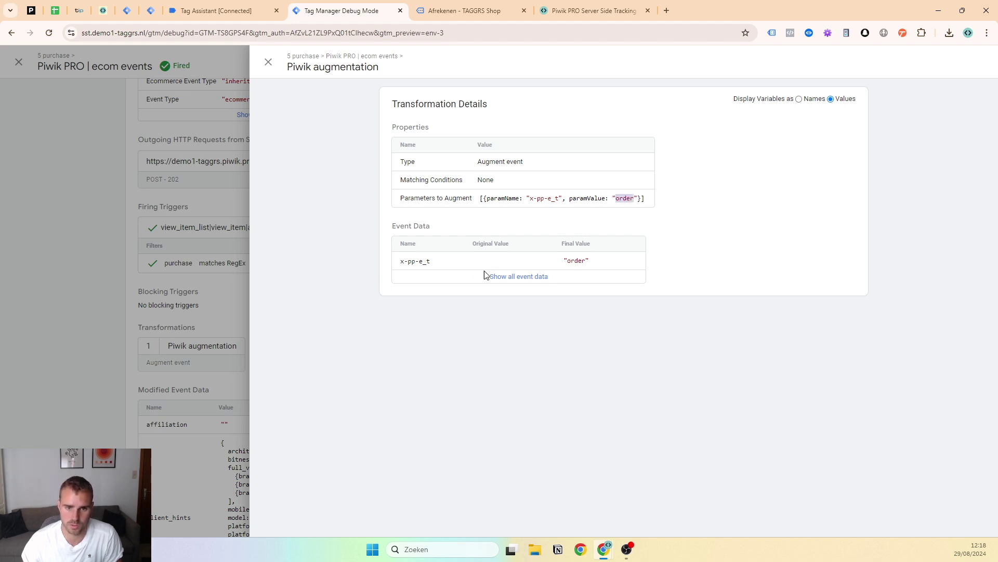
click(268, 62)
click(267, 62)
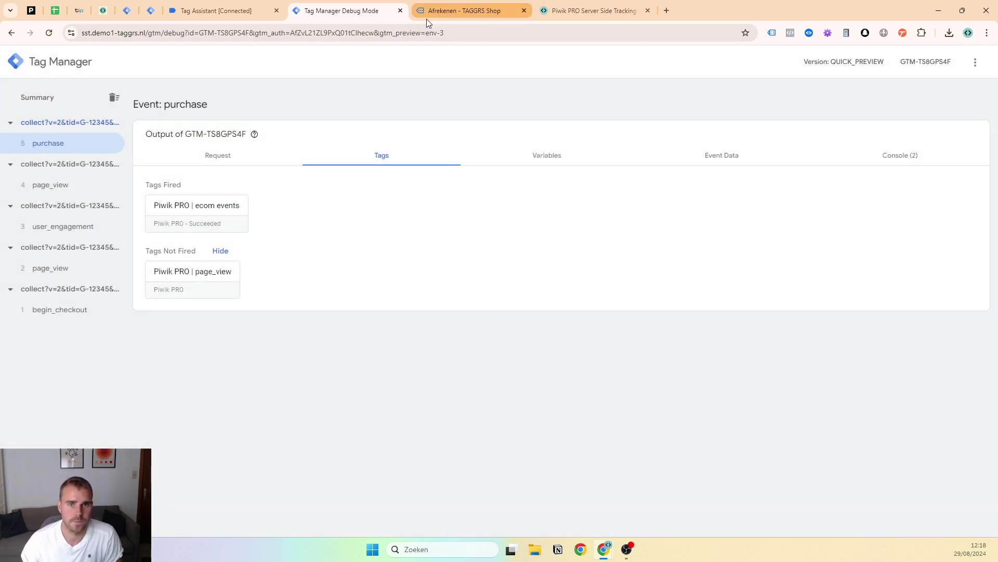
Inspect the same tag on begin_checkout, where x-pp-e_t is left undefined
click(528, 9)
click(343, 10)
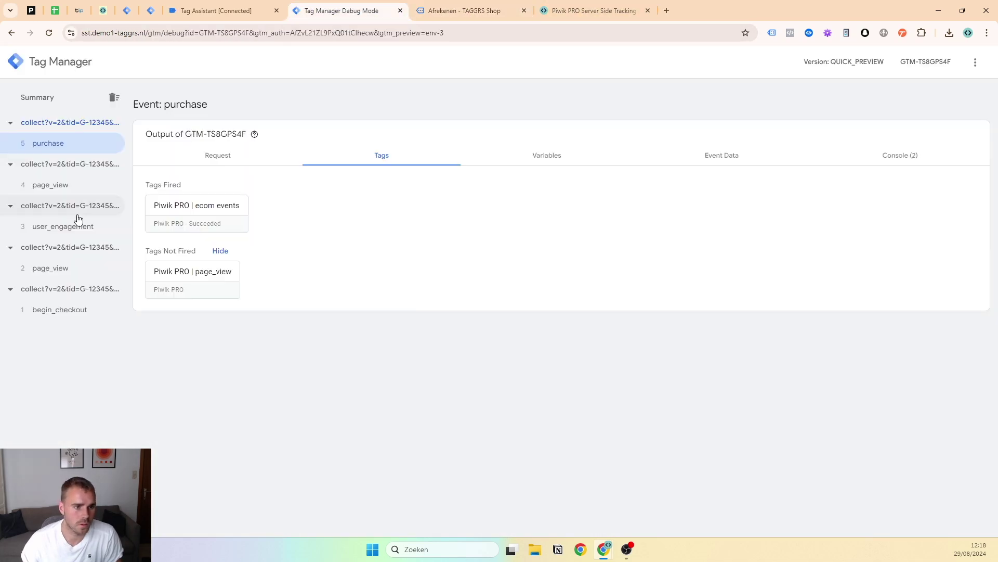
click(57, 310)
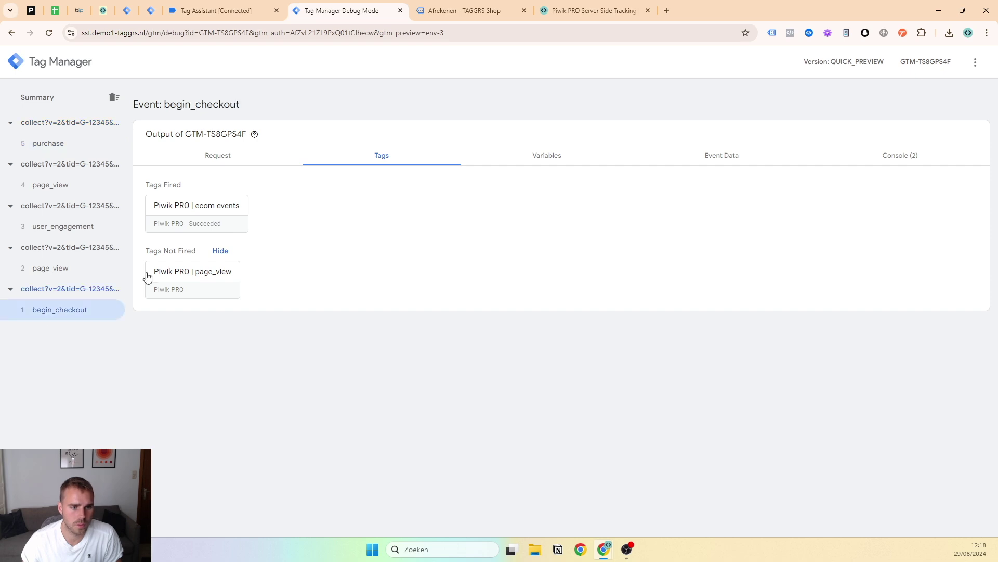
click(191, 225)
scroll(546, 343, down, 2)
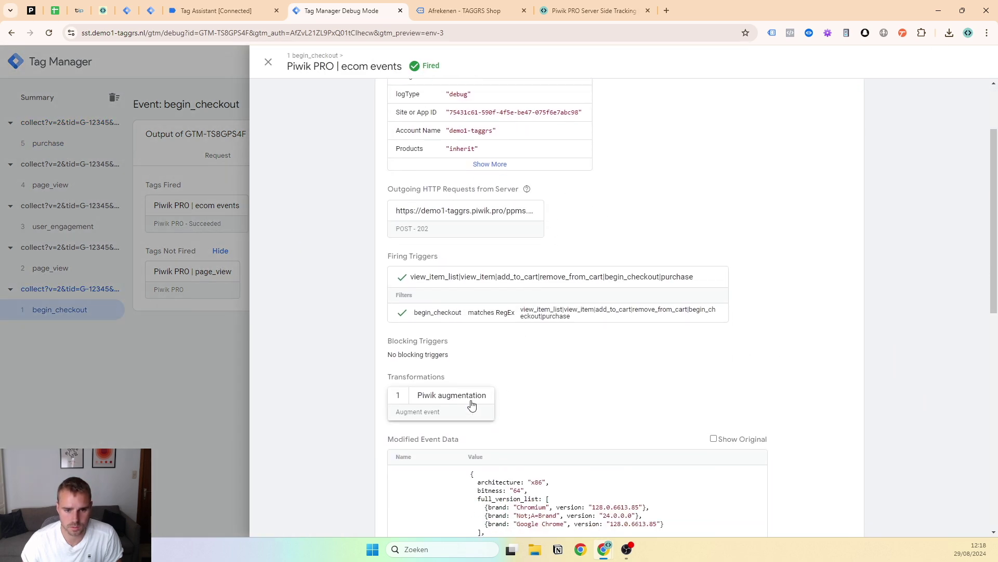
click(483, 401)
click(850, 101)
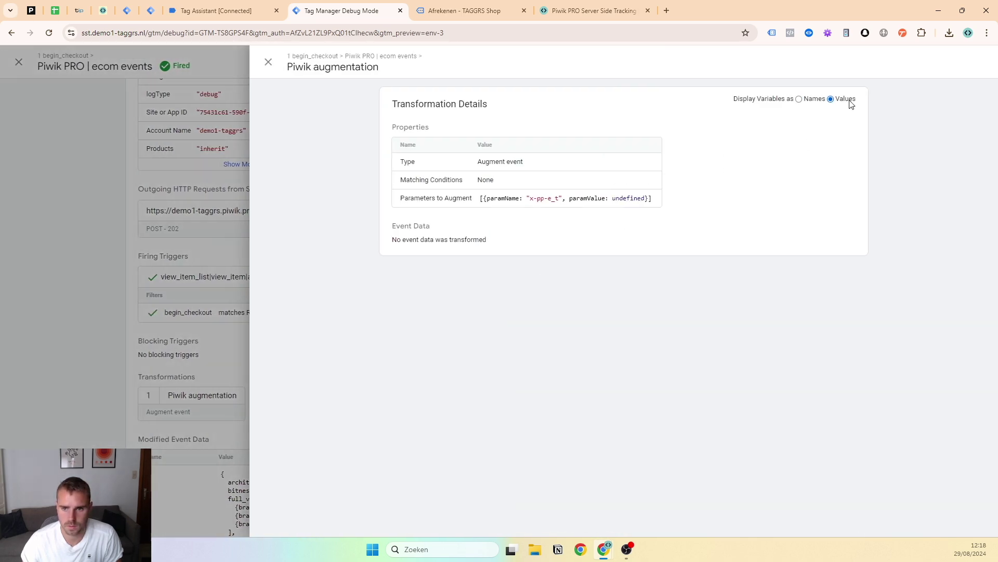
click(800, 99)
click(267, 62)
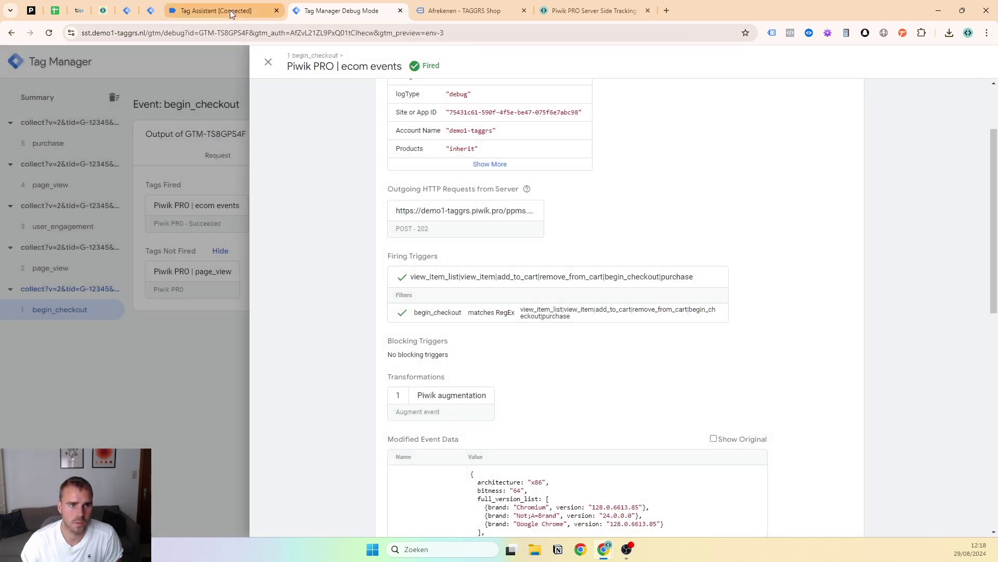
click(230, 10)
click(133, 5)
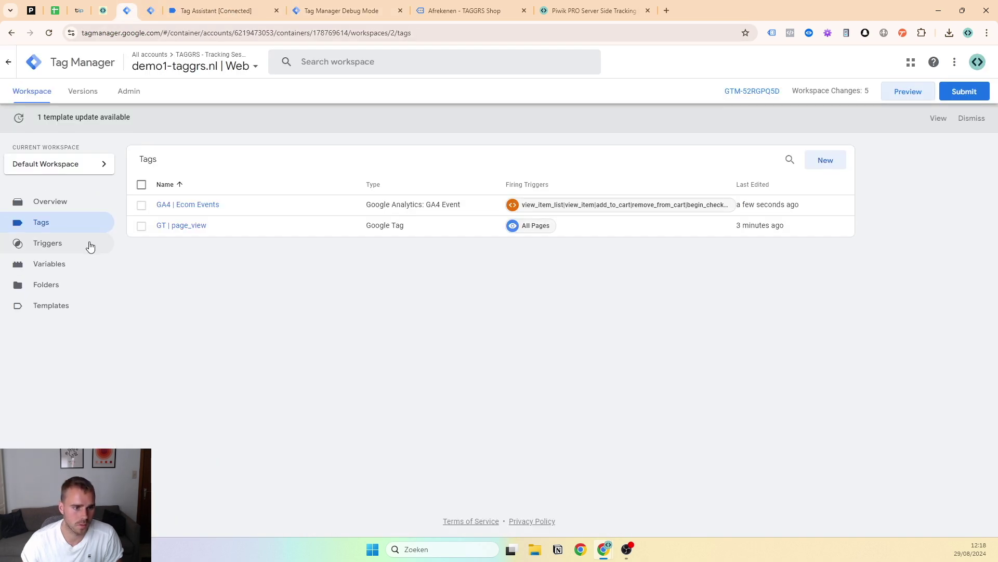
Give the LT - piwik ecom events lookup table a default value of {{Event Name}} and save it
click(146, 7)
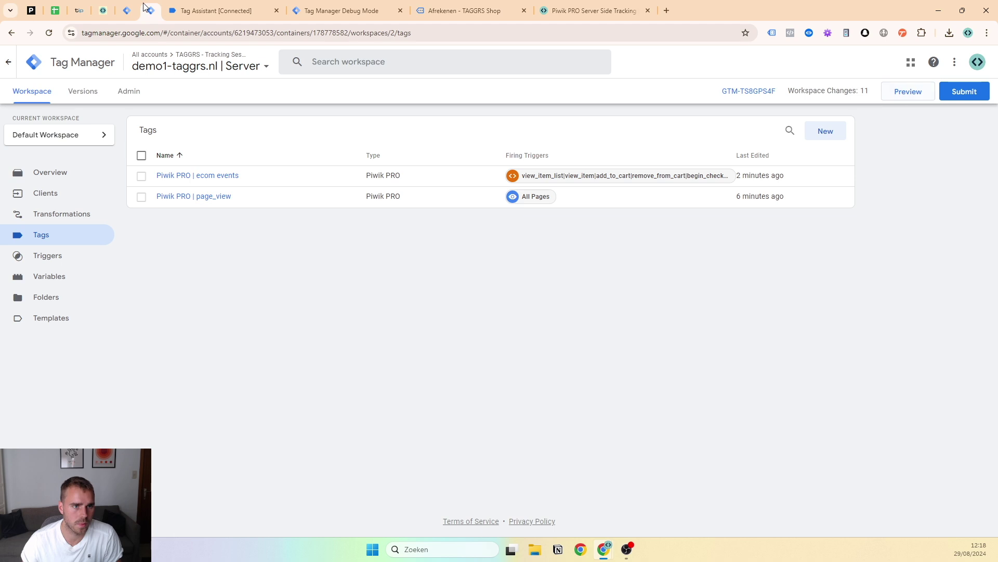
click(83, 215)
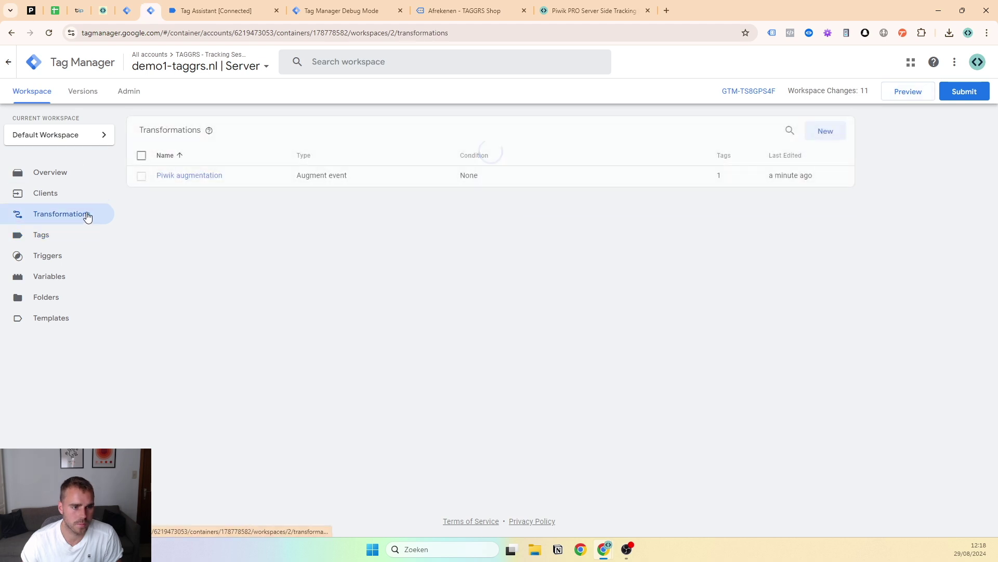
click(205, 176)
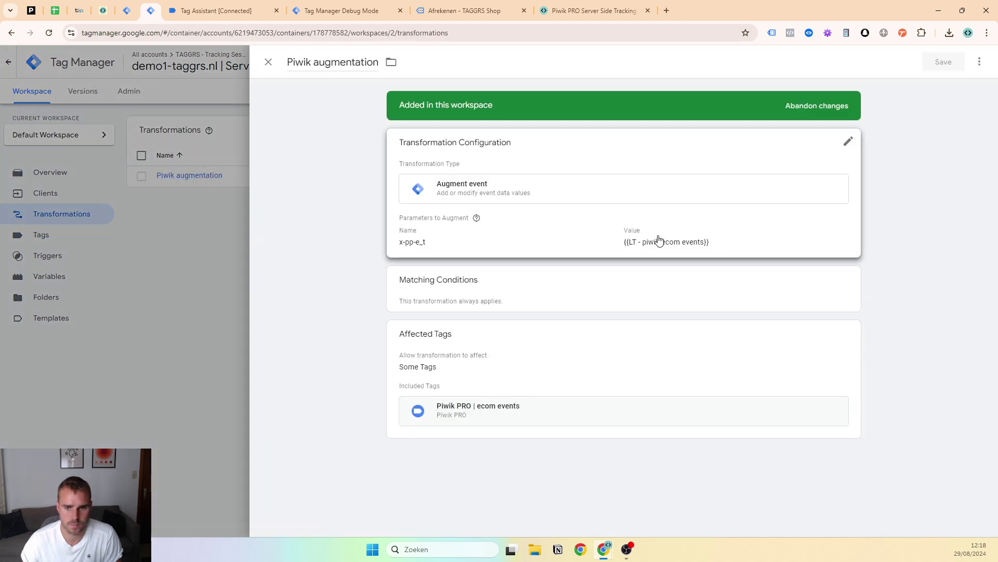
click(783, 237)
click(808, 259)
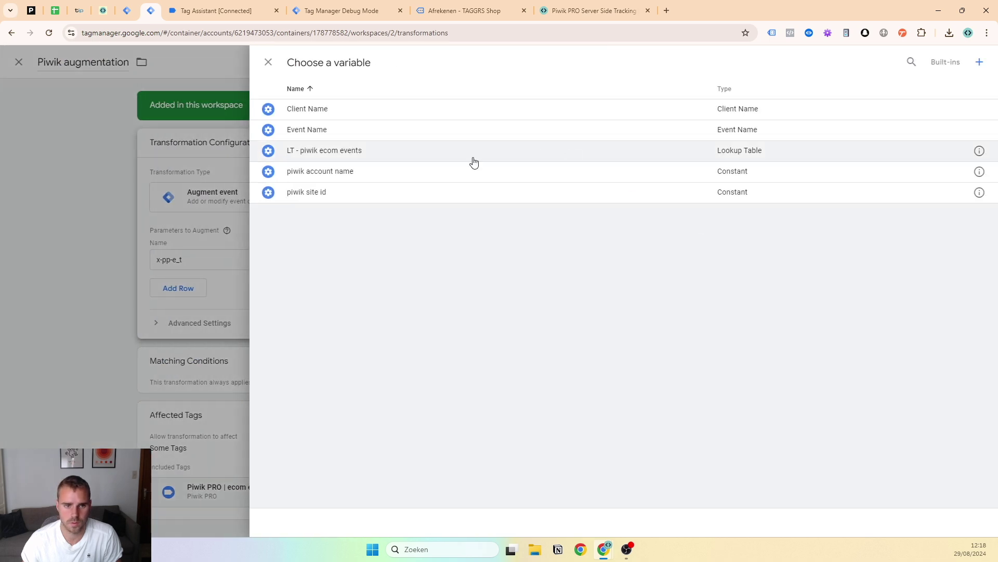
click(979, 151)
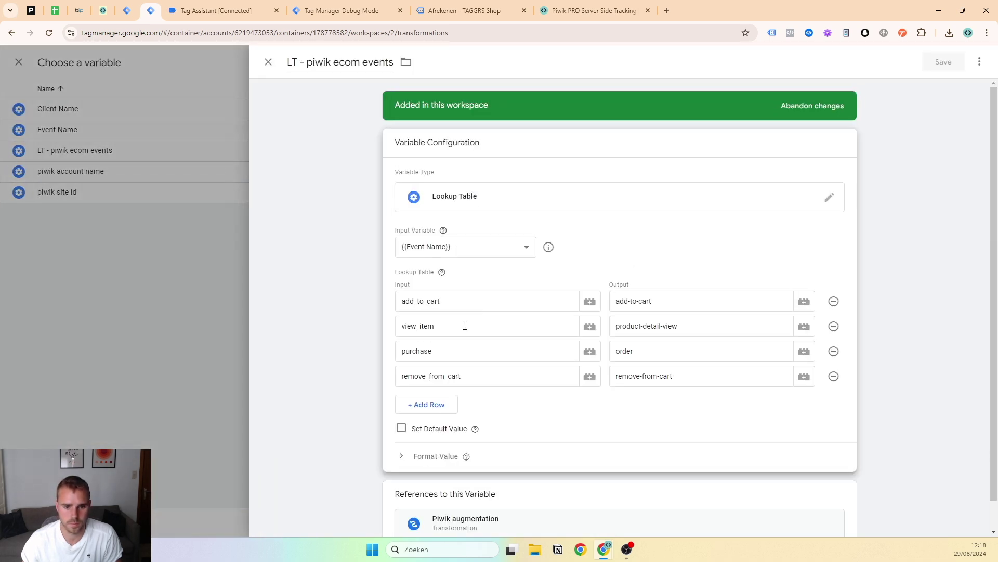
click(407, 430)
click(442, 460)
text({{ev)
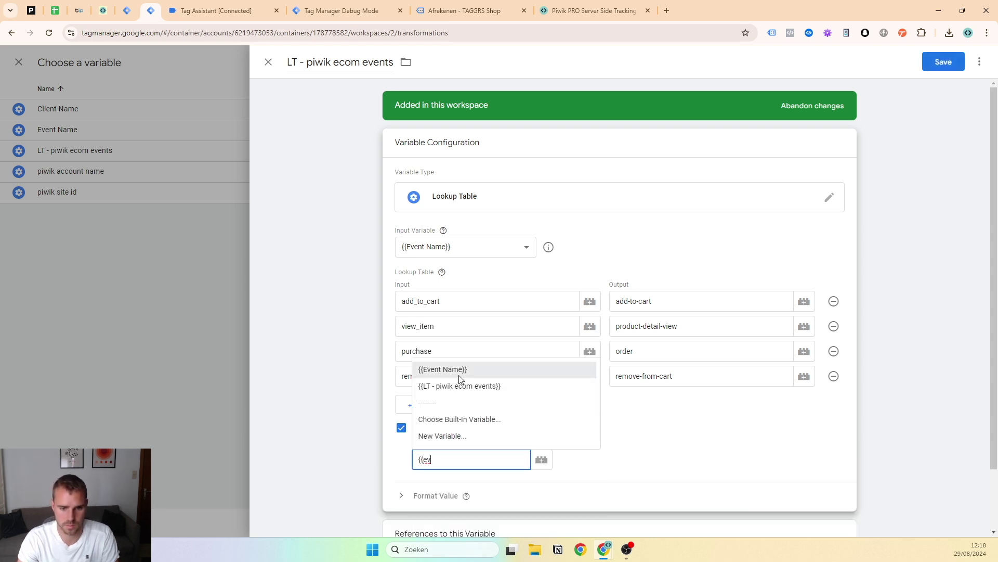
click(459, 375)
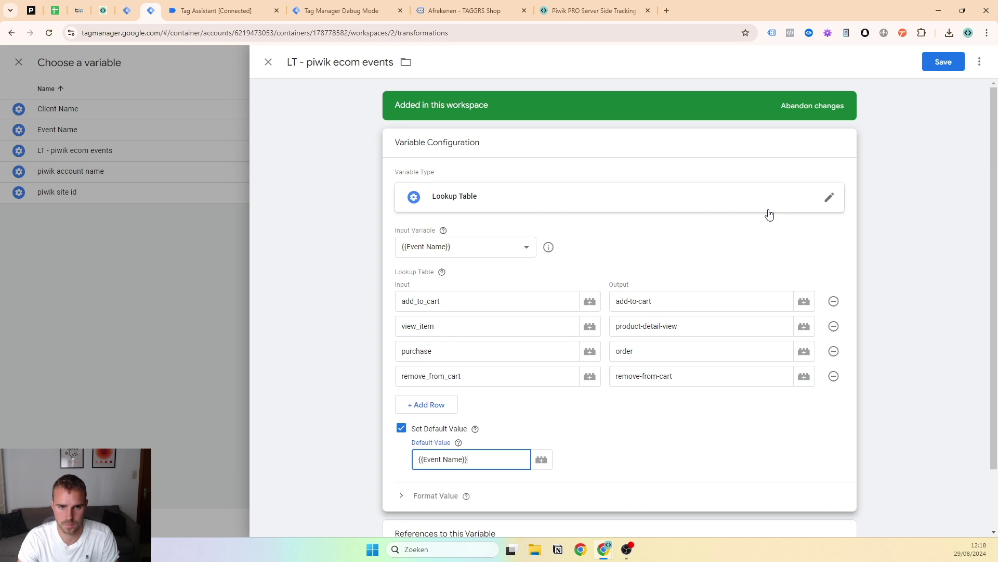
click(955, 62)
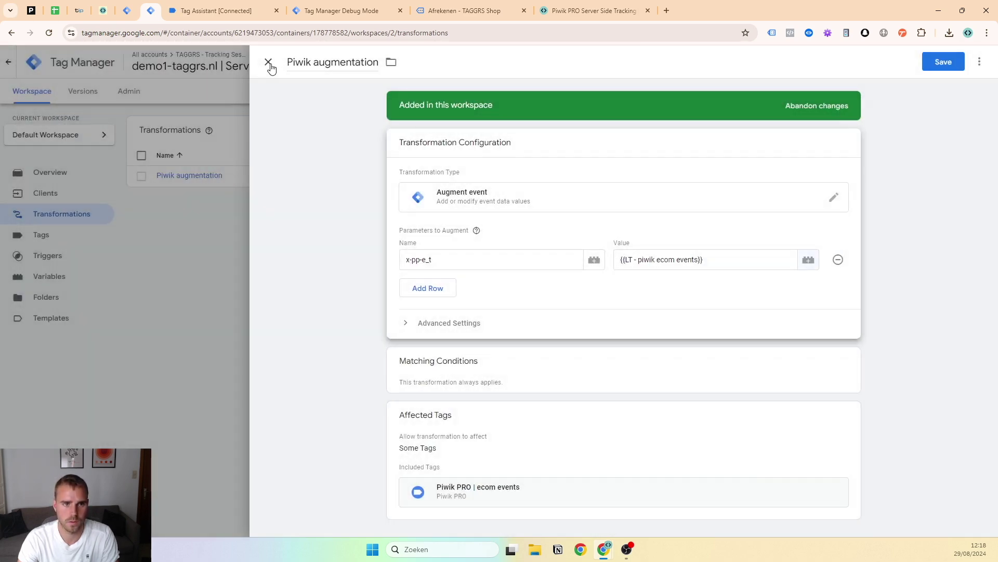
Save the Piwik augmentation transformation and restart the preview session
click(268, 62)
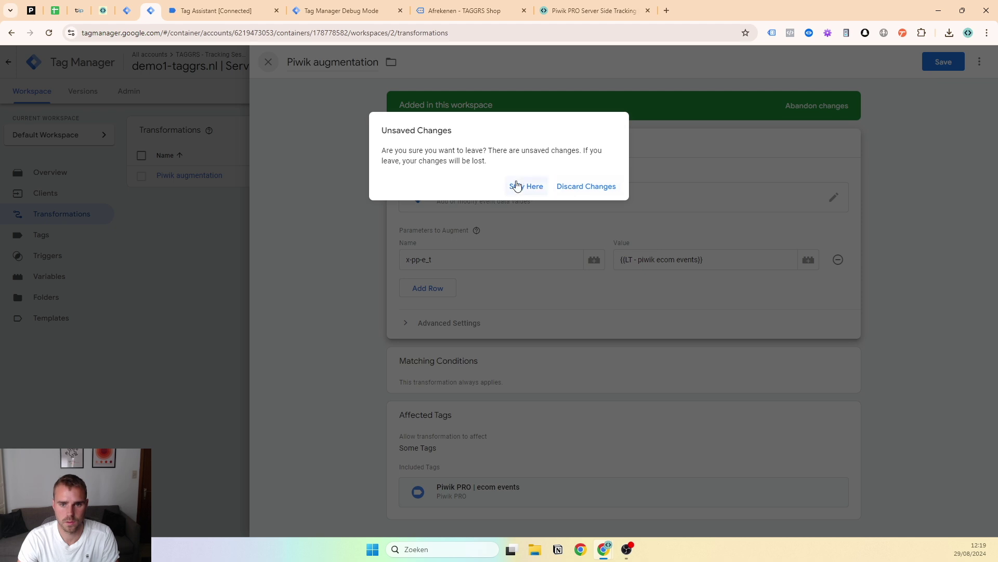
click(525, 187)
click(942, 63)
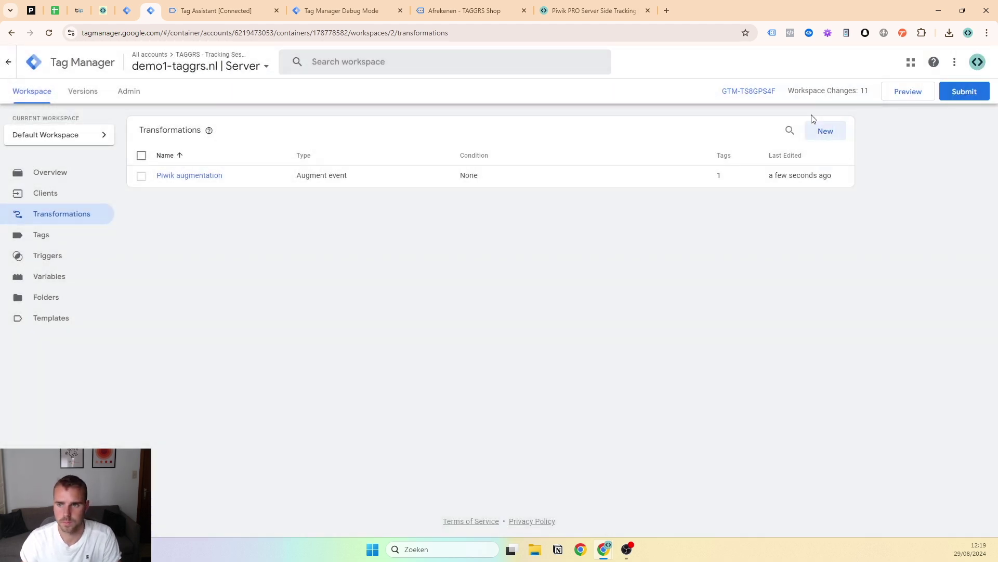
click(908, 97)
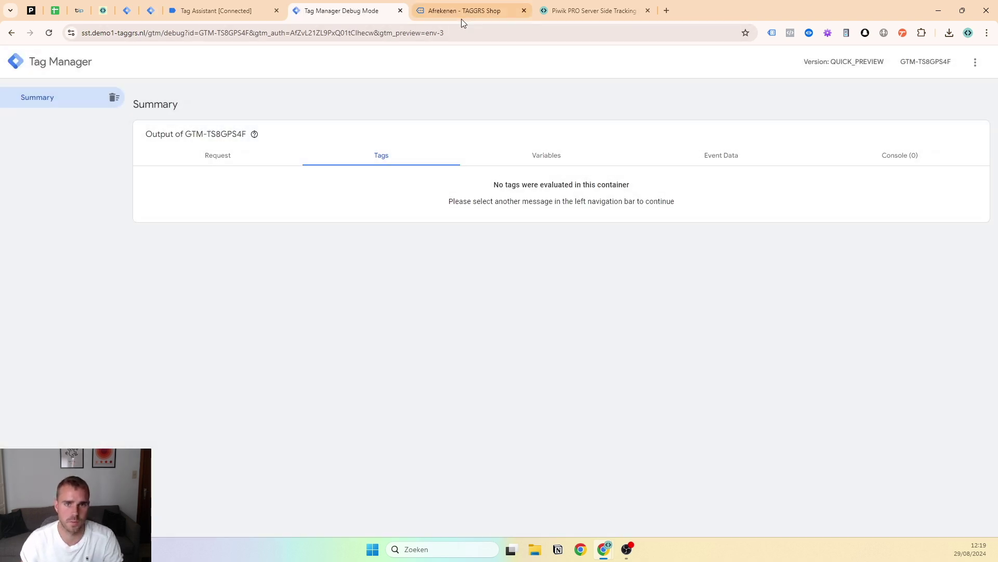
Add the hoodie to the cart again and proceed to the shop's checkout page
click(461, 18)
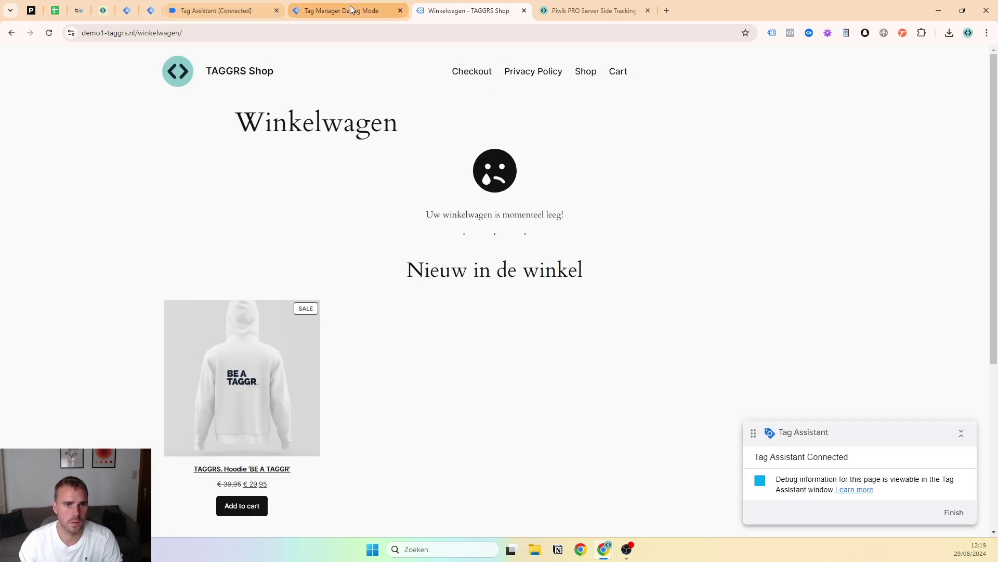
click(349, 10)
click(512, 12)
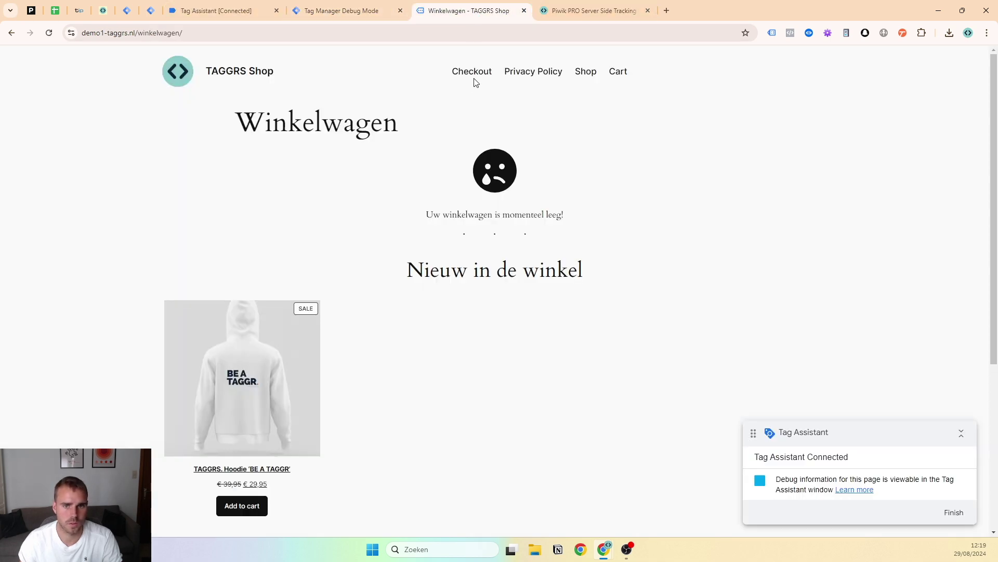
click(292, 388)
click(501, 287)
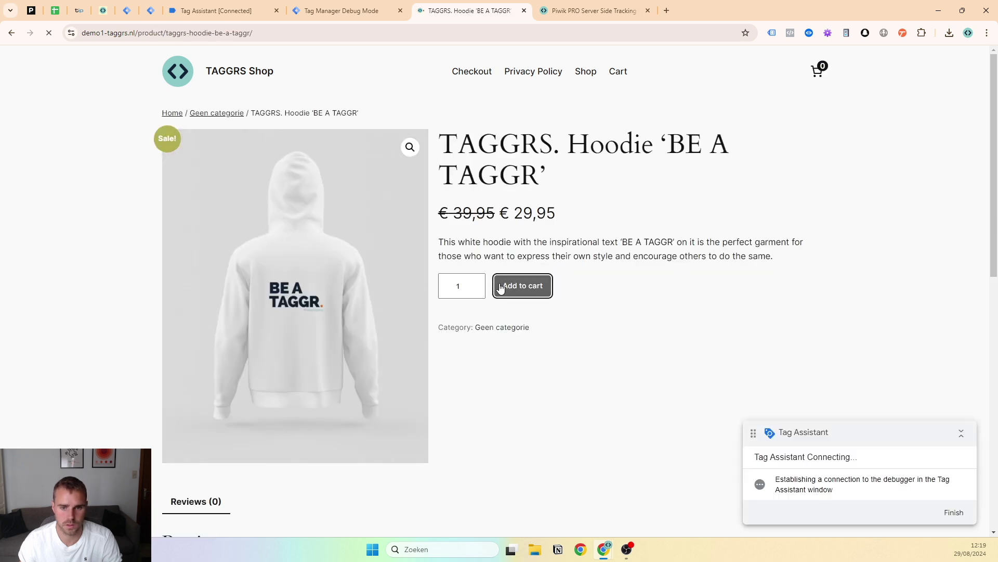
click(471, 71)
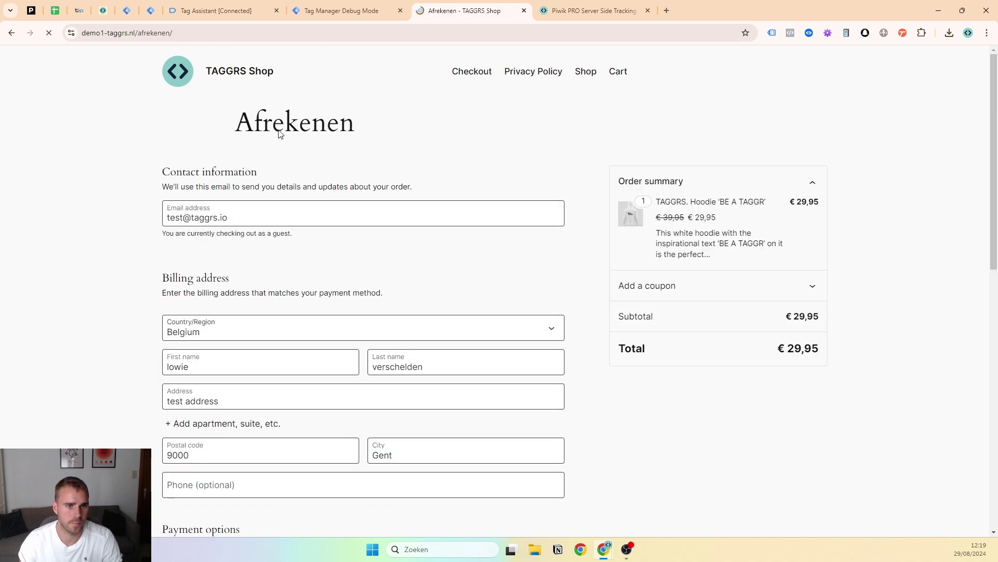
Verify in debug that begin_checkout fires Piwik PRO | ecom events with x-pp-e_t resolved to begin_checkout
click(338, 11)
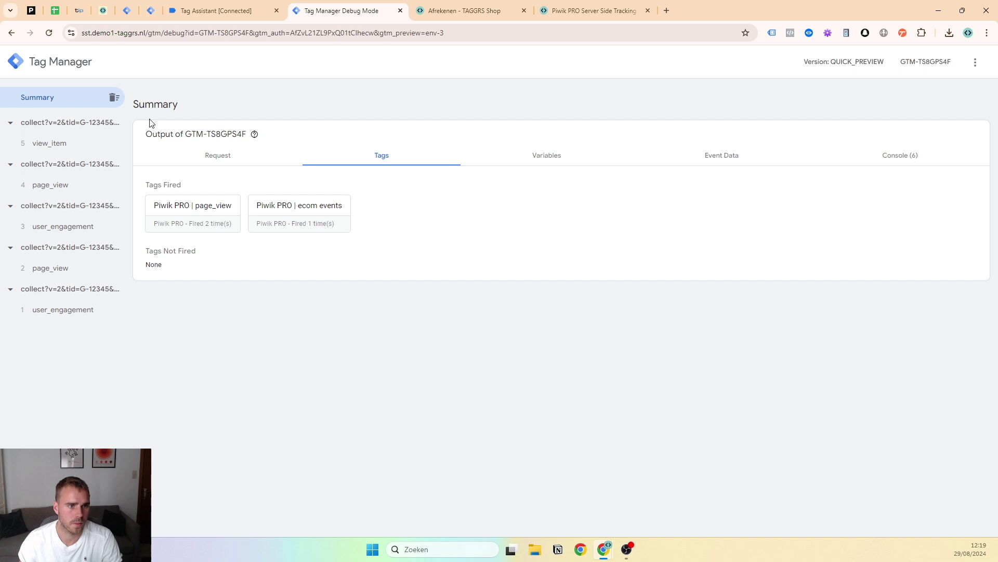
click(76, 163)
click(60, 143)
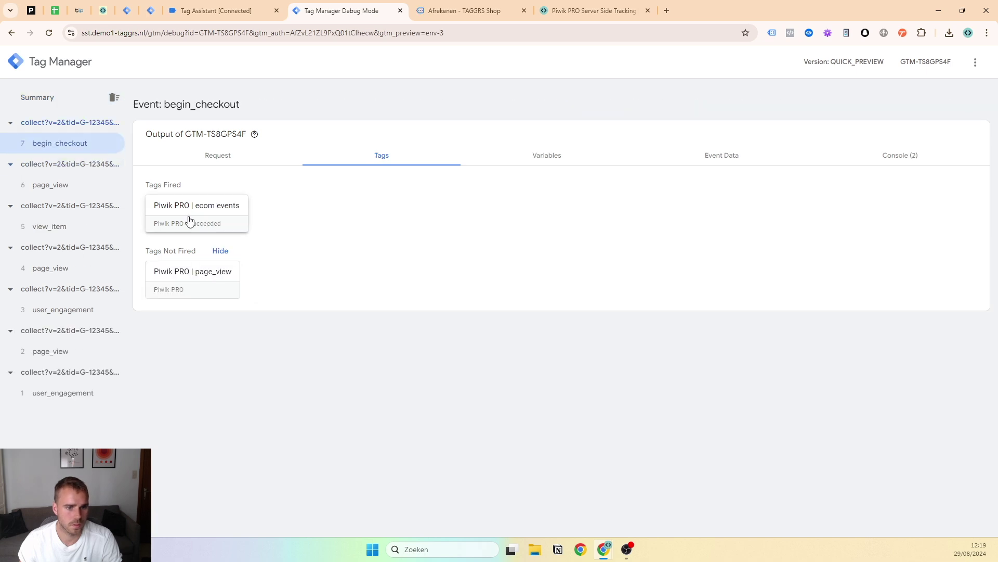
click(190, 221)
click(443, 503)
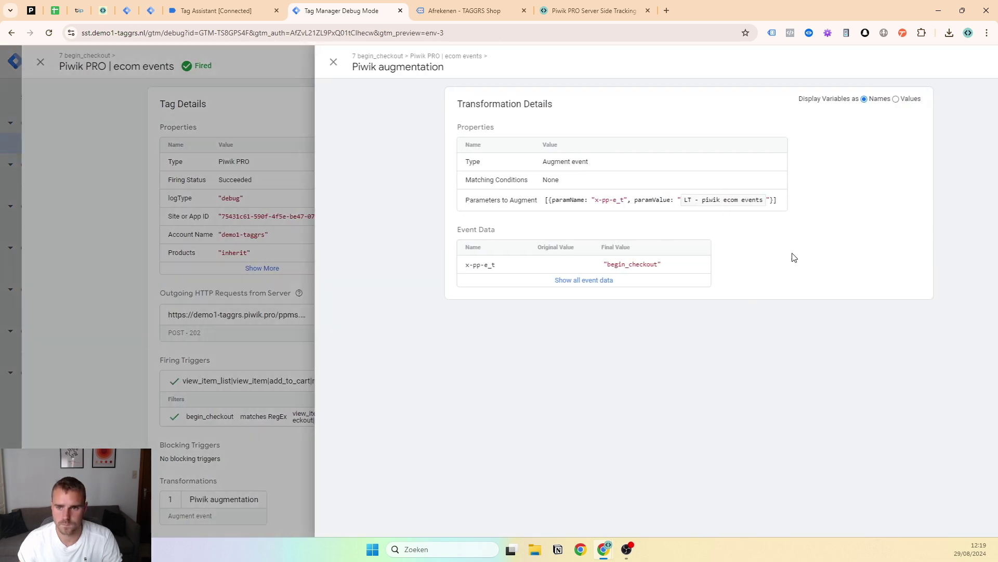
click(832, 99)
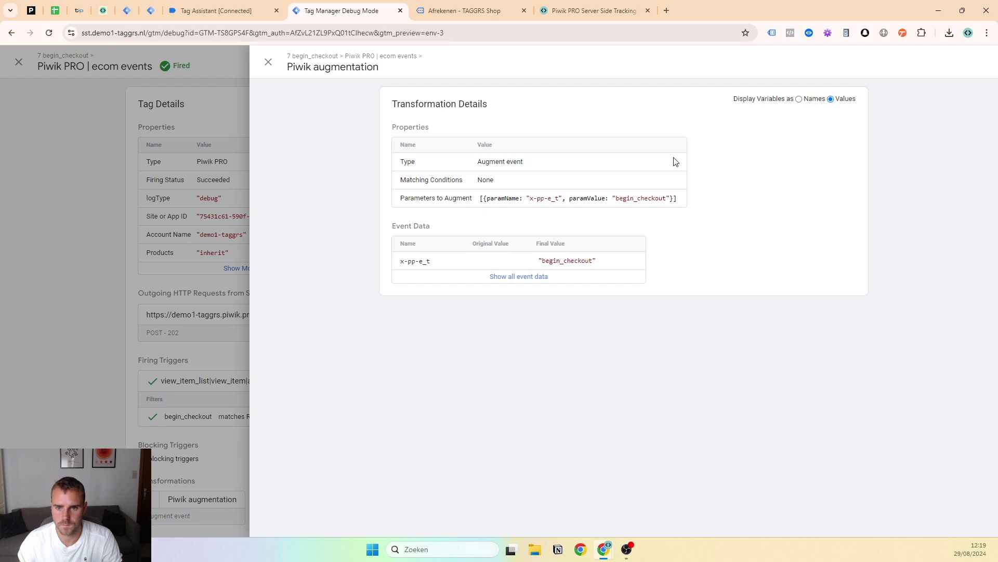
triple_click(645, 198)
drag(616, 198, 677, 198)
click(268, 73)
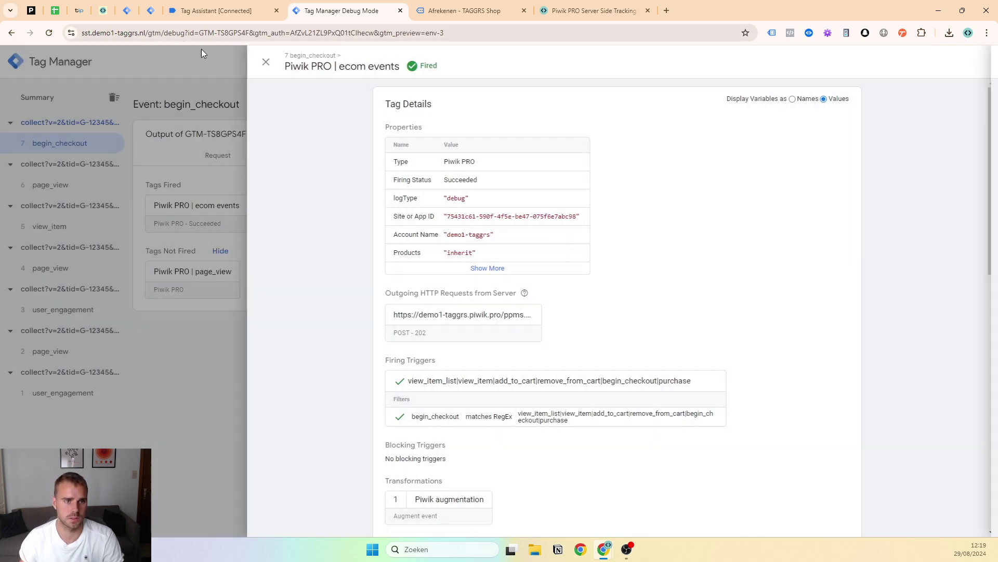
click(265, 62)
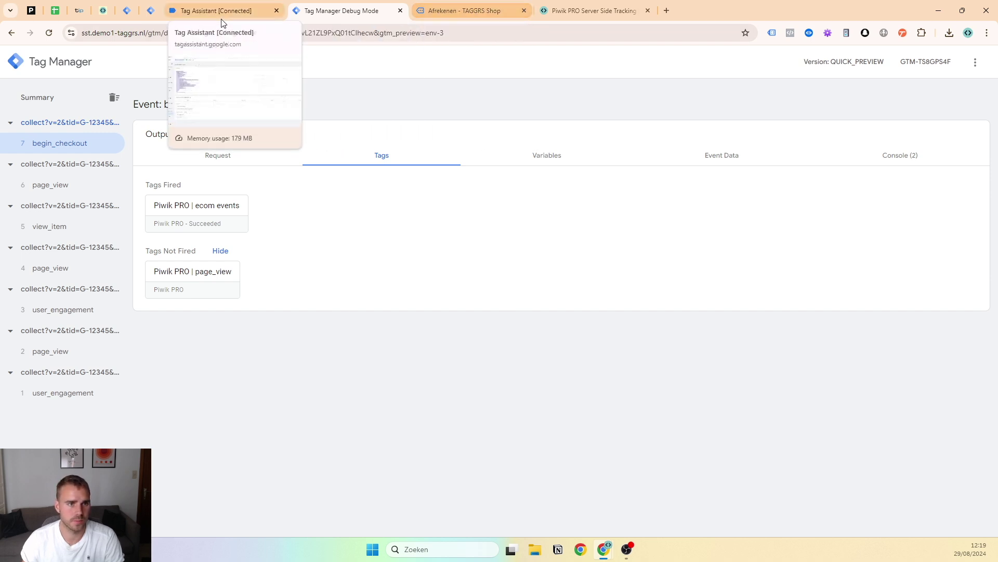
click(57, 11)
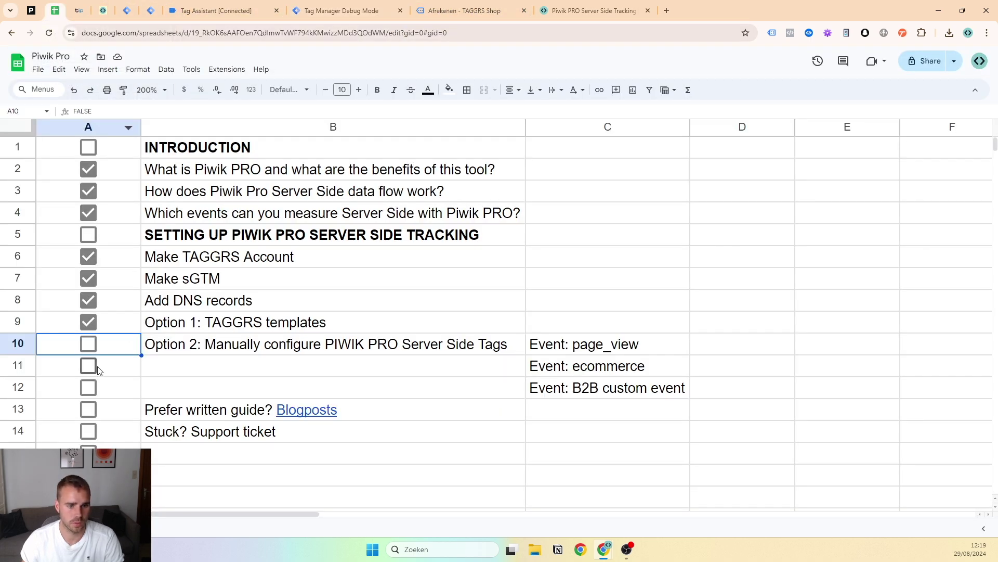
Tick the page_view and Event: ecommerce checkboxes in the Piwik Pro checklist sheet
click(613, 341)
click(89, 345)
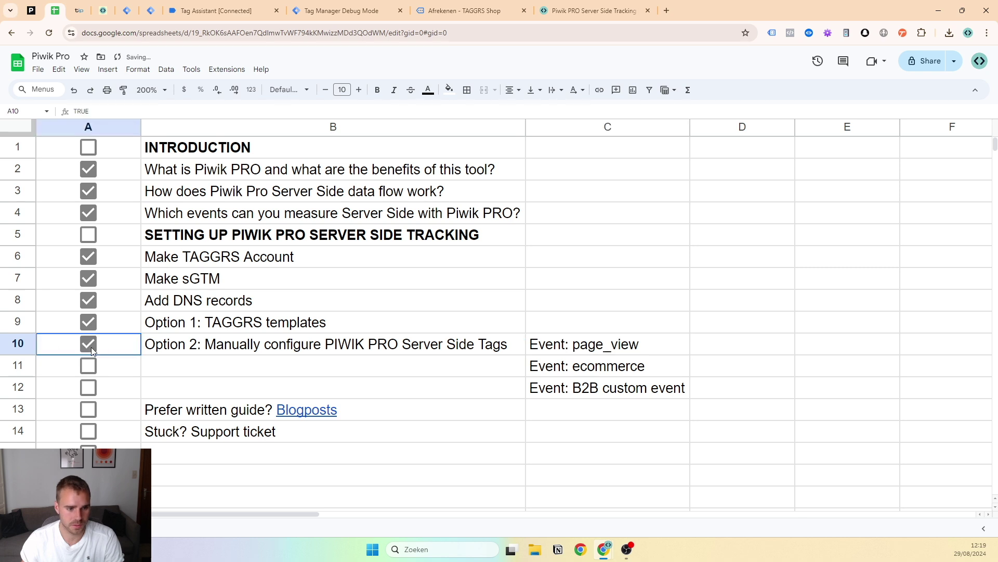
click(89, 368)
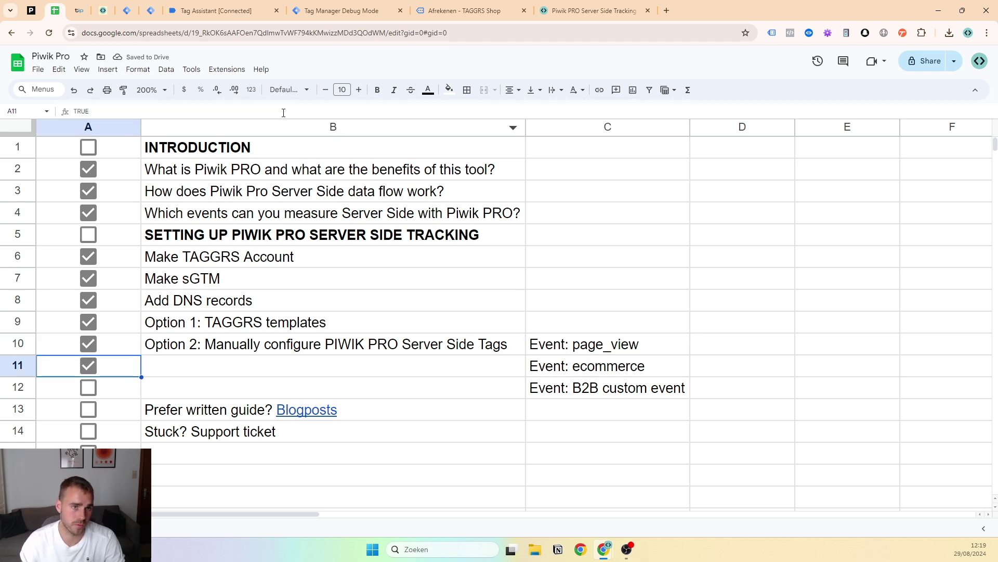
Close the Tag Assistant, server debug, shop checkout and Piwik PRO guide tabs
click(277, 11)
click(276, 11)
click(276, 11)
click(277, 11)
Start a web-container preview, connect Tag Assistant to the shop site and open the Contact page
click(127, 10)
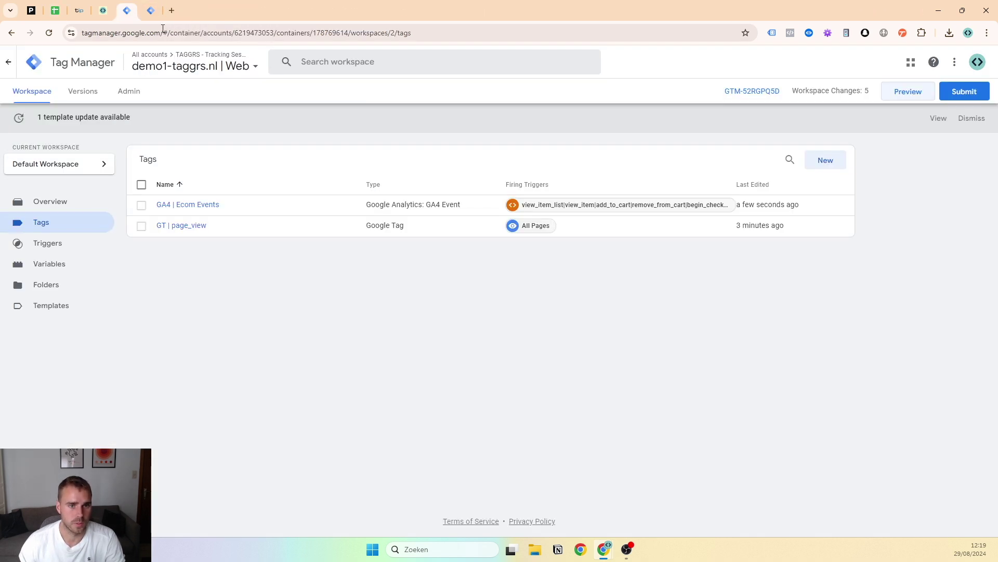
click(896, 97)
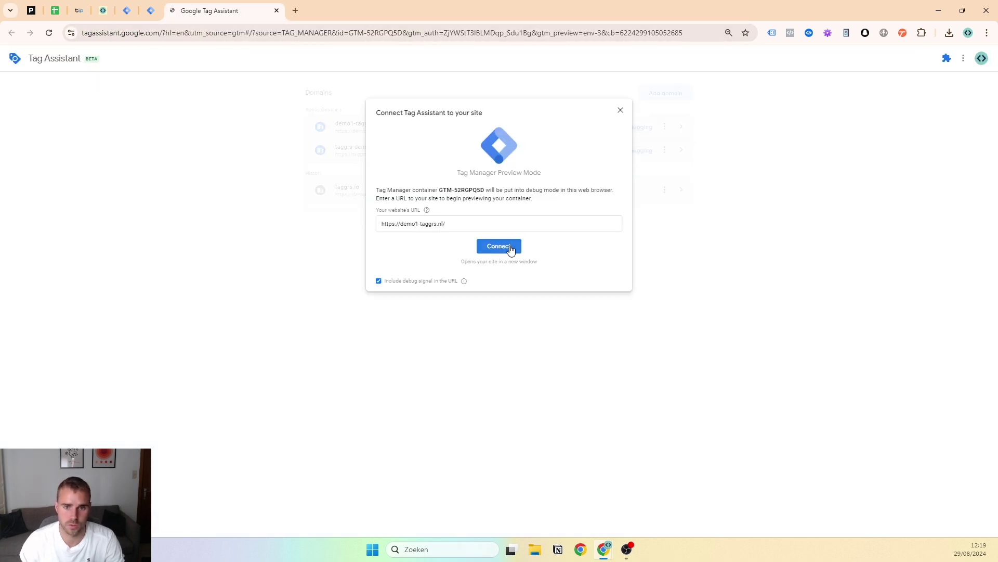
click(501, 246)
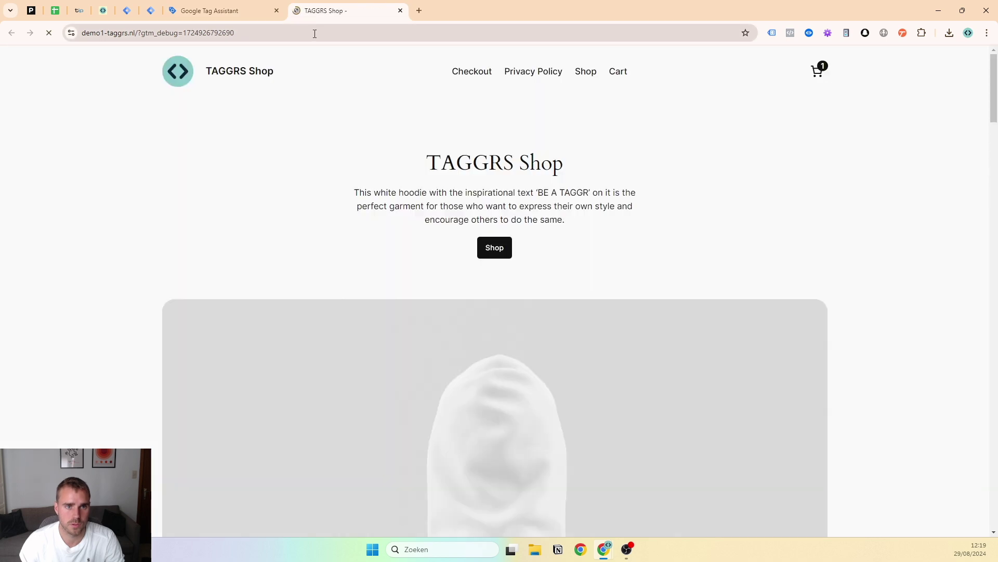
click(533, 72)
Autofill First Name, Last Name, Job Title, Company Name and Country Code from saved suggestions
click(367, 328)
scroll(382, 271, down, 2)
click(423, 225)
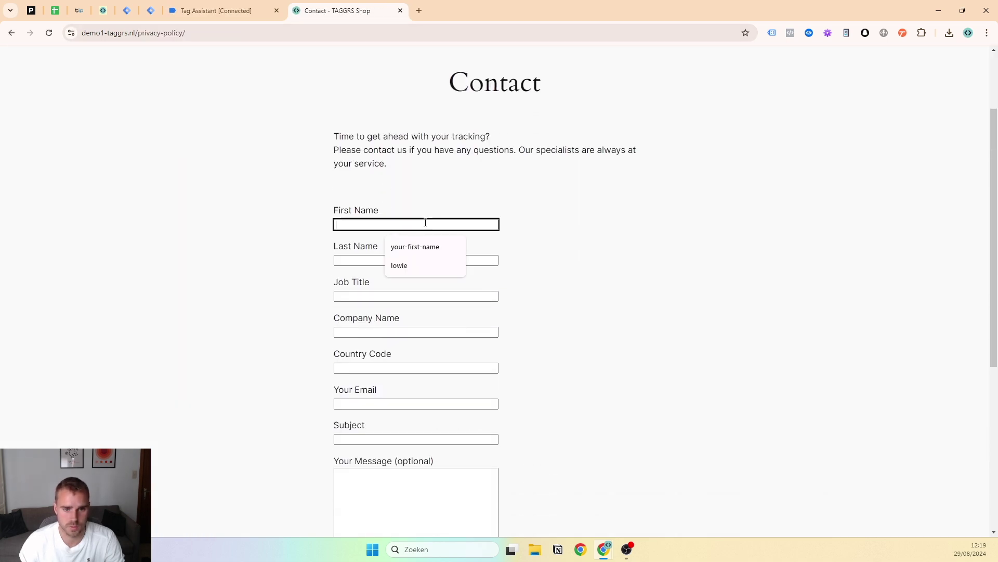
click(424, 251)
click(422, 255)
click(416, 282)
click(409, 298)
click(411, 318)
click(409, 331)
click(409, 365)
click(408, 368)
click(409, 402)
Fill in the sample email and Subject, type 'test' as the message, and submit the form
click(408, 422)
click(408, 440)
click(407, 461)
click(399, 486)
text(test)
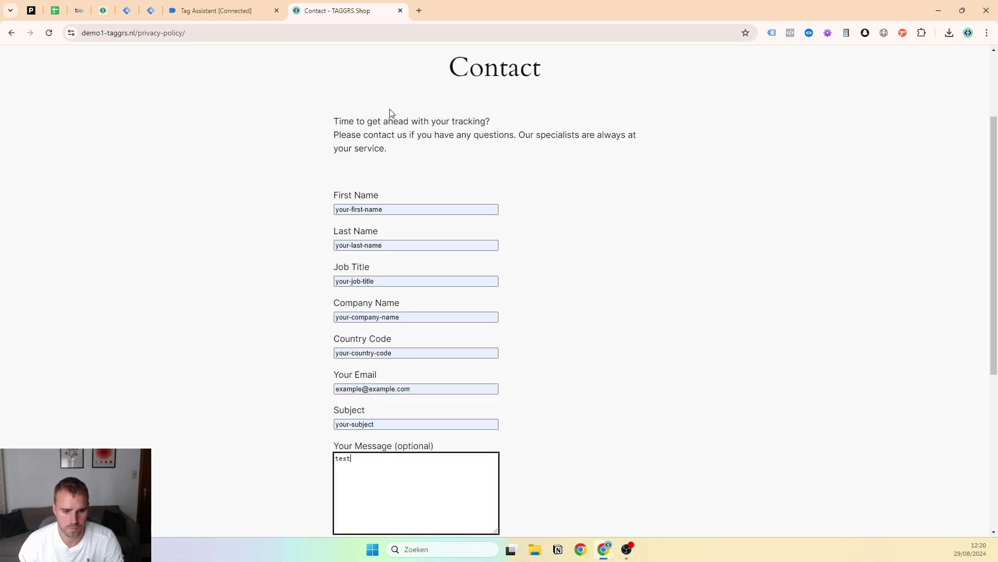
scroll(379, 256, down, 5)
click(350, 316)
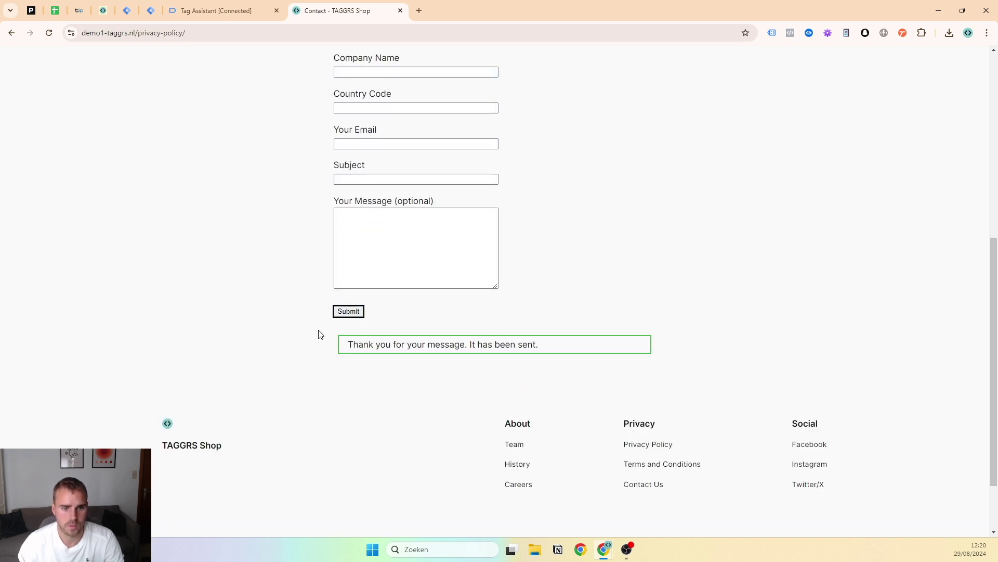
Check the Contact page entry in Tag Assistant, then reload the contact page
click(201, 8)
click(505, 199)
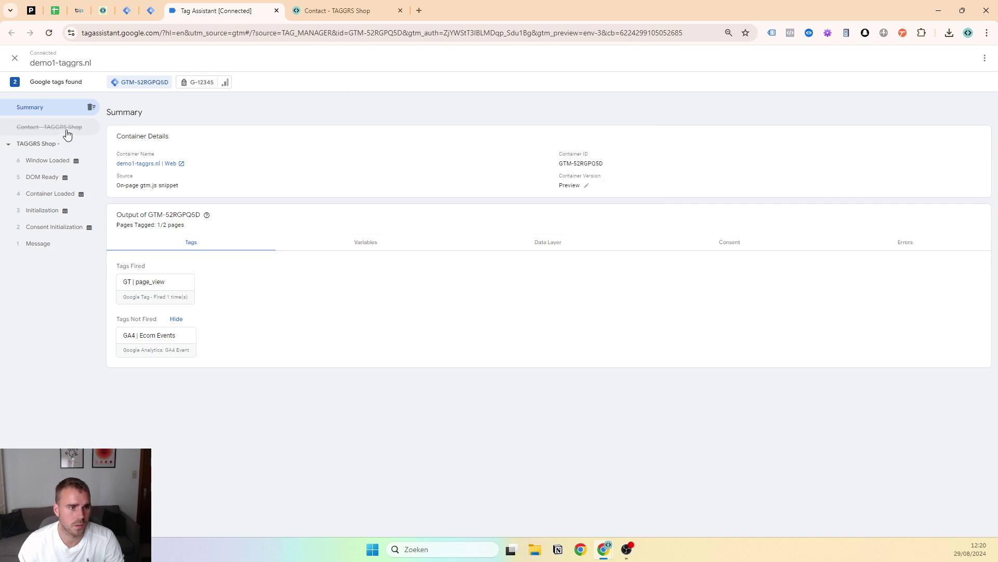
click(67, 129)
click(326, 17)
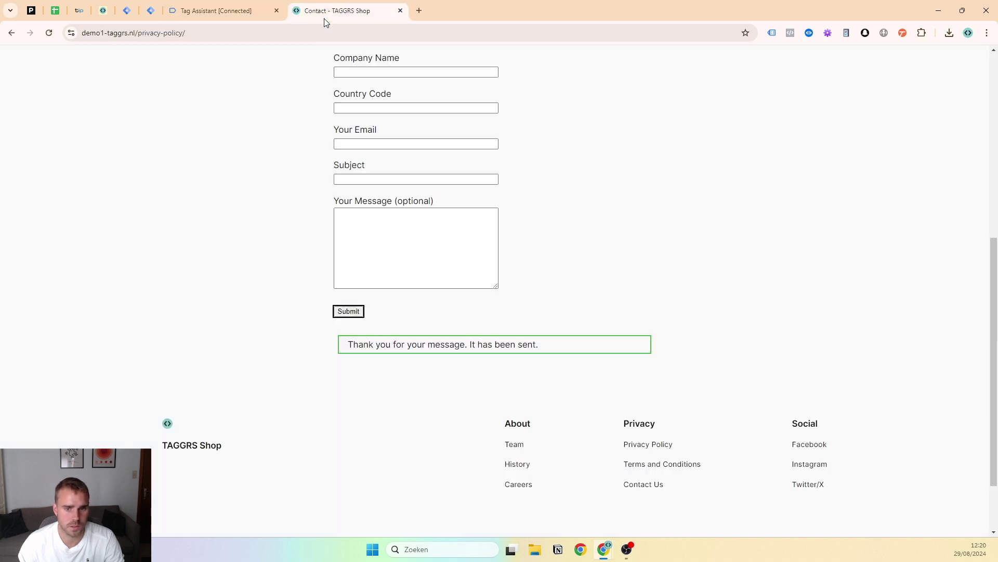
click(49, 33)
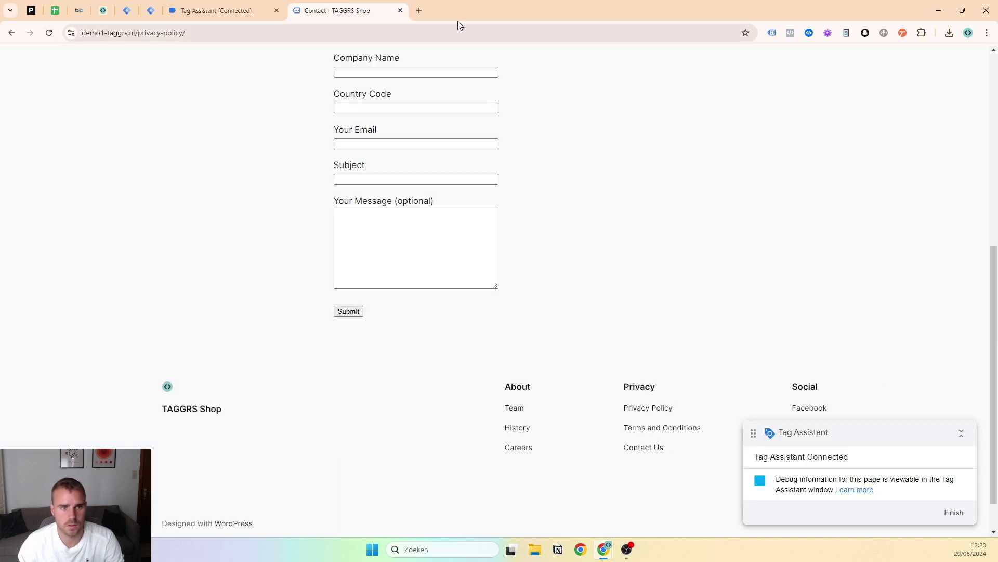
click(224, 10)
click(343, 10)
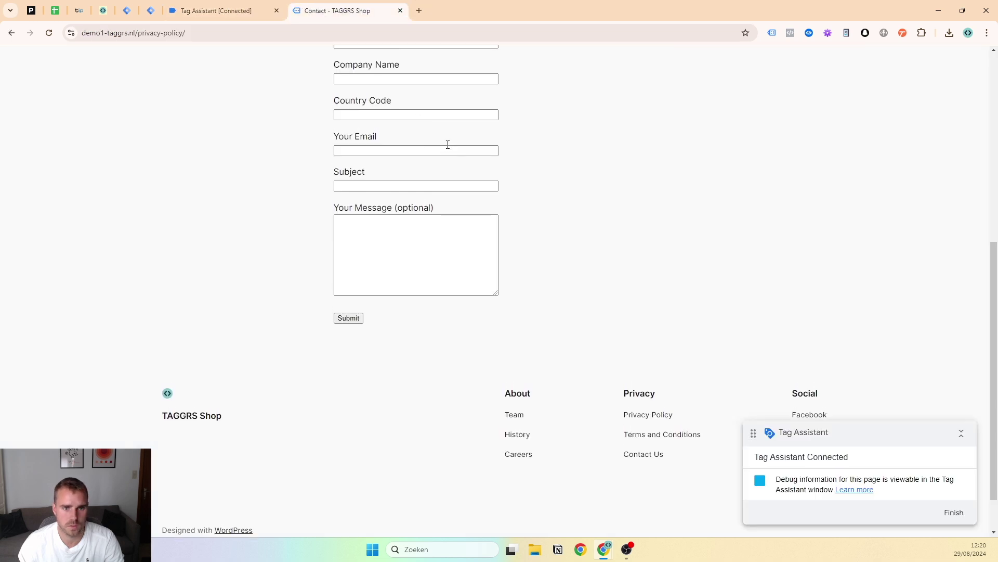
scroll(449, 148, up, 7)
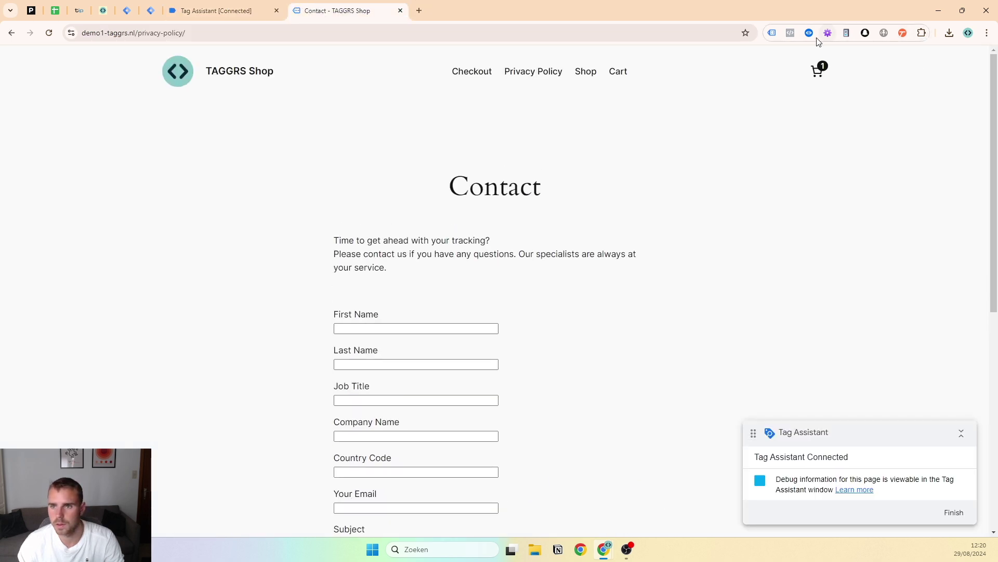
Populate all contact form fields with the form helper extension and submit the form again
click(832, 34)
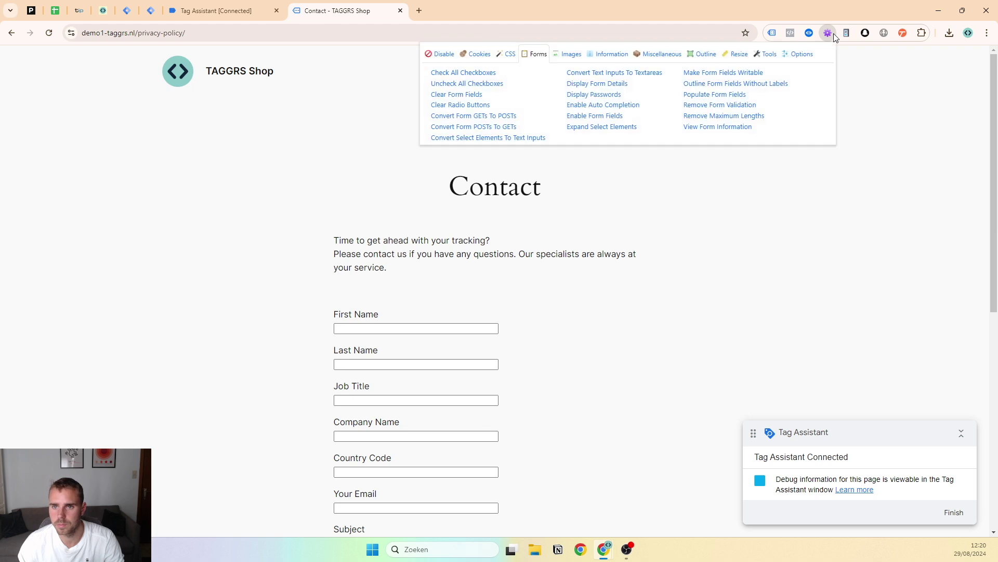
click(724, 96)
click(651, 304)
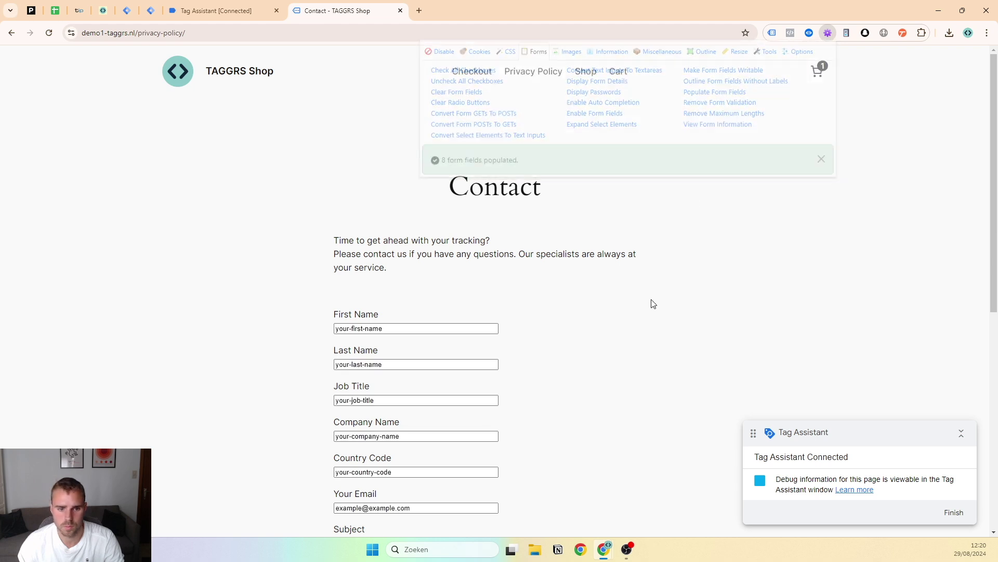
scroll(429, 355, down, 6)
click(355, 365)
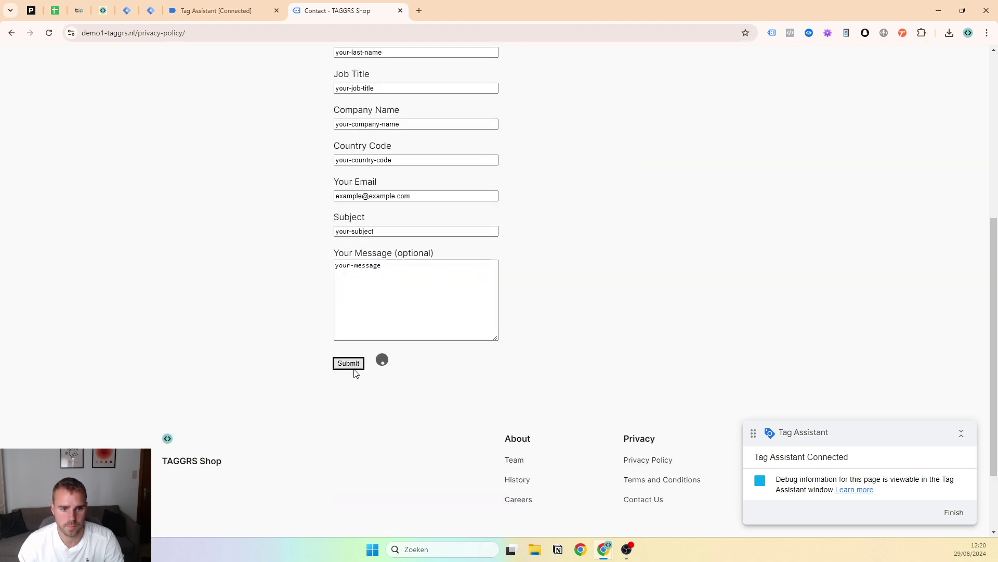
Inspect the gtm4wp.contactForm7MailSent and gtm4wp.contactForm7Submitted events in Tag Assistant, selecting the Submitted event name
click(275, 6)
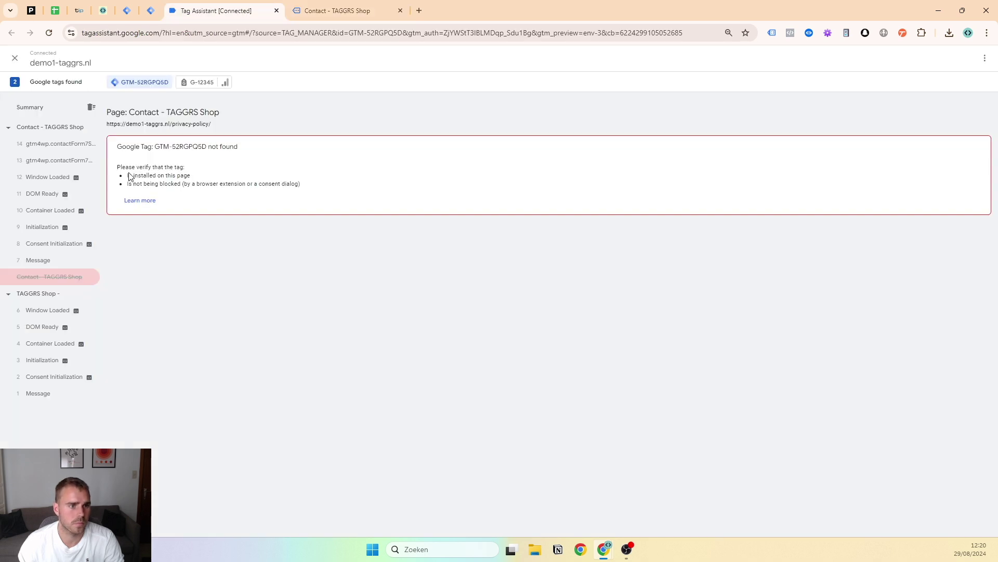
click(54, 165)
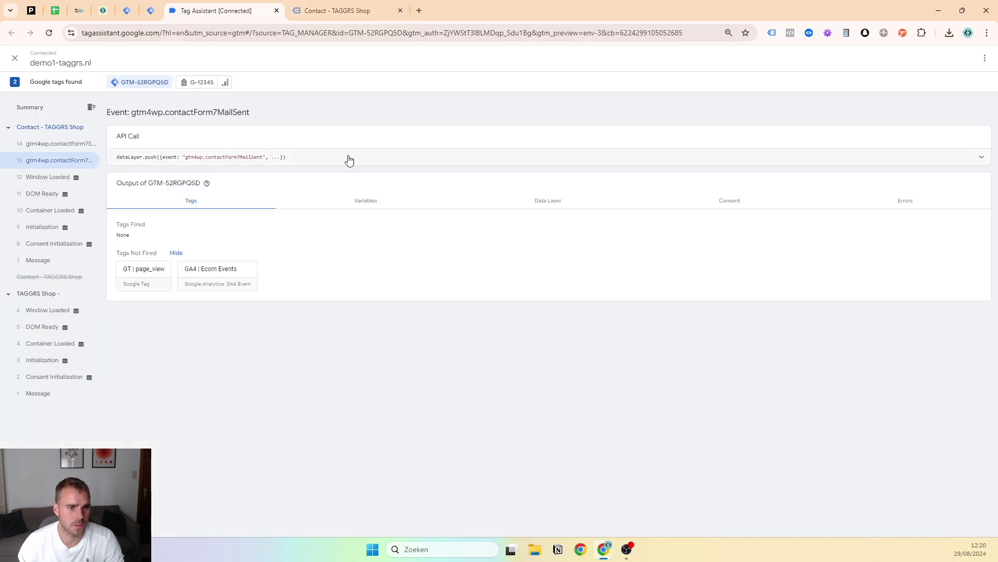
click(349, 160)
click(58, 145)
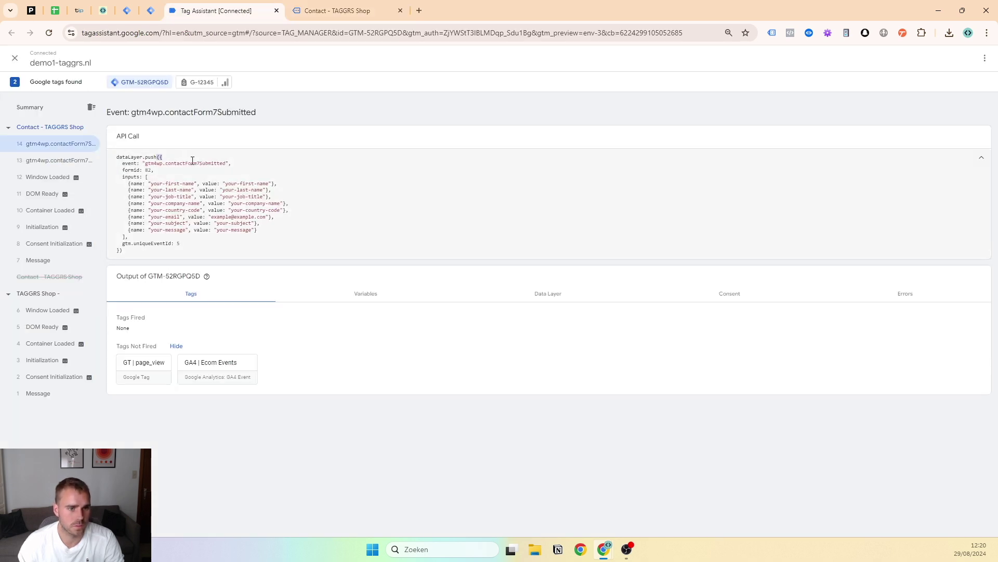
drag(146, 164, 225, 165)
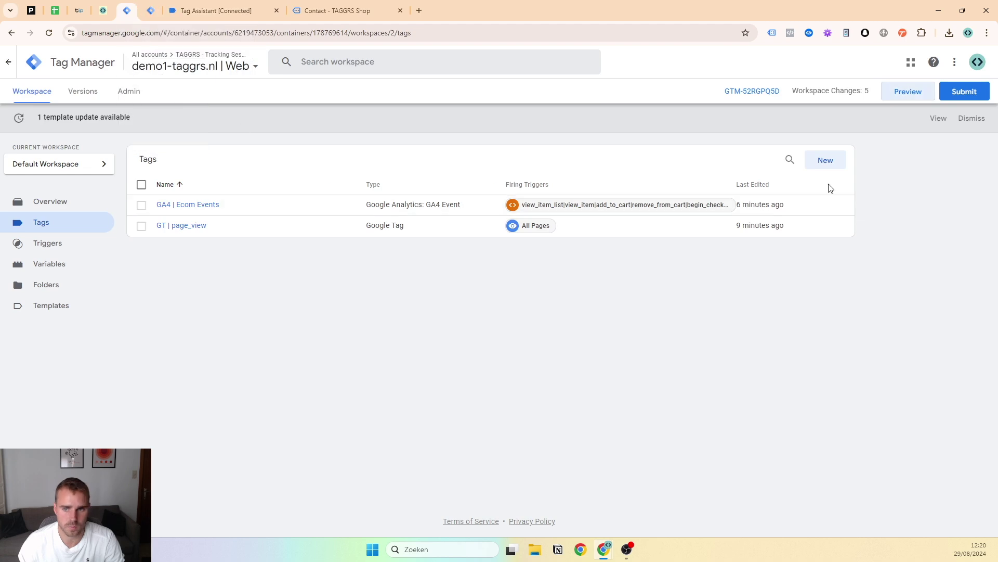
Copy the GA4 | Ecom Events tag and rename the copy to GA4 | lead
click(270, 200)
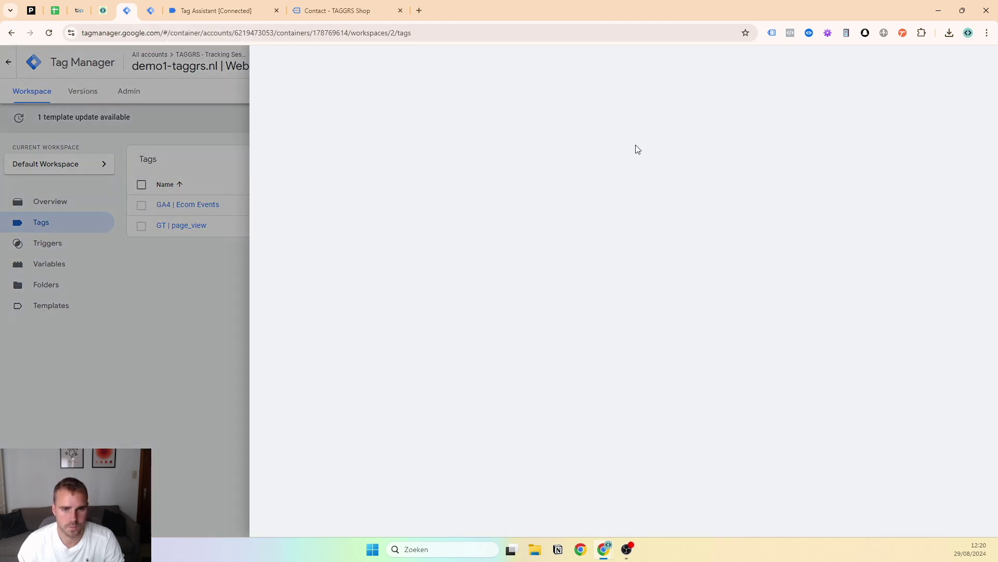
click(980, 62)
click(952, 89)
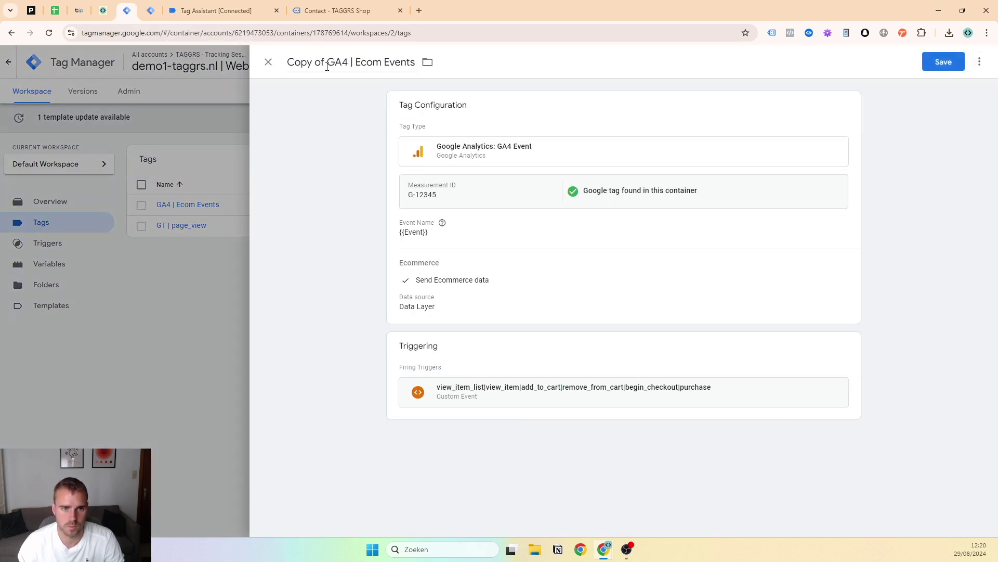
key(Escape)
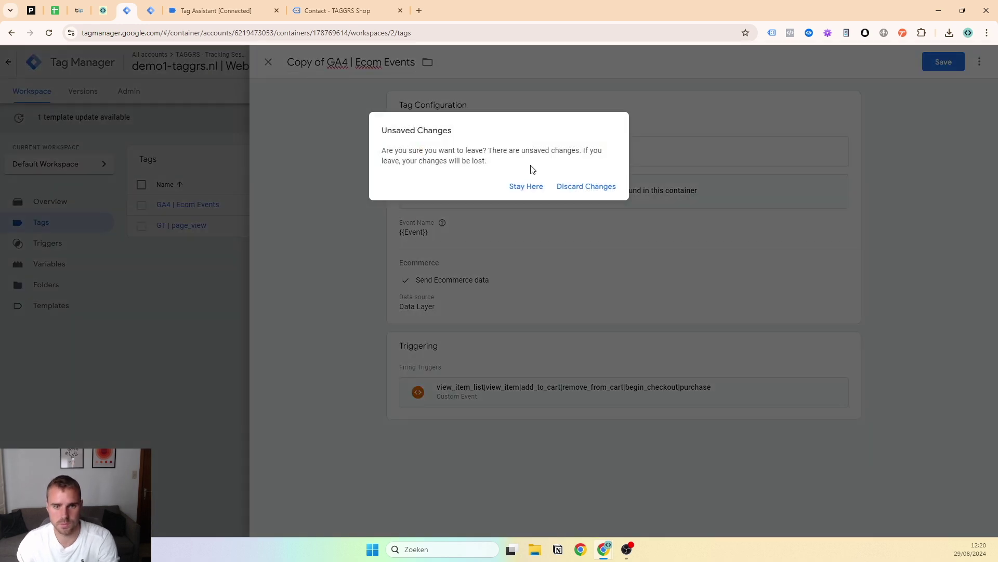
click(525, 188)
drag(327, 62, 419, 89)
key(BackSpace)
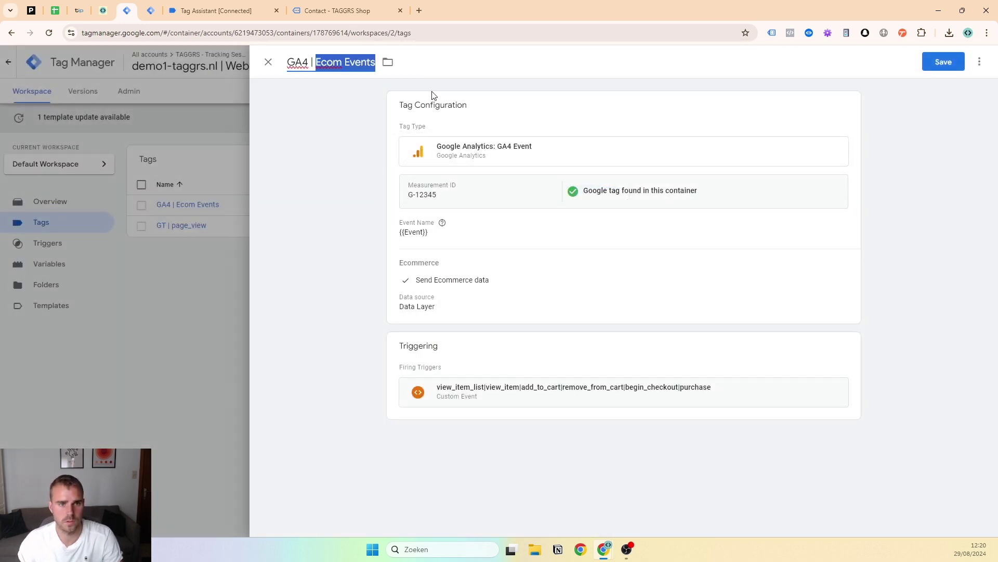
text(lead)
Stop the GA4 | lead tag from sending ecommerce data
click(427, 93)
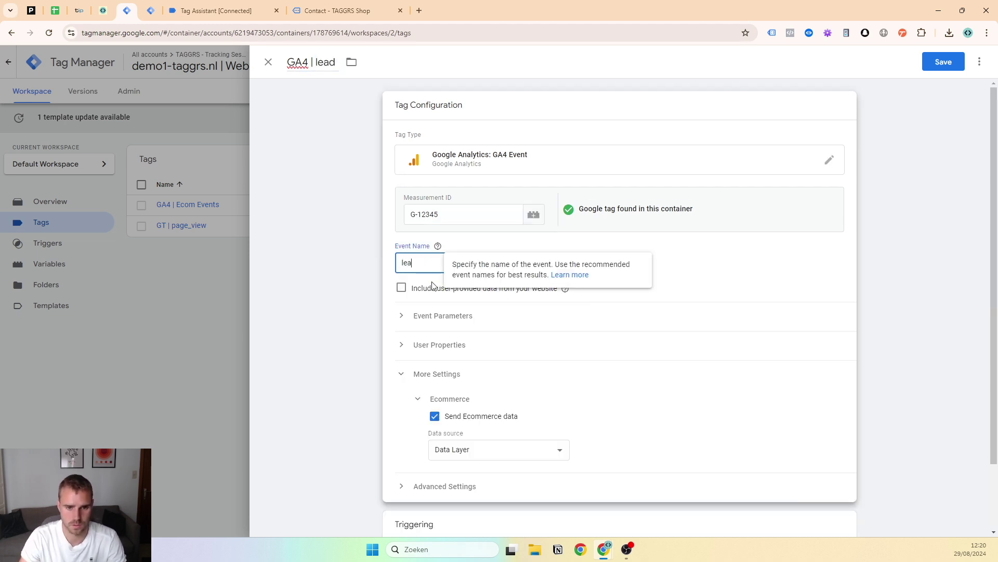
drag(458, 424, 454, 420)
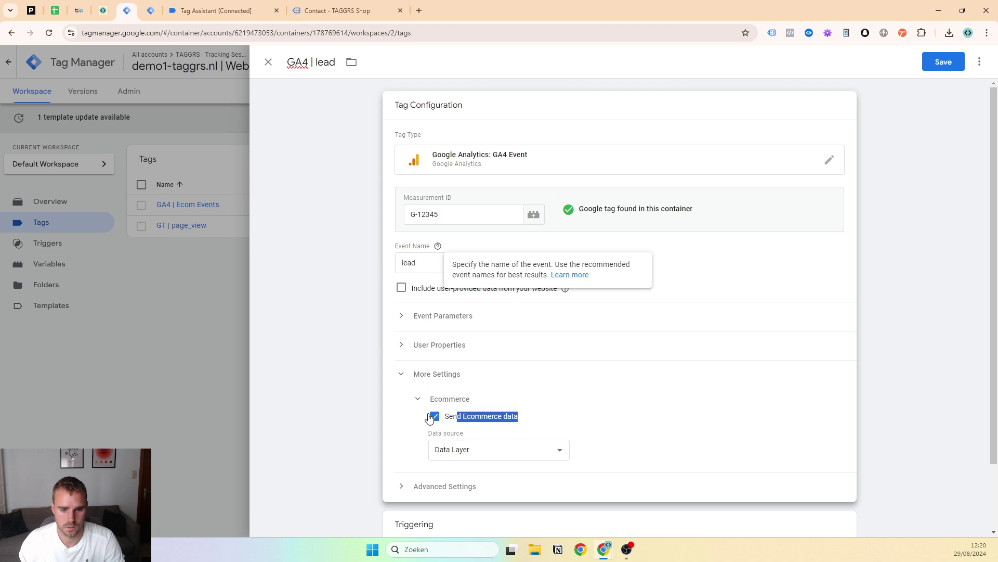
click(434, 417)
scroll(441, 405, down, 2)
Remove the ecommerce firing trigger from the tag's triggering
click(643, 440)
click(834, 297)
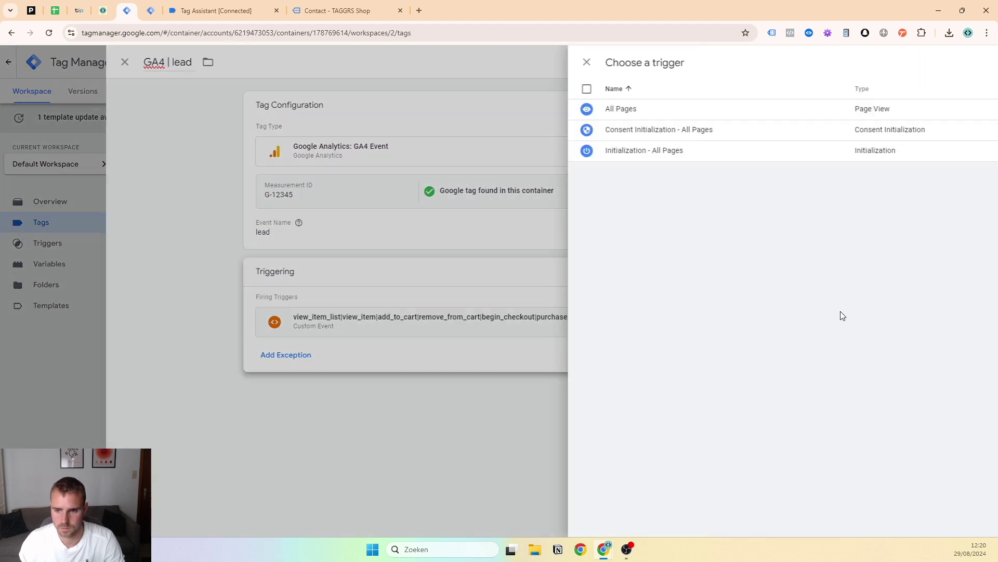
key(Escape)
click(836, 322)
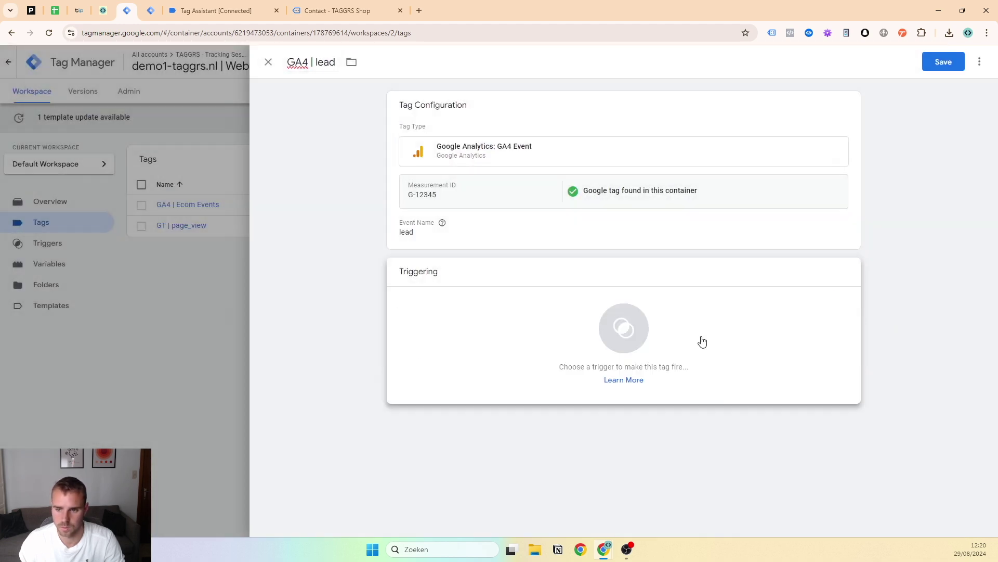
click(700, 339)
Create a gtm4wp.contactForm7Submitted Custom Event trigger, attach it, and save the GA4 | lead tag
click(969, 61)
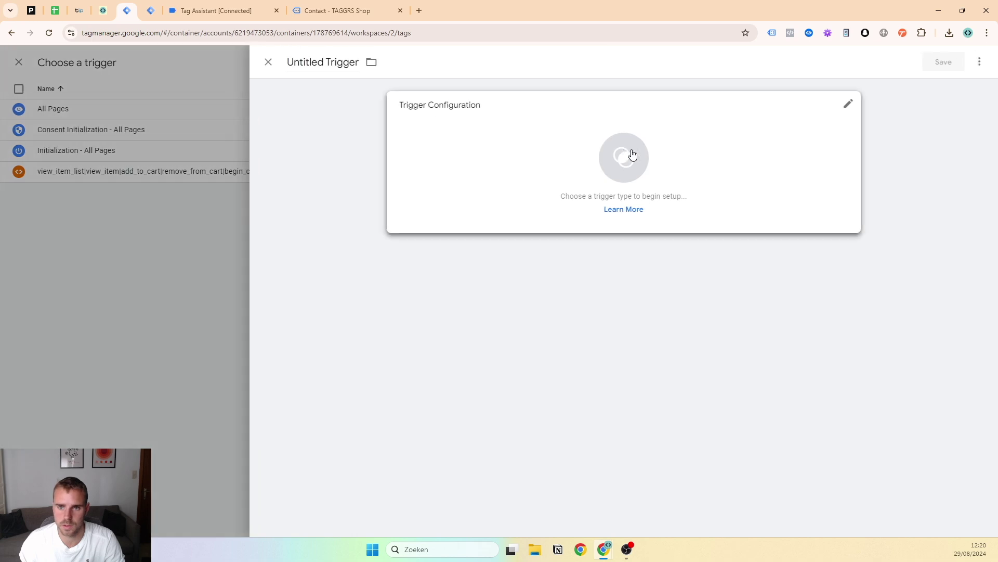
click(628, 156)
scroll(744, 372, down, 3)
click(745, 438)
click(481, 214)
key(ctrl+v)
click(346, 64)
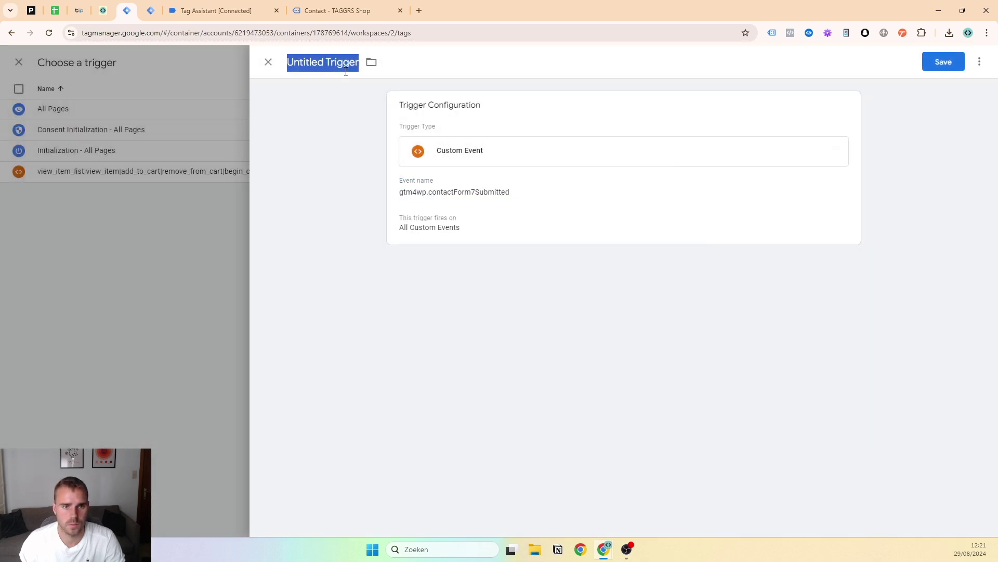
key(ctrl+v)
click(945, 62)
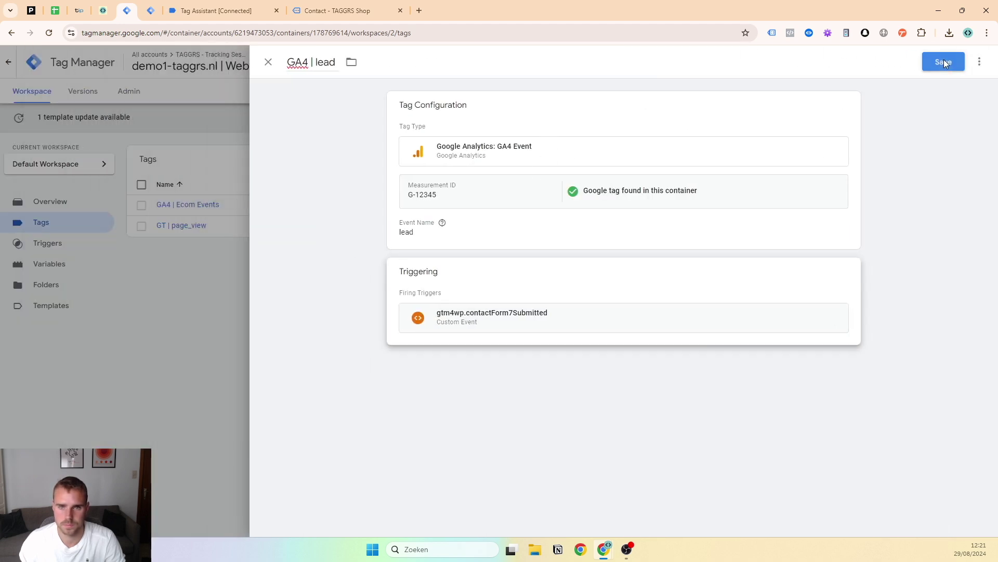
click(943, 61)
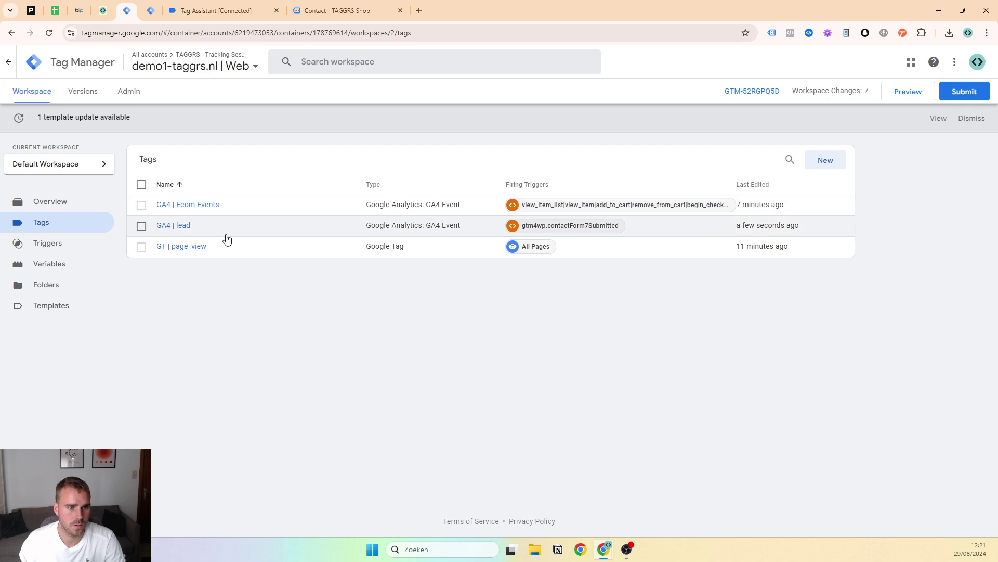
In the server container, copy Piwik PRO | ecom events and rename the copy to Piwik PRO | lead
click(151, 11)
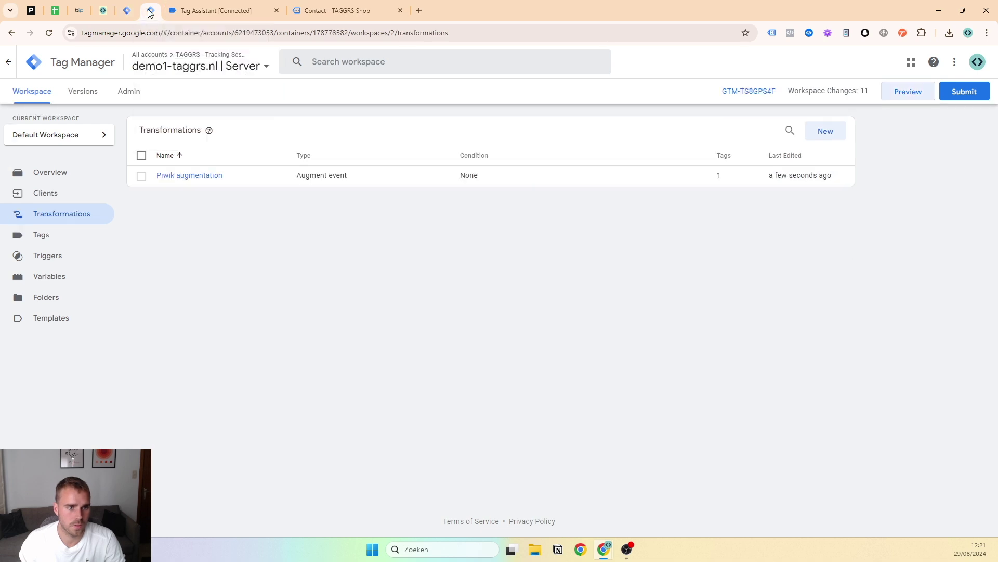
click(36, 234)
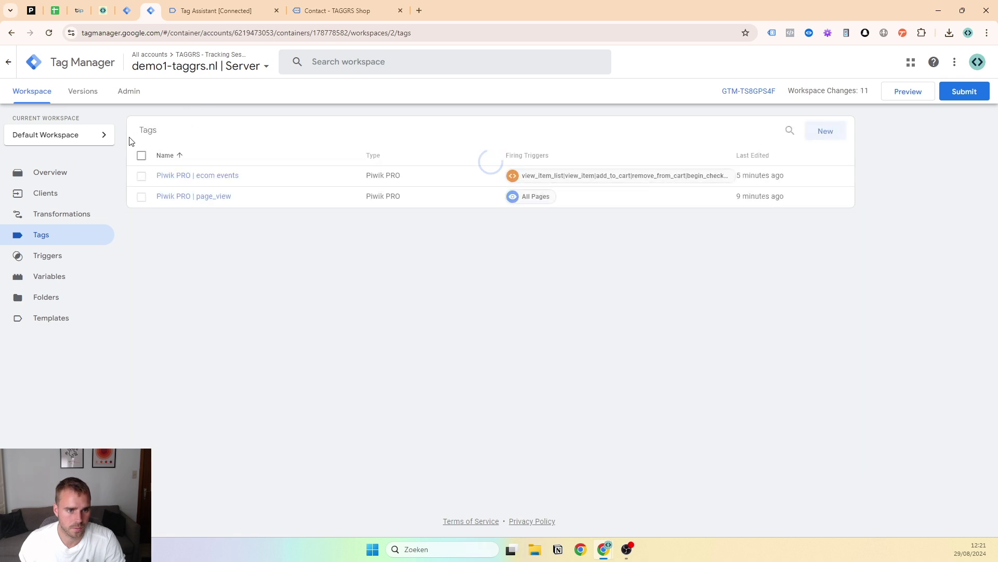
click(191, 180)
click(980, 62)
click(946, 83)
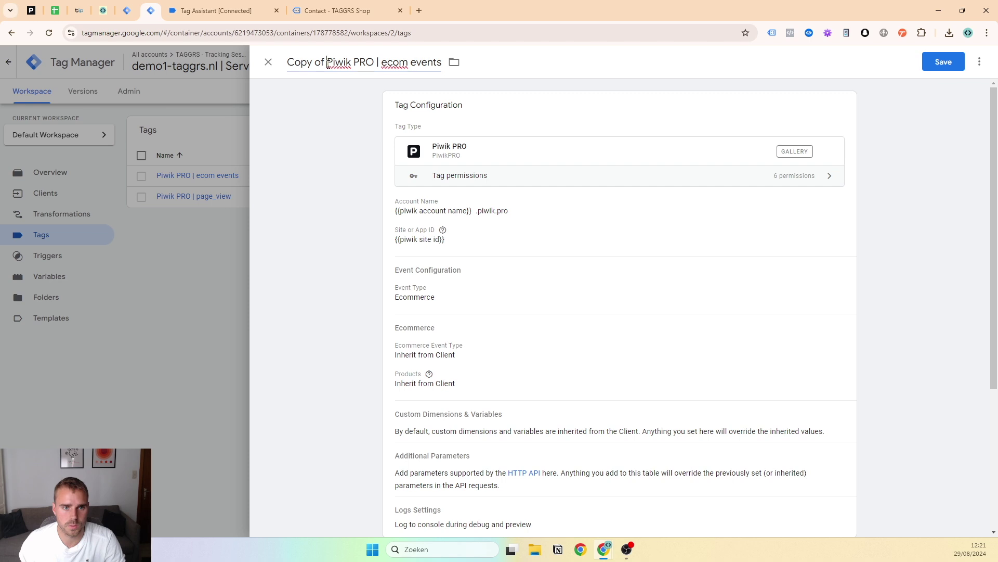
drag(327, 65, 272, 68)
key(BackSpace)
drag(343, 68, 450, 74)
key(BackSpace)
text(lead)
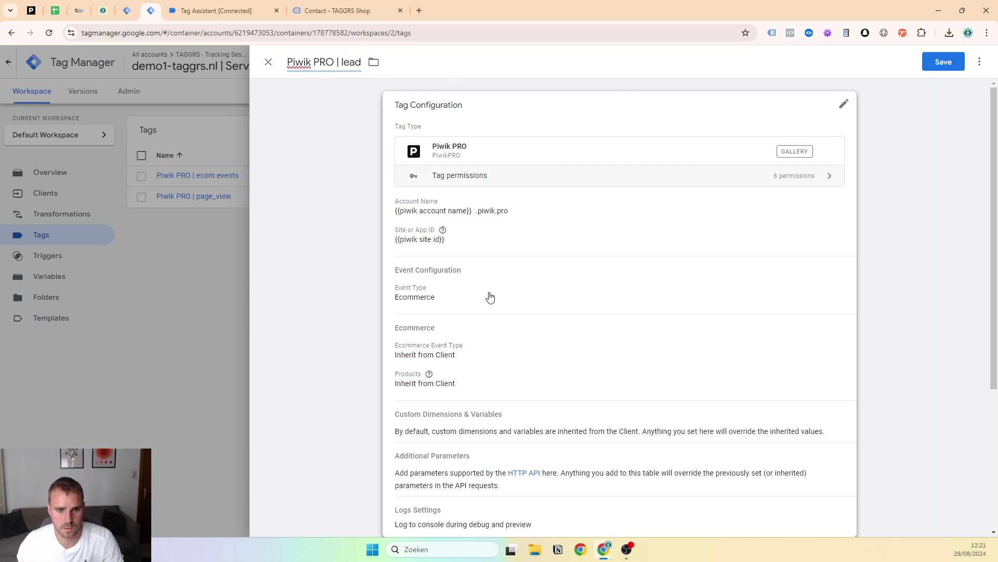
Change the Piwik PRO | lead tag's event type to Custom
click(488, 292)
click(444, 394)
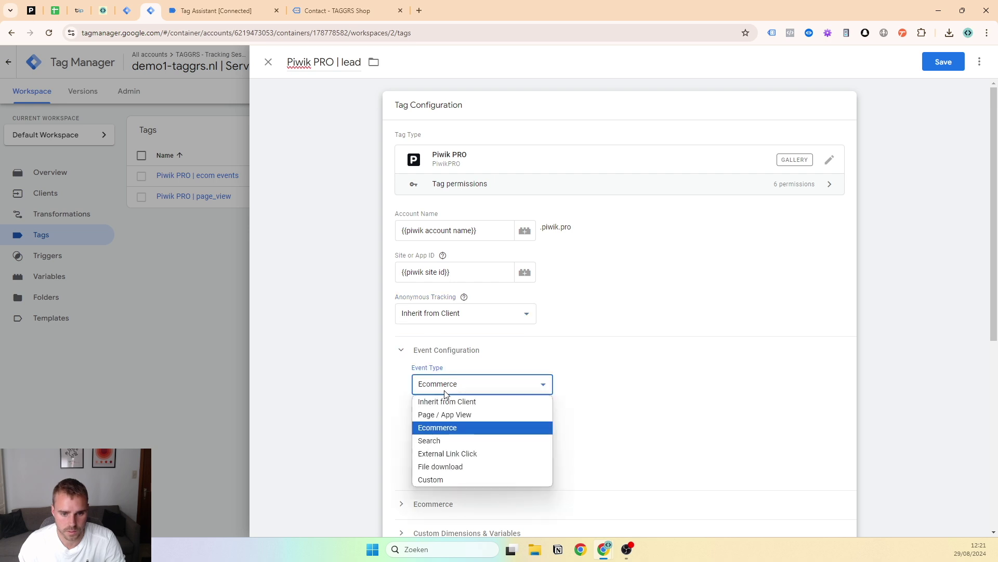
click(452, 478)
scroll(505, 267, down, 3)
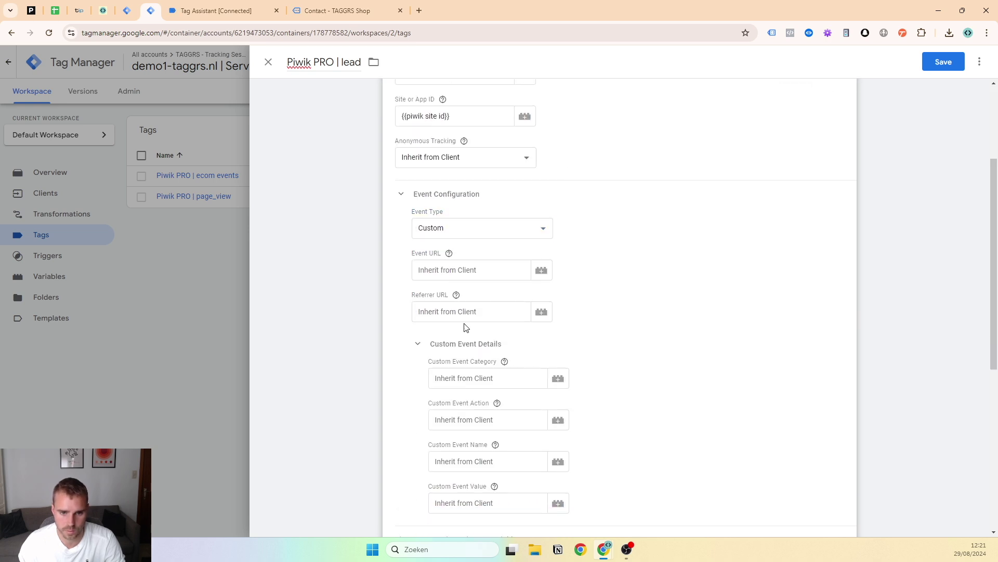
scroll(471, 329, down, 3)
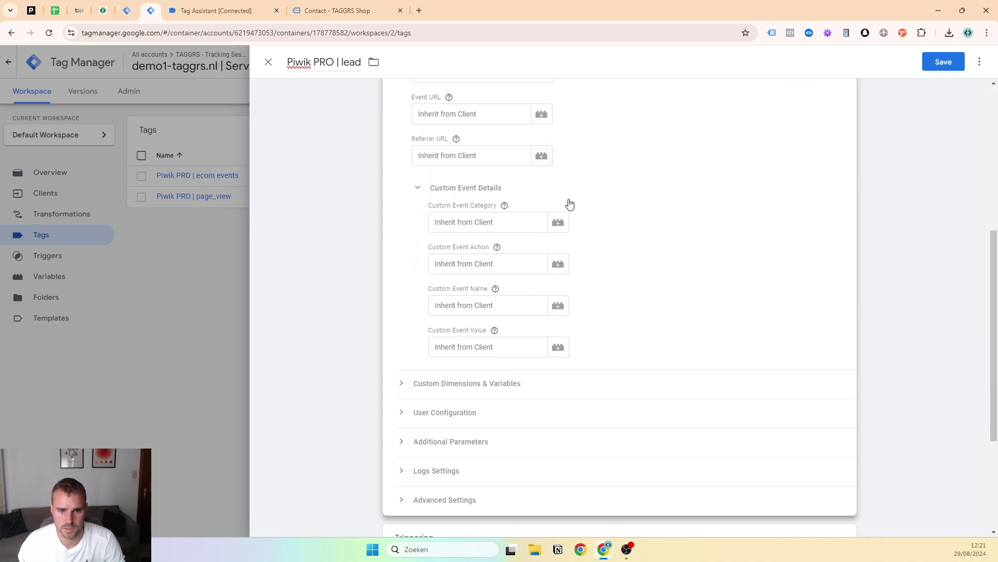
scroll(468, 276, down, 3)
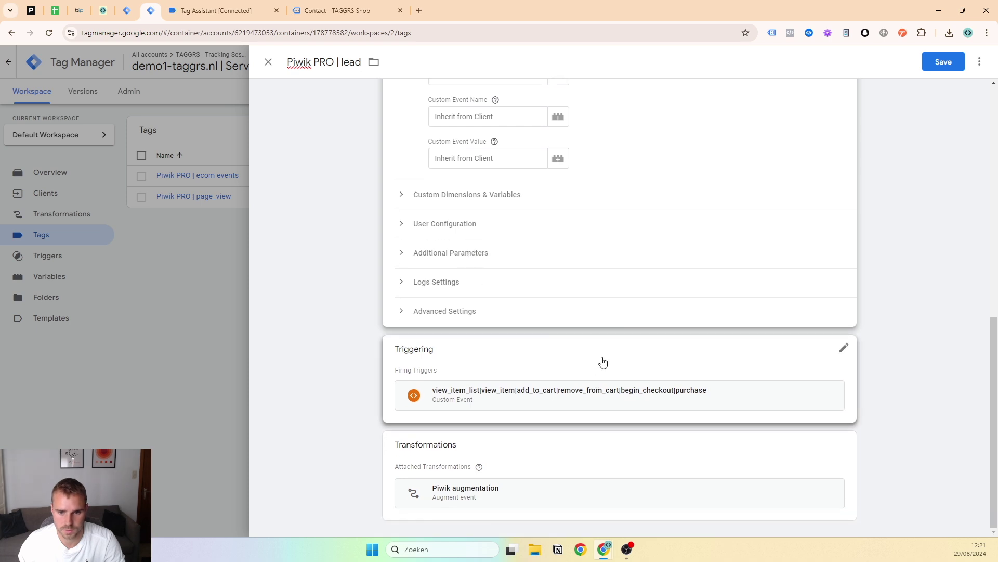
click(602, 361)
Replace the ecommerce trigger with a new Custom Event trigger named lead
click(830, 373)
click(691, 379)
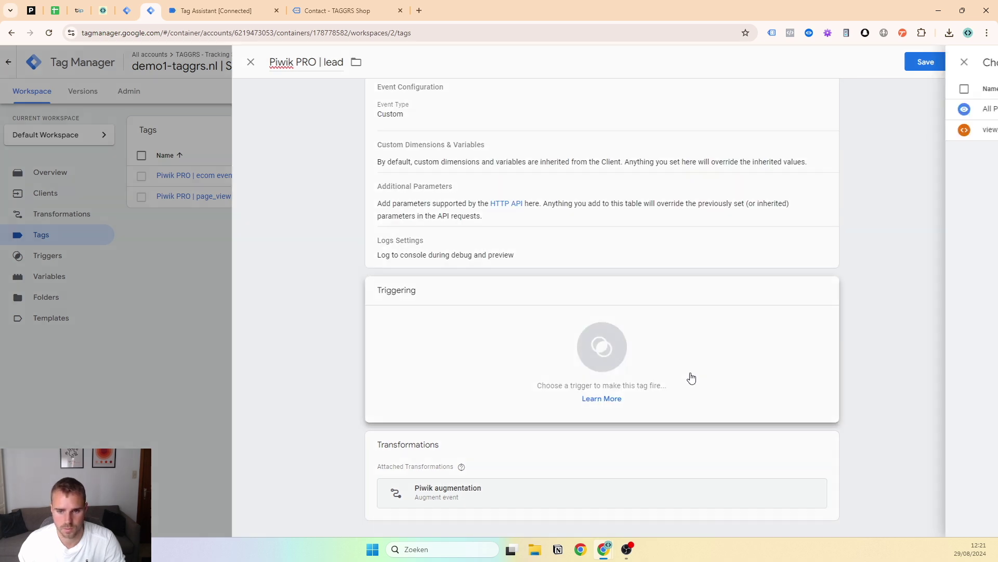
click(975, 63)
click(713, 147)
click(816, 116)
click(422, 209)
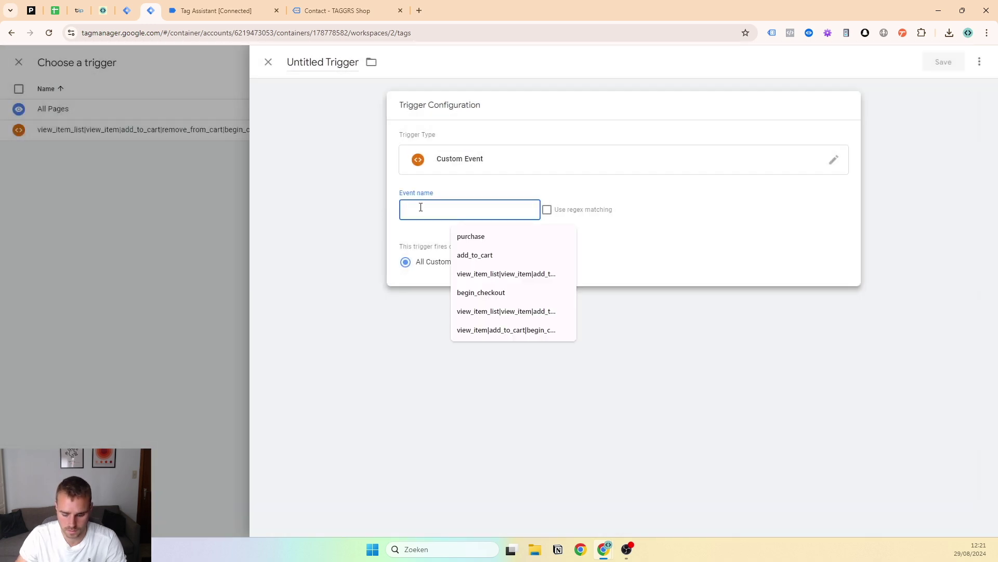
text(la)
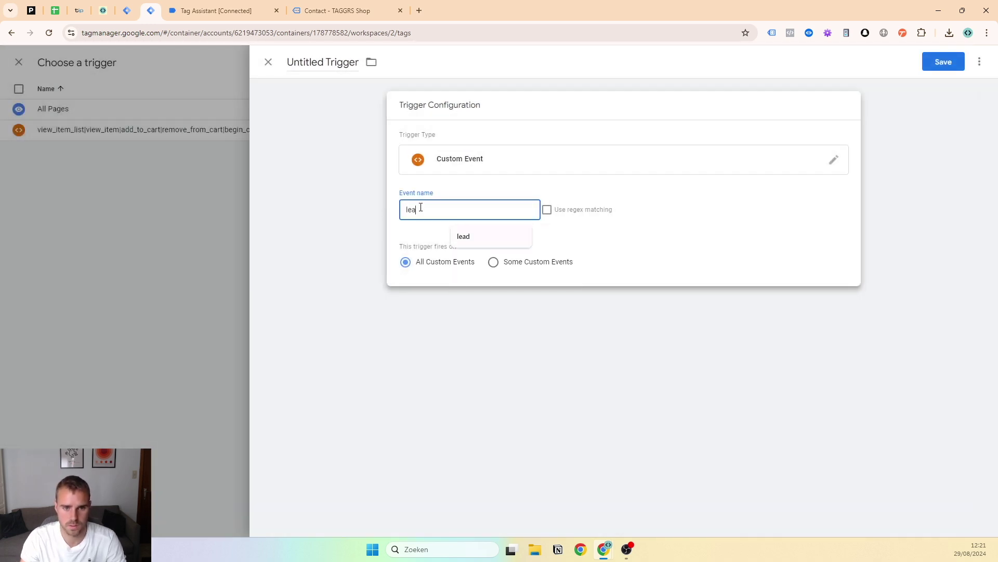
click(341, 61)
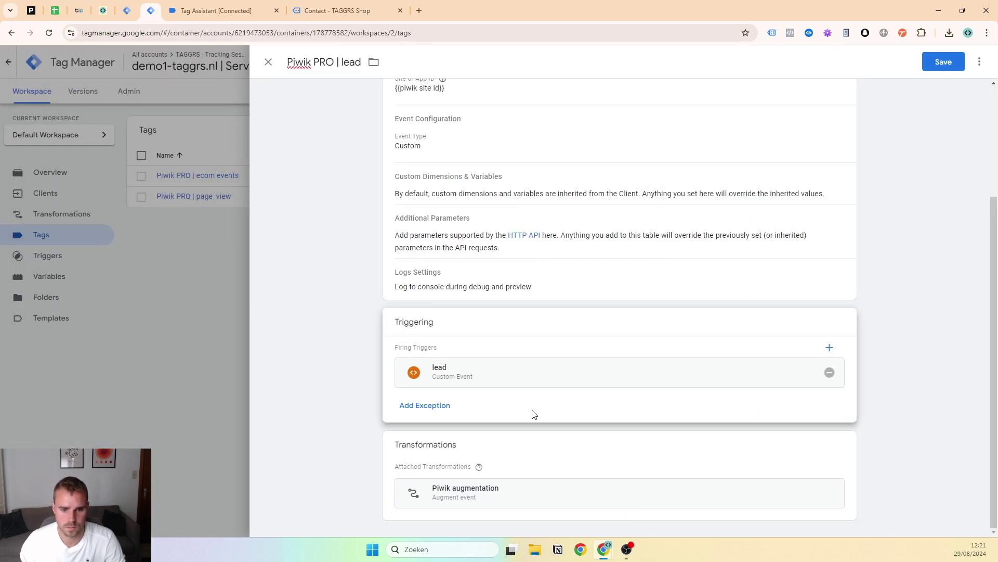
Review the Piwik augmentation transformation details, then save the Piwik PRO | lead tag
click(760, 493)
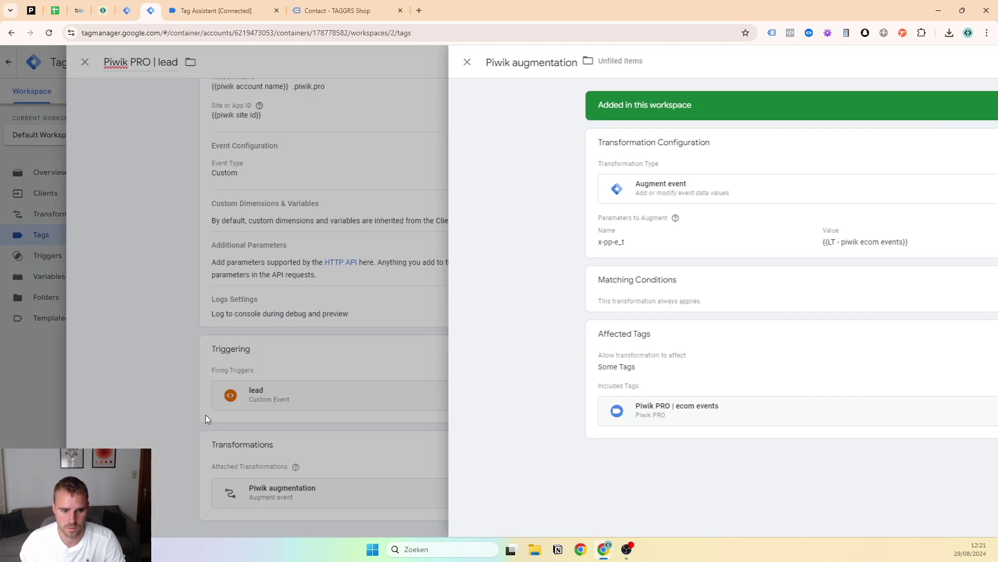
click(204, 414)
scroll(482, 393, up, 2)
scroll(482, 394, down, 2)
scroll(553, 470, up, 3)
click(945, 61)
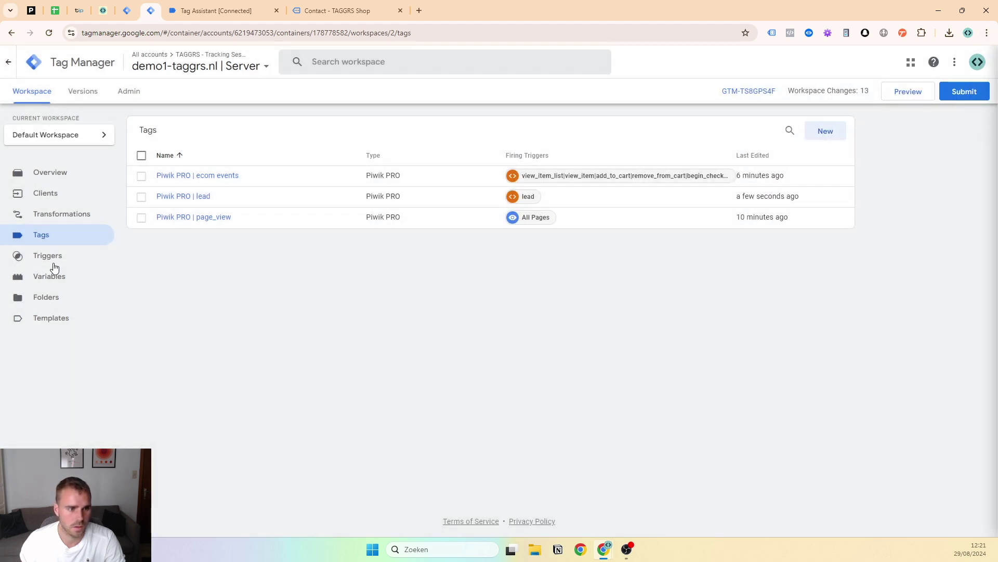
Open the Piwik augmentation transformation to check which tags it affects, leaving it unchanged
click(69, 219)
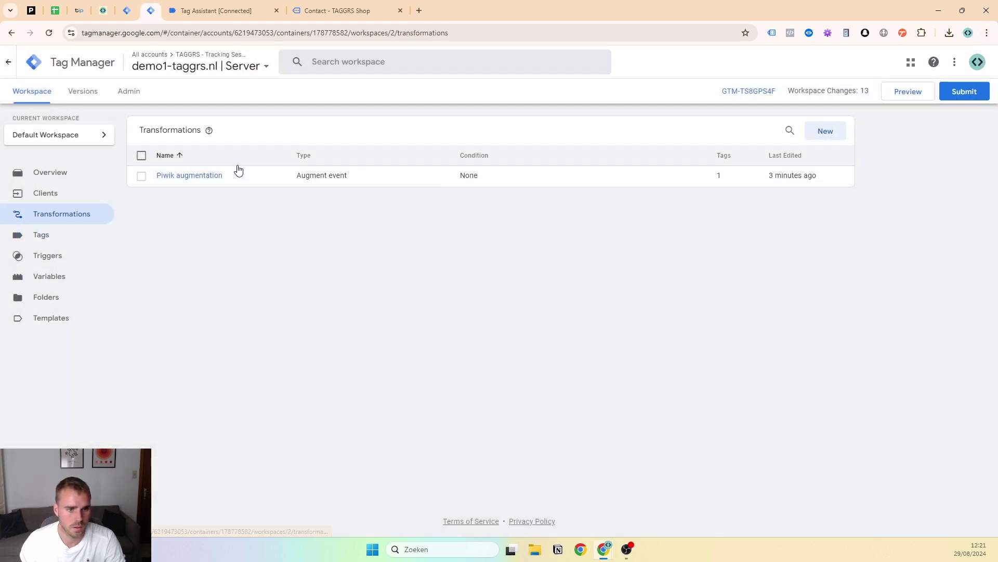
click(219, 176)
click(541, 385)
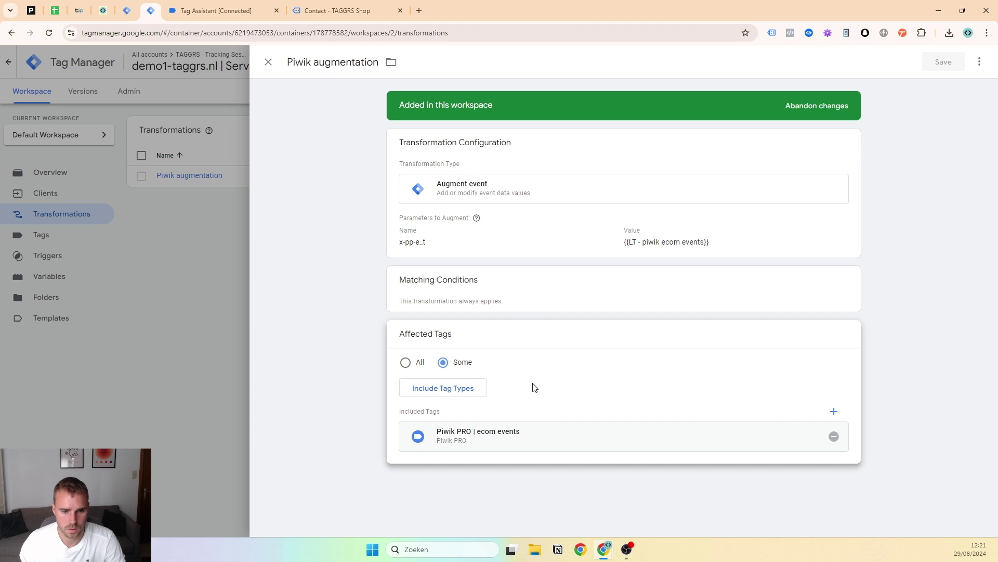
click(246, 386)
Reopen the Piwik PRO | lead tag from the server tags list to verify it, then close it
click(61, 236)
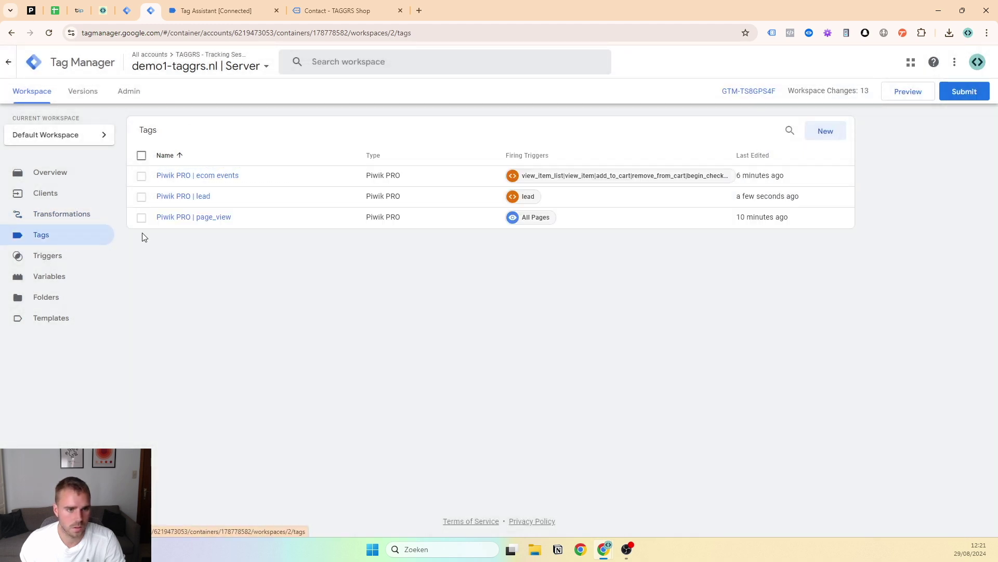
click(206, 196)
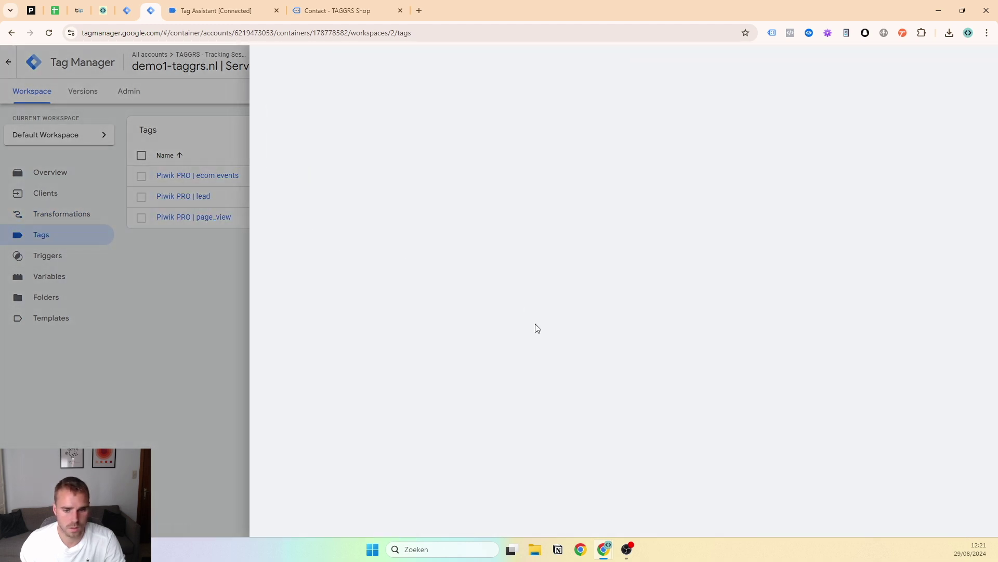
scroll(570, 384, down, 5)
scroll(501, 340, up, 5)
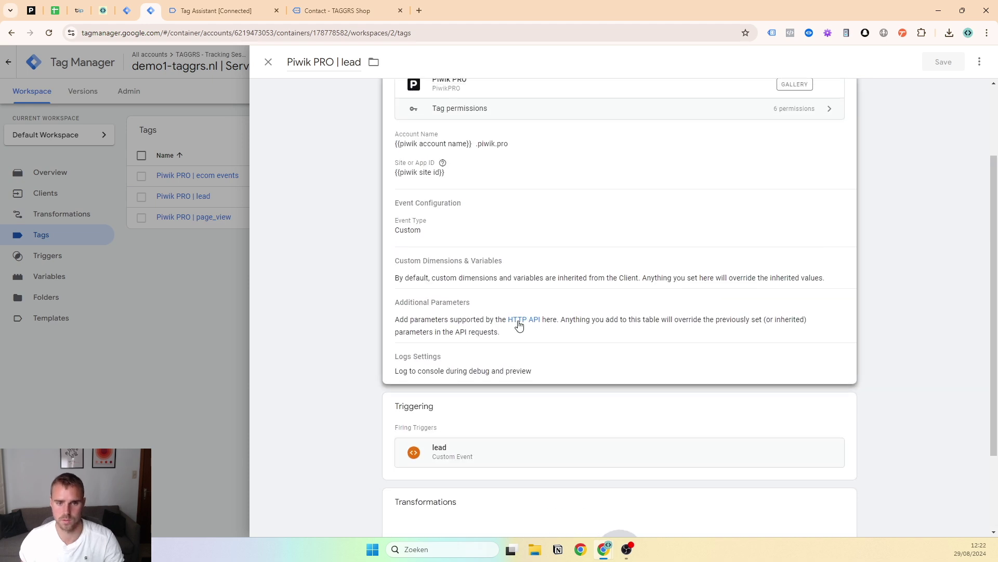
click(269, 61)
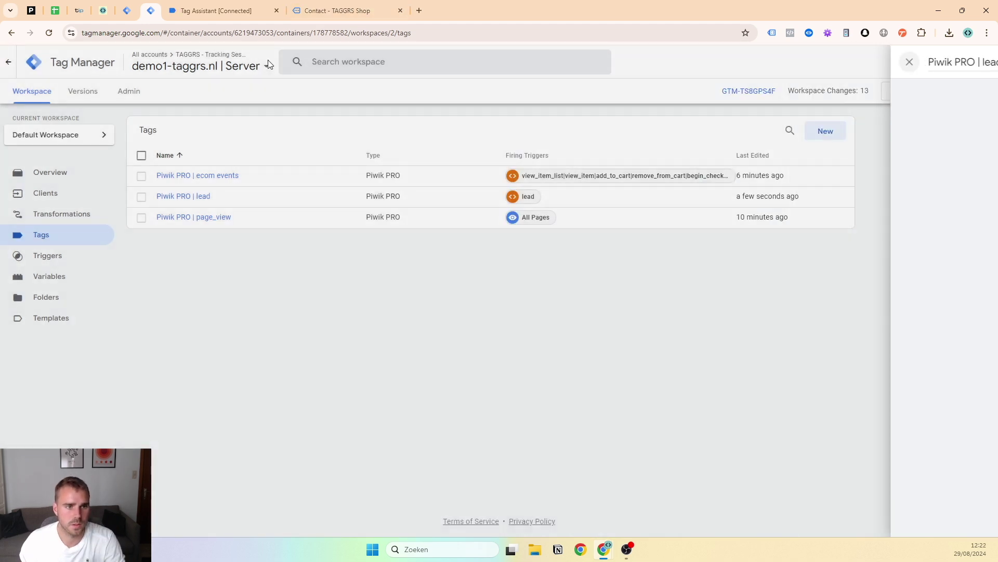
Start server-container preview, close old tabs, connect Tag Assistant to demo1-taggrs.nl and open Contact
click(909, 93)
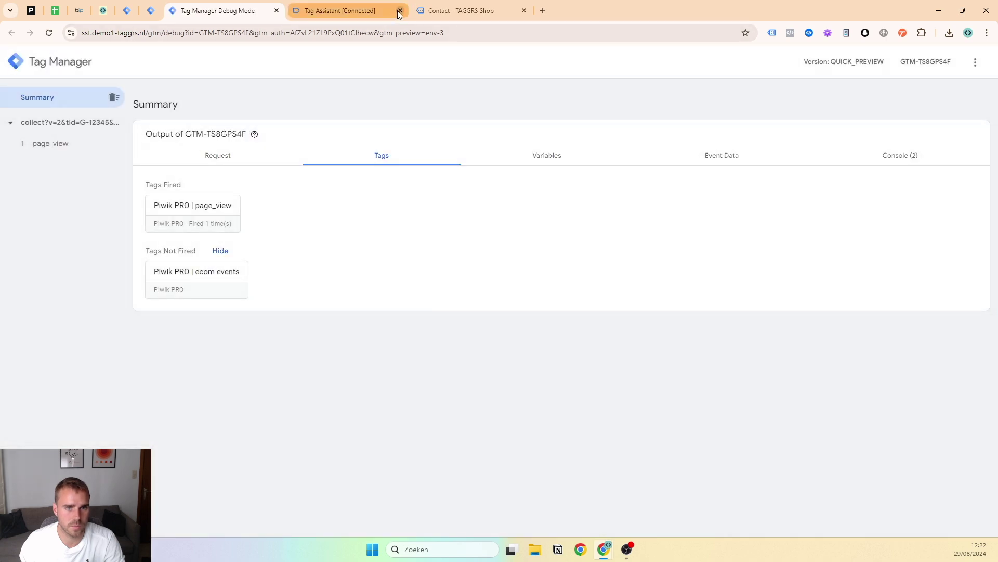
click(400, 10)
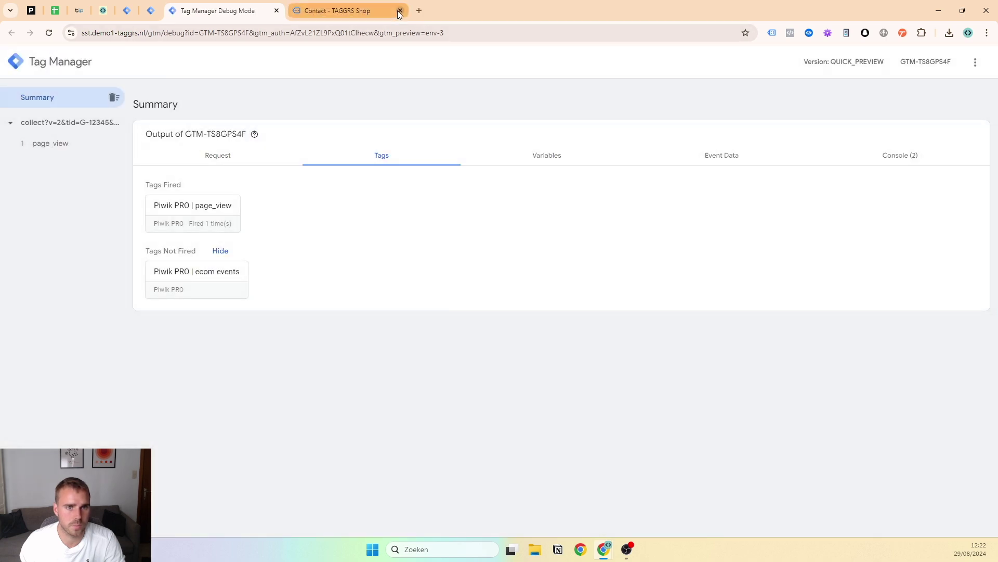
click(400, 11)
click(126, 10)
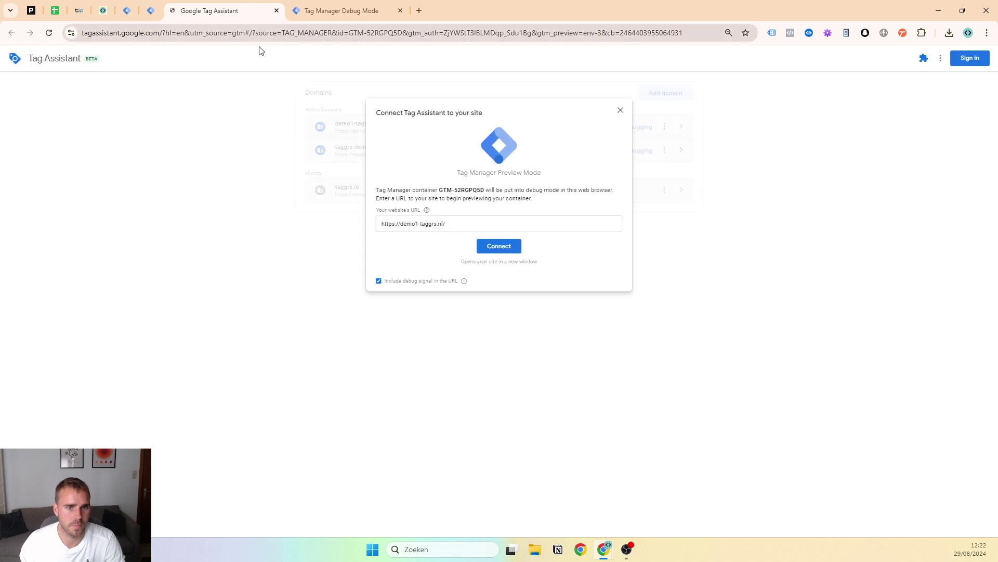
click(501, 244)
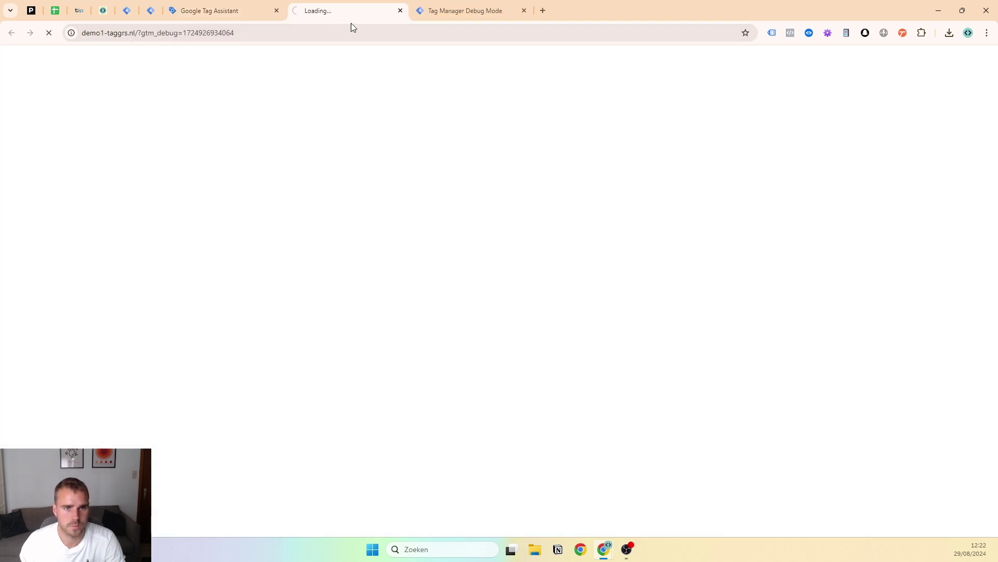
drag(351, 23, 401, 25)
drag(306, 29, 451, 21)
click(536, 76)
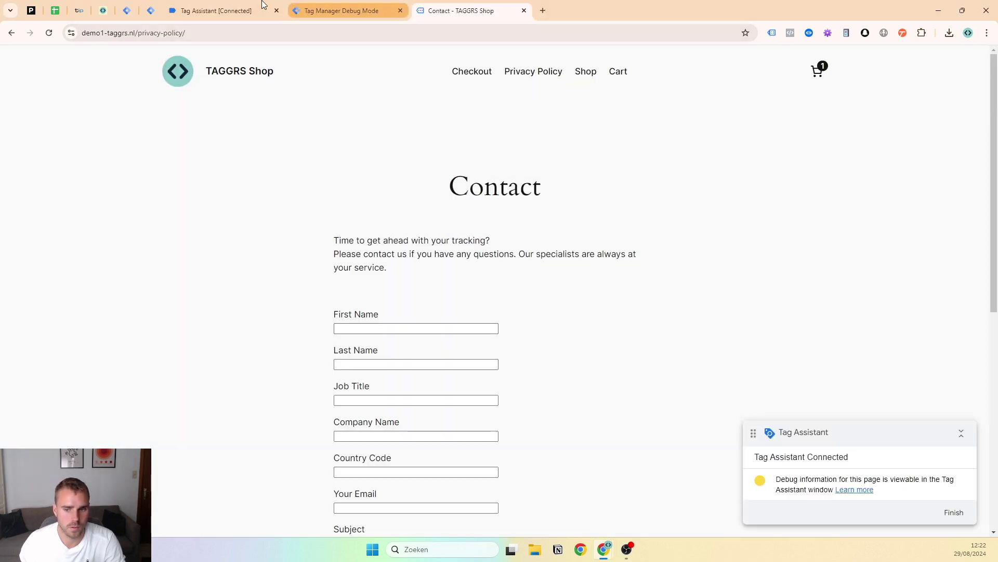
Populate the contact form with placeholder values using the form helper and submit it
click(829, 33)
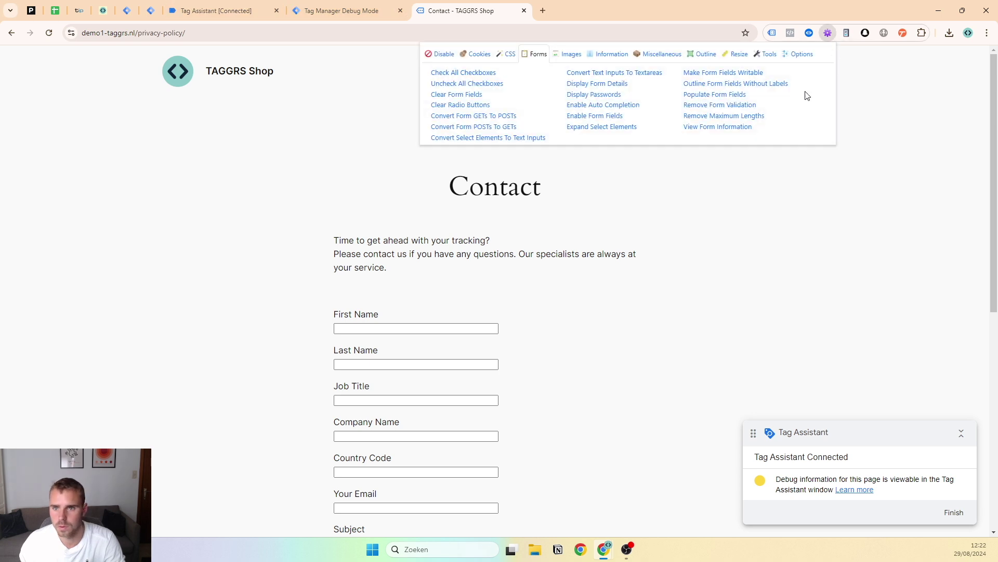
click(718, 96)
click(663, 294)
scroll(510, 327, down, 6)
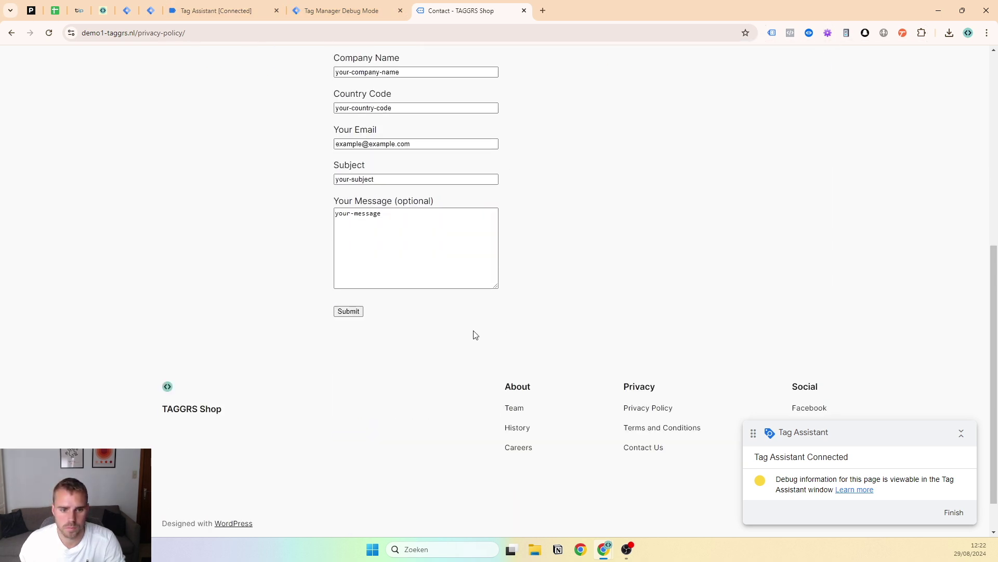
click(361, 315)
Confirm Piwik PRO | lead fired on the lead event and its POST request returned 202
click(238, 19)
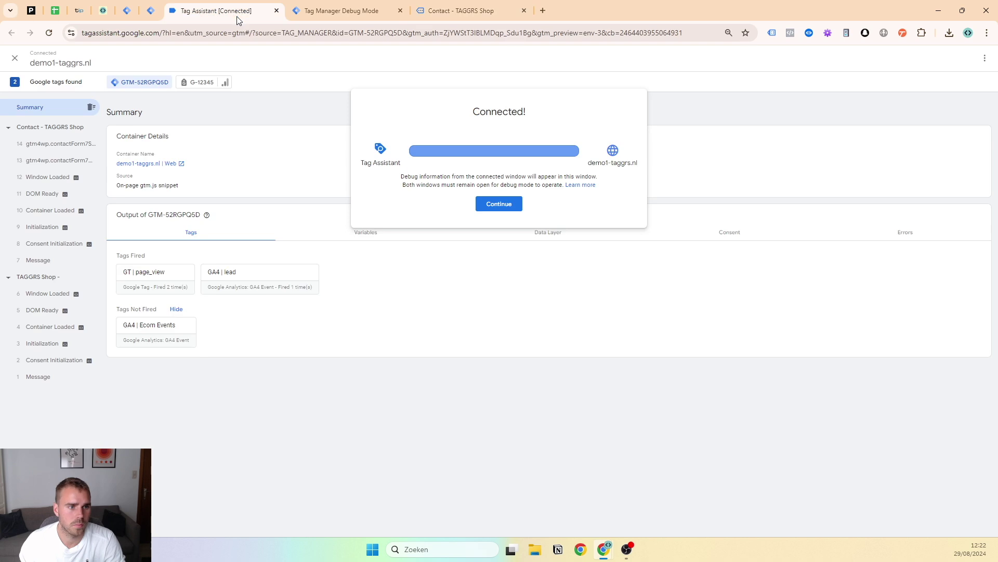
click(219, 225)
click(31, 143)
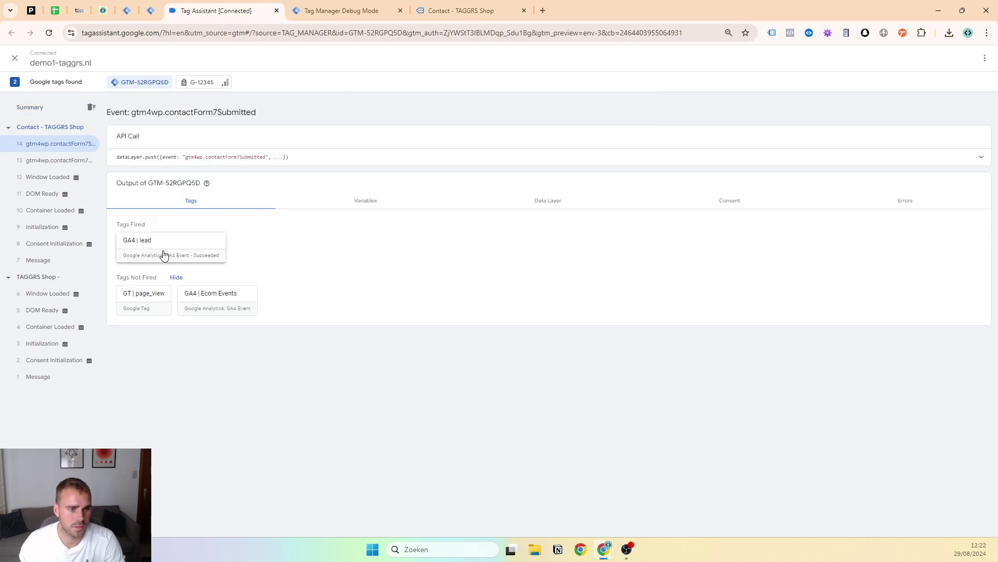
click(348, 1)
click(72, 149)
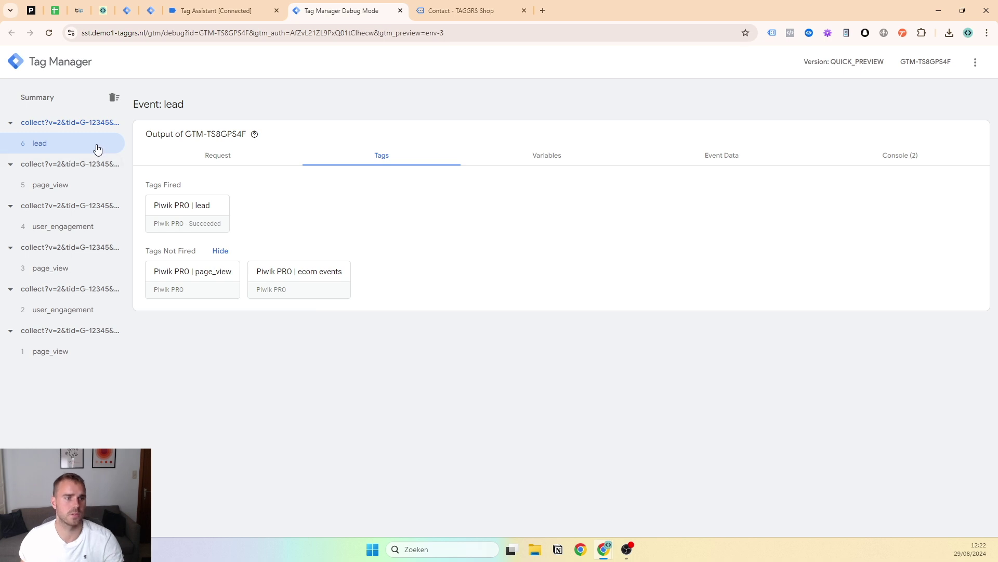
click(150, 219)
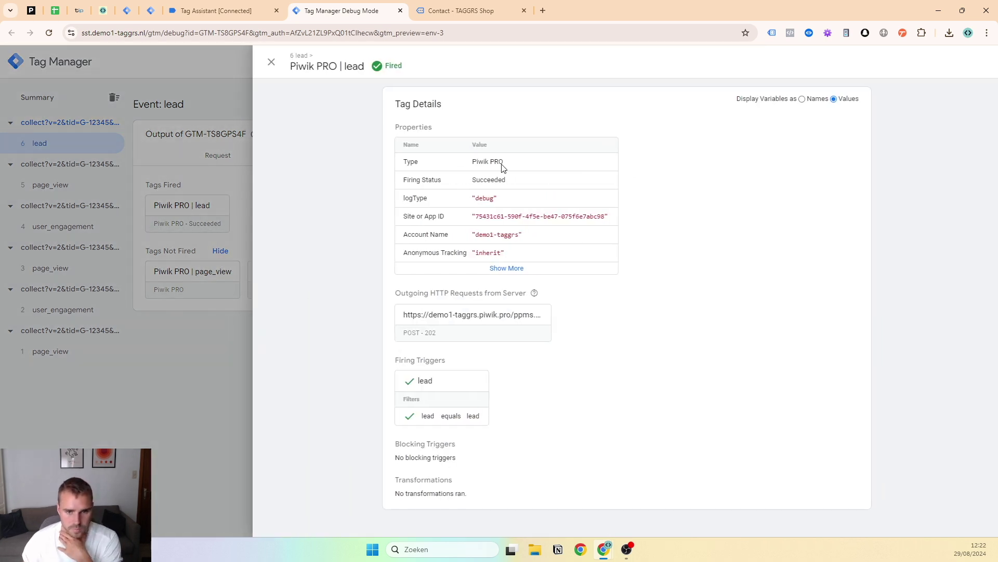
click(501, 268)
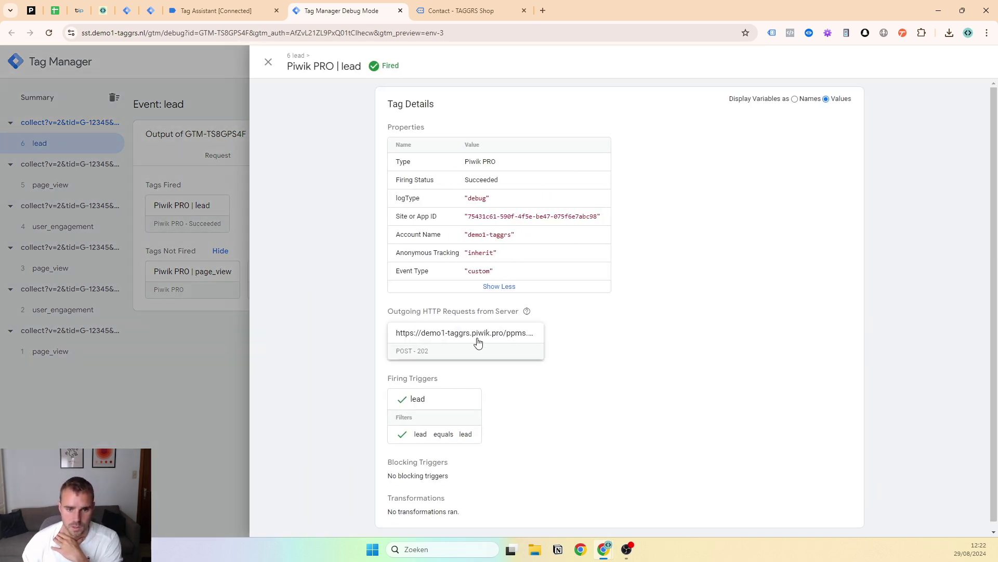
click(474, 340)
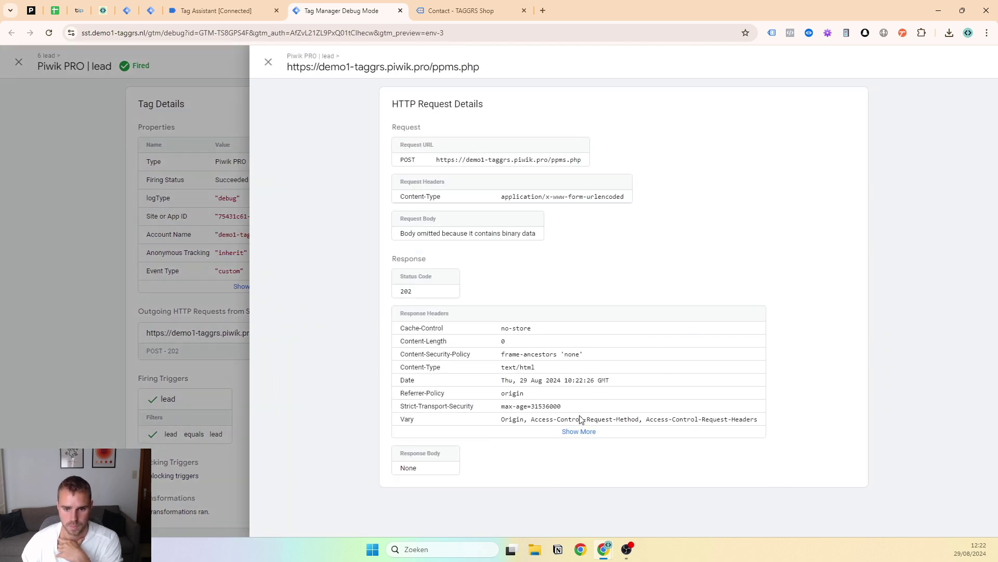
Tick Event: B2B custom event in A12 of the Piwik Pro checklist, then go back to the Contact - TAGGRS Shop tab
click(55, 11)
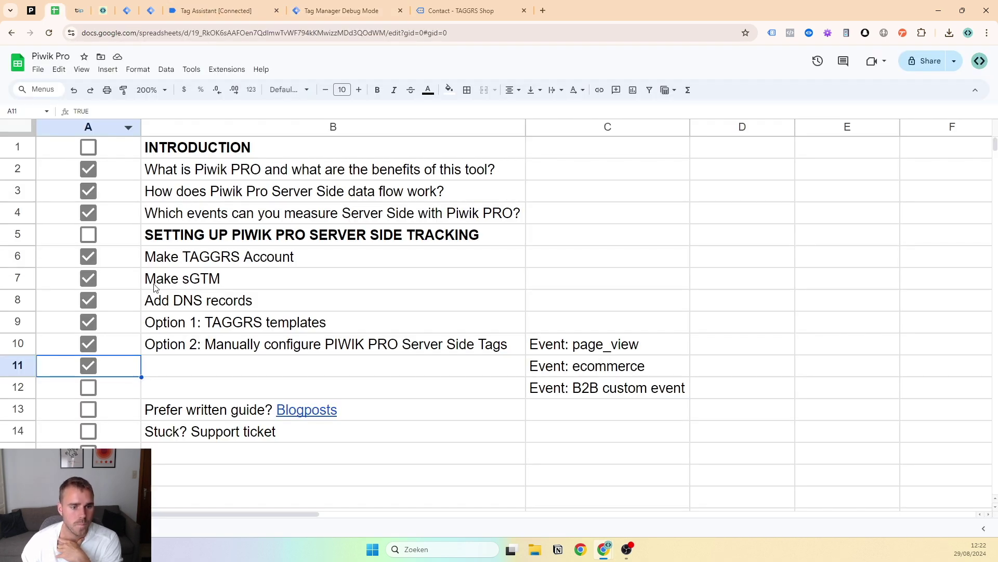
click(89, 388)
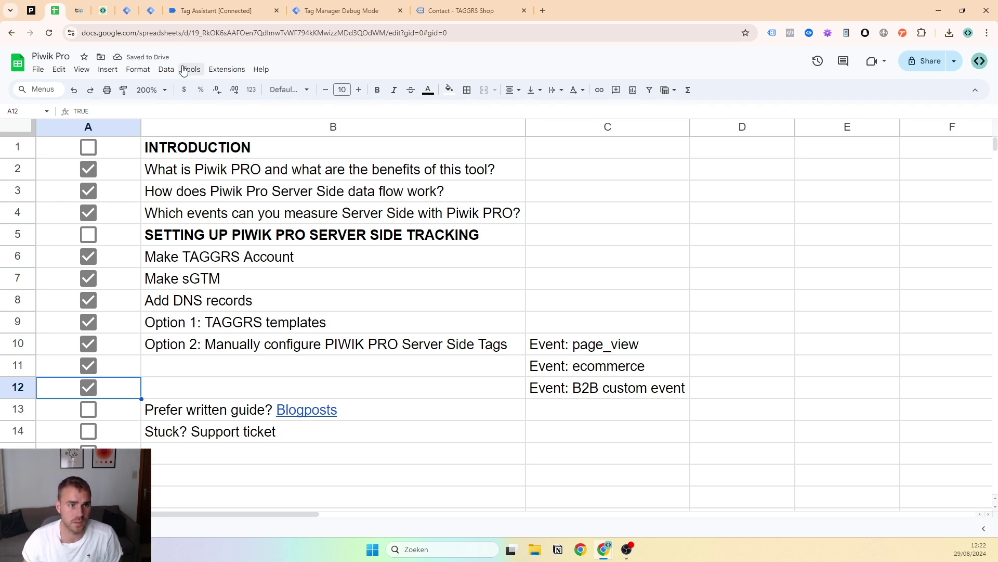
click(110, 7)
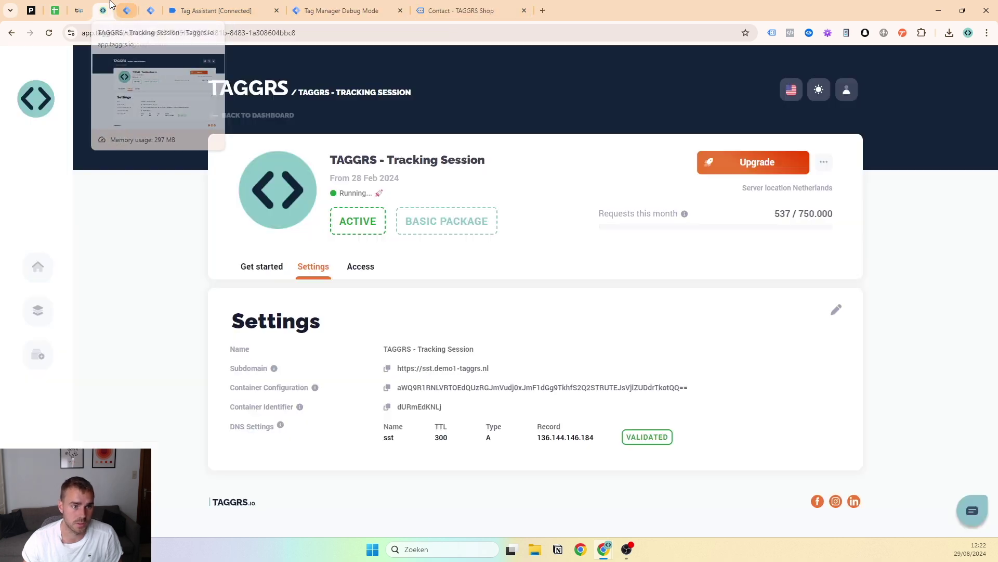
click(457, 7)
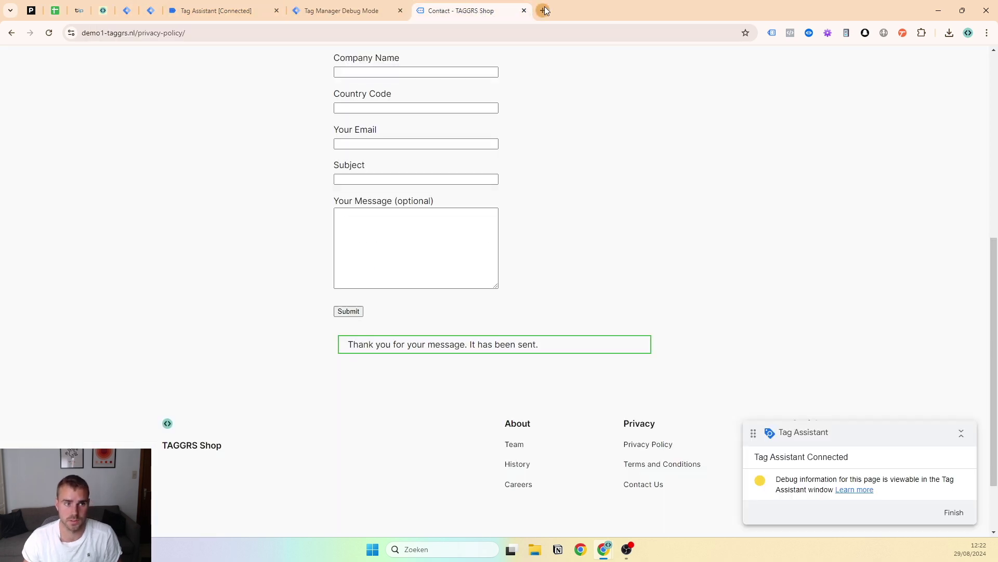
In a new tab, open the TAGGRS blog post on Piwik PRO server-side tracking and skim it
click(544, 11)
text(tag)
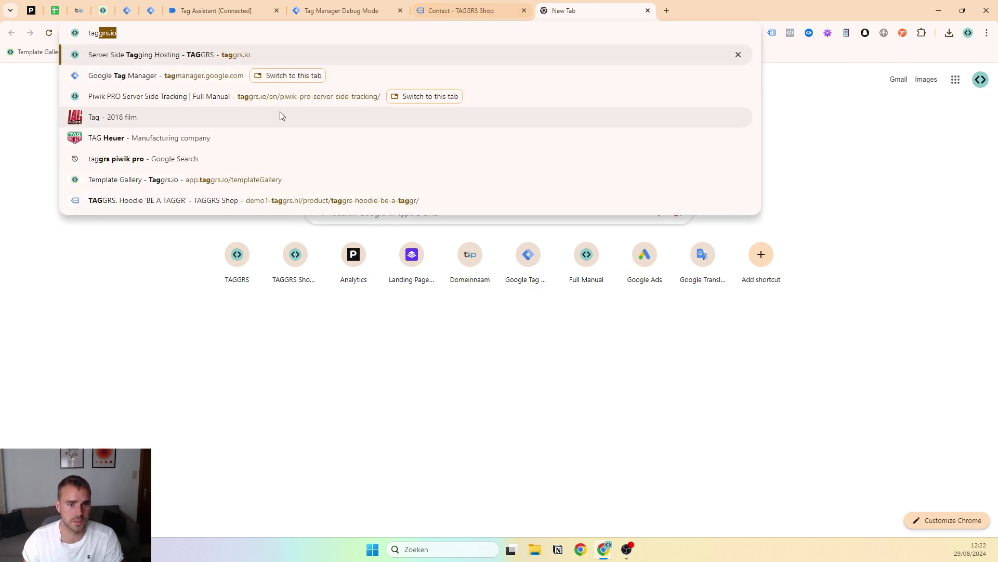
click(267, 99)
scroll(623, 161, down, 2)
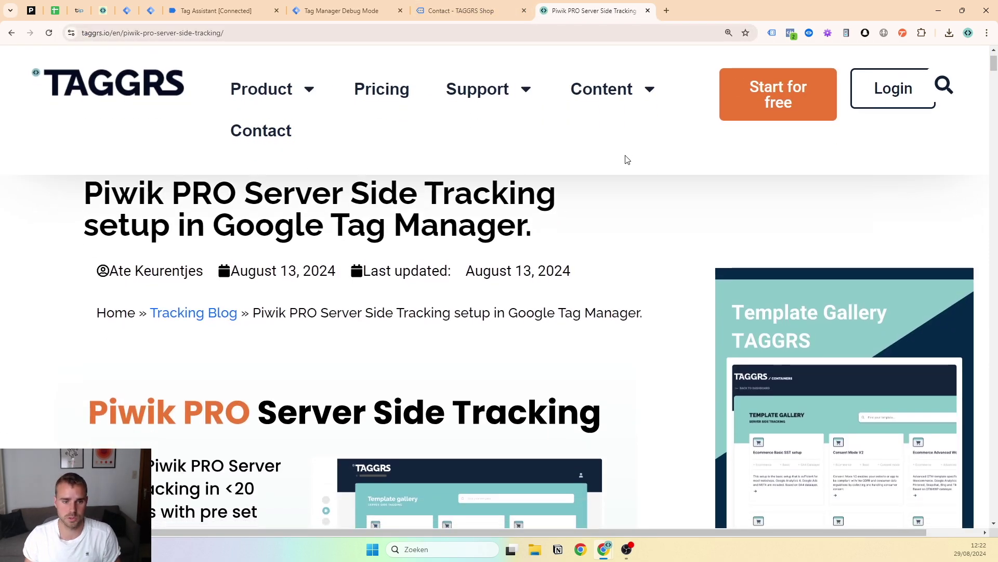
ctrl+scroll(523, 258, down, 2)
scroll(524, 259, down, 15)
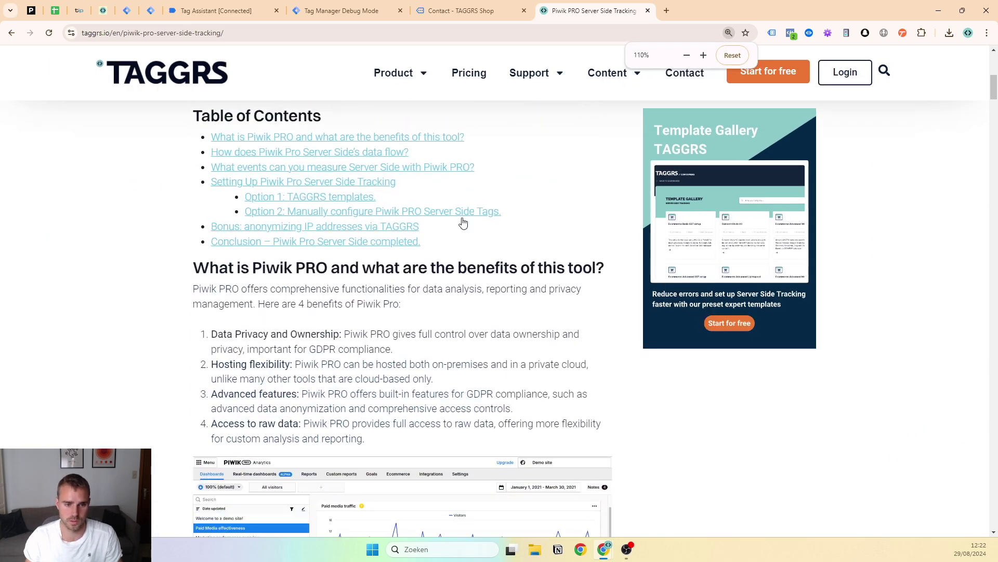
scroll(294, 185, up, 4)
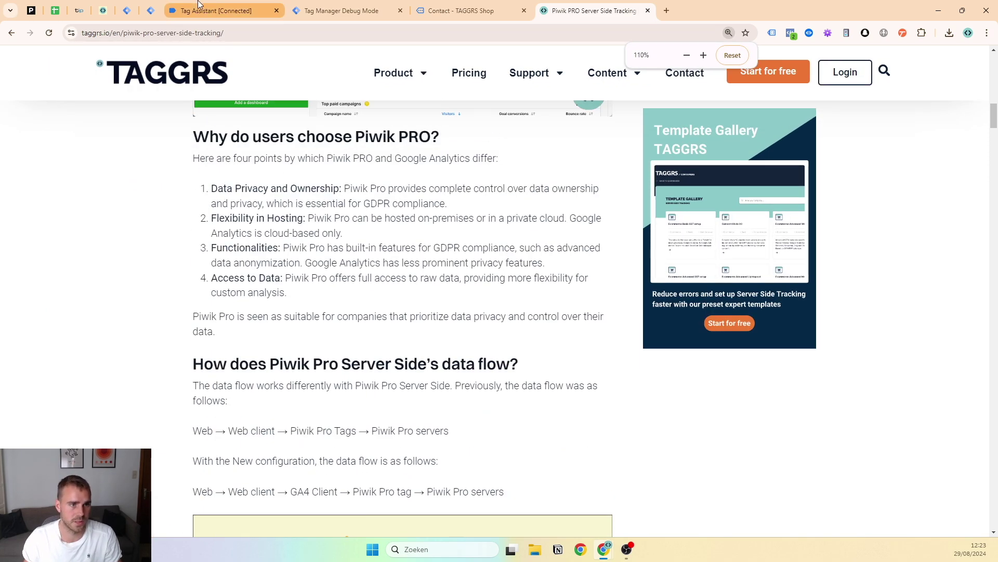
Tick 'Prefer written guide? Blogposts' in the checklist, open TAGGRS support chat, then show demo1-taggrs.nl DNS records
click(64, 7)
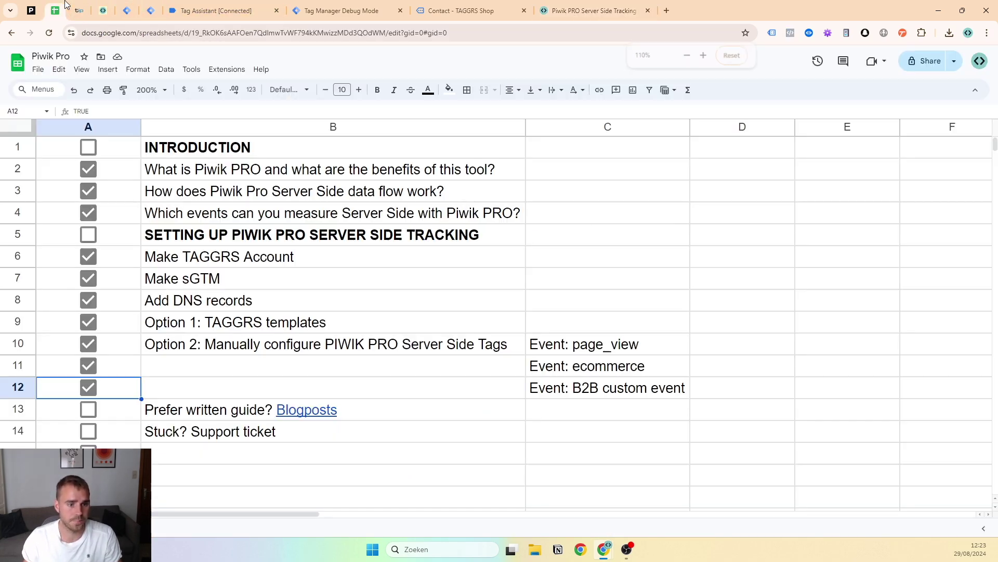
click(88, 411)
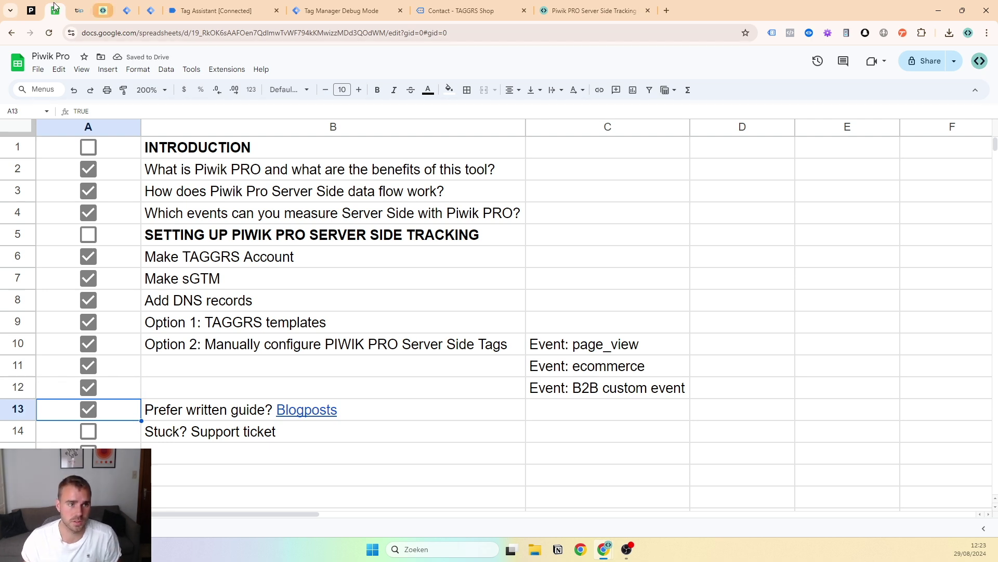
click(103, 10)
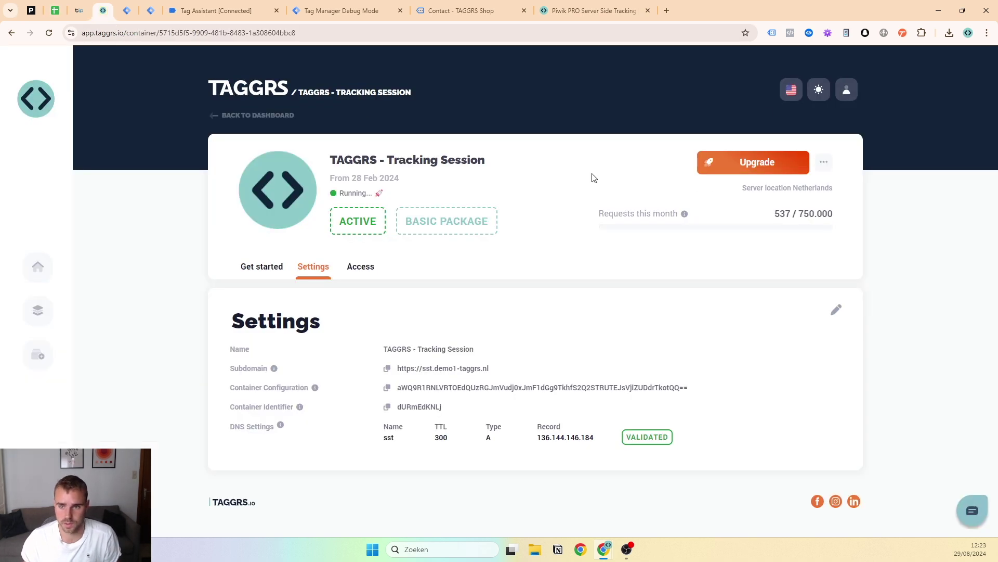
click(960, 517)
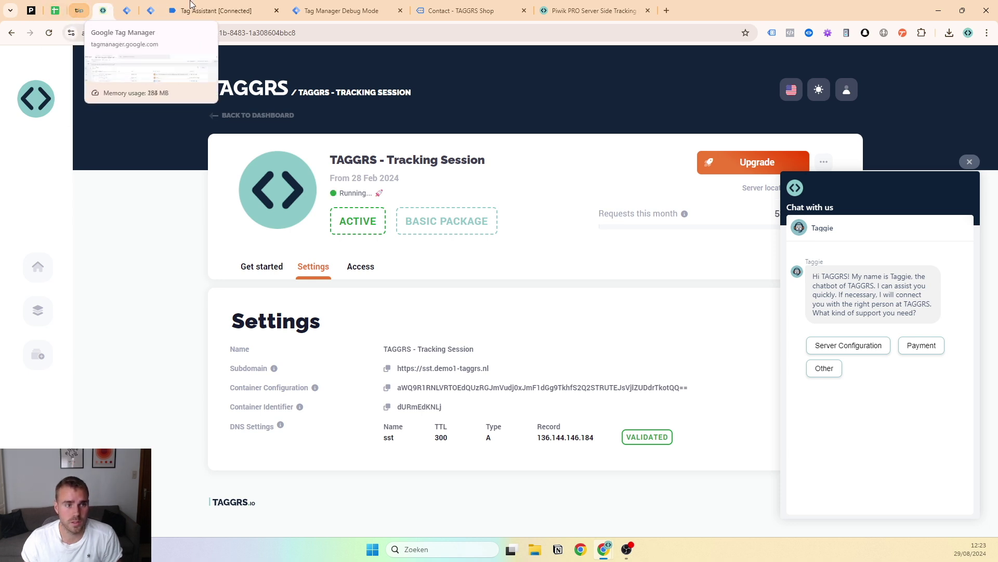
click(78, 10)
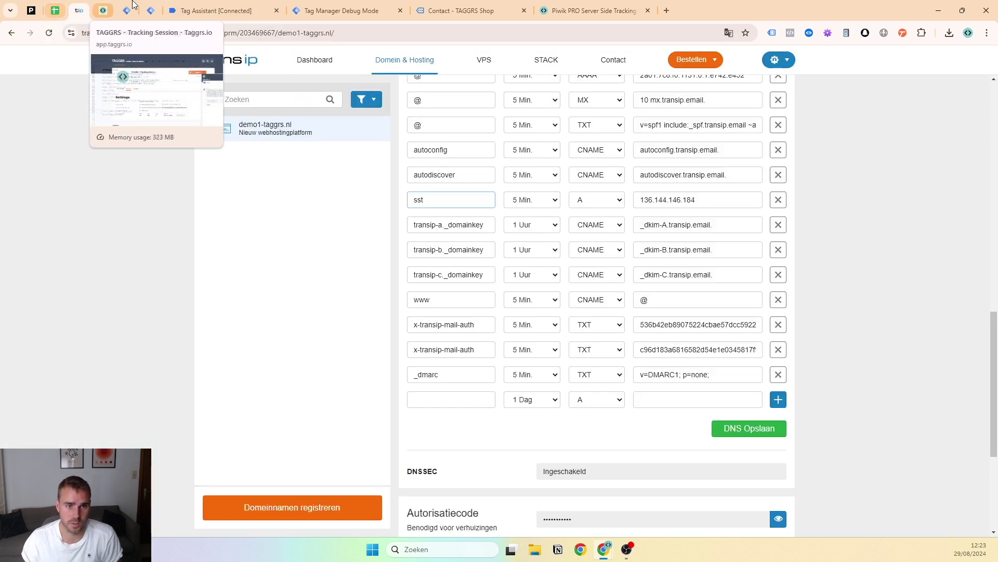